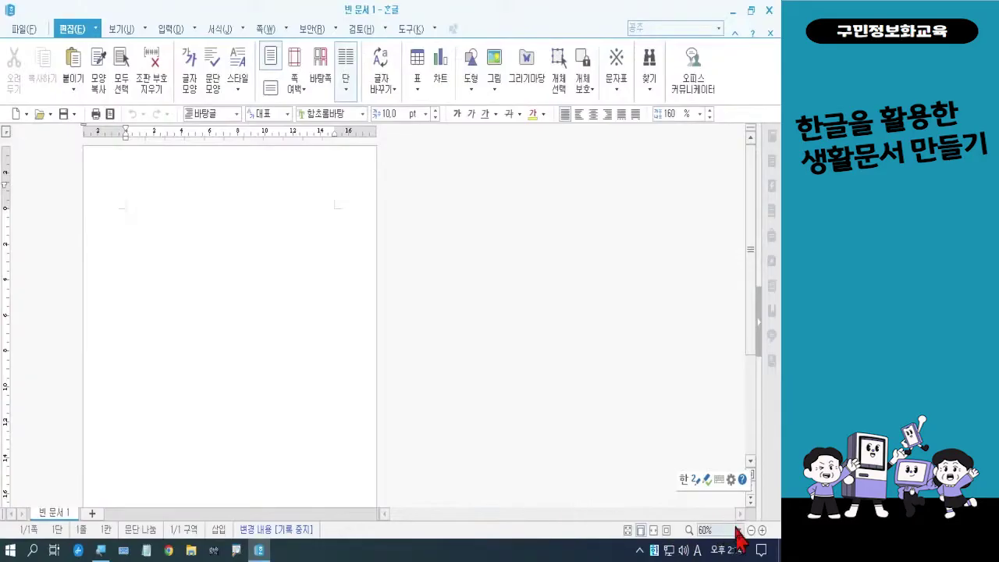
Step: Enlarge the blank page view to 100% and switch the text input to Korean
{"action": "left_click", "coordinate": [763, 529]}
{"action": "left_click", "coordinate": [762, 530]}
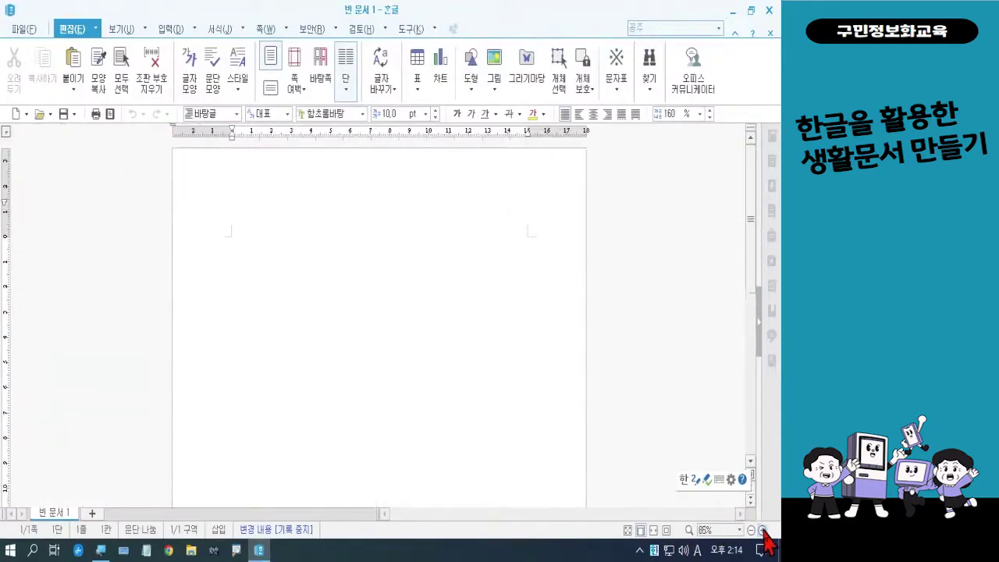
{"action": "left_click", "coordinate": [762, 530]}
{"action": "left_click", "coordinate": [763, 530]}
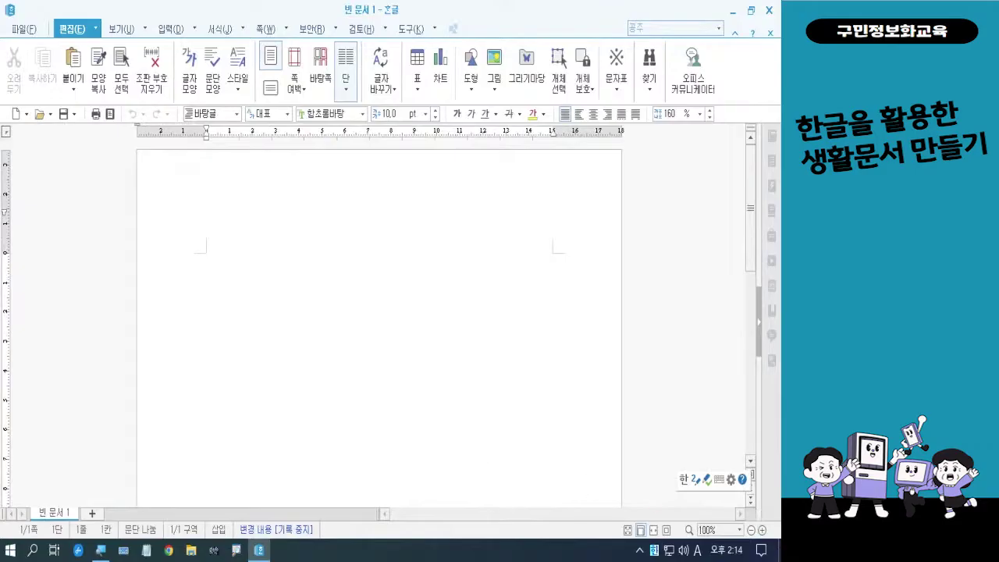
{"action": "key", "text": "Hangul"}
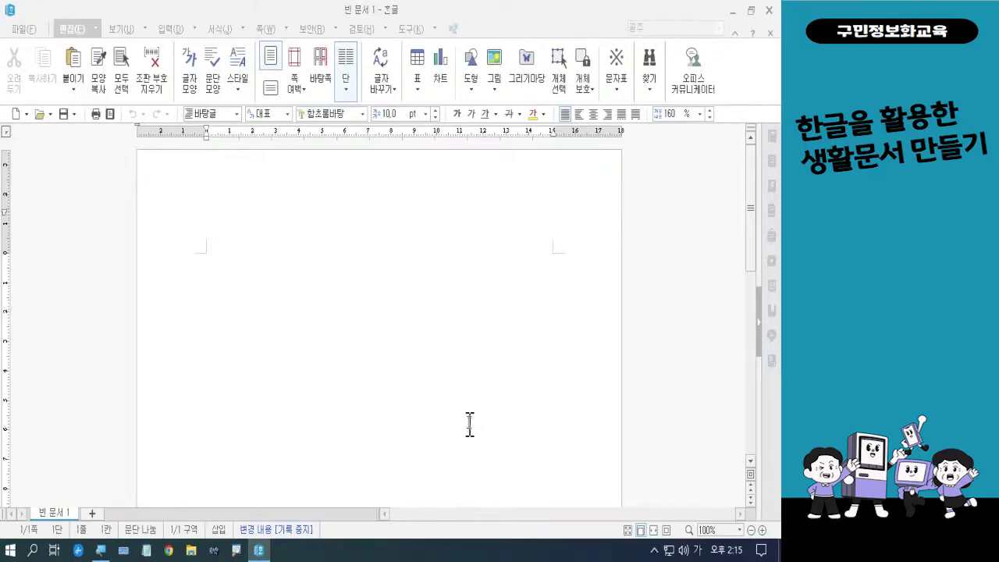
Step: In the page setup, set the top, left, right and bottom paper margins to 5 mm each
{"action": "left_click", "coordinate": [362, 344]}
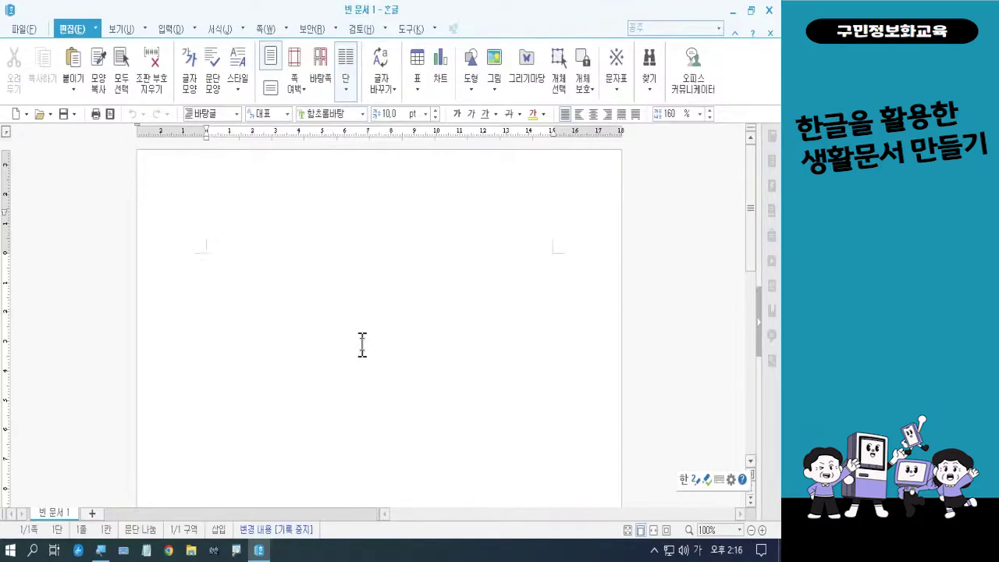
{"action": "key", "text": "F7"}
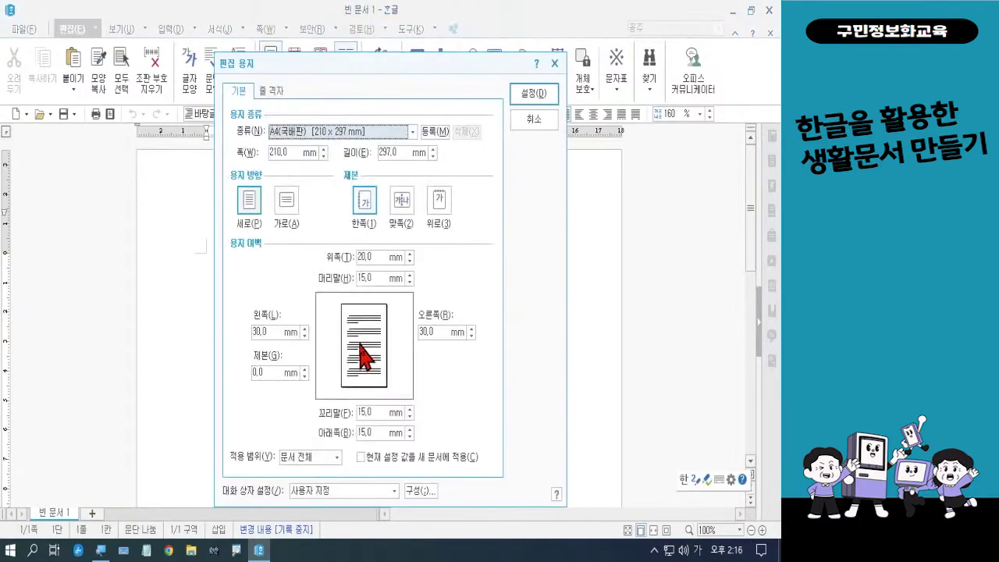
{"action": "left_click", "coordinate": [359, 257]}
{"action": "type", "text": "5"}
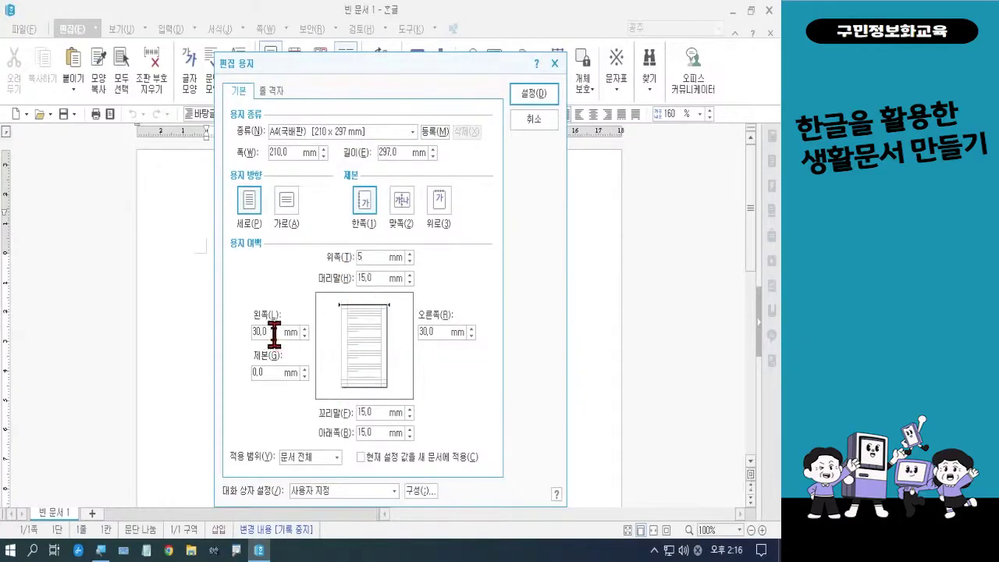
{"action": "left_click", "coordinate": [253, 332]}
{"action": "type", "text": "5"}
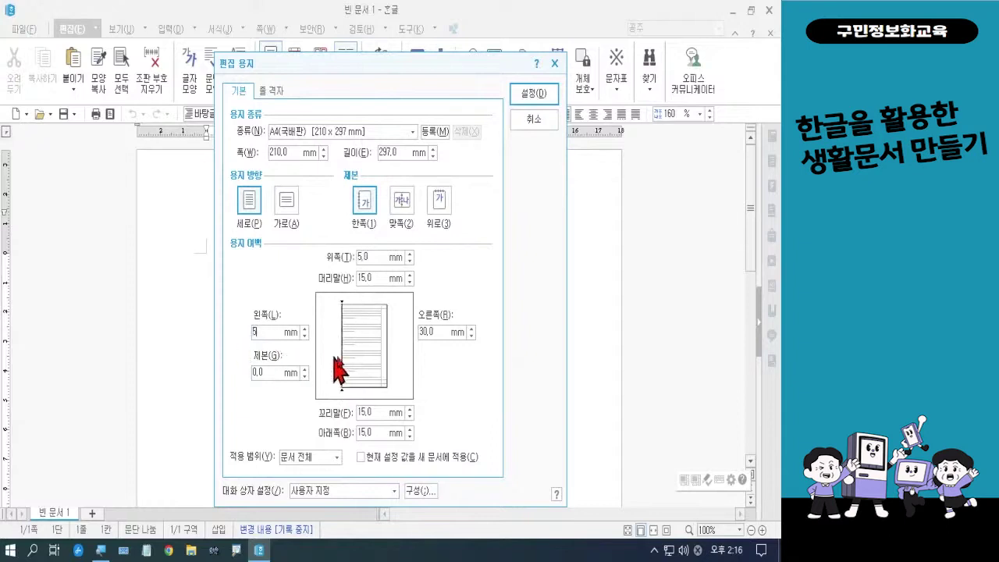
{"action": "left_click", "coordinate": [429, 332]}
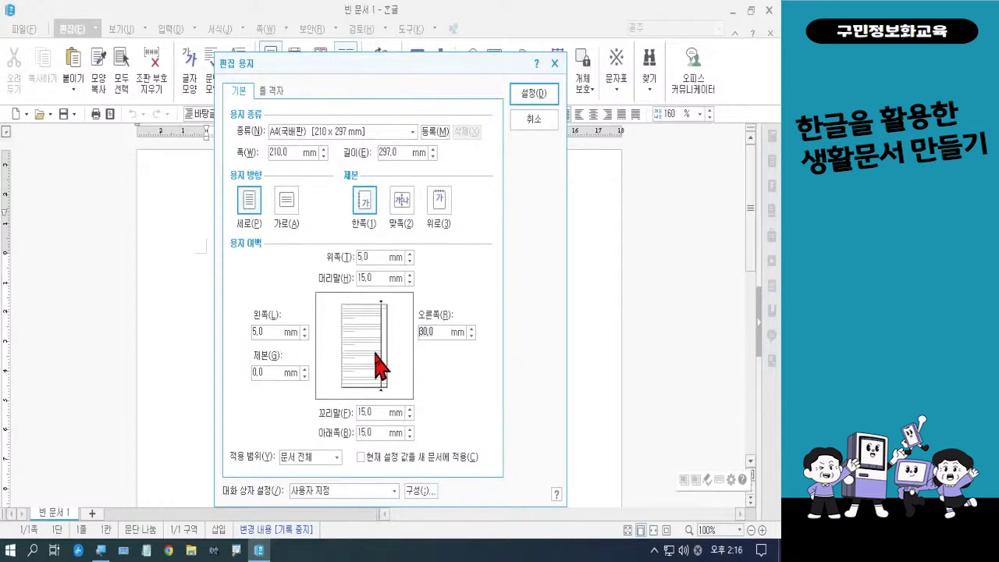
{"action": "type", "text": "5"}
{"action": "left_click", "coordinate": [377, 433]}
{"action": "type", "text": "5"}
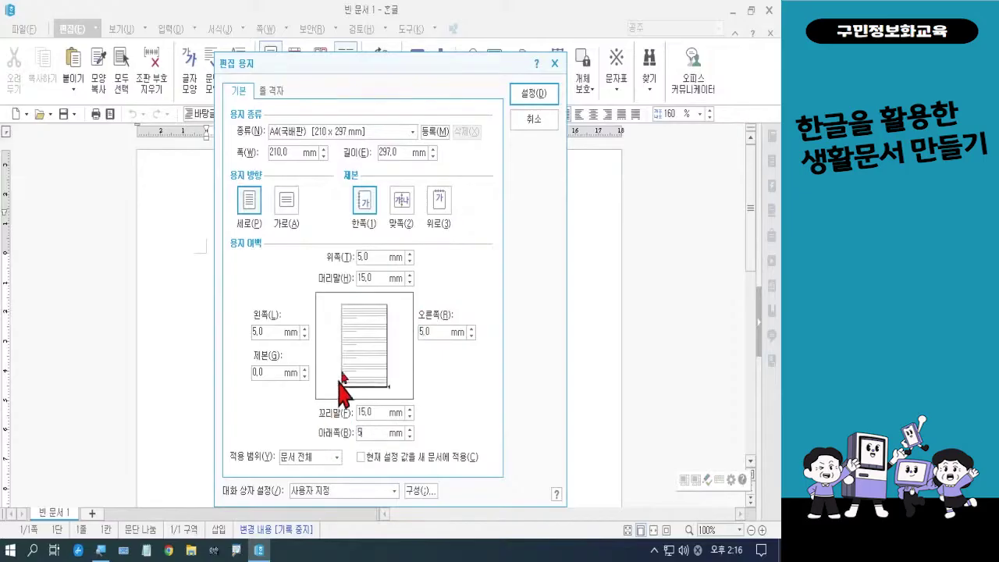
Step: Set the header and footer margins to 5 mm and apply the page setup
{"action": "left_click", "coordinate": [382, 278]}
{"action": "type", "text": "5"}
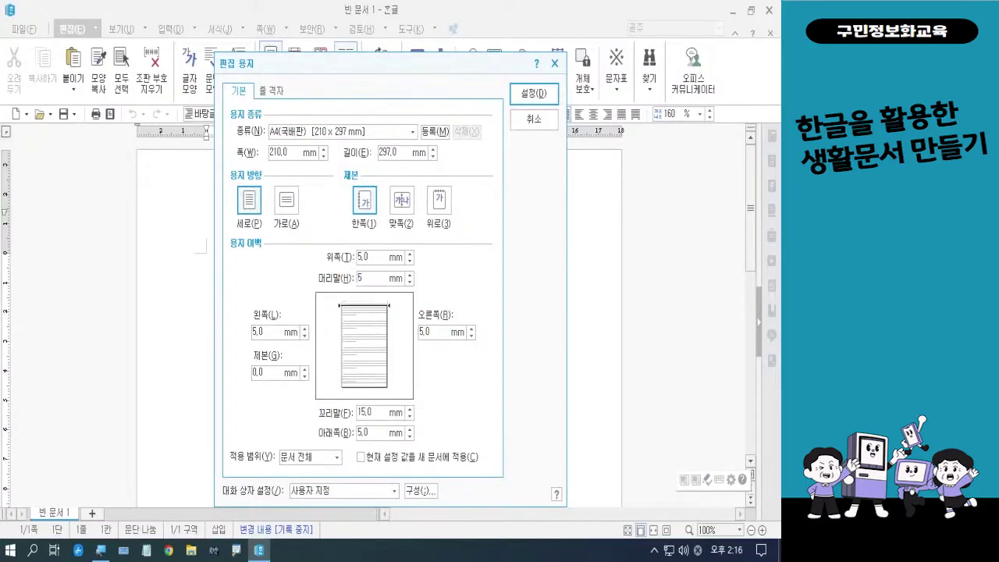
{"action": "left_click", "coordinate": [379, 416]}
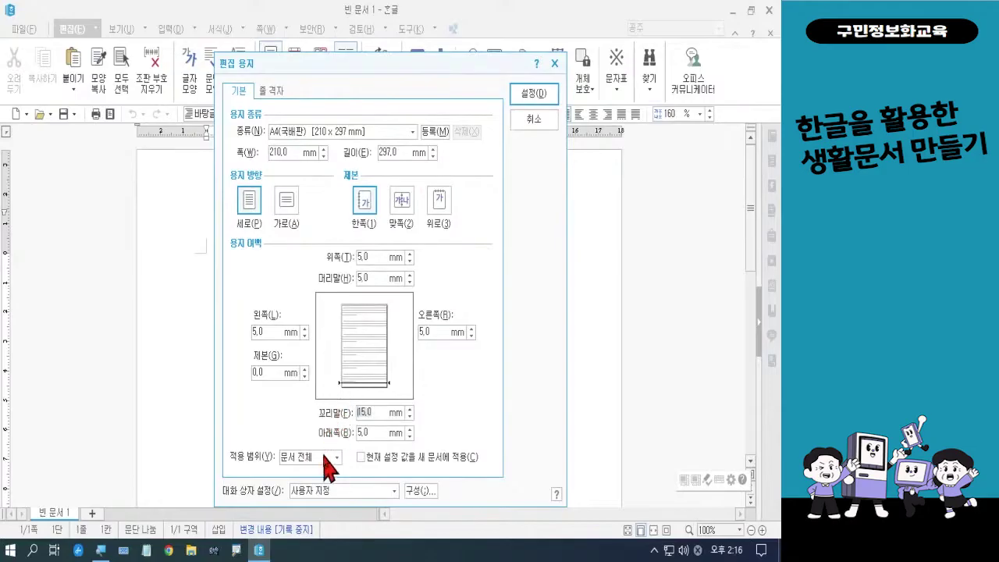
{"action": "type", "text": "5"}
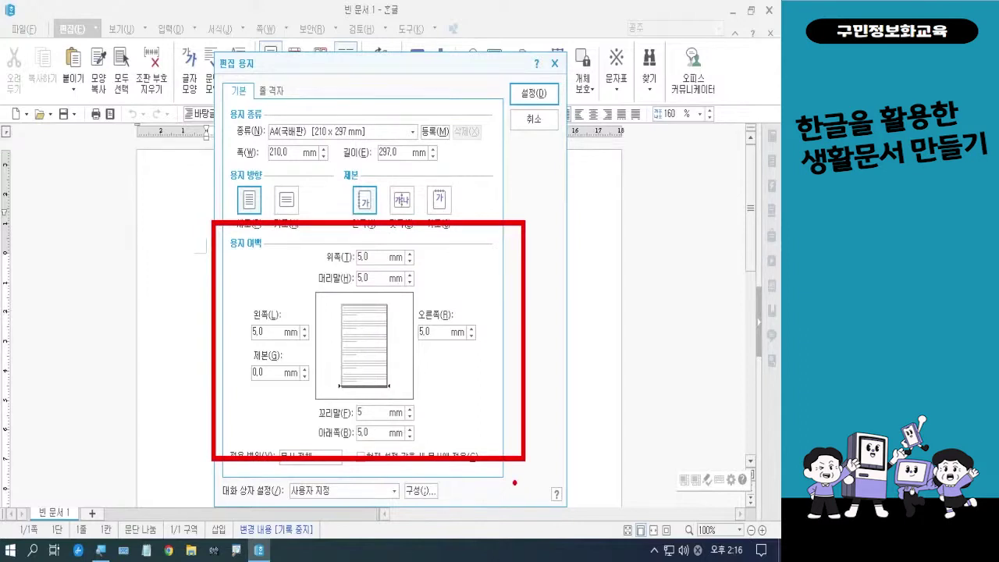
{"action": "mouse_move", "coordinate": [568, 104]}
{"action": "left_mouse_down"}
{"action": "mouse_move", "coordinate": [494, 75]}
{"action": "mouse_move", "coordinate": [562, 95]}
{"action": "mouse_move", "coordinate": [559, 107]}
{"action": "left_mouse_up"}
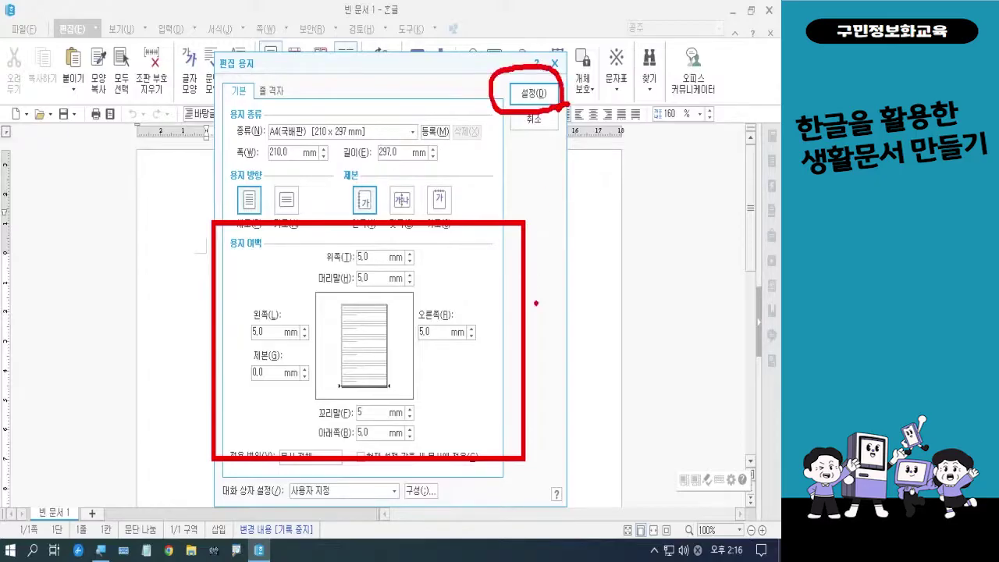
{"action": "left_click", "coordinate": [534, 94]}
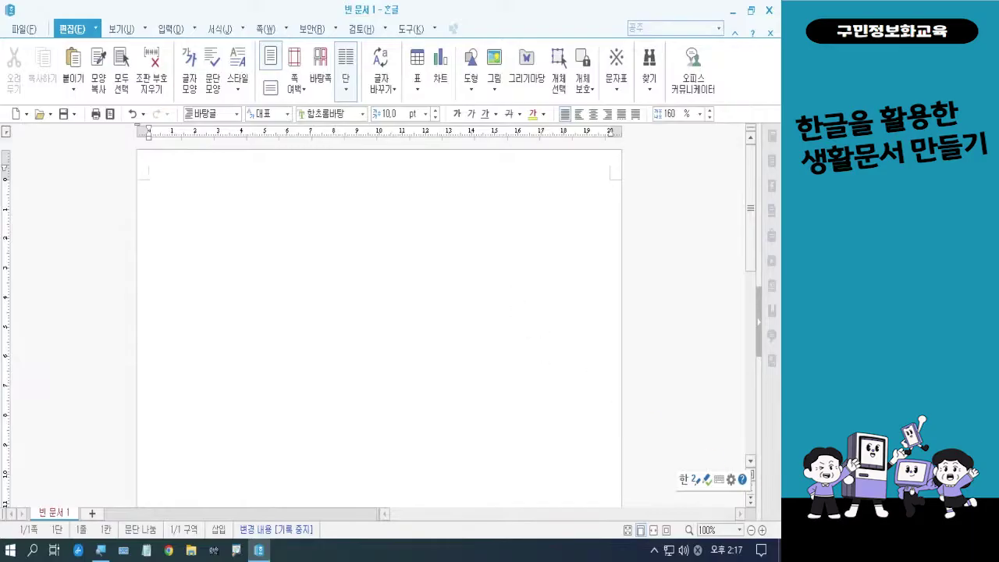
Step: Insert a table with 15 rows and 3 columns, treated as a character (글자처럼 취급)
{"action": "key", "text": "F7"}
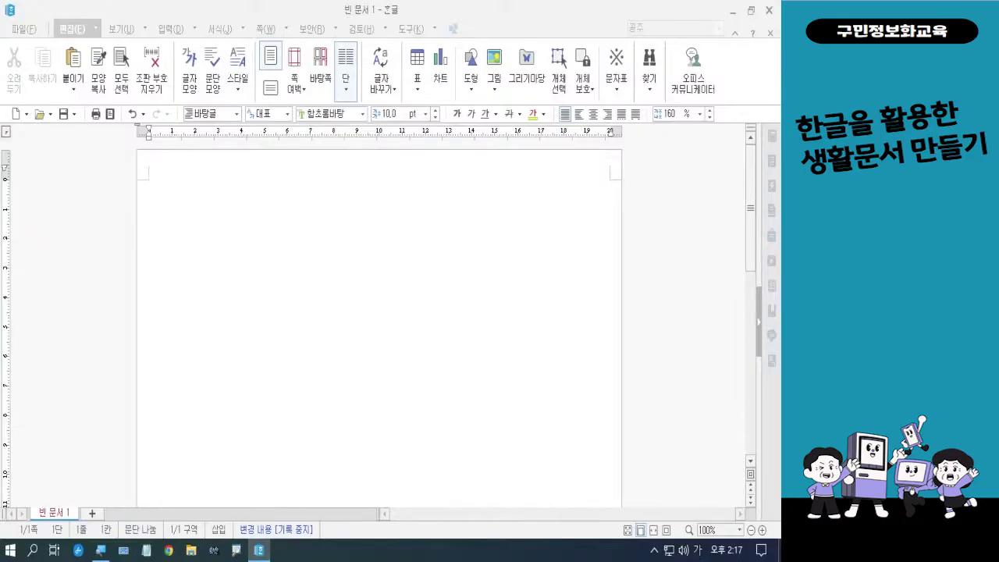
{"action": "left_click", "coordinate": [239, 263]}
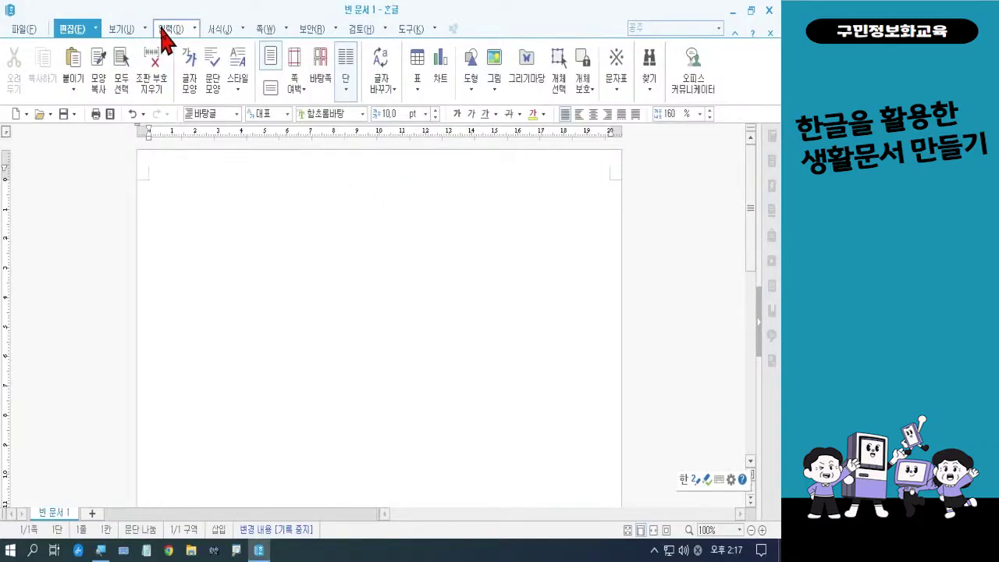
{"action": "left_click", "coordinate": [415, 66]}
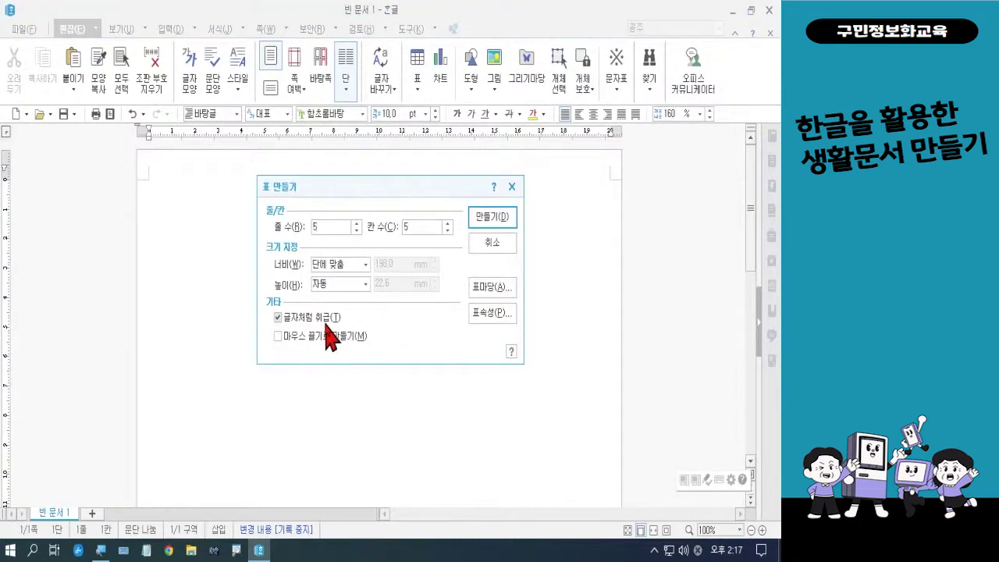
{"action": "type", "text": "15"}
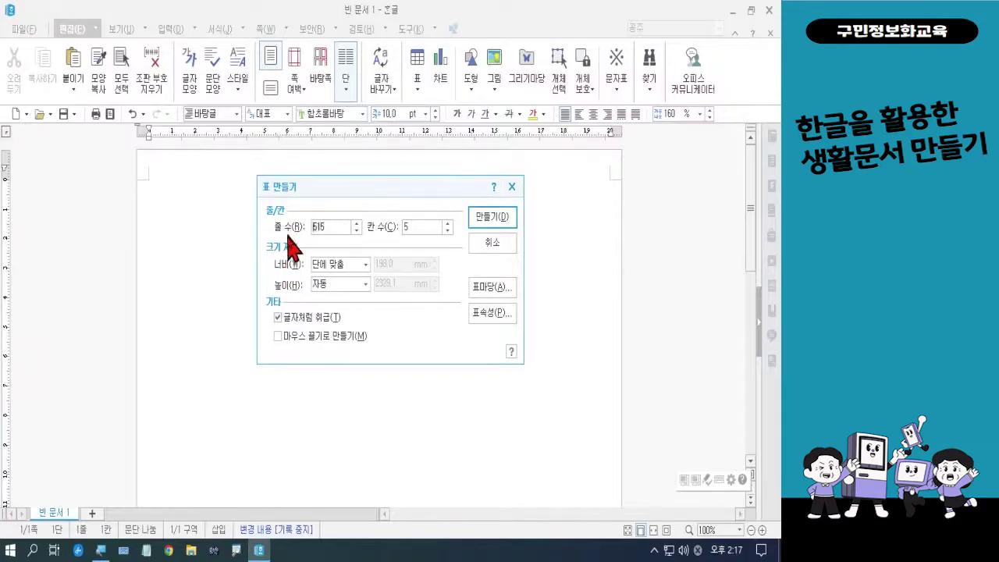
{"action": "key", "text": "Home"}
{"action": "key", "text": "Delete"}
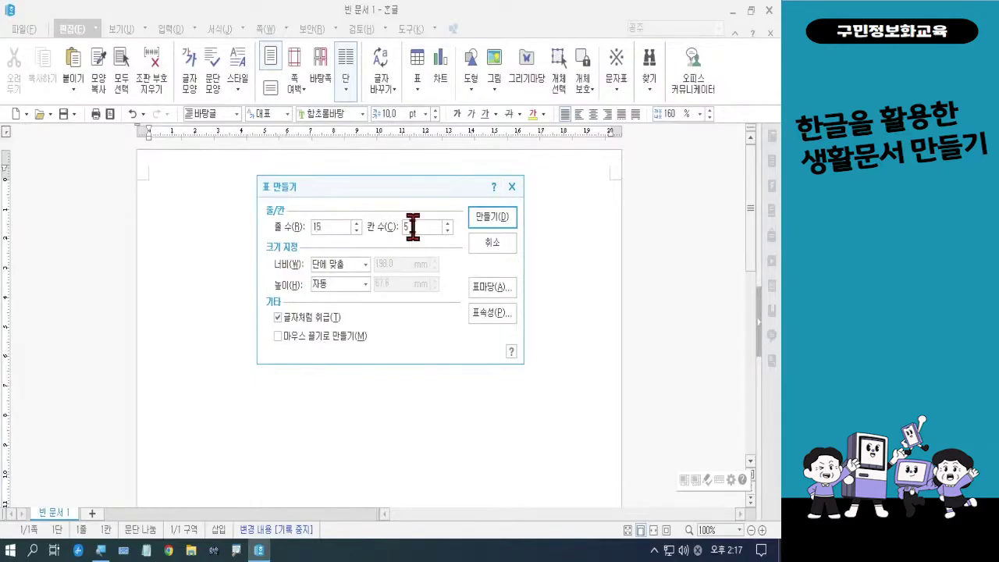
{"action": "key", "text": "Tab"}
{"action": "type", "text": "3"}
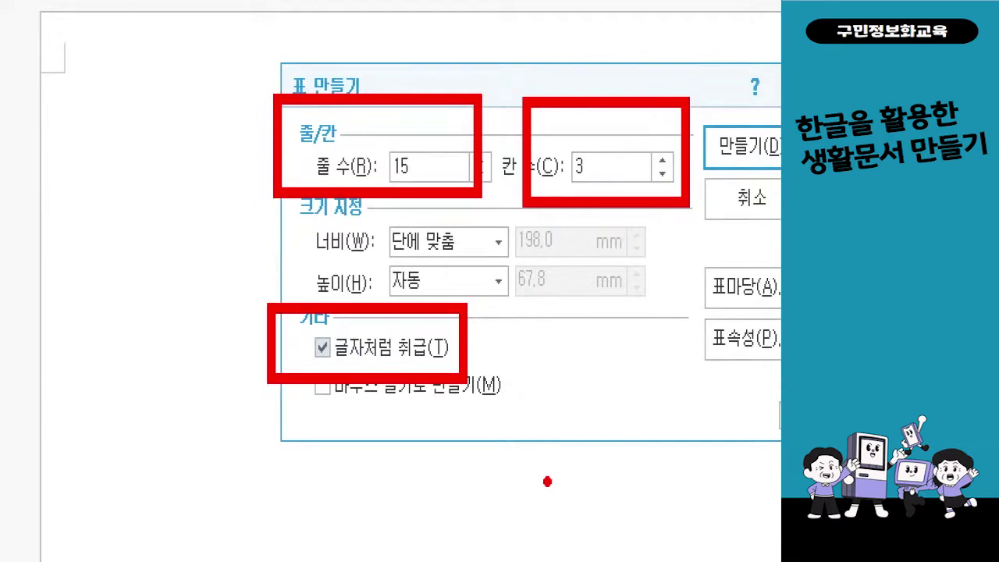
{"action": "left_click", "coordinate": [745, 146]}
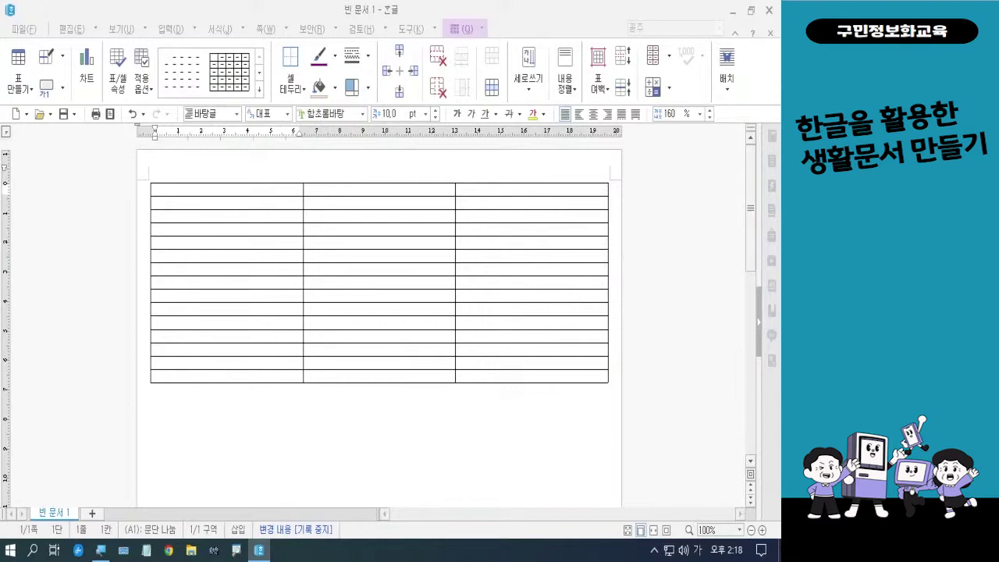
Step: Select all cells of the table and set their font size to 12 pt
{"action": "left_click", "coordinate": [179, 189]}
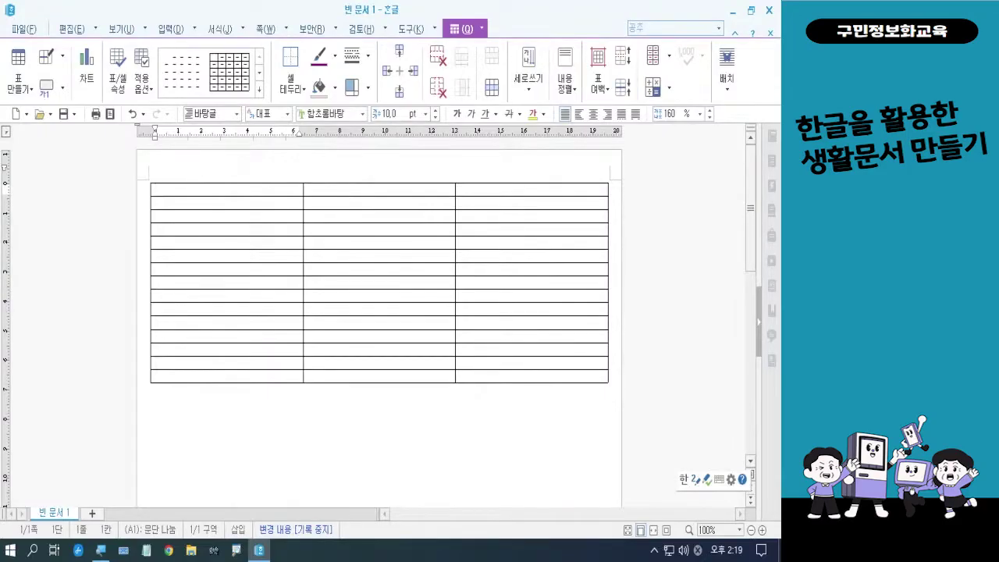
{"action": "left_click_drag", "start_coordinate": [222, 188], "coordinate": [531, 376]}
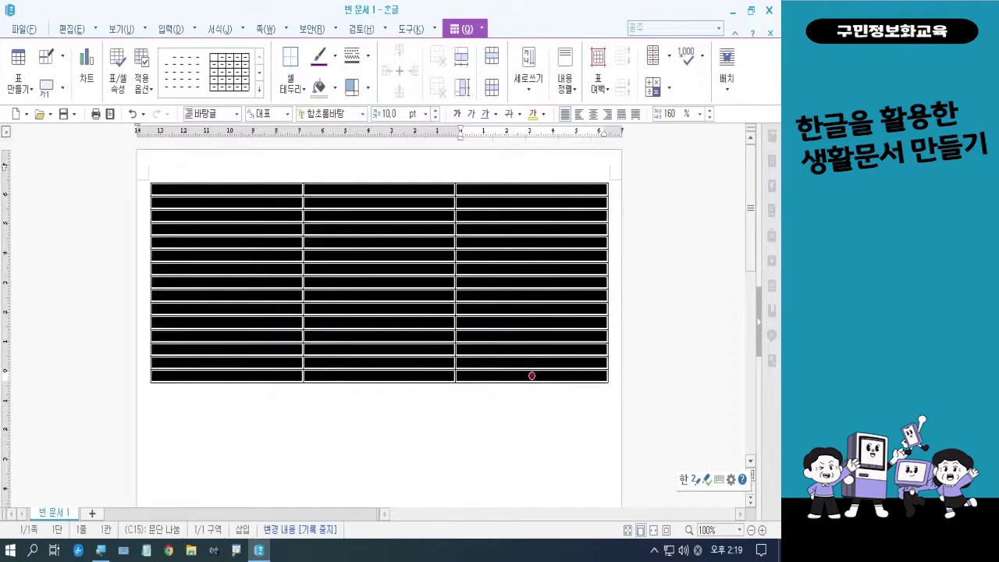
{"action": "left_click", "coordinate": [428, 115]}
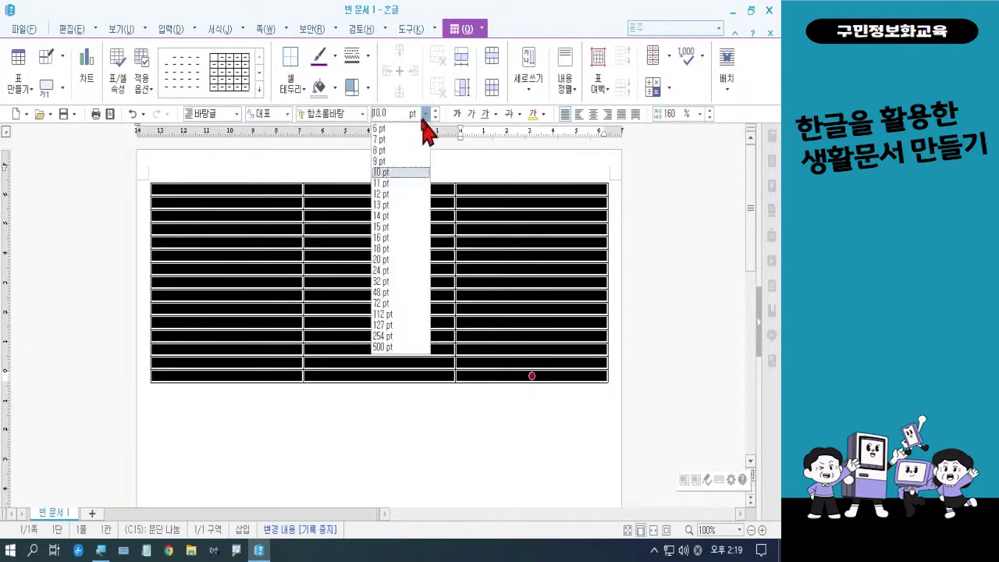
{"action": "left_click", "coordinate": [400, 195]}
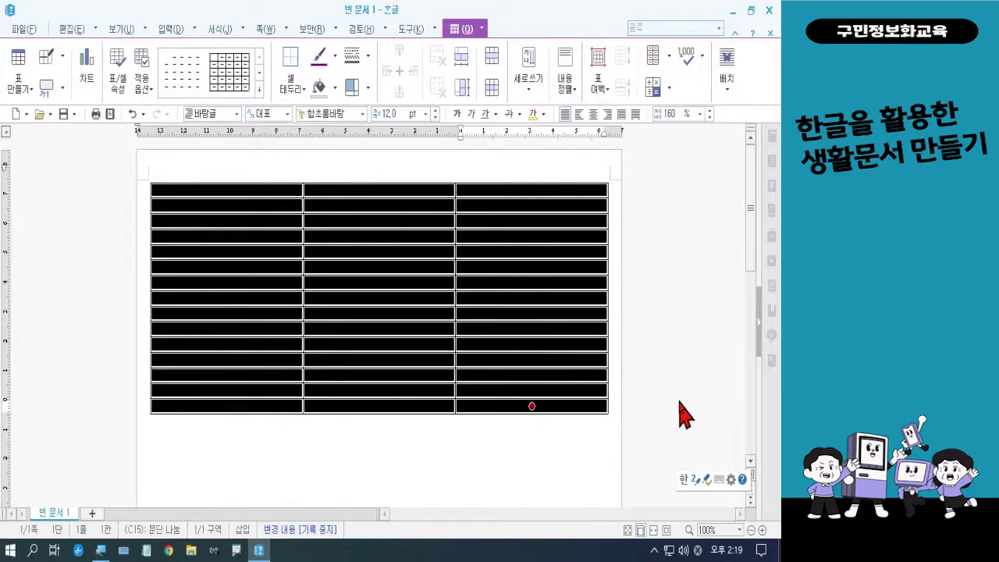
Step: Increase the height of all table rows evenly by six increments, then deselect the cells
{"action": "key", "text": "ctrl+Down"}
{"action": "key", "text": "ctrl+Down"}
{"action": "key", "text": "ctrl+Down"}
{"action": "key", "text": "ctrl+Down"}
{"action": "key", "text": "ctrl+Down"}
{"action": "key", "text": "ctrl+Down"}
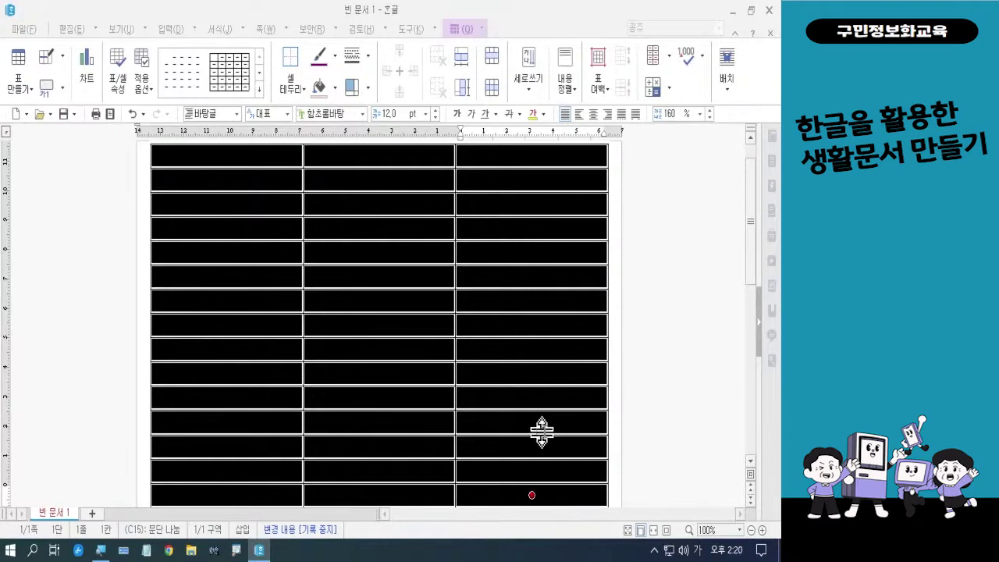
{"action": "left_click", "coordinate": [620, 424]}
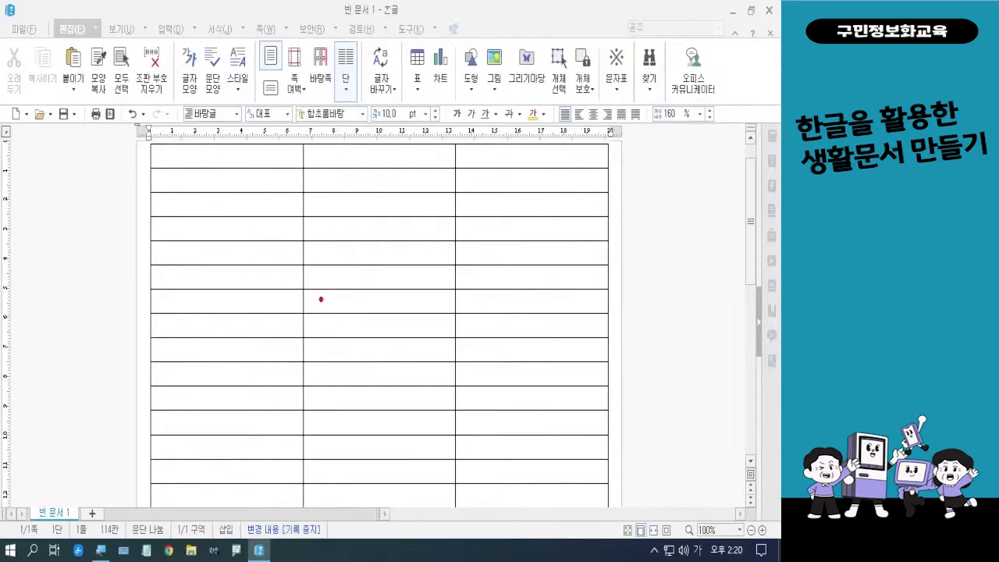
Step: Narrow the table's first and third columns to slim strips of equal width, leaving a wide middle column
{"action": "left_click_drag", "start_coordinate": [278, 146], "coordinate": [339, 411]}
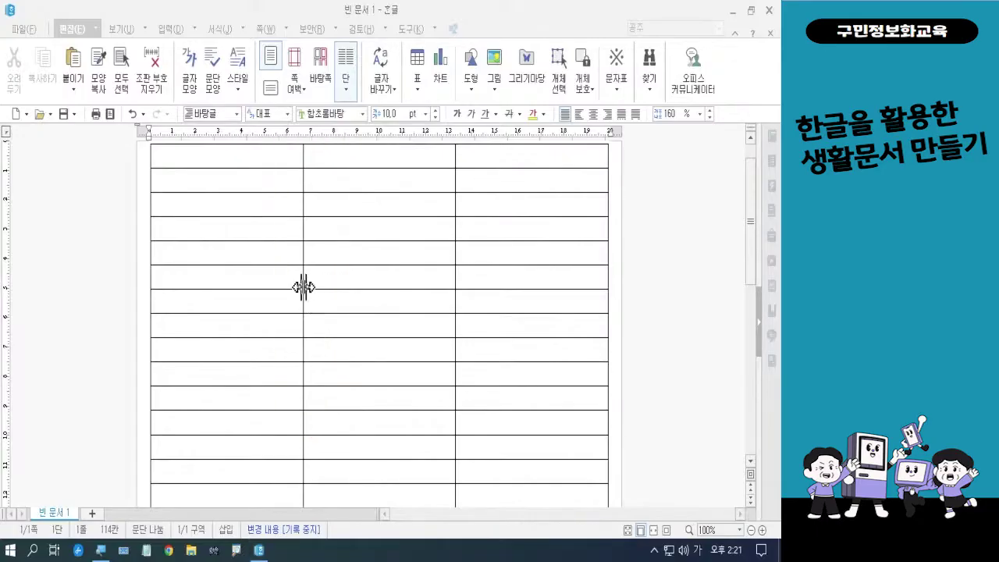
{"action": "left_click_drag", "start_coordinate": [304, 286], "coordinate": [169, 272]}
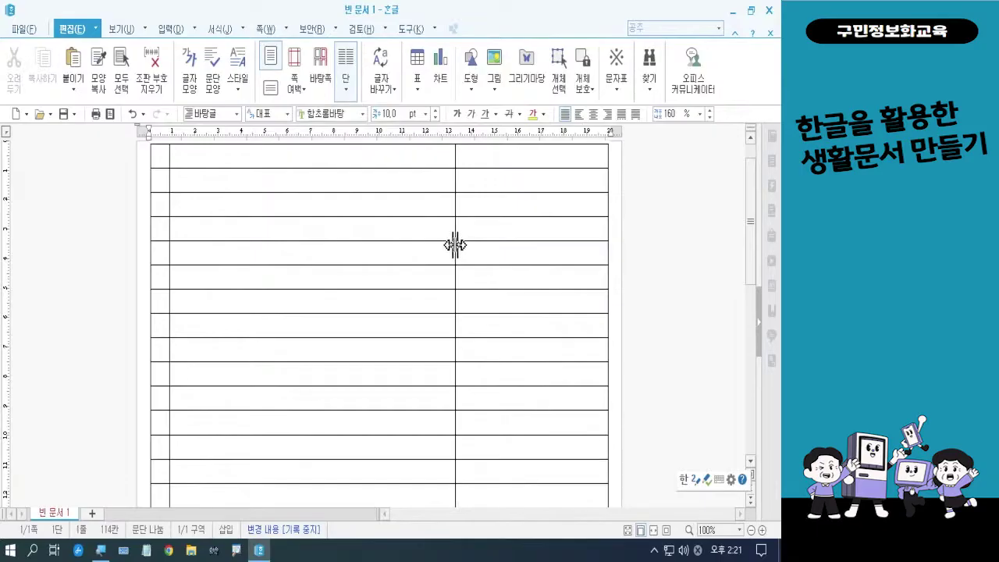
{"action": "left_click", "coordinate": [390, 281]}
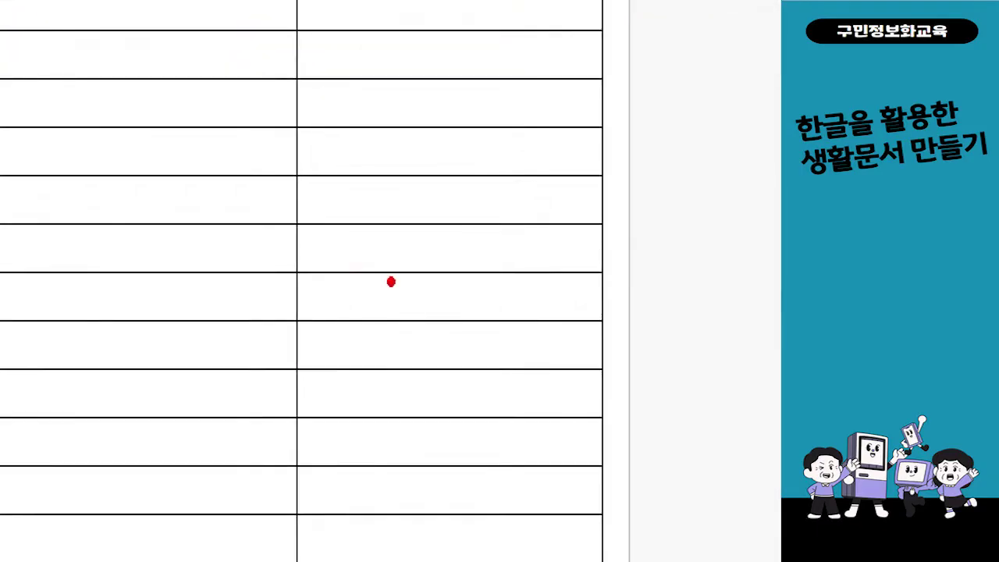
{"action": "mouse_move", "coordinate": [309, 246]}
{"action": "left_mouse_down"}
{"action": "mouse_move", "coordinate": [233, 204]}
{"action": "mouse_move", "coordinate": [323, 126]}
{"action": "mouse_move", "coordinate": [303, 285]}
{"action": "left_mouse_up"}
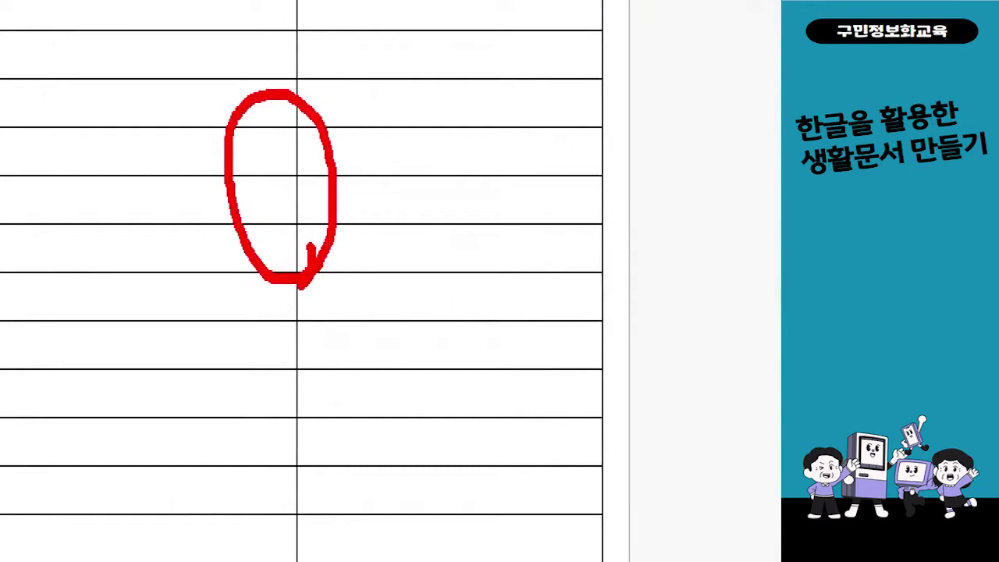
{"action": "key", "text": "Escape"}
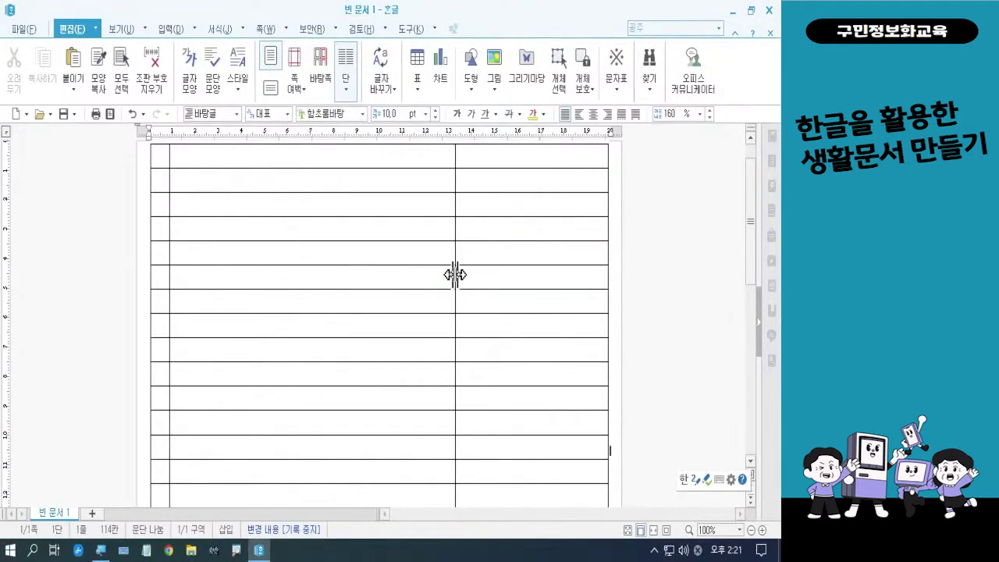
{"action": "left_click_drag", "start_coordinate": [455, 274], "coordinate": [590, 284]}
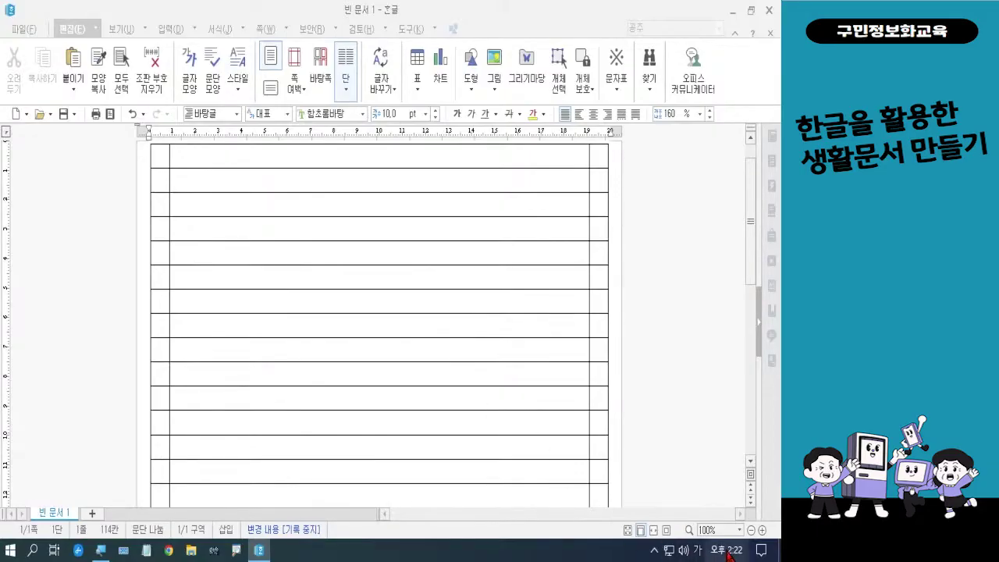
Step: Enlarge the page view to 125% and place the text cursor in the second row's middle cell
{"action": "left_click", "coordinate": [763, 530]}
{"action": "left_click", "coordinate": [762, 530]}
{"action": "left_click", "coordinate": [762, 530]}
{"action": "left_click", "coordinate": [762, 529]}
{"action": "left_click", "coordinate": [762, 530]}
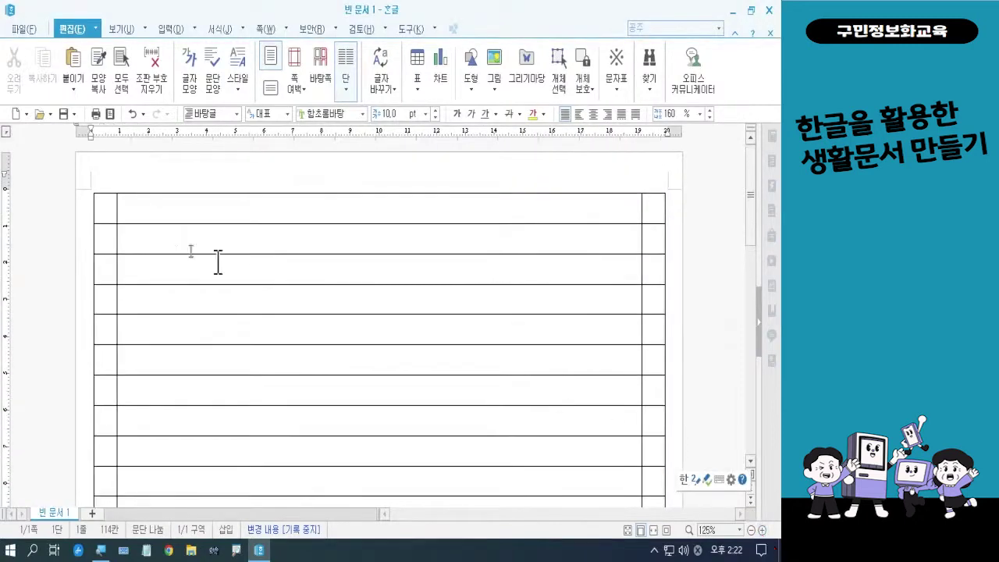
{"action": "left_click", "coordinate": [157, 245]}
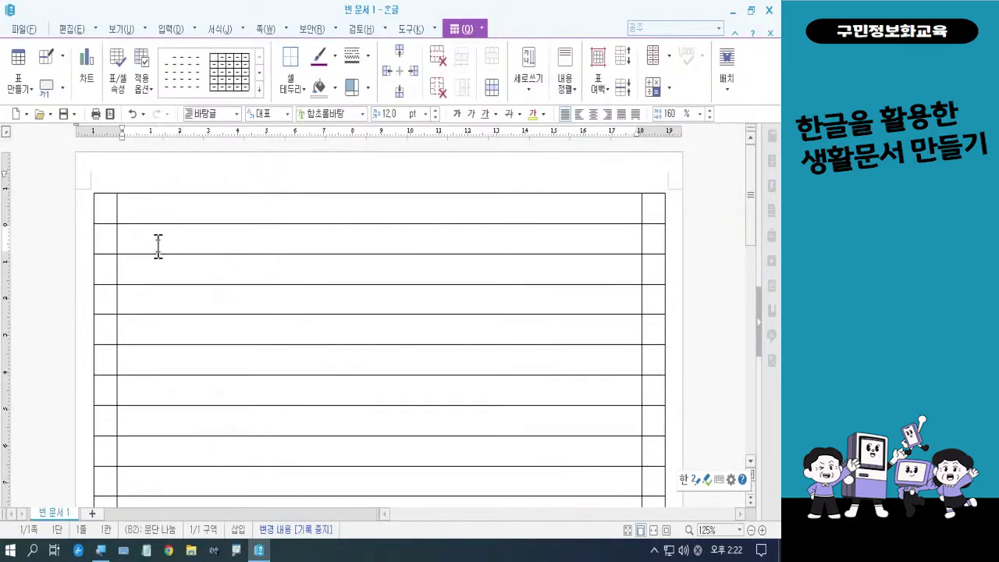
Step: Switch to English input and enter LONDON in the second row's middle cell
{"action": "key", "text": "Hangul"}
{"action": "type", "text": "LONDON"}
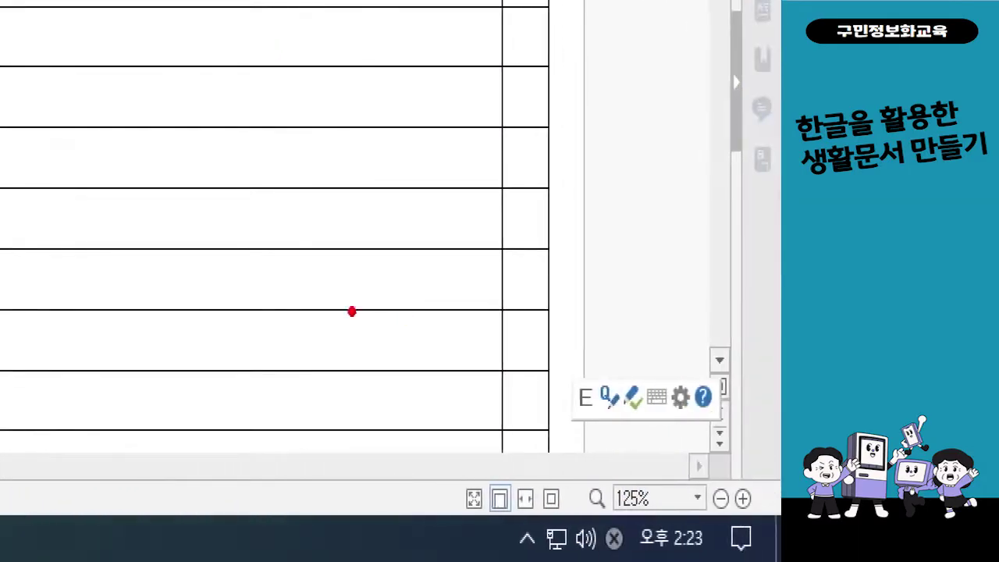
{"action": "mouse_move", "coordinate": [541, 351]}
{"action": "left_mouse_down"}
{"action": "mouse_move", "coordinate": [632, 414]}
{"action": "mouse_move", "coordinate": [744, 449]}
{"action": "left_mouse_up"}
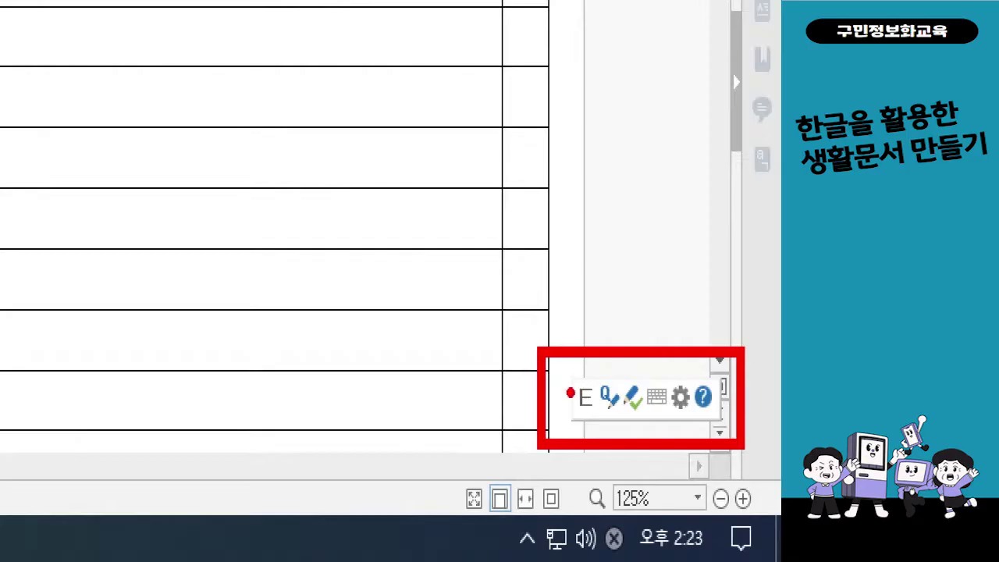
{"action": "left_click_drag", "start_coordinate": [570, 392], "coordinate": [395, 285]}
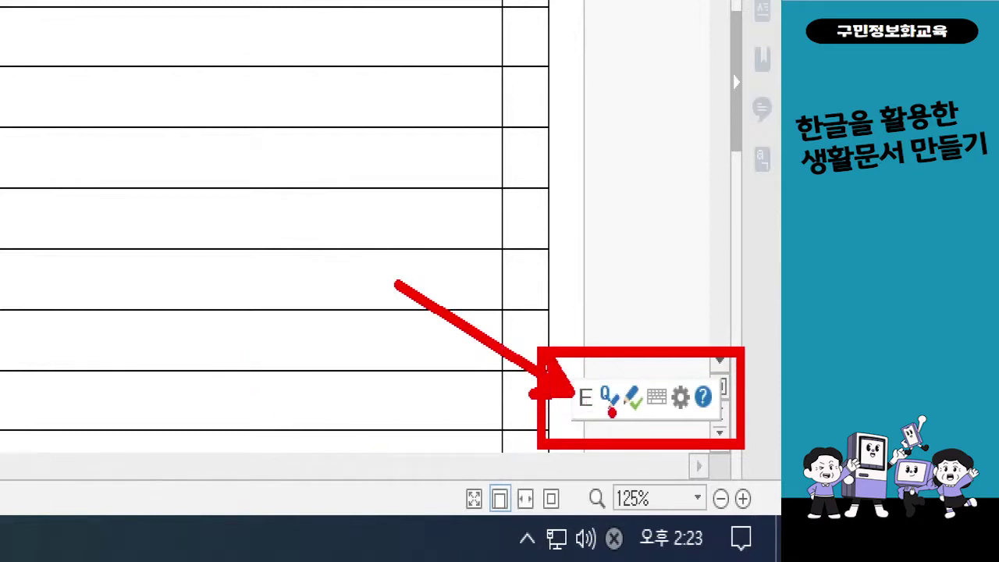
{"action": "mouse_move", "coordinate": [611, 415]}
{"action": "left_mouse_down"}
{"action": "mouse_move", "coordinate": [557, 399]}
{"action": "mouse_move", "coordinate": [566, 360]}
{"action": "mouse_move", "coordinate": [603, 373]}
{"action": "mouse_move", "coordinate": [607, 418]}
{"action": "left_mouse_up"}
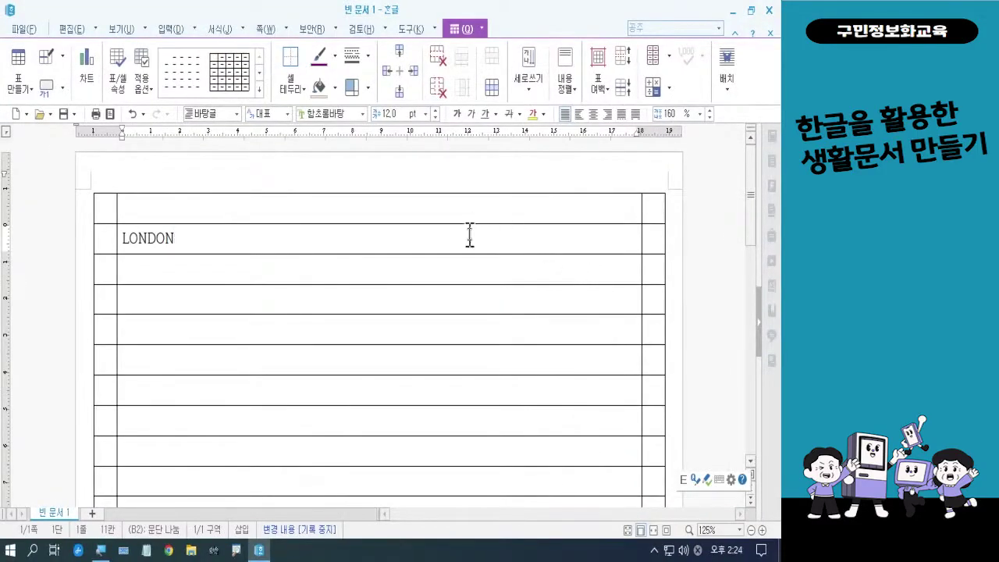
Step: Apply the input-method toolbox and icon settings with the taskbar icon and the desktop toolbox both enabled
{"action": "left_click", "coordinate": [412, 32]}
{"action": "left_click", "coordinate": [435, 31]}
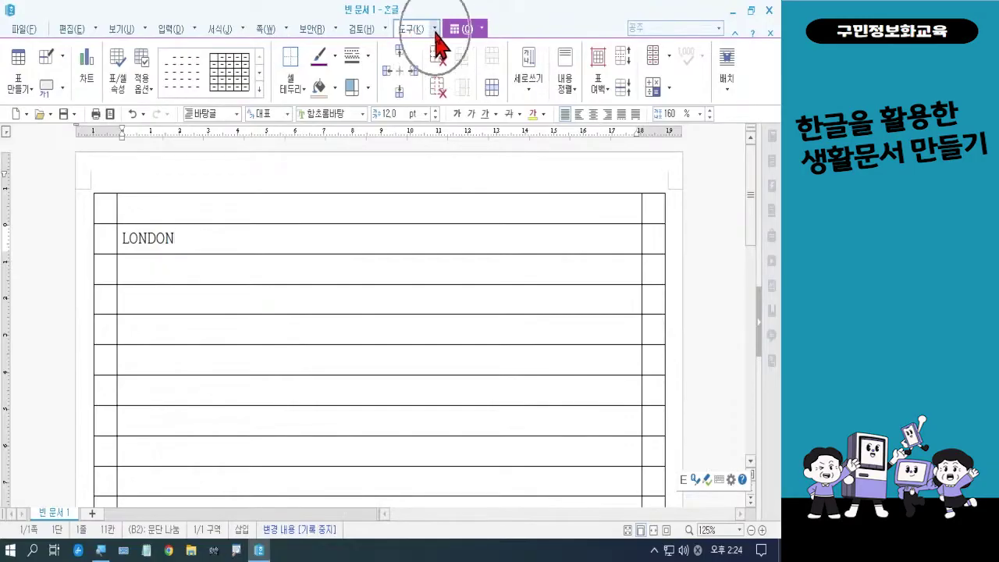
{"action": "left_click", "coordinate": [435, 33]}
{"action": "left_click", "coordinate": [434, 32]}
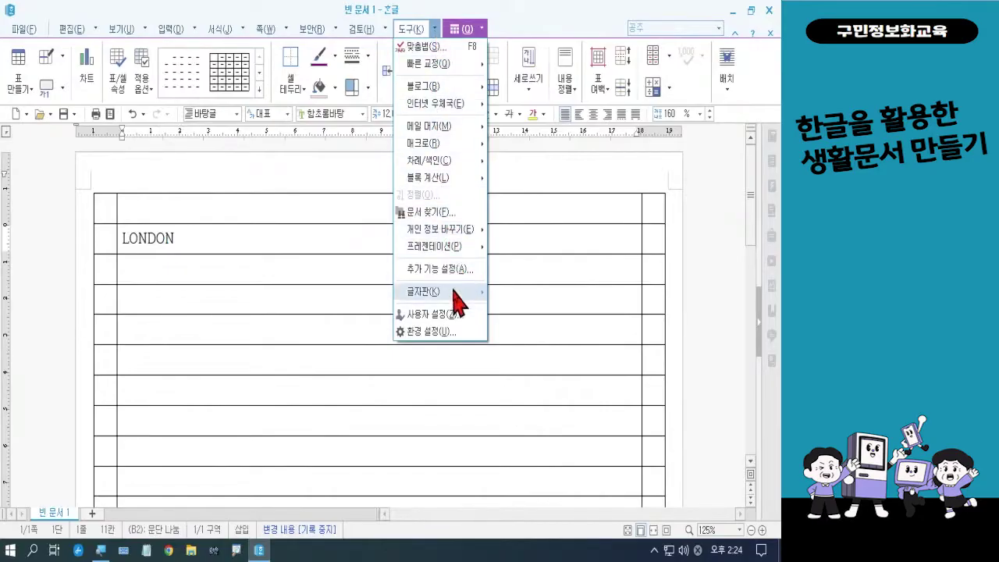
{"action": "mouse_move", "coordinate": [454, 291]}
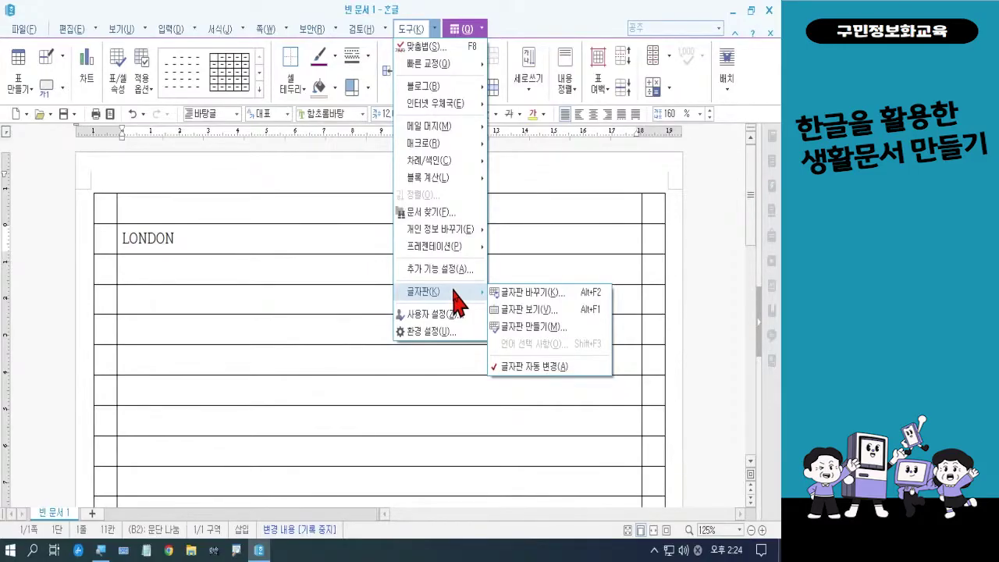
{"action": "left_click", "coordinate": [506, 295]}
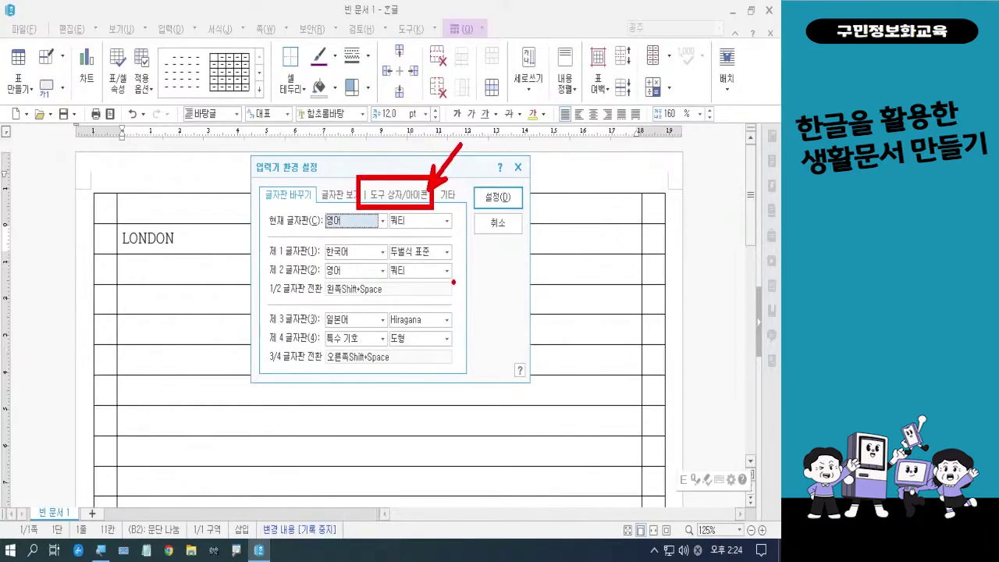
{"action": "left_click", "coordinate": [387, 196]}
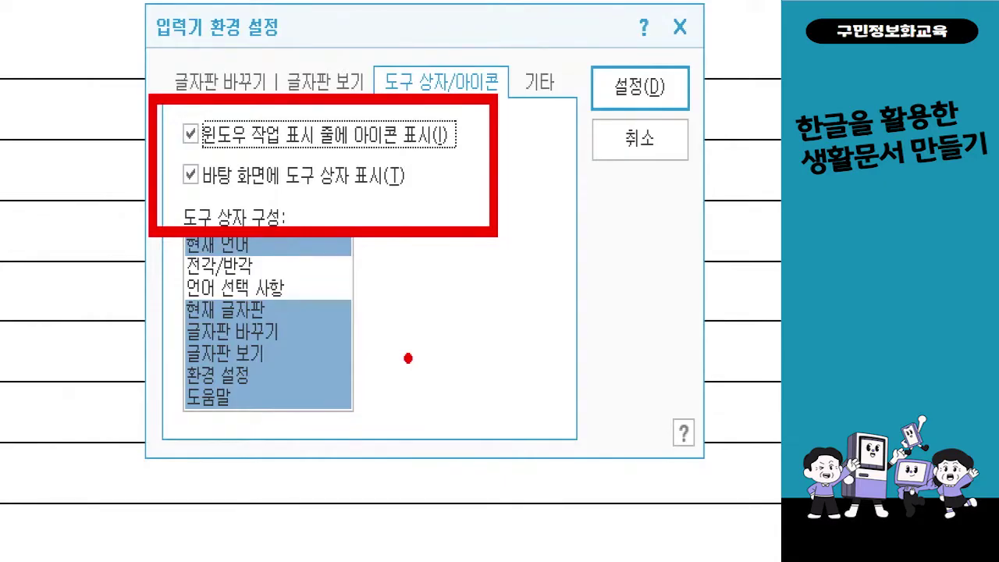
{"action": "mouse_move", "coordinate": [731, 90]}
{"action": "left_mouse_down"}
{"action": "mouse_move", "coordinate": [617, 121]}
{"action": "mouse_move", "coordinate": [636, 28]}
{"action": "mouse_move", "coordinate": [690, 107]}
{"action": "mouse_move", "coordinate": [688, 128]}
{"action": "left_mouse_up"}
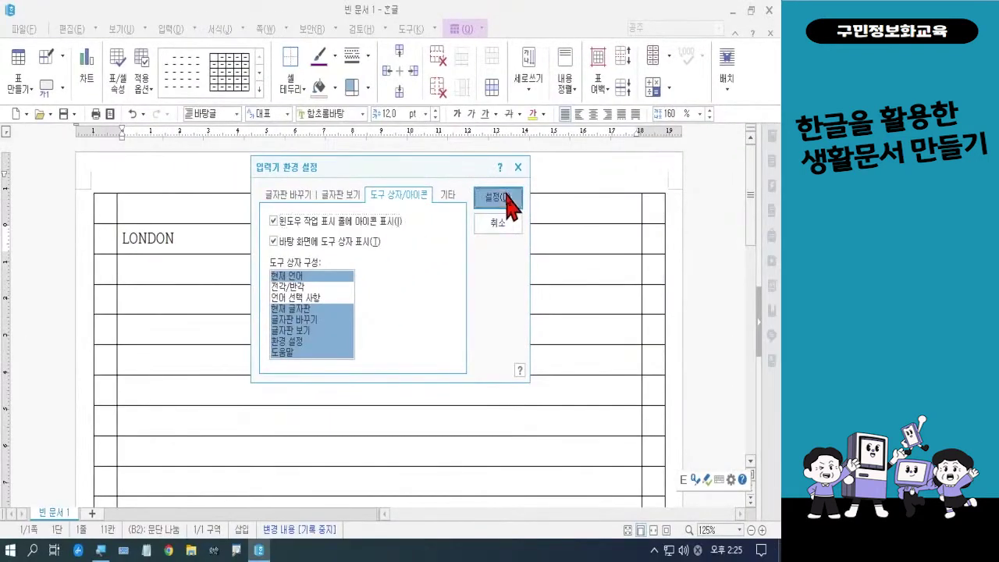
{"action": "left_click", "coordinate": [509, 204]}
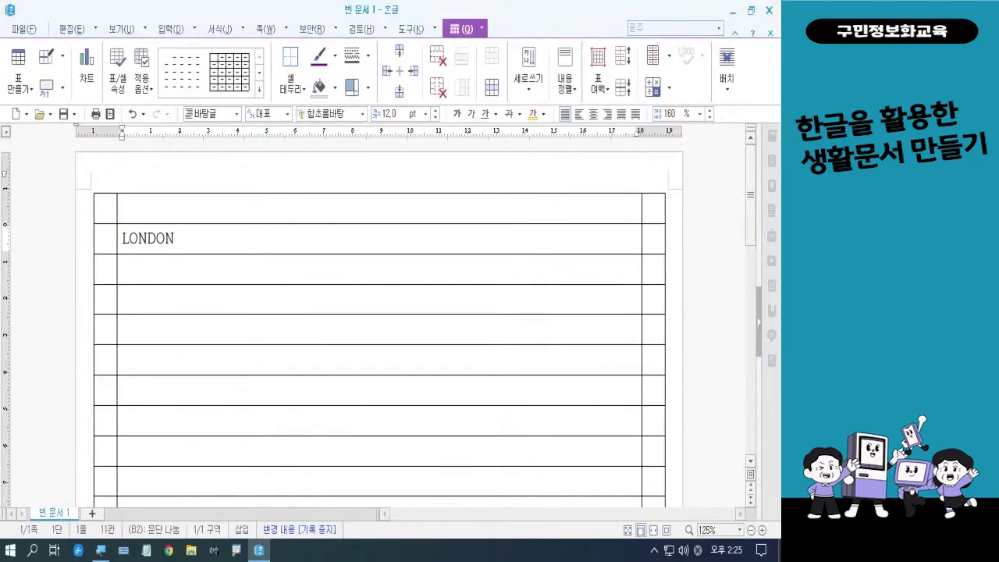
{"action": "left_click_drag", "start_coordinate": [672, 460], "coordinate": [685, 482]}
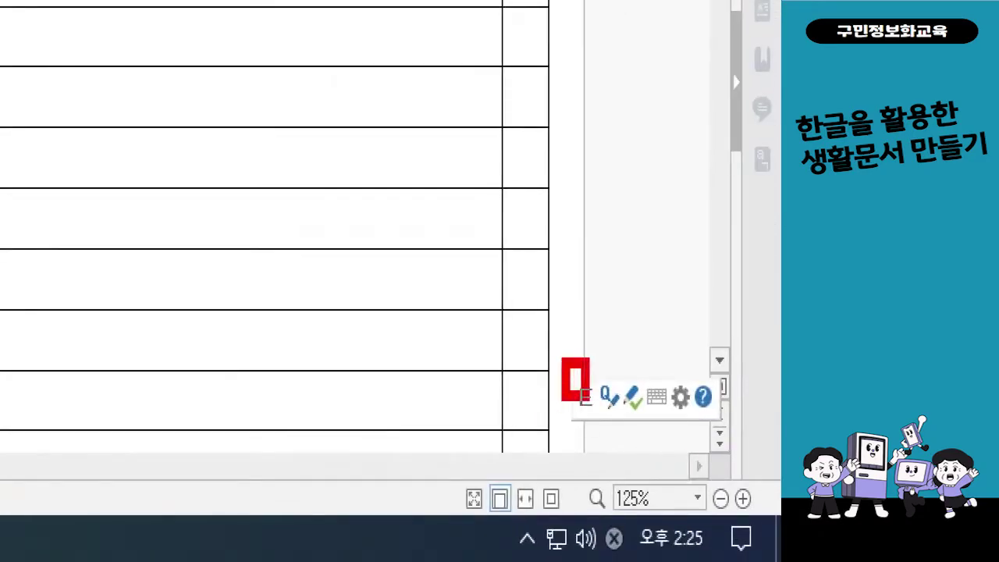
{"action": "left_click_drag", "start_coordinate": [590, 401], "coordinate": [605, 431]}
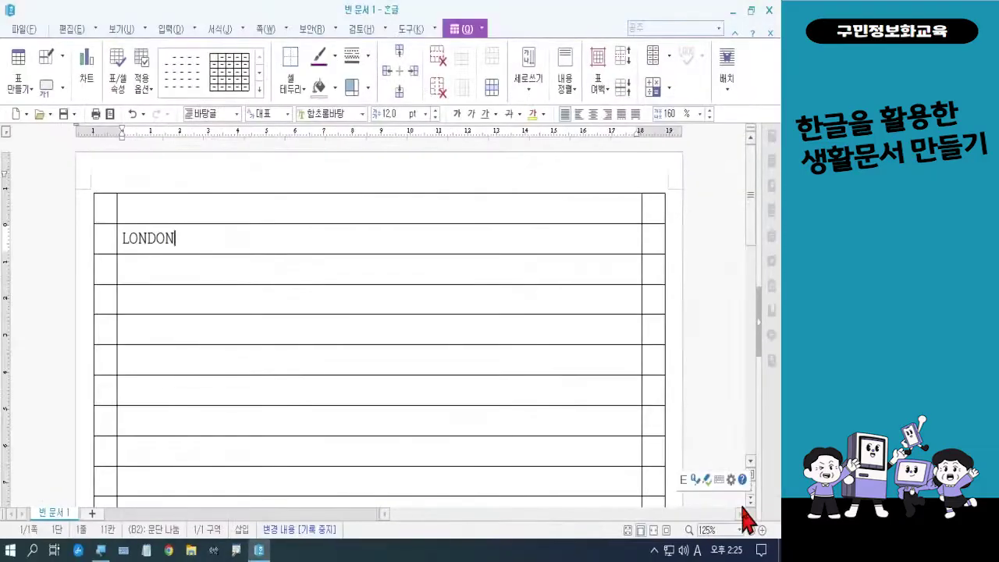
Step: Switch to Korean input and enter 사진으로 보는 런던 풍경 in the third row's middle cell
{"action": "left_click", "coordinate": [226, 268]}
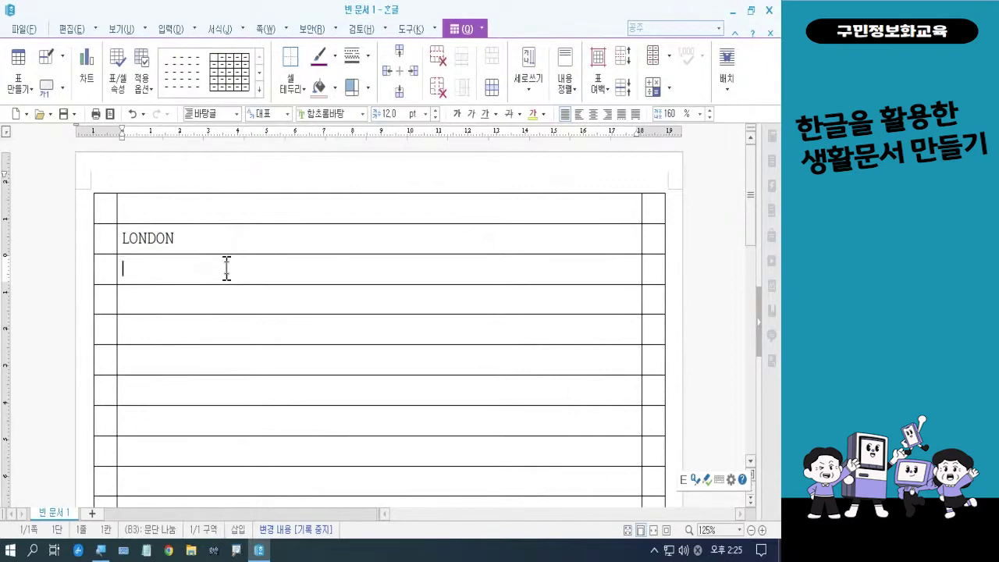
{"action": "key", "text": "Hangul"}
{"action": "type", "text": "사"}
{"action": "type", "text": "진으로 ㅂ"}
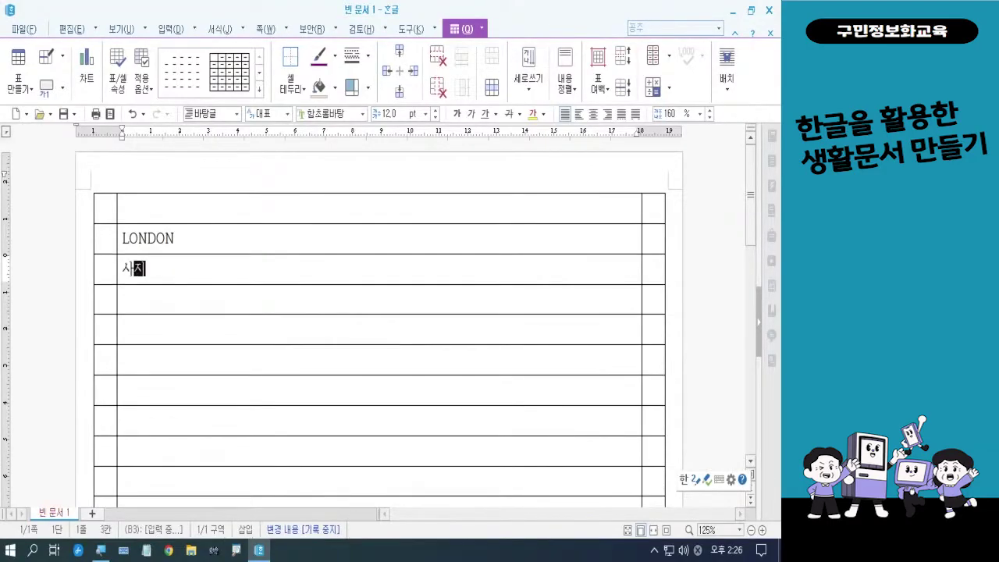
{"action": "type", "text": "보는 렌"}
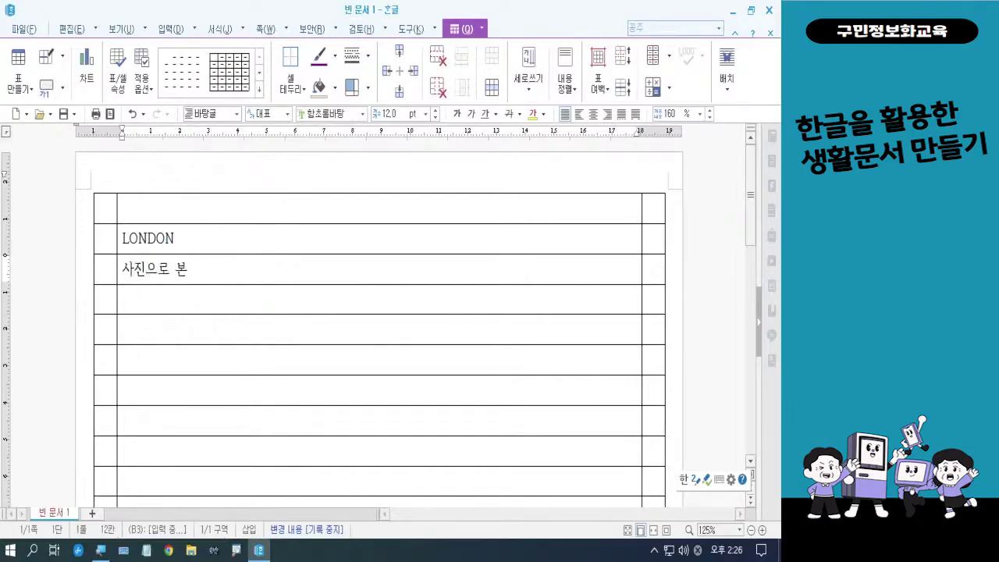
{"action": "type", "text": "던 풍경"}
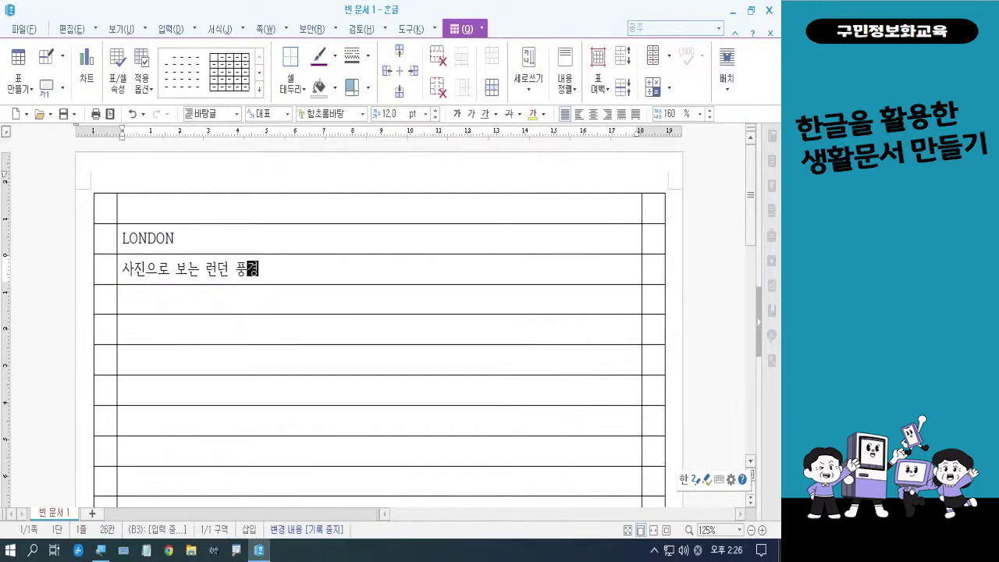
Step: Switch to English input and enter THROUGH in the fourth row's middle cell
{"action": "left_click", "coordinate": [303, 300]}
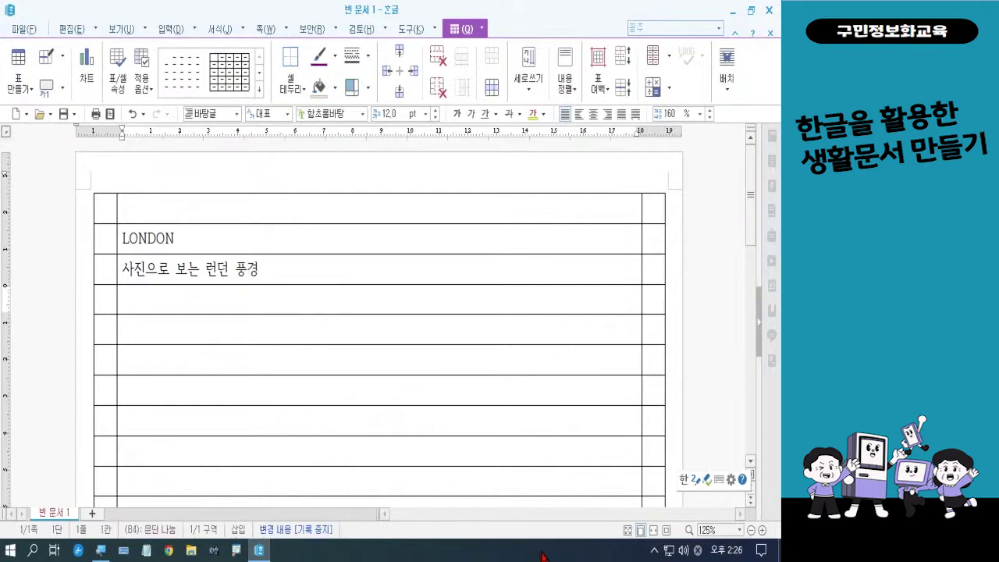
{"action": "key", "text": "Hangul"}
{"action": "type", "text": "THROUGH"}
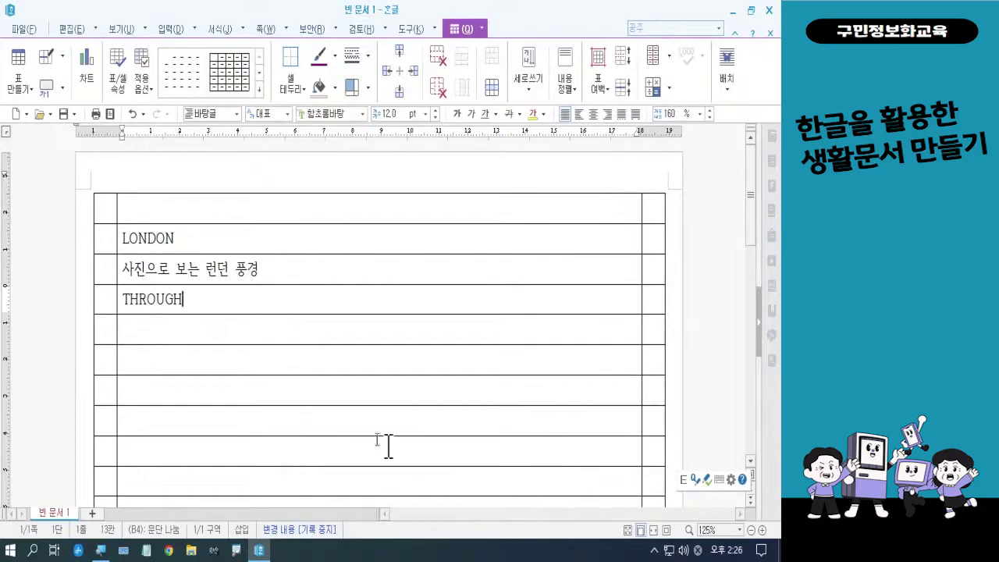
Step: Enter London through the Photos in the fifth row's middle cell, correcting the spelling of "through"
{"action": "left_click", "coordinate": [226, 328]}
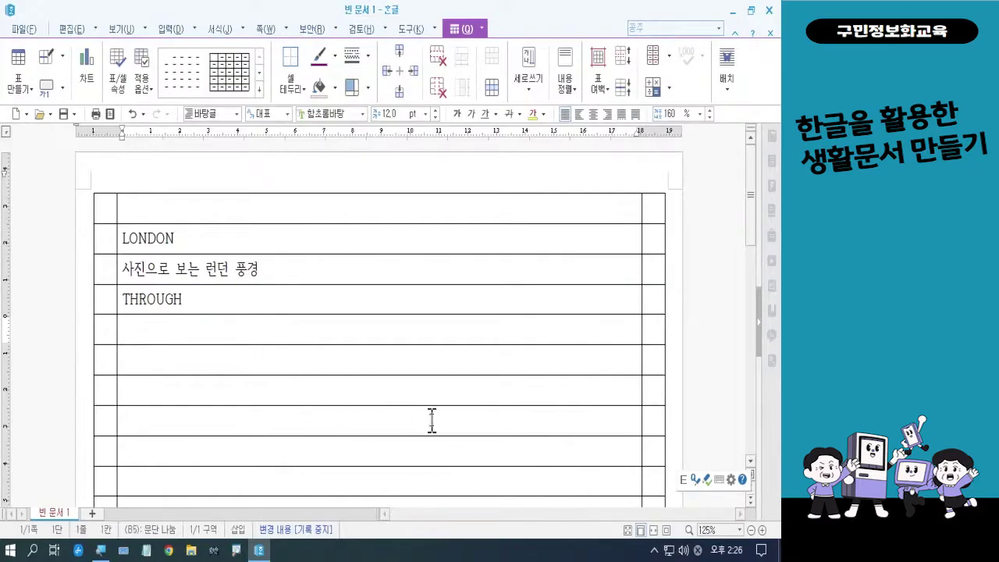
{"action": "type", "text": "London "}
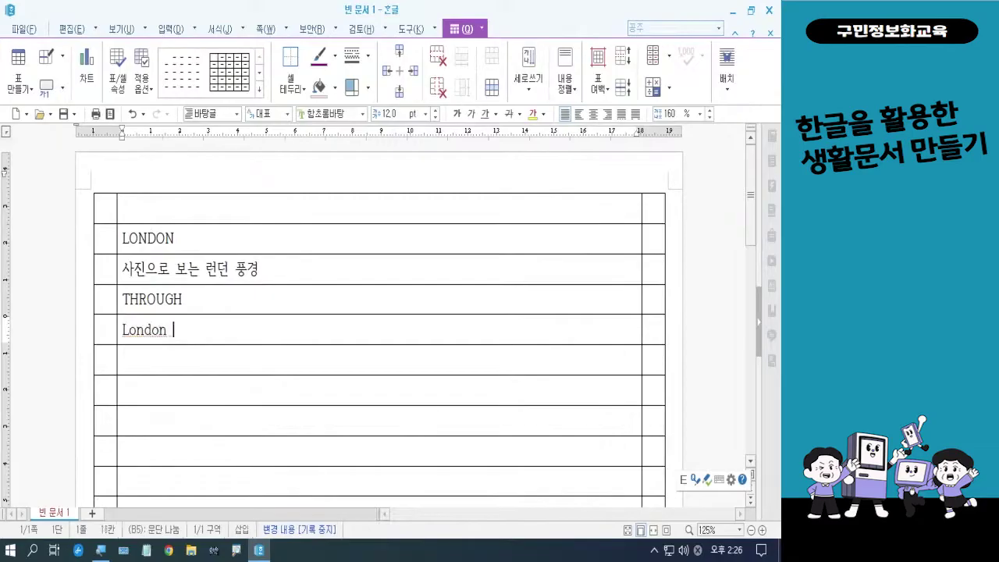
{"action": "type", "text": "throughough"}
{"action": "left_click", "coordinate": [183, 328]}
{"action": "type", "text": "r"}
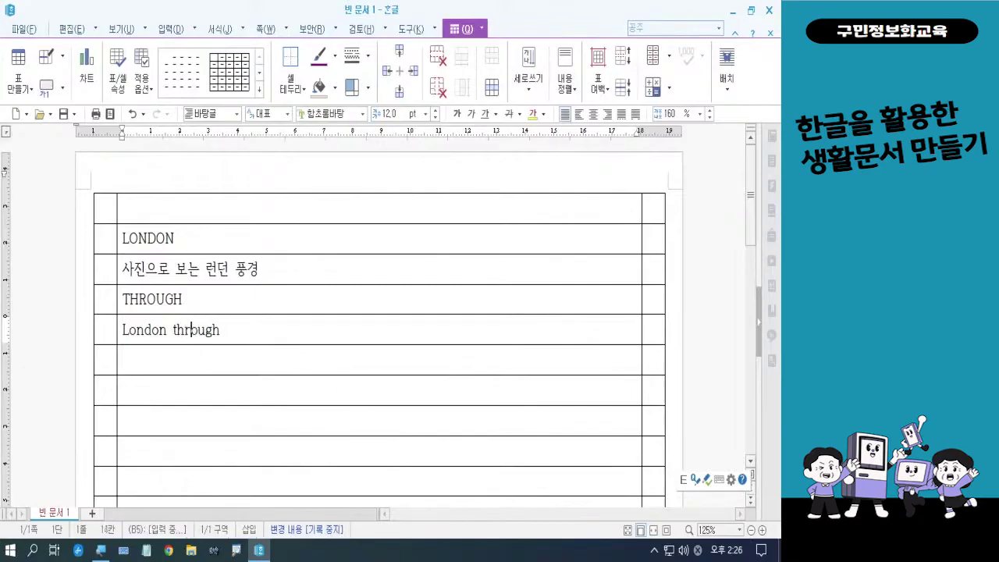
{"action": "key", "text": "Right"}
{"action": "key", "text": "Right"}
{"action": "key", "text": "Right"}
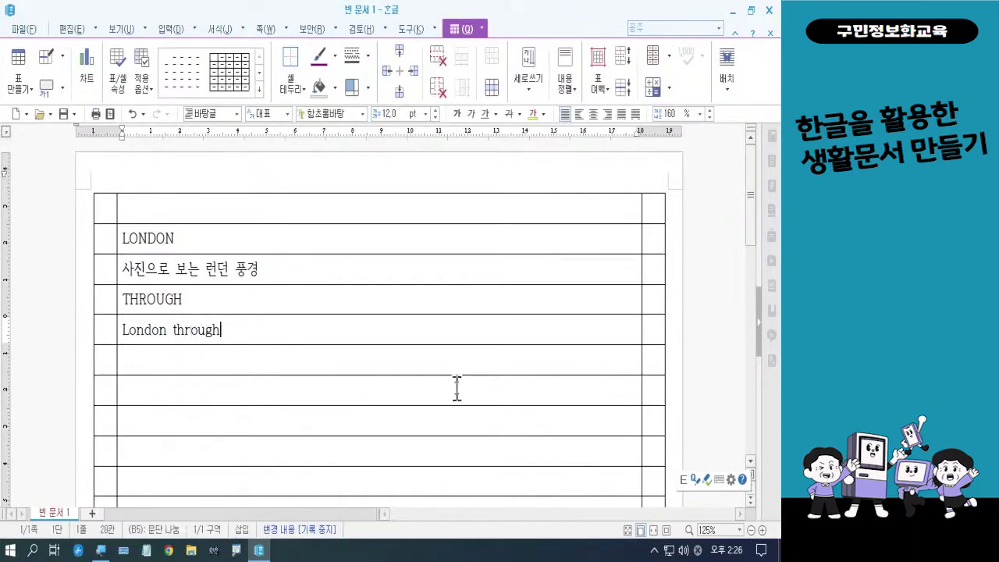
{"action": "type", "text": "the Photos"}
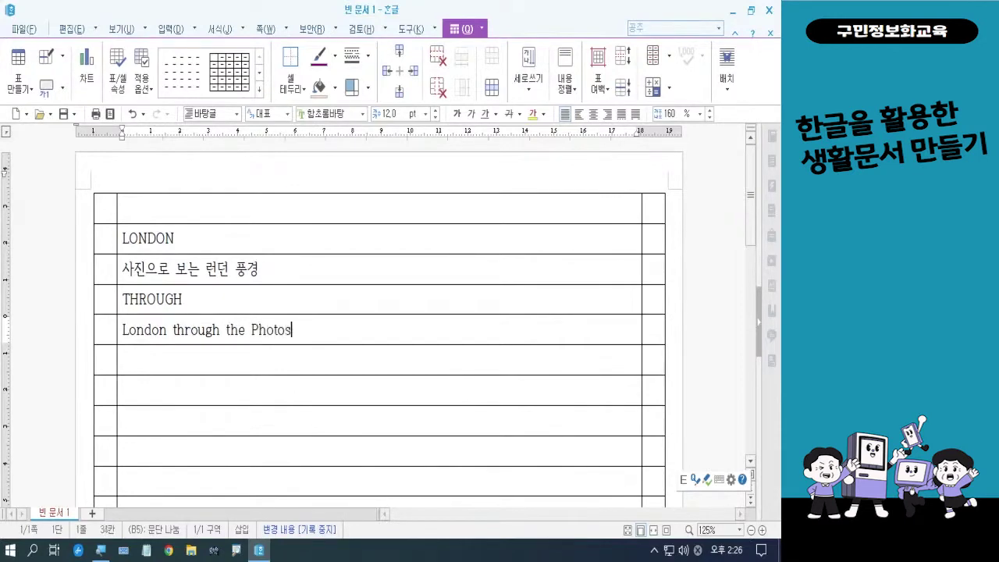
Step: Enter THE in the sixth row's middle cell and the period 2022. 5. 1. ~ 2022. 12. 30 in the seventh row's
{"action": "left_click", "coordinate": [327, 368]}
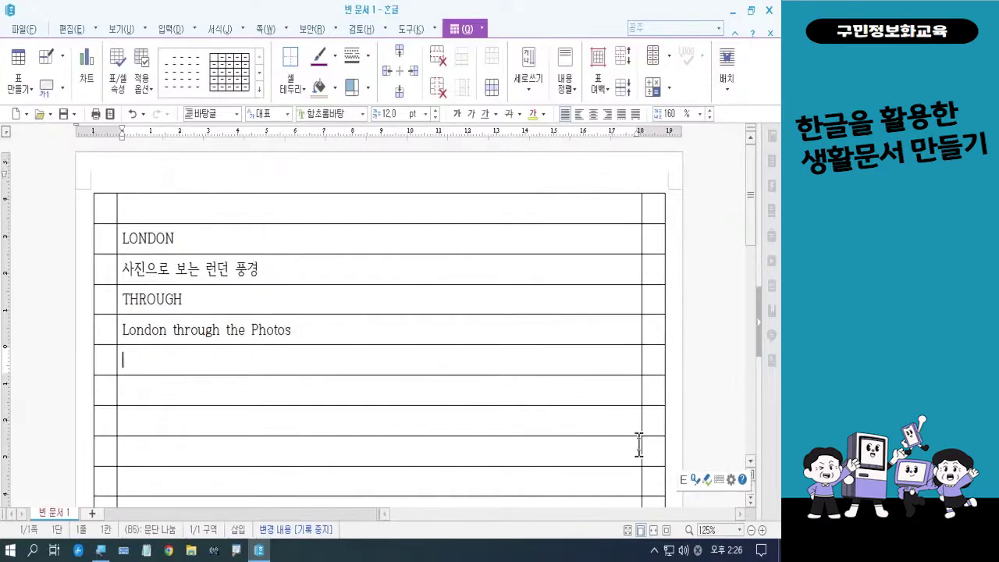
{"action": "type", "text": "THE"}
{"action": "left_click", "coordinate": [310, 396]}
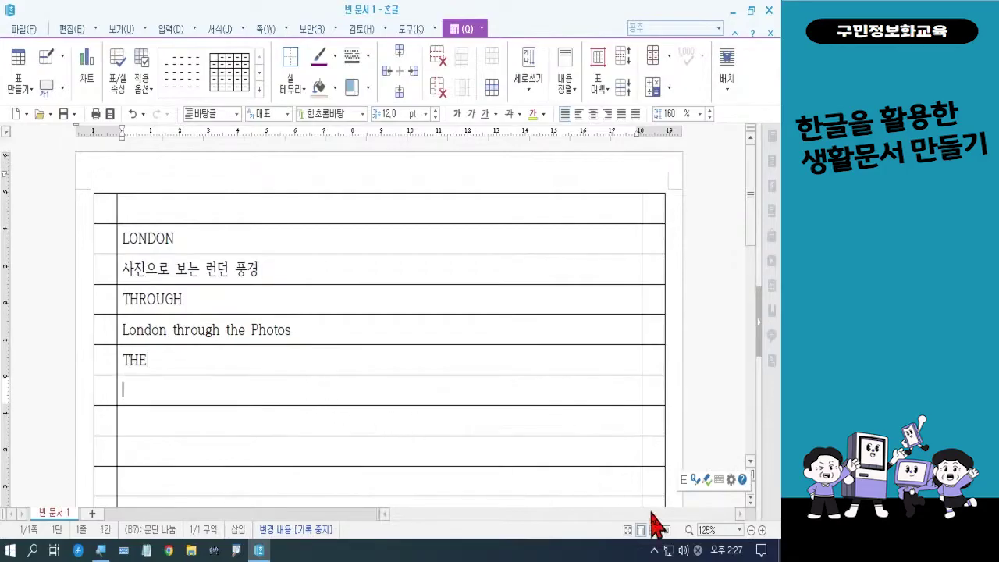
{"action": "type", "text": "2022"}
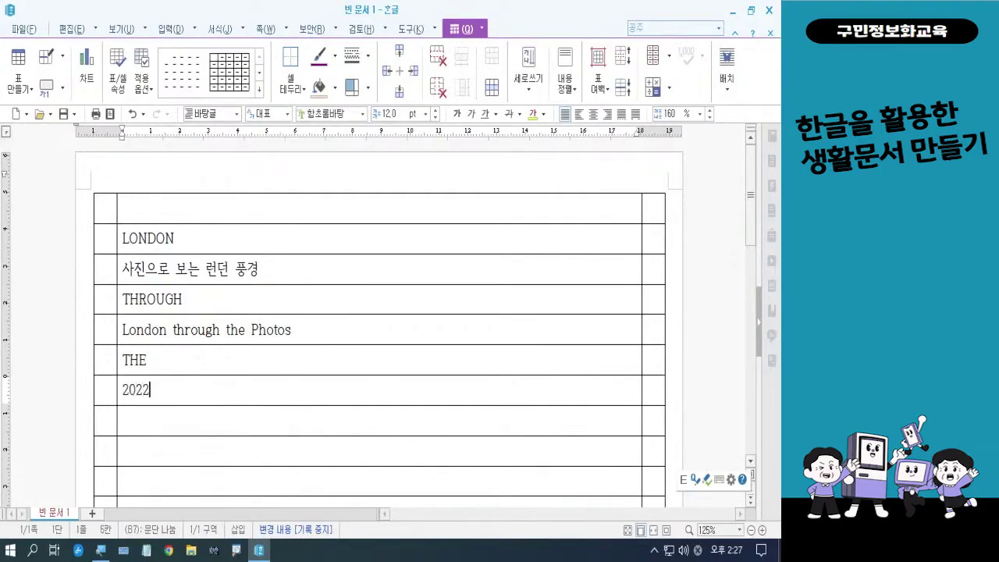
{"action": "type", "text": ". 1."}
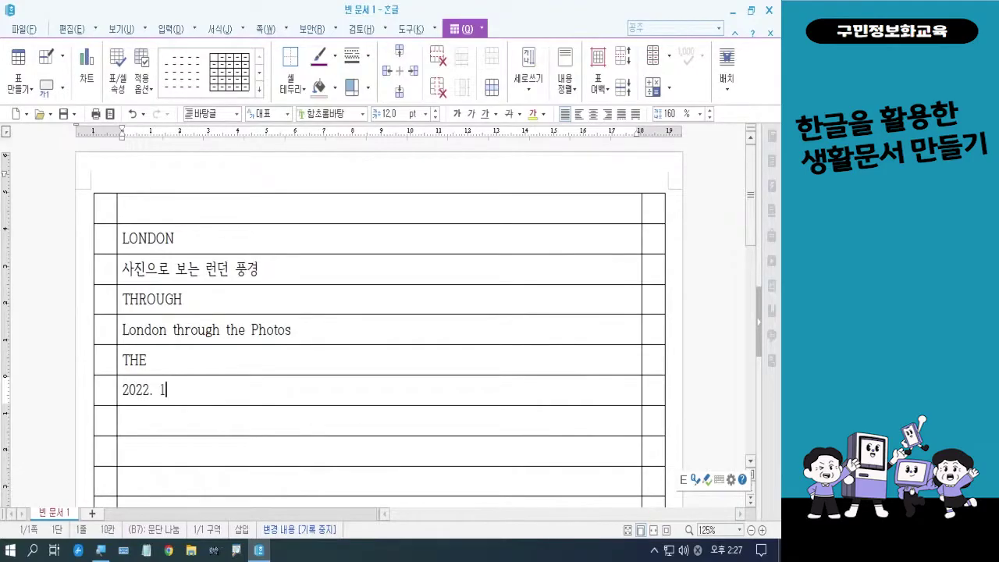
{"action": "key", "text": "BackSpace"}
{"action": "type", "text": "5.  1."}
{"action": "type", "text": "  ~ 2022."}
{"action": "type", "text": "  12.  30"}
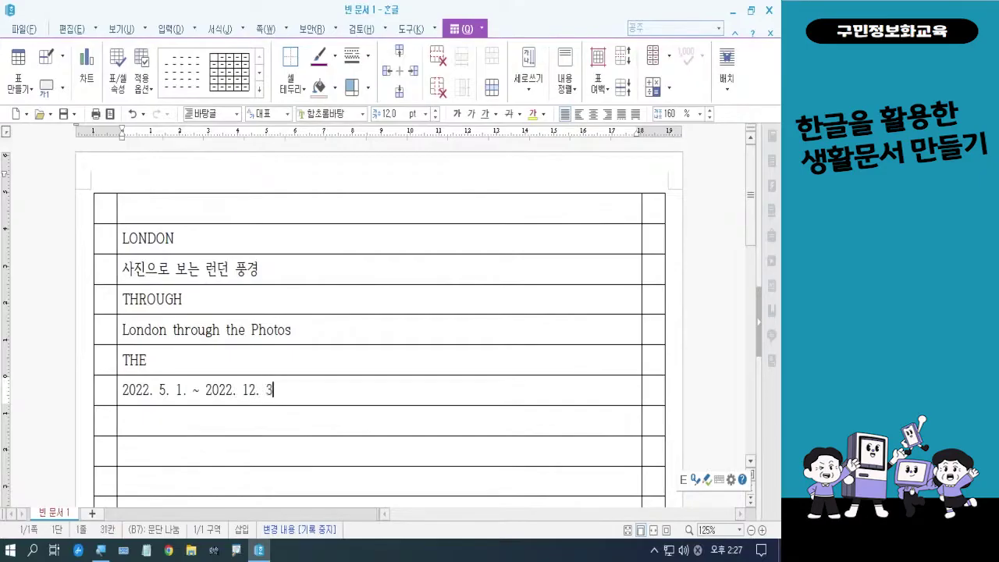
Step: Remove the second year from the date range so it reads 2022. 5. 1. ~ 12. 30
{"action": "left_click", "coordinate": [241, 389]}
{"action": "key", "text": "BackSpace"}
{"action": "key", "text": "BackSpace"}
{"action": "key", "text": "BackSpace"}
{"action": "key", "text": "BackSpace"}
{"action": "key", "text": "BackSpace"}
{"action": "key", "text": "BackSpace"}
{"action": "key", "text": "BackSpace"}
{"action": "key", "text": "BackSpace"}
{"action": "key", "text": "BackSpace"}
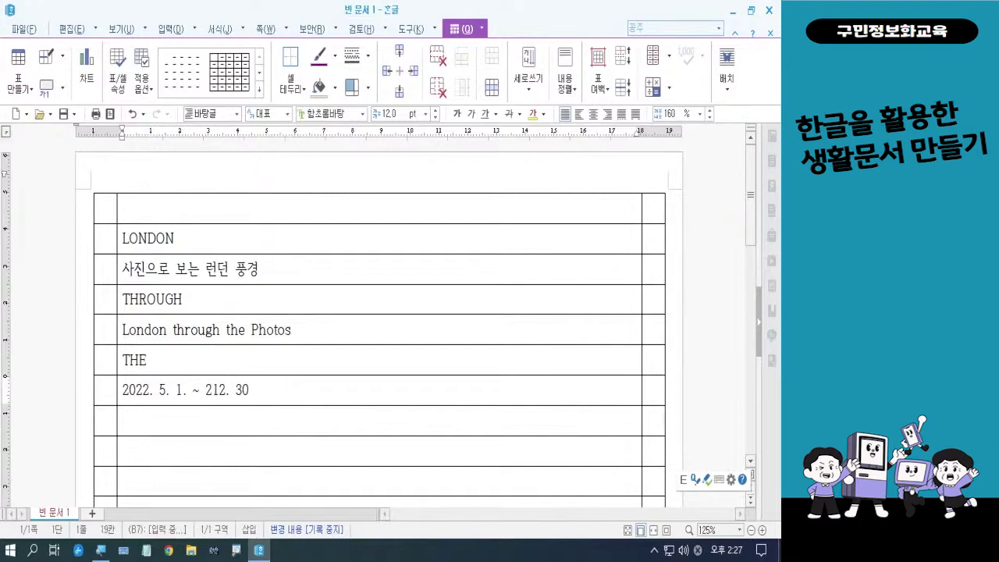
Step: Enter PHOTOS in the eighth row's middle cell and place the text cursor in the ninth row's middle cell
{"action": "left_click", "coordinate": [254, 421]}
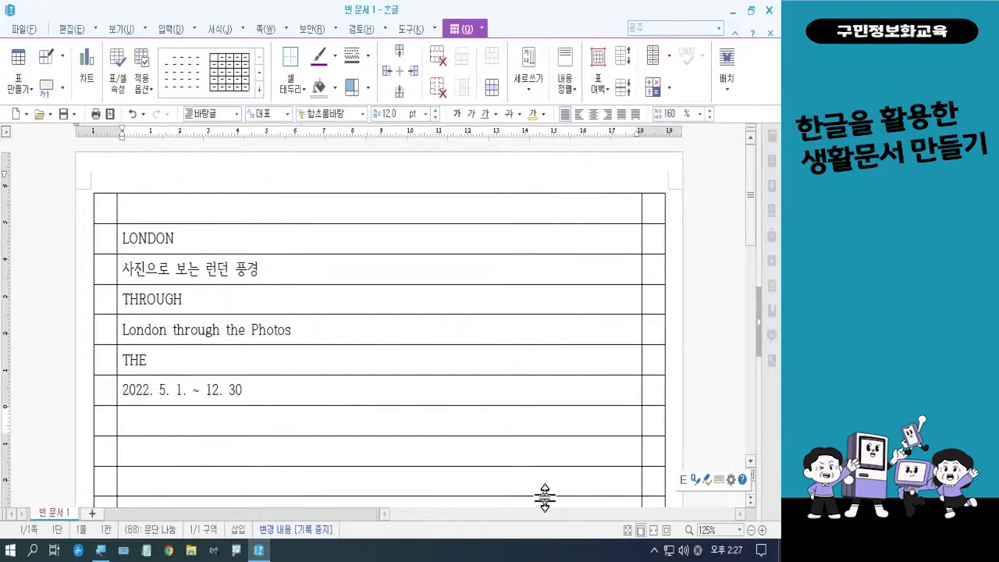
{"action": "type", "text": "PHO"}
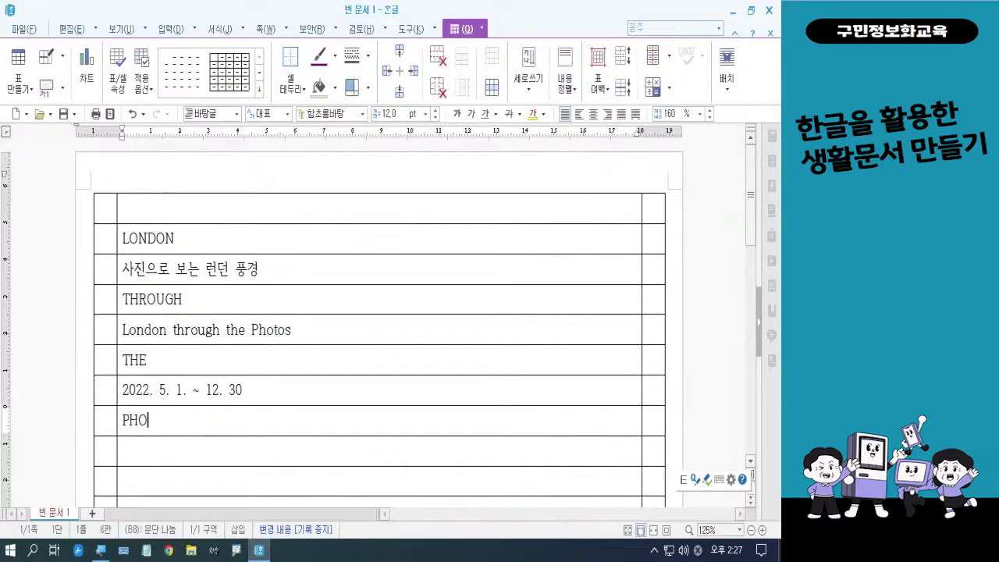
{"action": "type", "text": "TOS"}
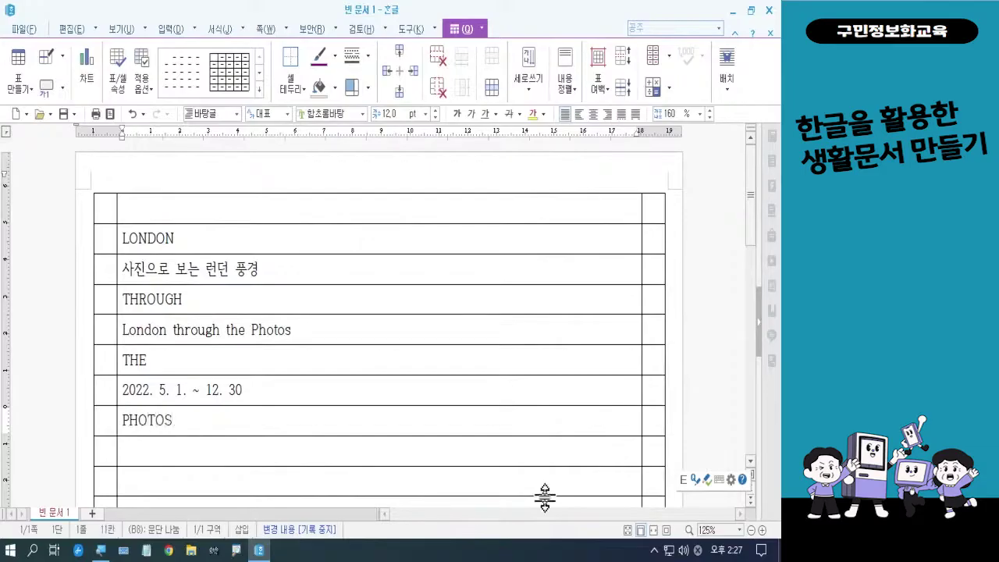
{"action": "left_click", "coordinate": [223, 450]}
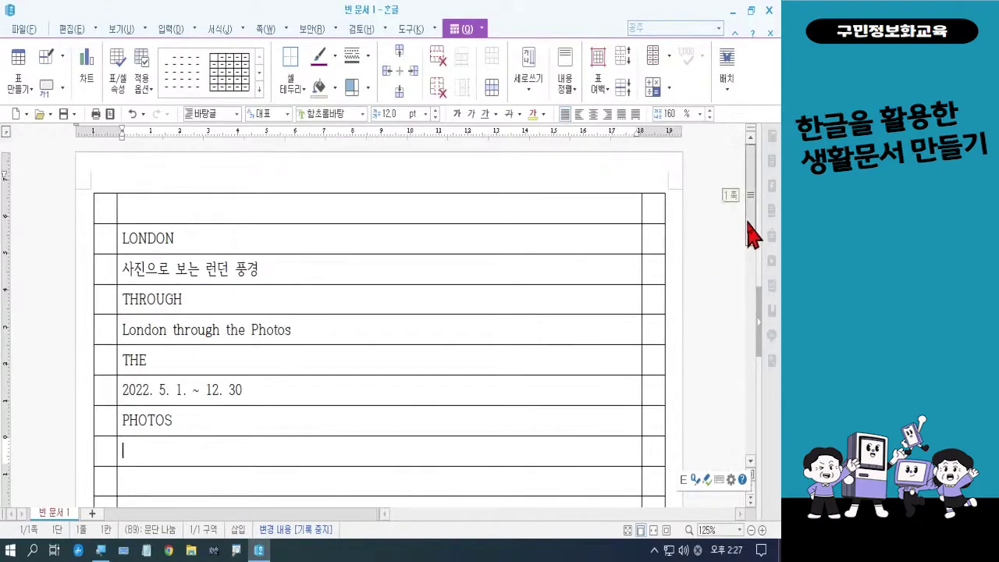
{"action": "left_click_drag", "start_coordinate": [751, 229], "coordinate": [753, 240]}
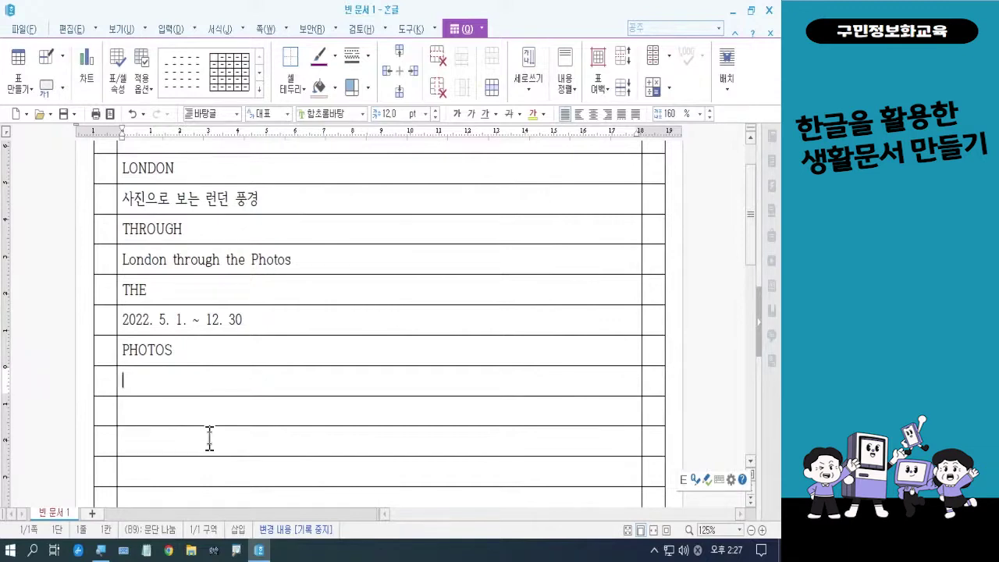
Step: Enter 사진으로 만나는 런던 in the twelfth row's middle cell
{"action": "left_click", "coordinate": [211, 476]}
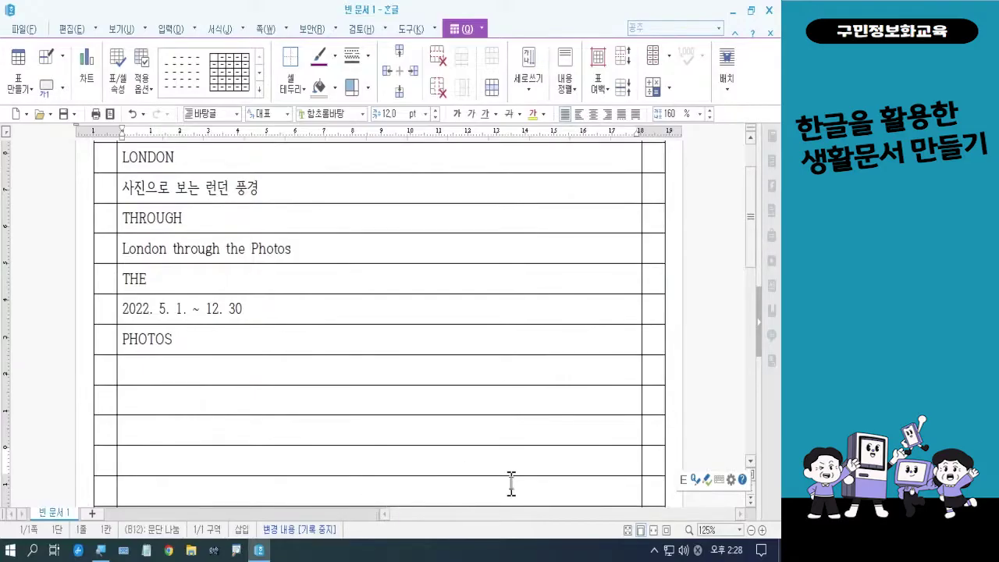
{"action": "key", "text": "Hangul"}
{"action": "type", "text": "사진으로"}
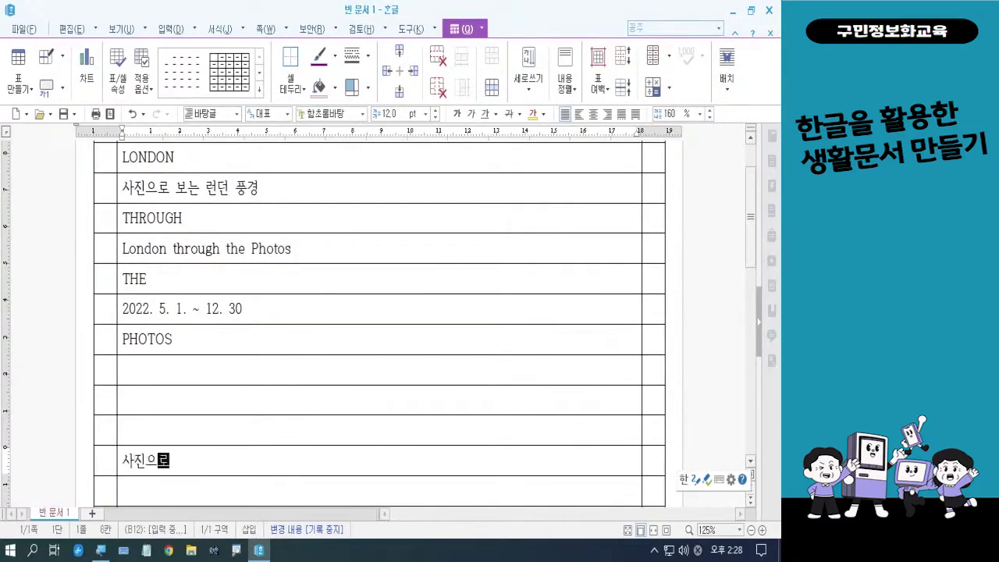
{"action": "type", "text": " 만나"}
{"action": "type", "text": "는 "}
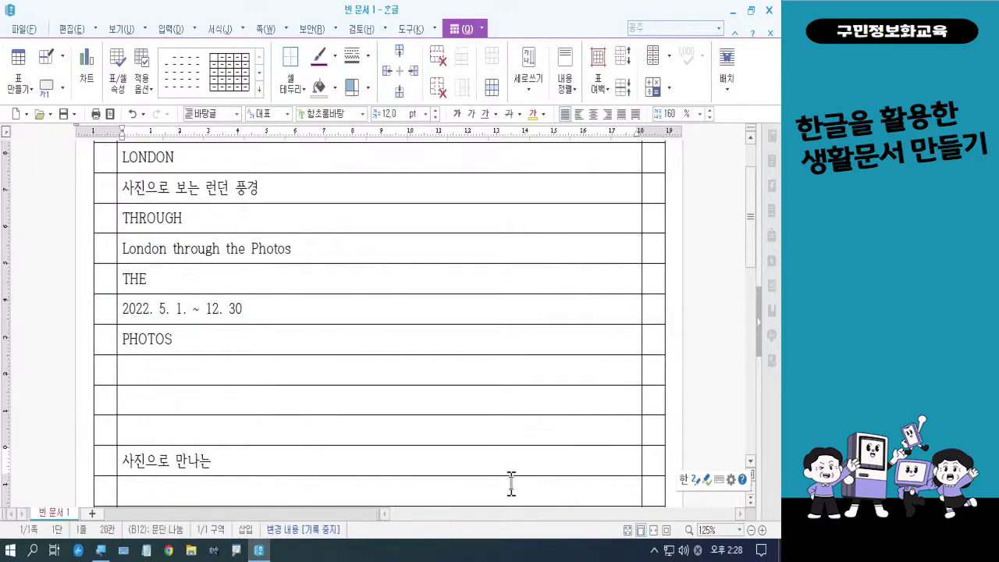
{"action": "type", "text": "런던"}
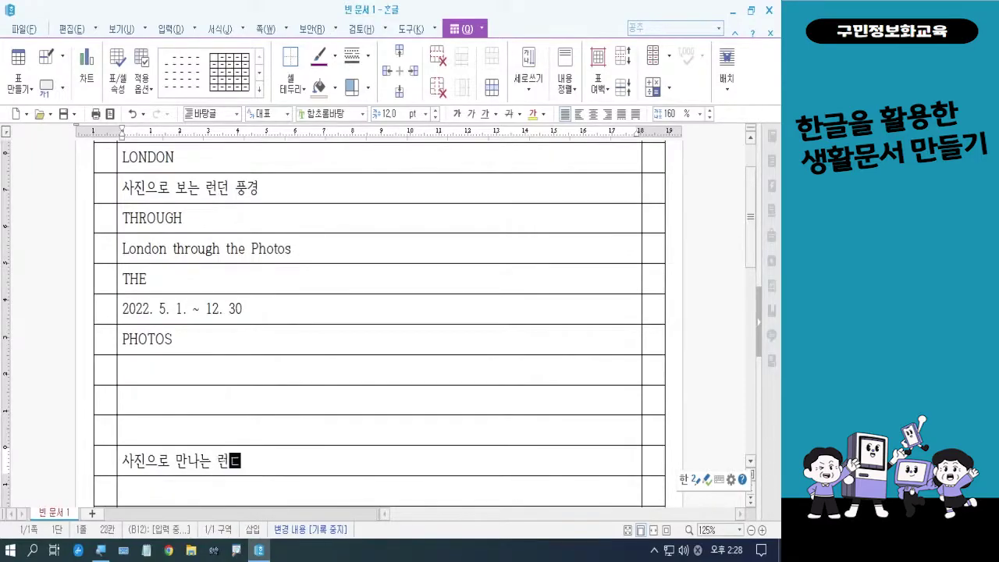
Step: Enter 2022. 5. 1. ~ 12. 30. 장소 : 잇미디어센터 갤러리 in the thirteenth row's middle cell
{"action": "left_click", "coordinate": [270, 486]}
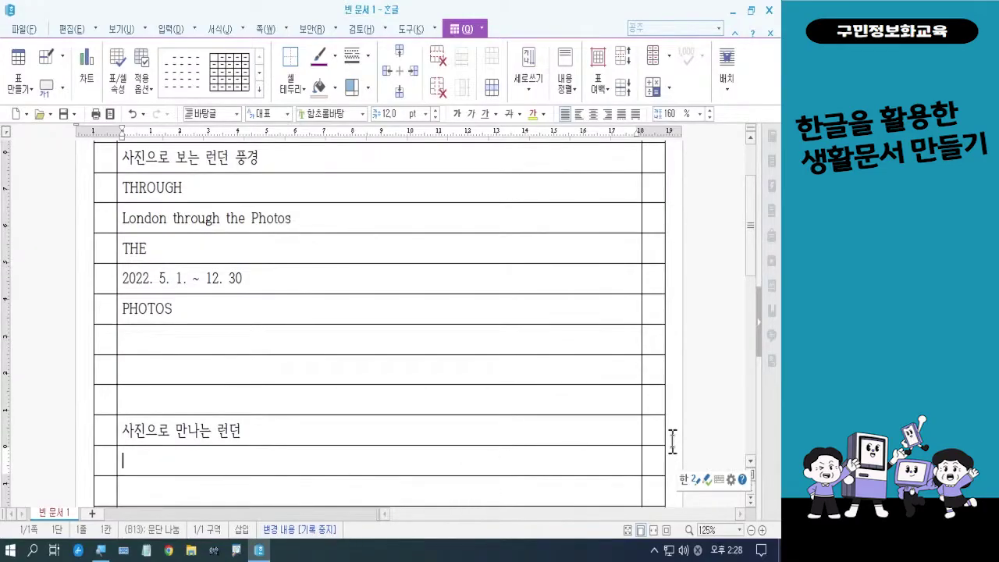
{"action": "type", "text": "2022. 5. 1"}
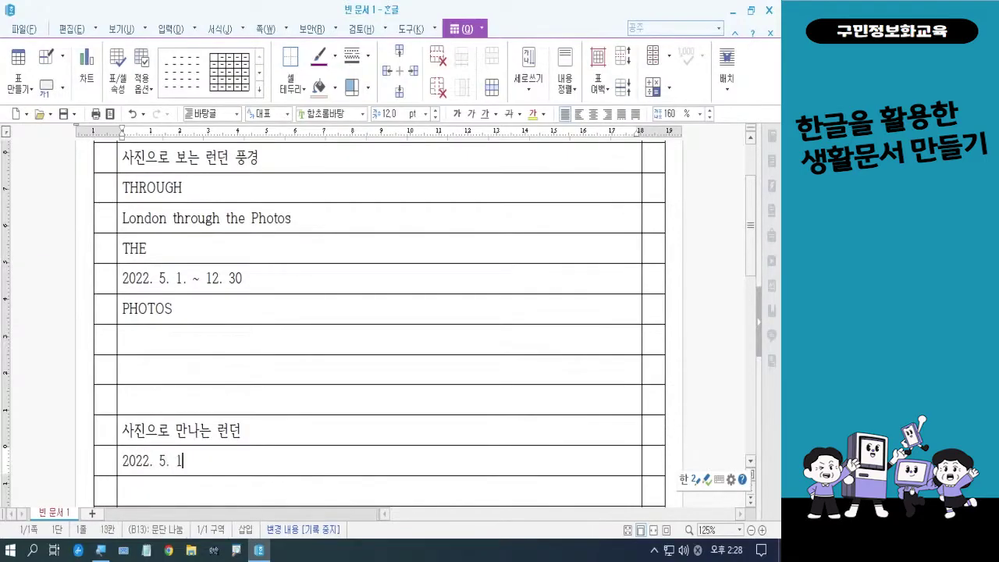
{"action": "type", "text": ". ~ "}
{"action": "type", "text": "12. 30."}
{"action": "type", "text": " 장ㅅ"}
{"action": "type", "text": "ㅗ"}
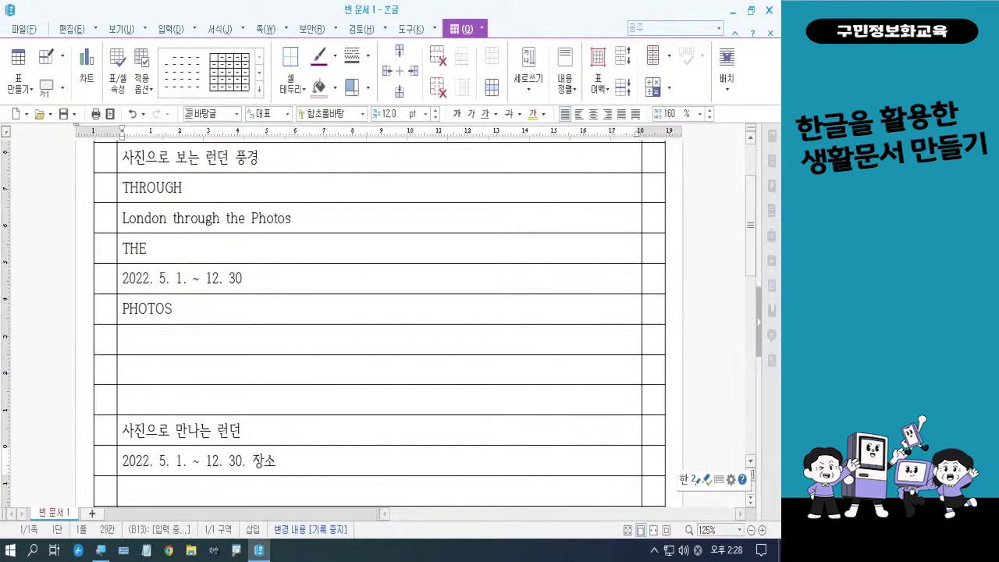
{"action": "type", "text": " : "}
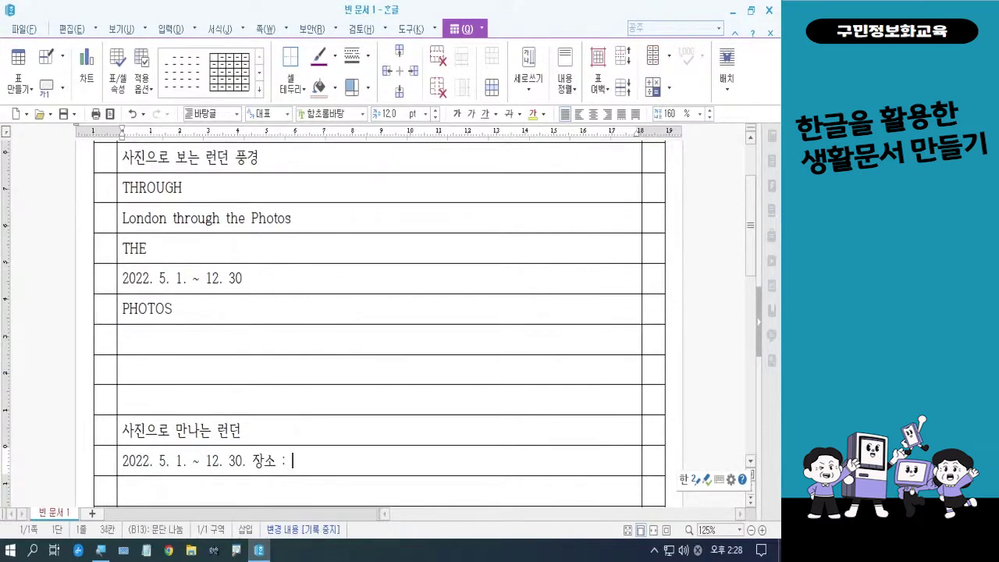
{"action": "type", "text": "잇ㅁ디어"}
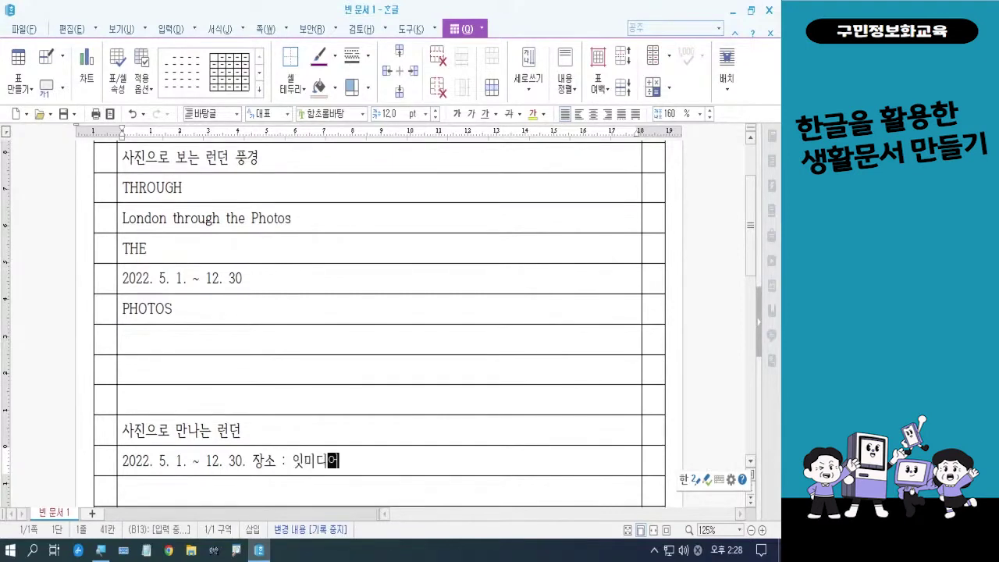
{"action": "key", "text": "BackSpace"}
{"action": "type", "text": "센터 갤러리"}
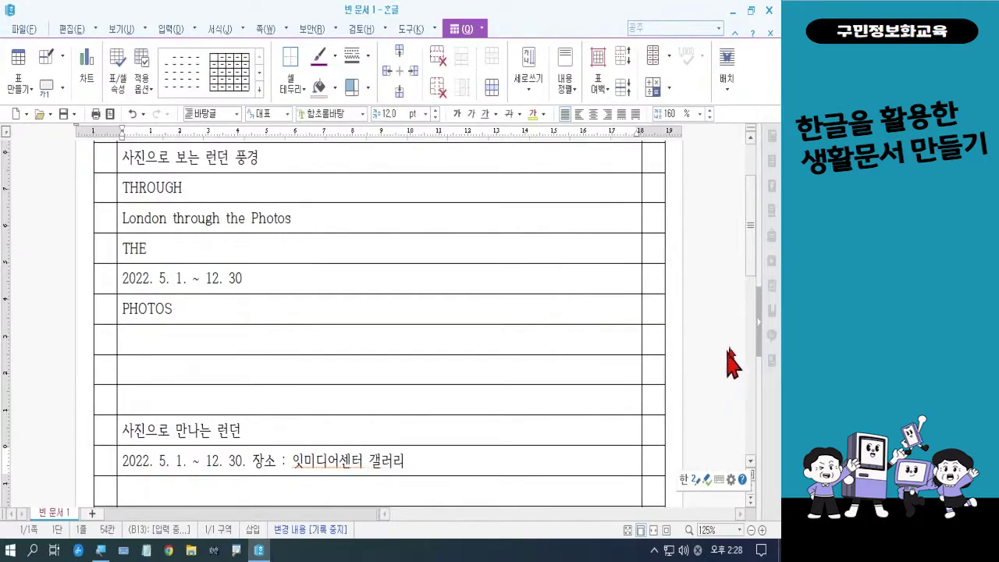
Step: Enter the gallery's street address, ending in two dots, in the last row's middle cell
{"action": "left_click", "coordinate": [752, 264]}
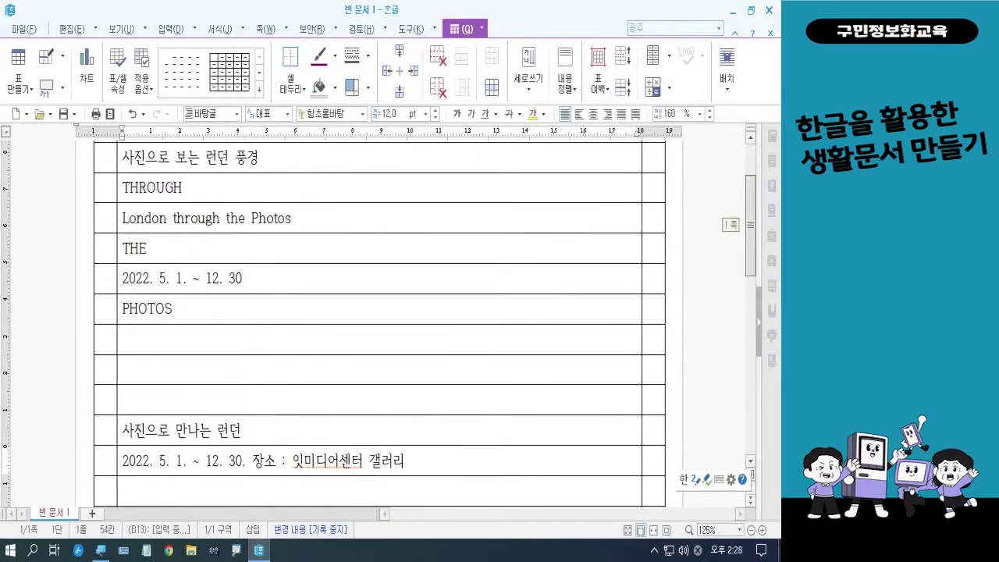
{"action": "left_click_drag", "start_coordinate": [751, 263], "coordinate": [752, 275]}
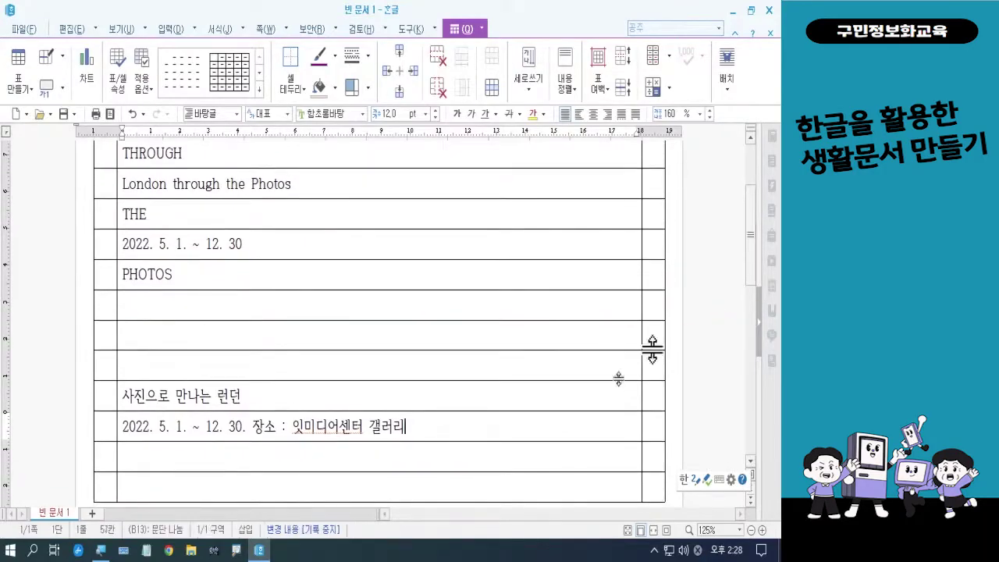
{"action": "left_click", "coordinate": [358, 495]}
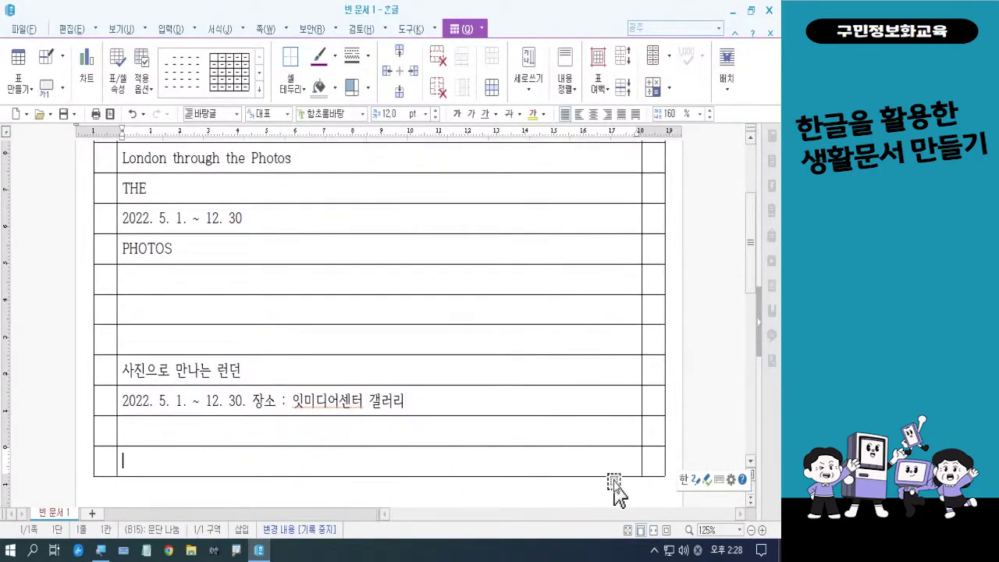
{"action": "type", "text": "성루"}
{"action": "key", "text": "BackSpace"}
{"action": "key", "text": "BackSpace"}
{"action": "key", "text": "BackSpace"}
{"action": "type", "text": "서욼시 송ㅊ"}
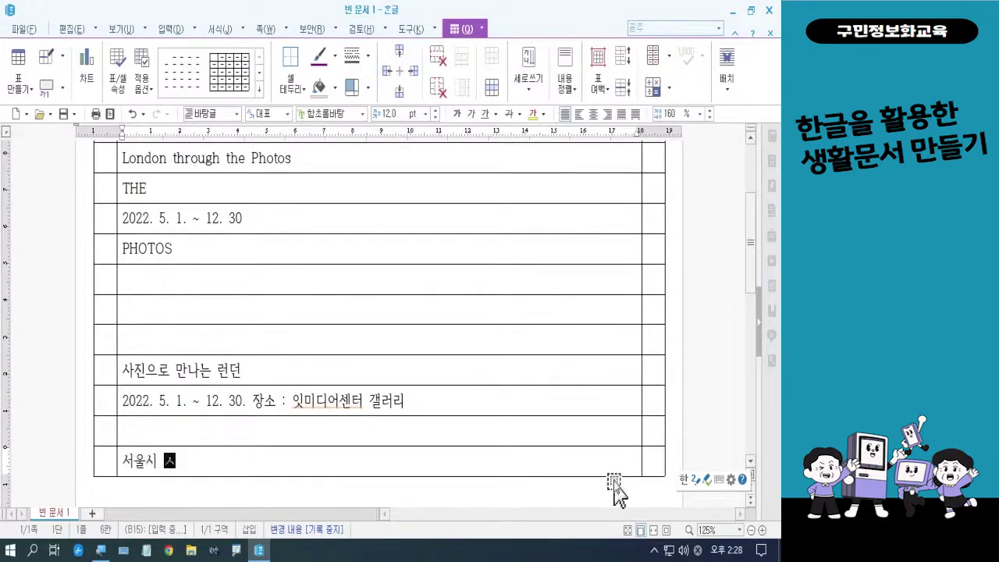
{"action": "key", "text": "BackSpace"}
{"action": "type", "text": "파구 ㅇ"}
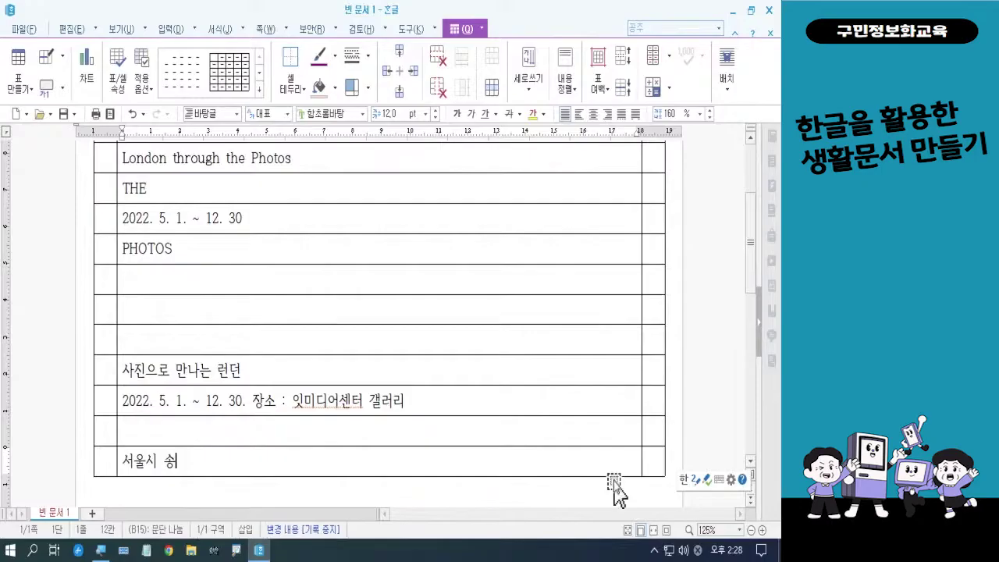
{"action": "type", "text": "올림"}
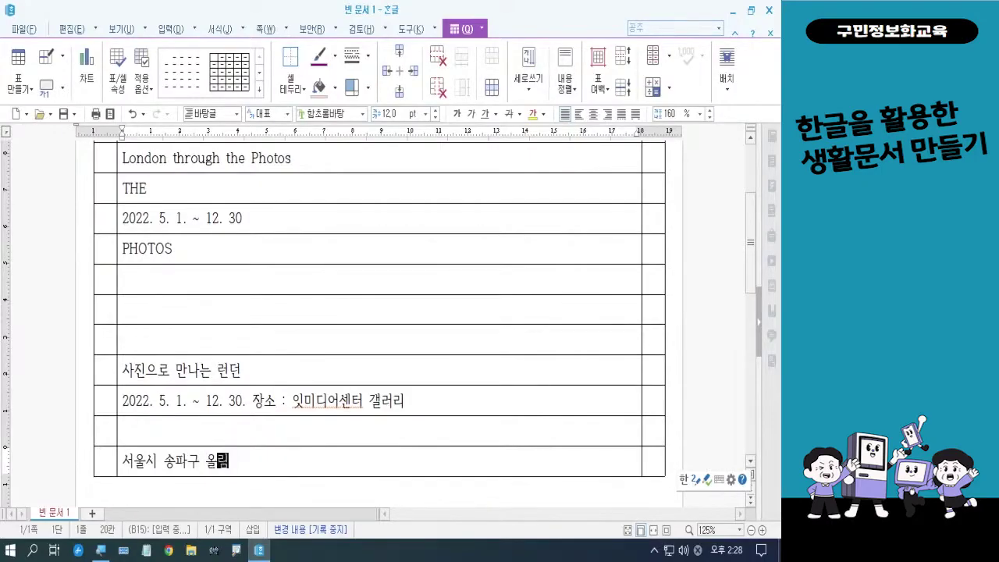
{"action": "type", "text": "픽로. "}
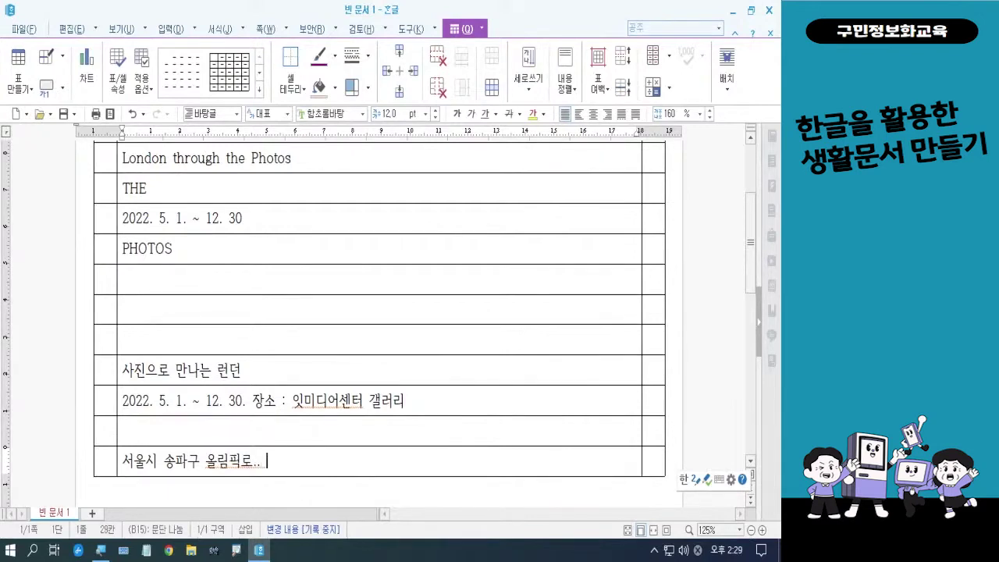
Step: Add the contact phone number and 후원 : 잇미디어 after the address, separating the parts with slashes
{"action": "type", "text": " /02-1234-"}
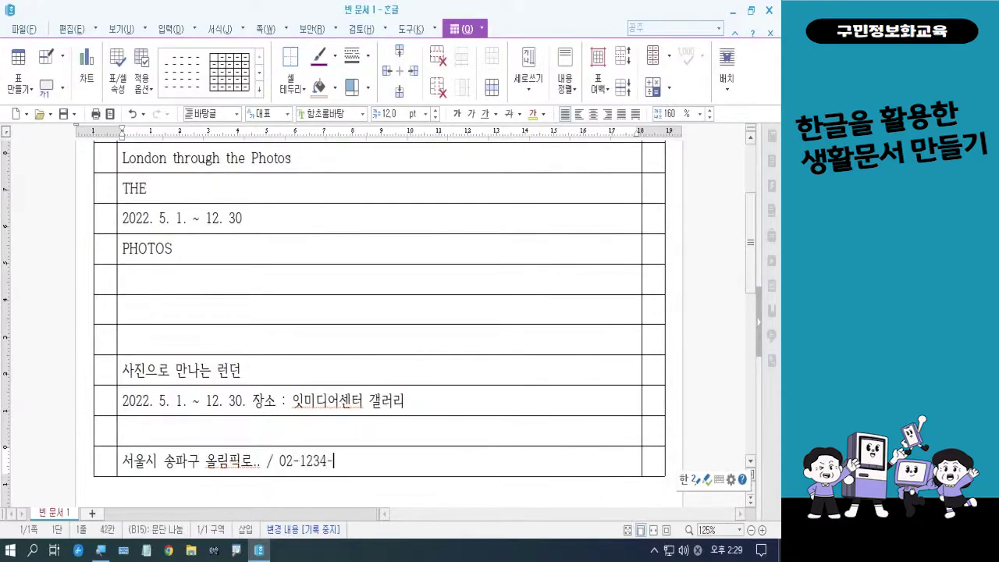
{"action": "type", "text": "5678 / 후원 : ㄱ"}
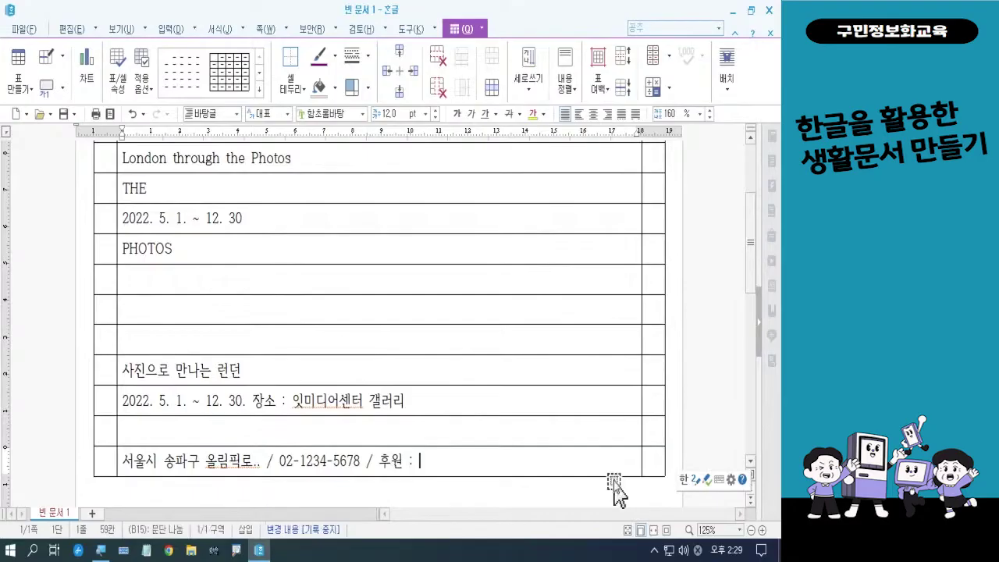
{"action": "key", "text": "BackSpace"}
{"action": "type", "text": "잇미디어"}
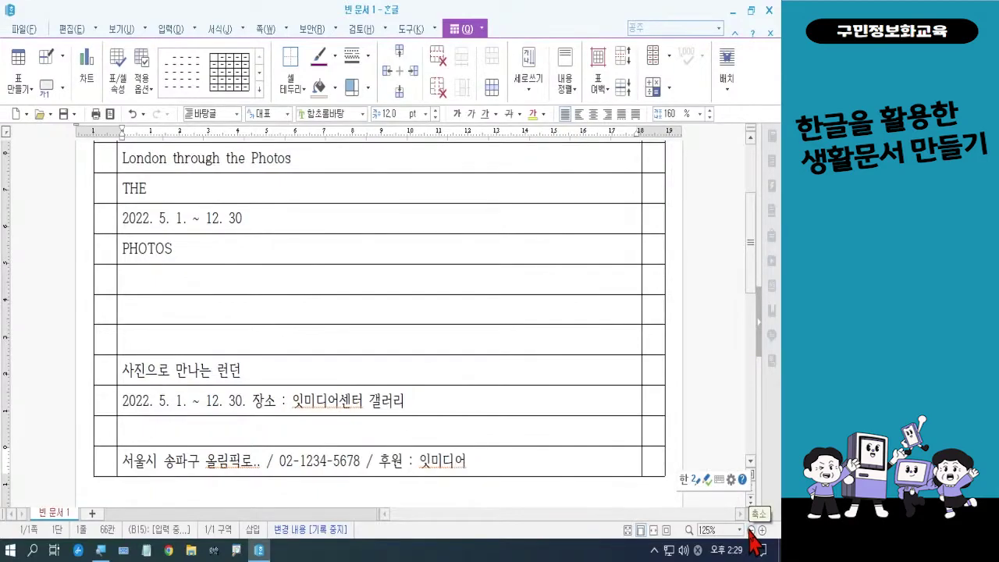
Step: Add the missing period at the end of the seventh row's date range so it reads 2022. 5. 1. ~ 12. 30
{"action": "left_click_drag", "start_coordinate": [755, 293], "coordinate": [751, 271]}
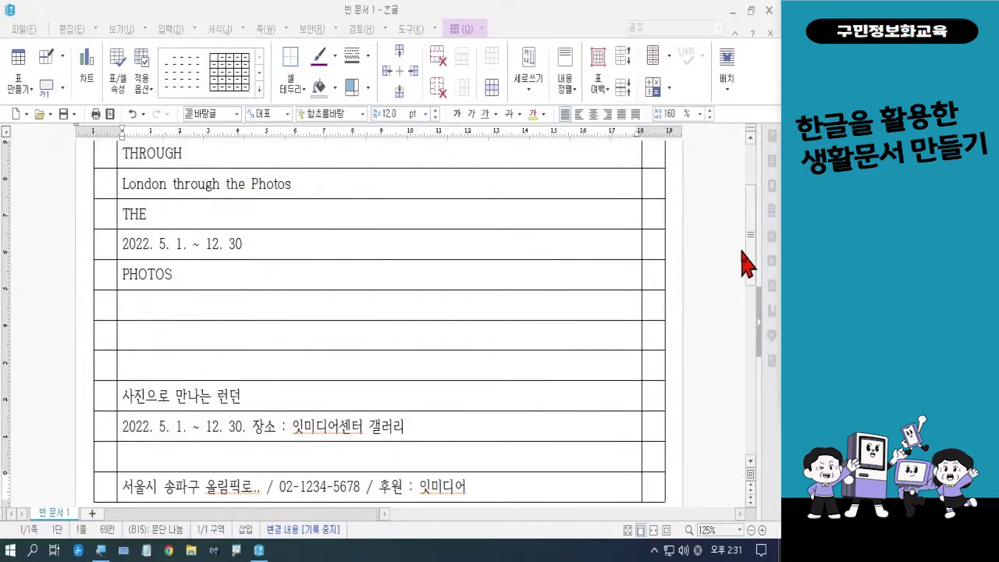
{"action": "left_click_drag", "start_coordinate": [756, 267], "coordinate": [754, 238]}
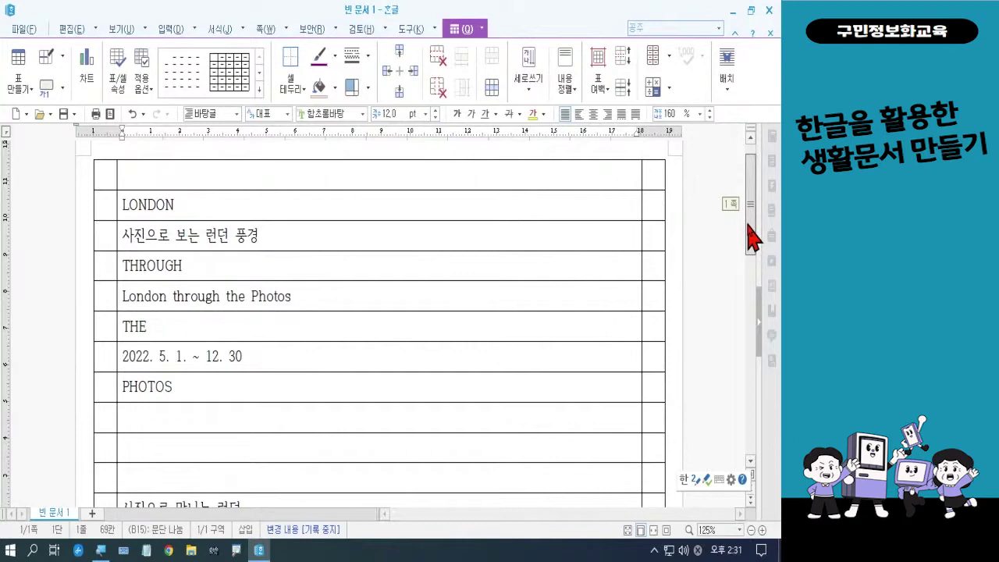
{"action": "left_click_drag", "start_coordinate": [754, 238], "coordinate": [756, 249]}
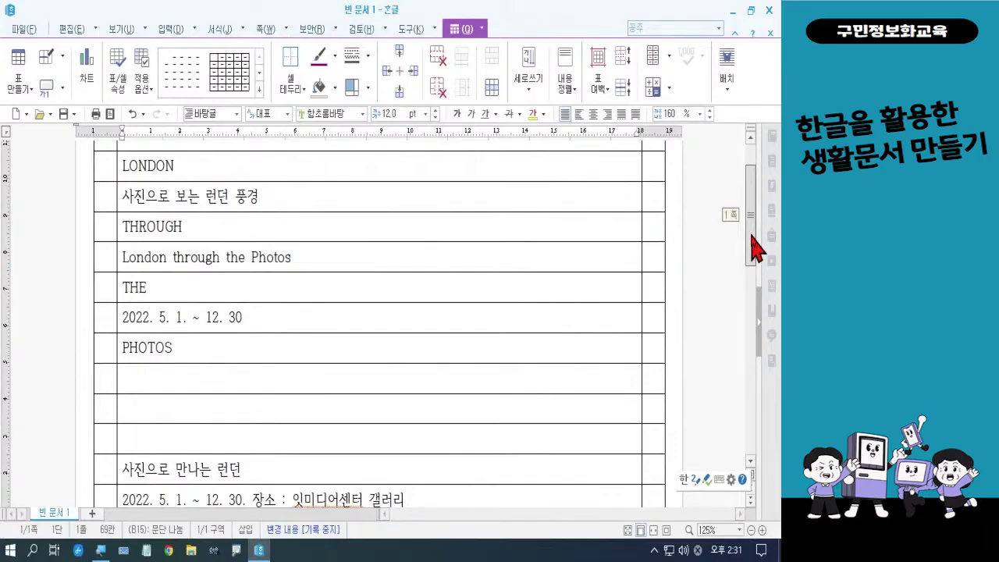
{"action": "left_click_drag", "start_coordinate": [754, 249], "coordinate": [758, 253]}
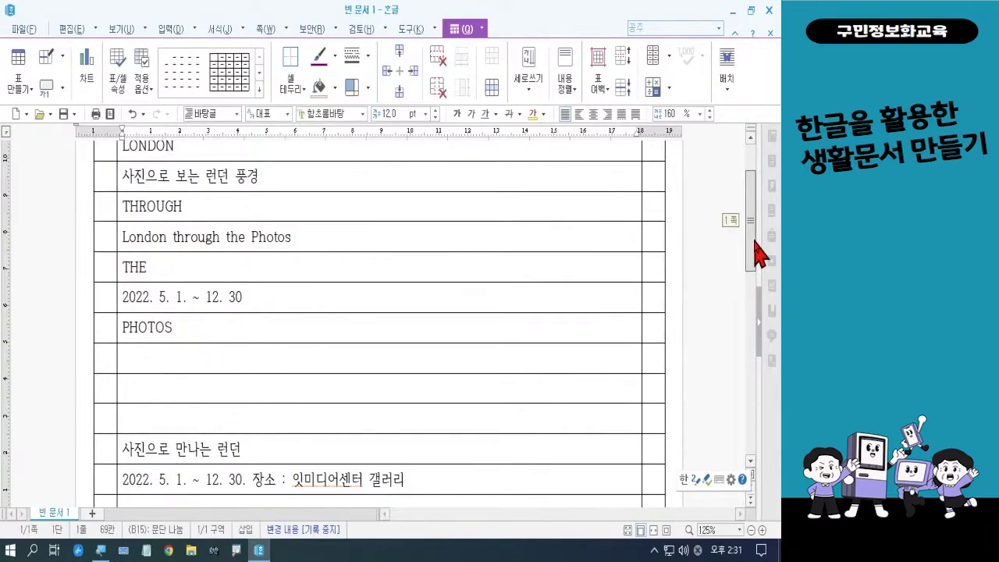
{"action": "left_click_drag", "start_coordinate": [759, 253], "coordinate": [759, 255]}
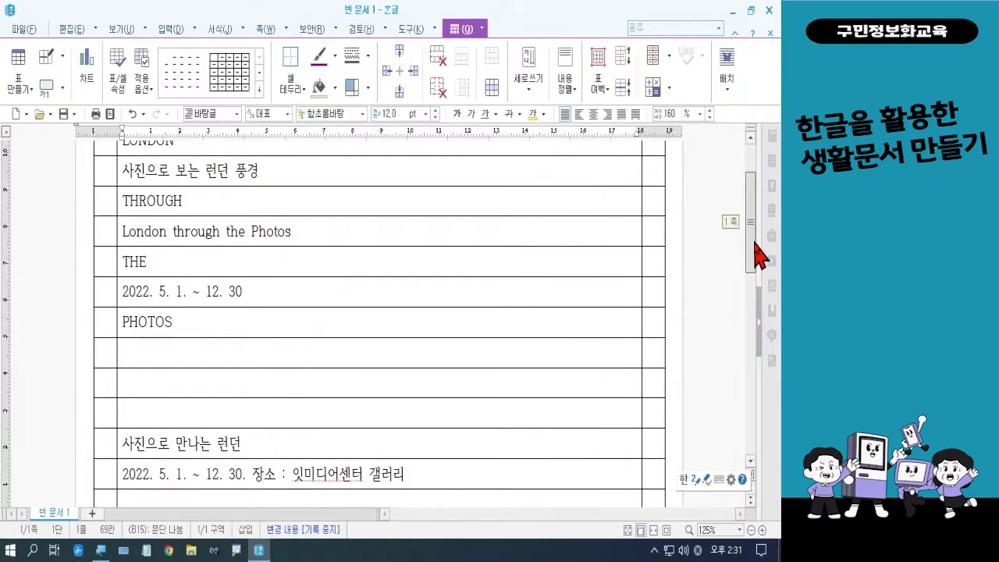
{"action": "left_click_drag", "start_coordinate": [758, 252], "coordinate": [760, 252]}
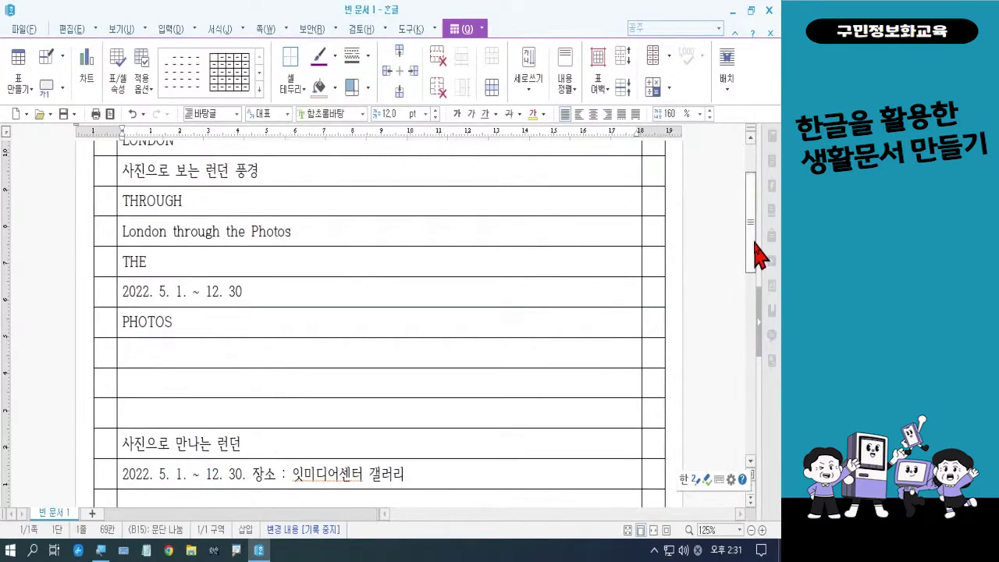
{"action": "left_click", "coordinate": [276, 293]}
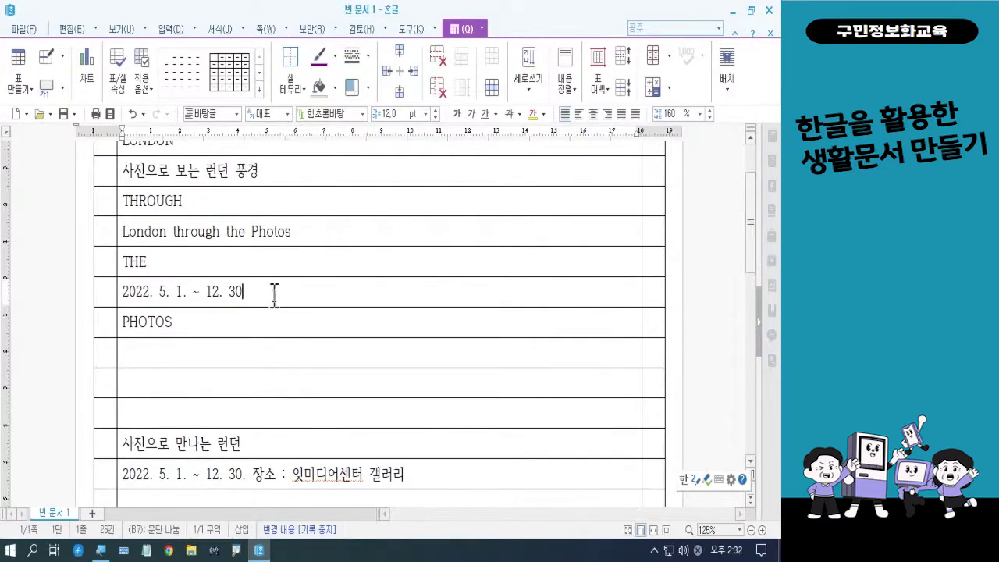
{"action": "type", "text": "."}
{"action": "left_click", "coordinate": [780, 361]}
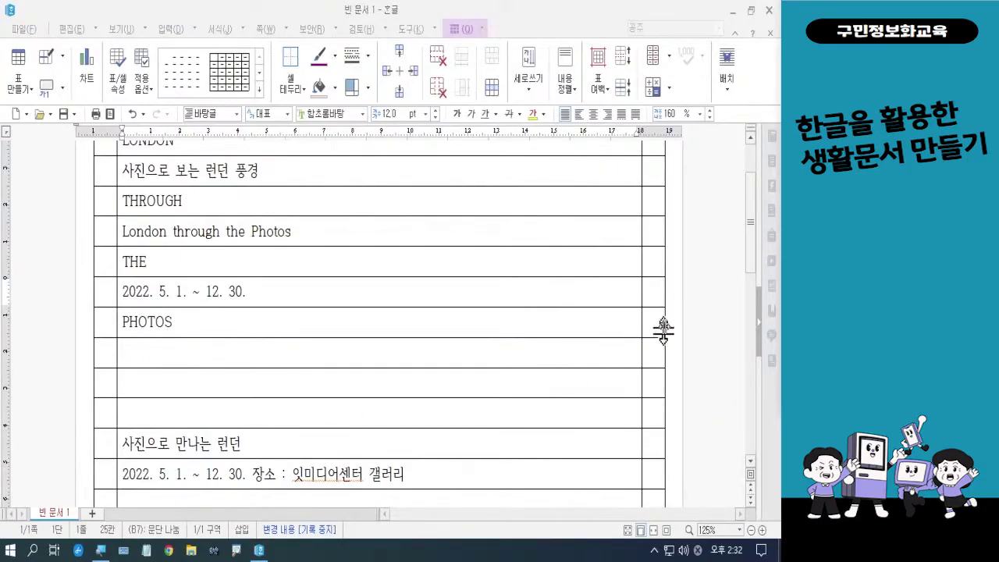
Step: Split the cell containing 사진으로 만나는 런던 into two columns, without splitting it into rows
{"action": "left_click_drag", "start_coordinate": [750, 254], "coordinate": [753, 276]}
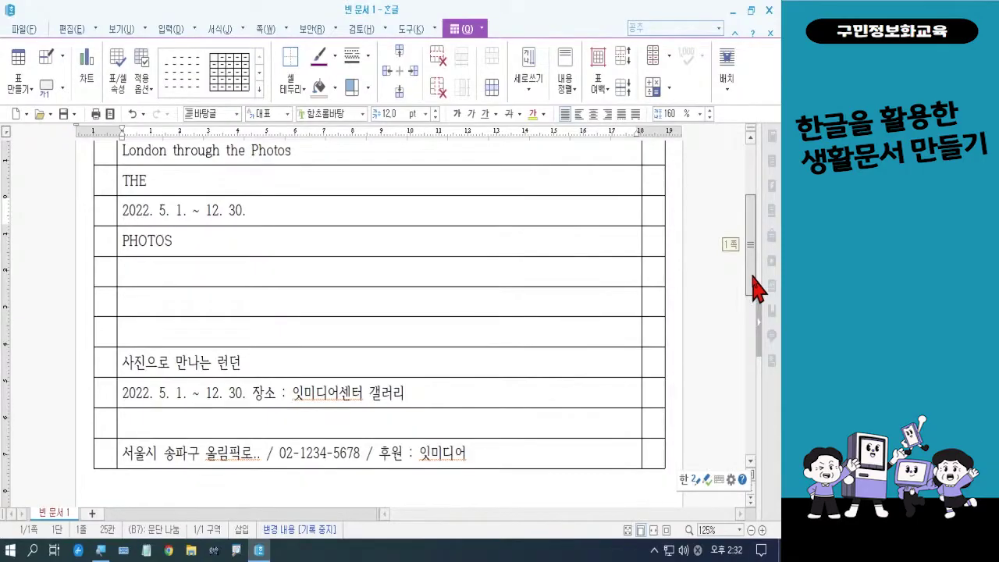
{"action": "left_click_drag", "start_coordinate": [756, 288], "coordinate": [756, 279]}
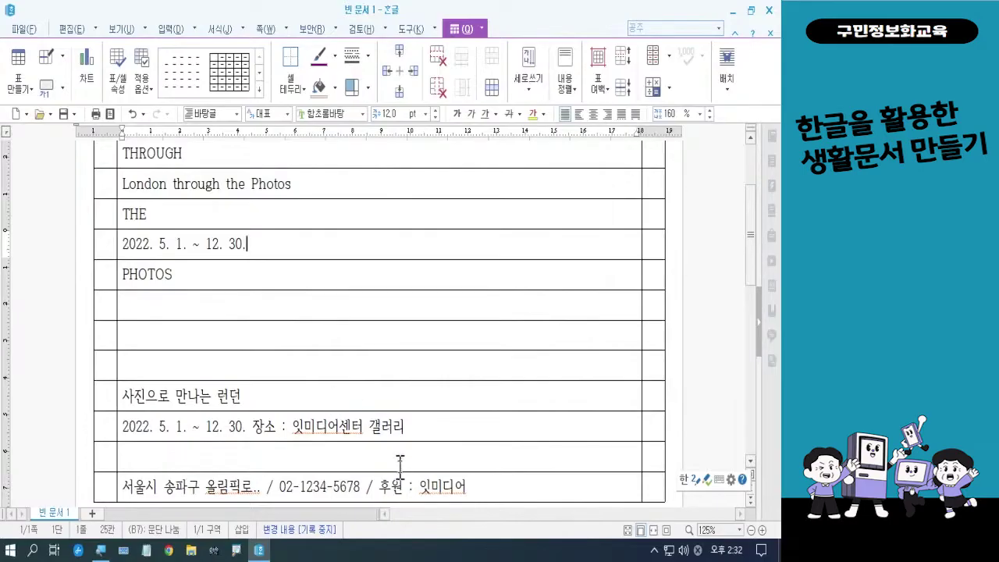
{"action": "mouse_move", "coordinate": [123, 386]}
{"action": "left_mouse_down"}
{"action": "mouse_move", "coordinate": [162, 402]}
{"action": "mouse_move", "coordinate": [279, 413]}
{"action": "left_mouse_up"}
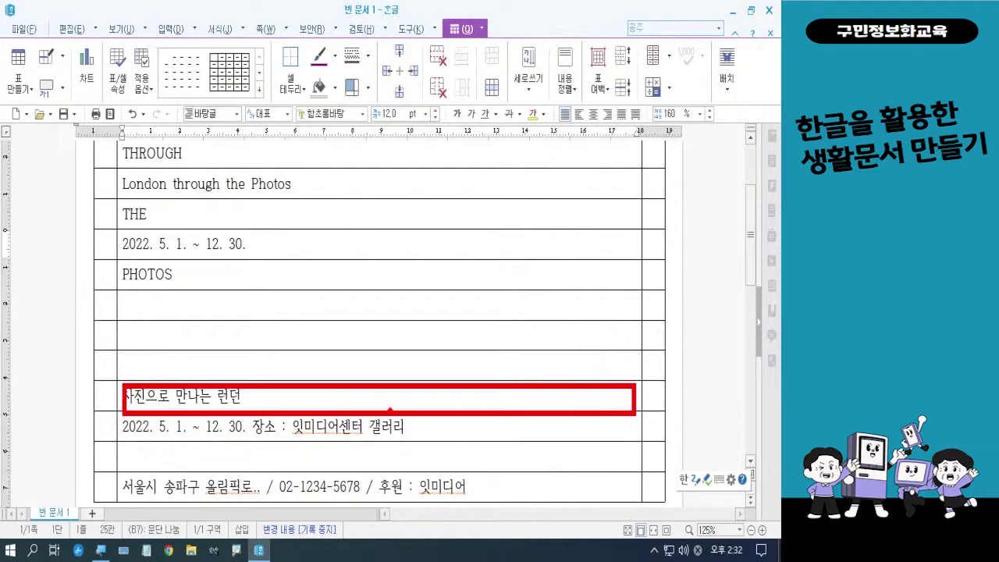
{"action": "left_click_drag", "start_coordinate": [376, 367], "coordinate": [398, 356]}
{"action": "left_click", "coordinate": [392, 396]}
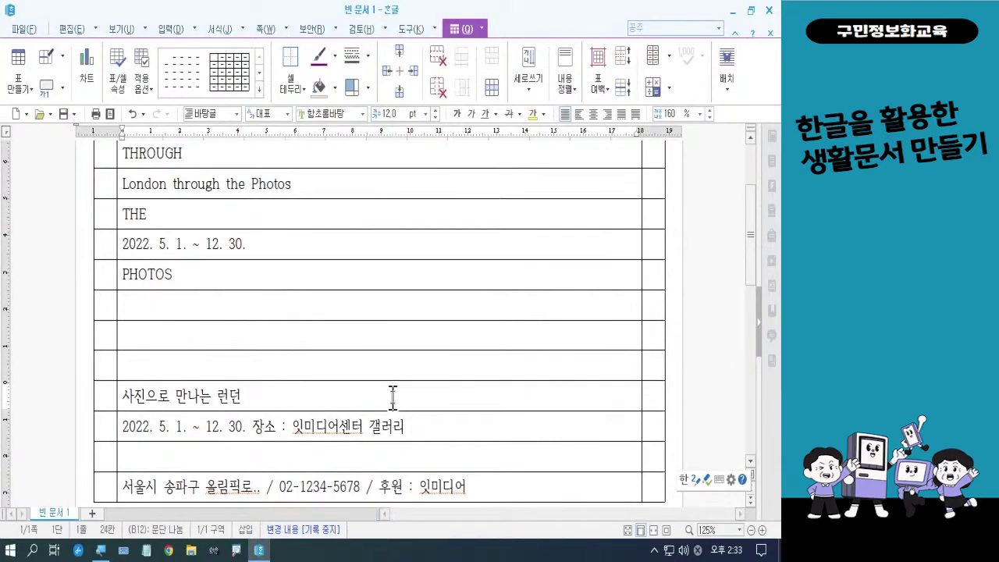
{"action": "key", "text": "ctrl"}
{"action": "key", "text": "ctrl"}
{"action": "key", "text": "ctrl"}
{"action": "right_click", "coordinate": [392, 397]}
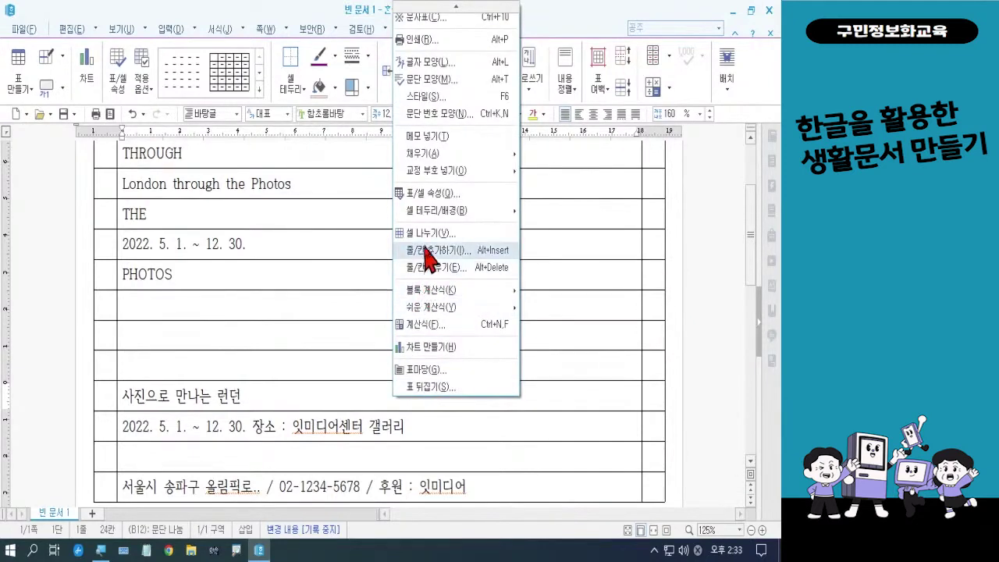
{"action": "left_click", "coordinate": [429, 235]}
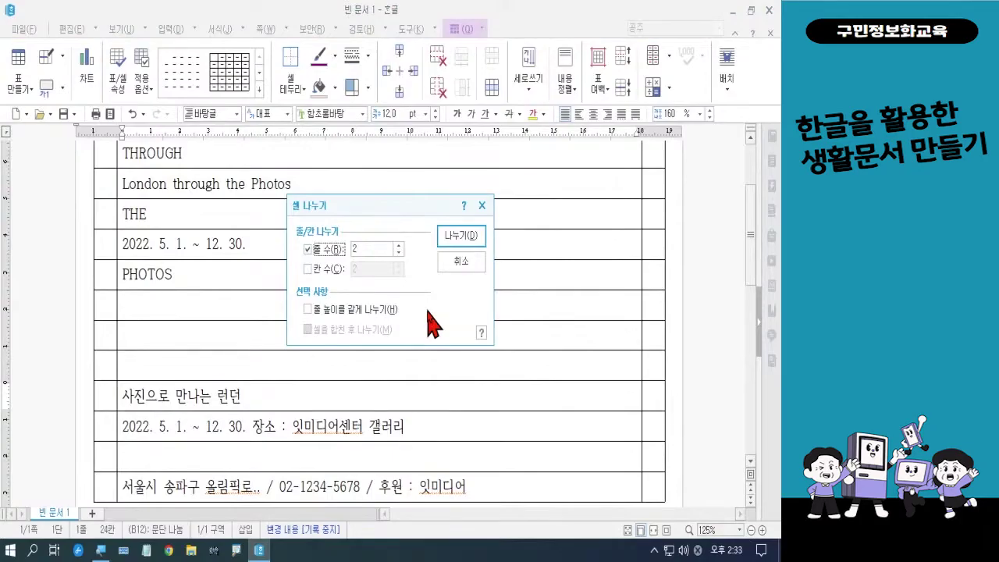
{"action": "left_click", "coordinate": [307, 249]}
{"action": "left_click", "coordinate": [307, 268]}
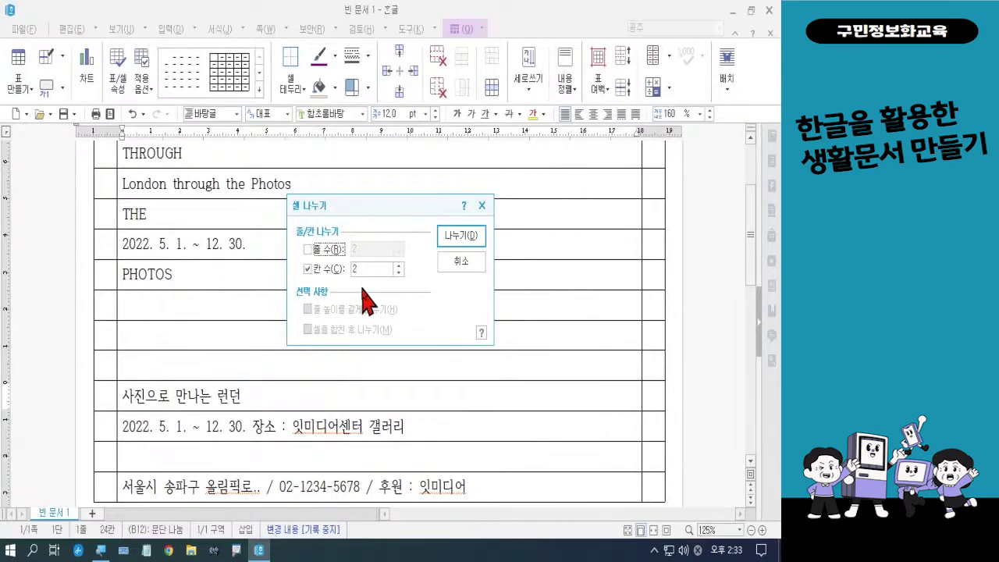
{"action": "left_click", "coordinate": [450, 247]}
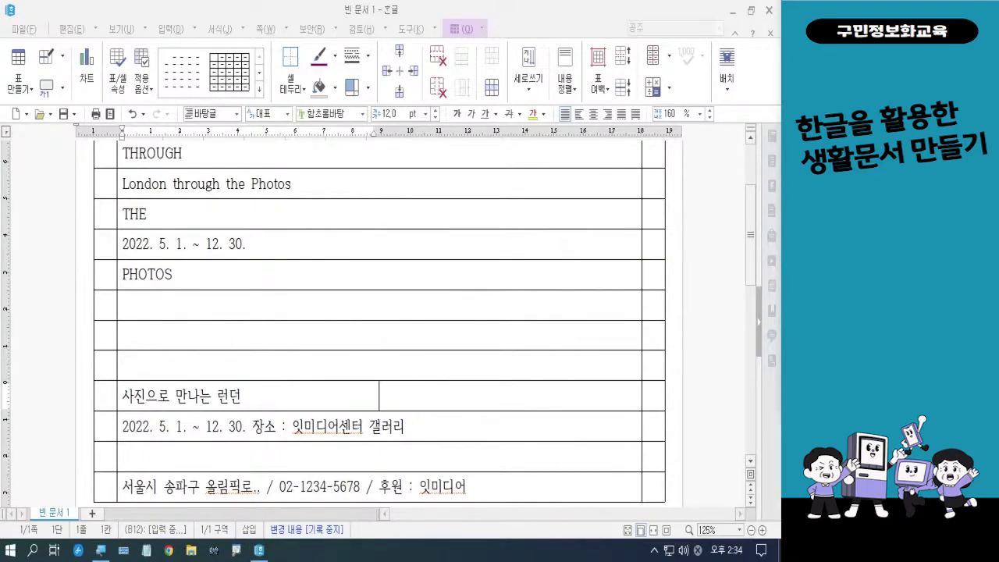
Step: Set the text of the LONDON, THROUGH, THE and PHOTOS cells to 75 pt, selecting all four cells together
{"action": "left_click", "coordinate": [192, 359]}
{"action": "scroll", "coordinate": [205, 344], "scroll_direction": "up", "scroll_amount": 3}
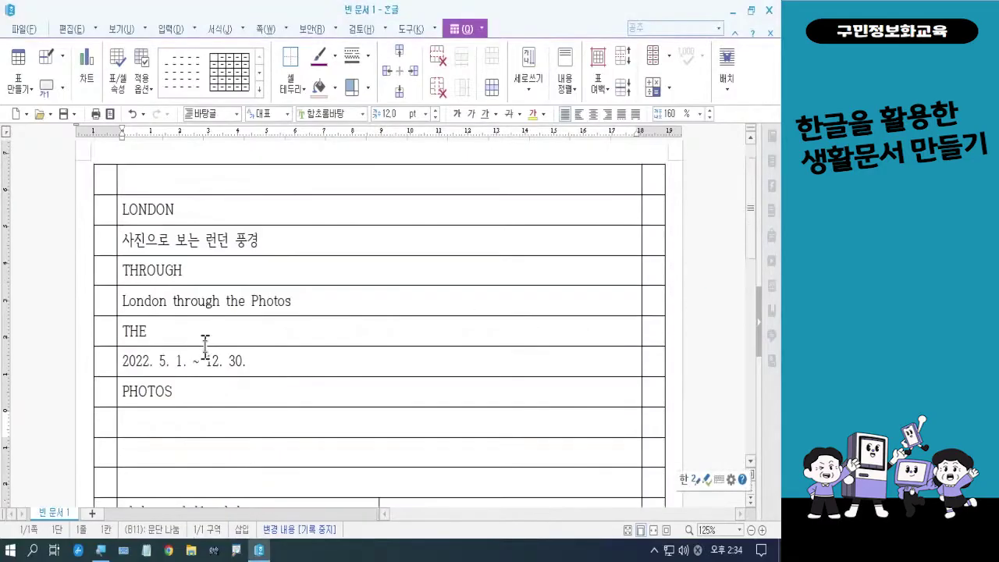
{"action": "left_click", "coordinate": [196, 207]}
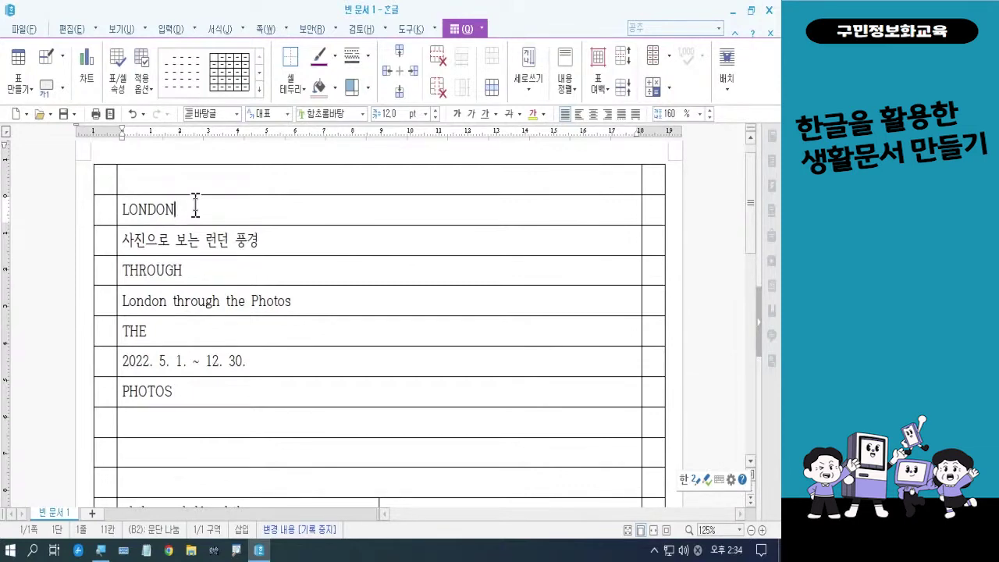
{"action": "key", "text": "F5"}
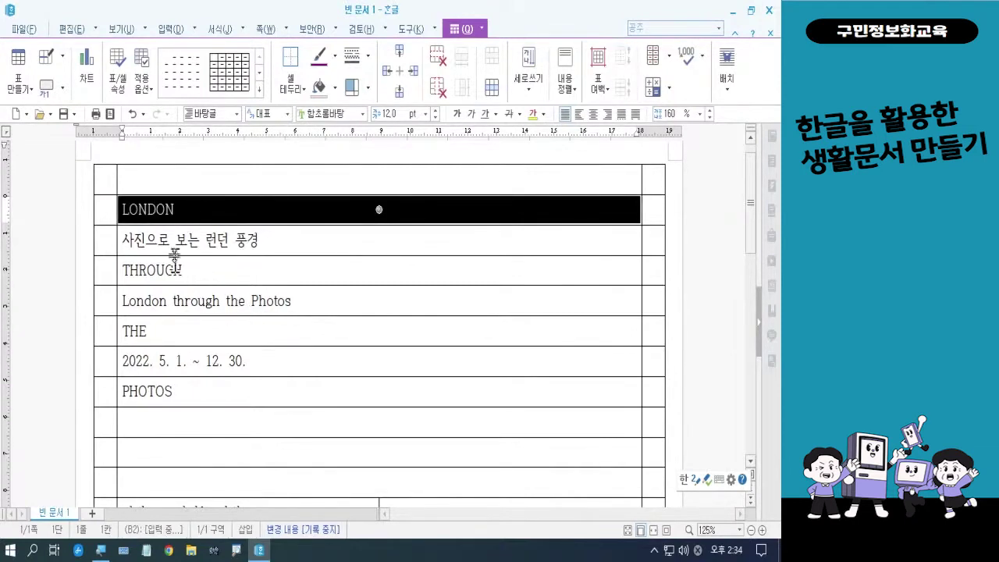
{"action": "left_click", "coordinate": [226, 271], "text": "ctrl"}
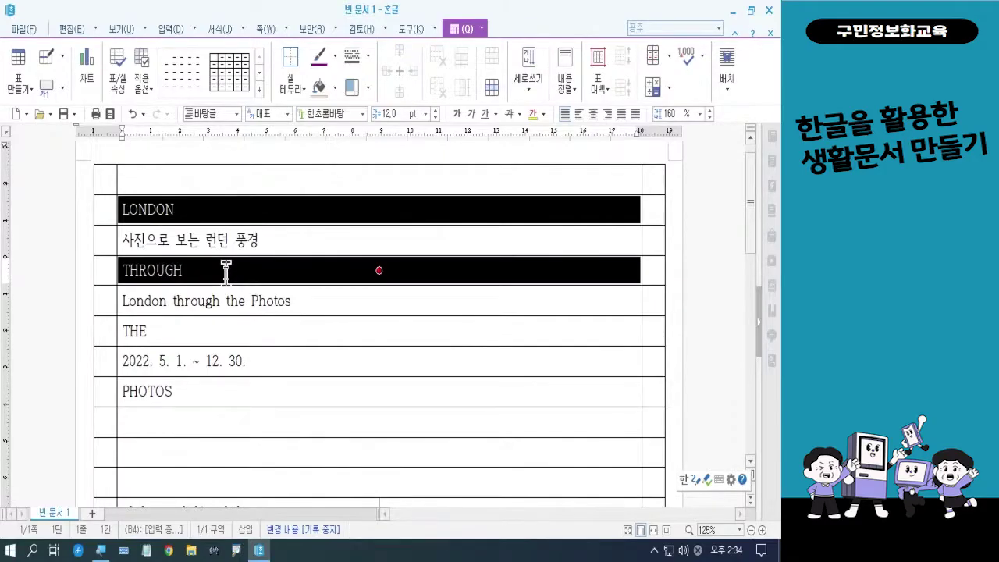
{"action": "left_click", "coordinate": [192, 332], "text": "ctrl"}
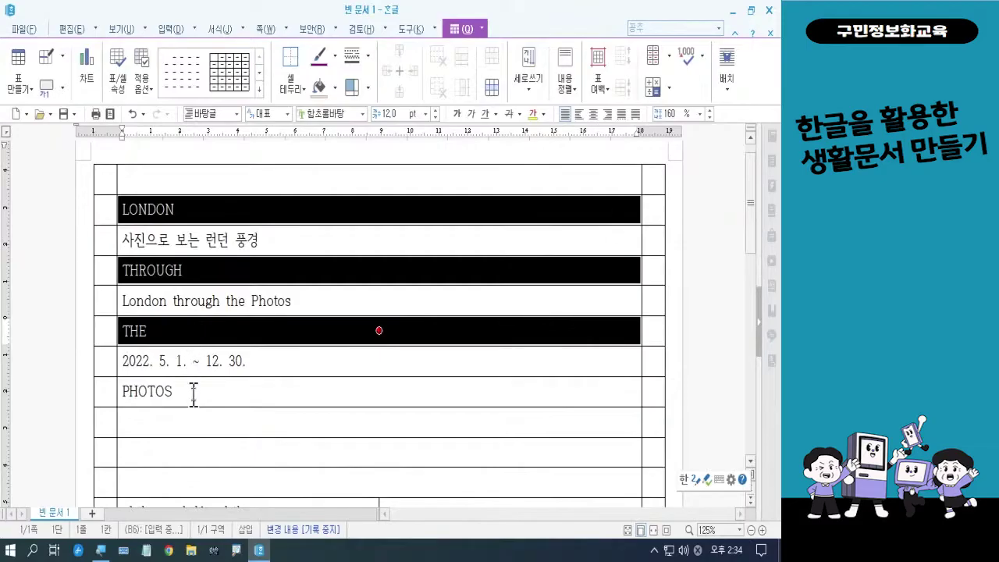
{"action": "left_click", "coordinate": [379, 391]}
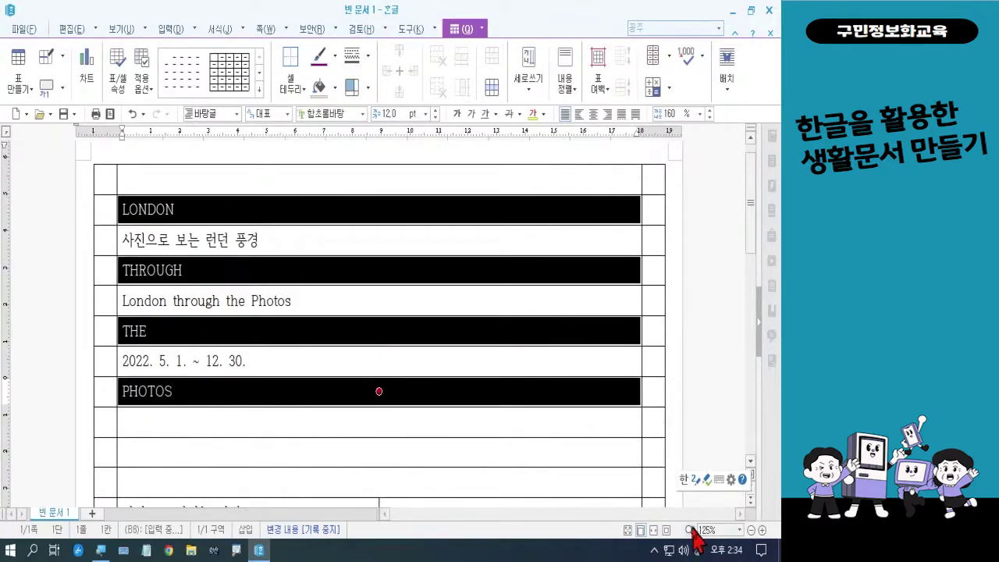
{"action": "key", "text": "alt+l"}
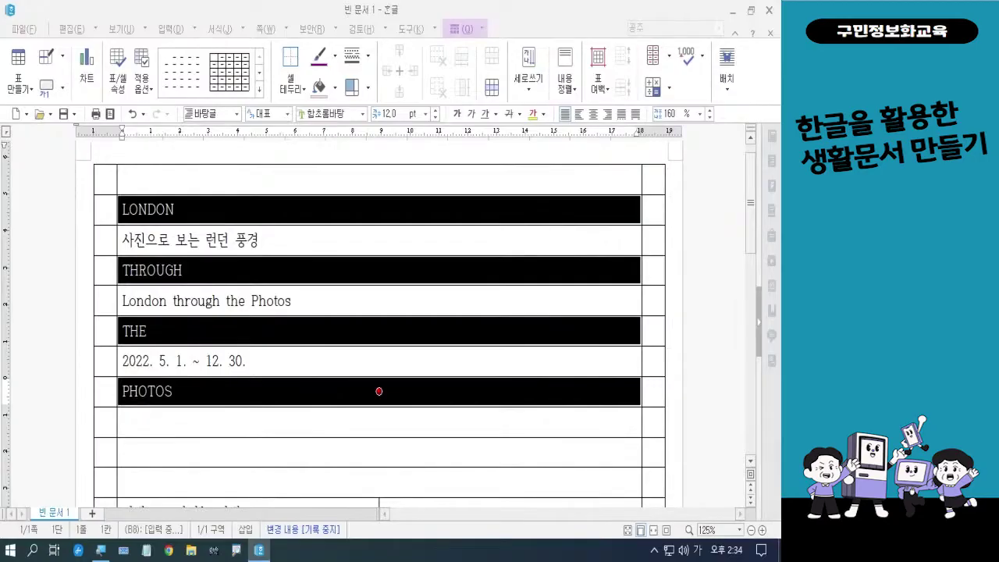
{"action": "key", "text": "Hangul"}
{"action": "key", "text": "Hangul"}
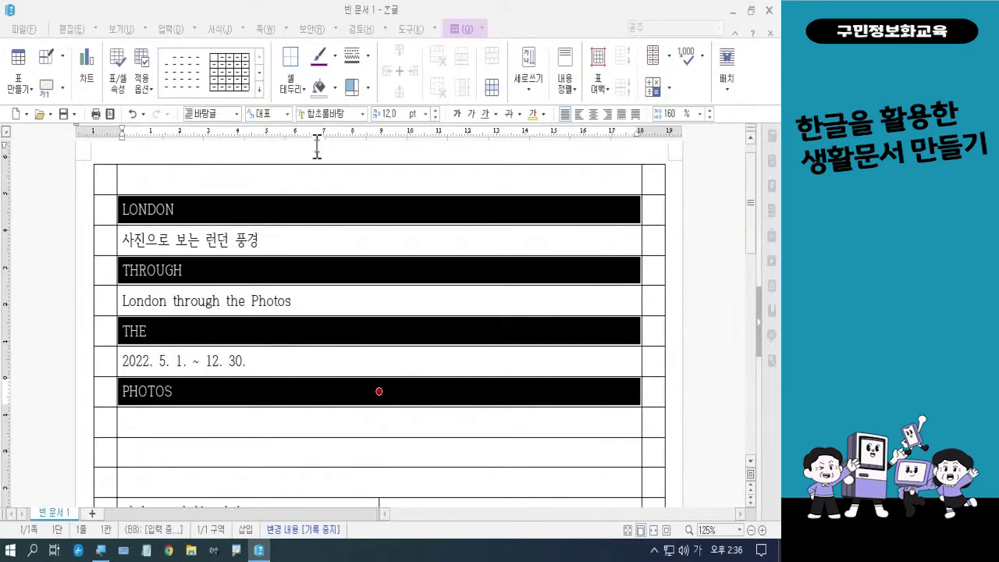
{"action": "left_click", "coordinate": [397, 114]}
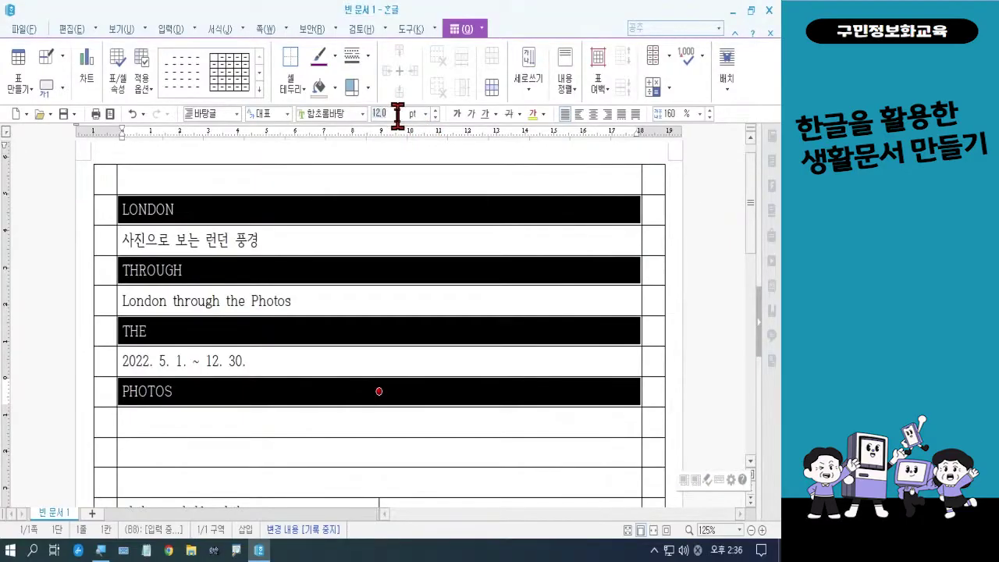
{"action": "type", "text": "75"}
{"action": "key", "text": "Return"}
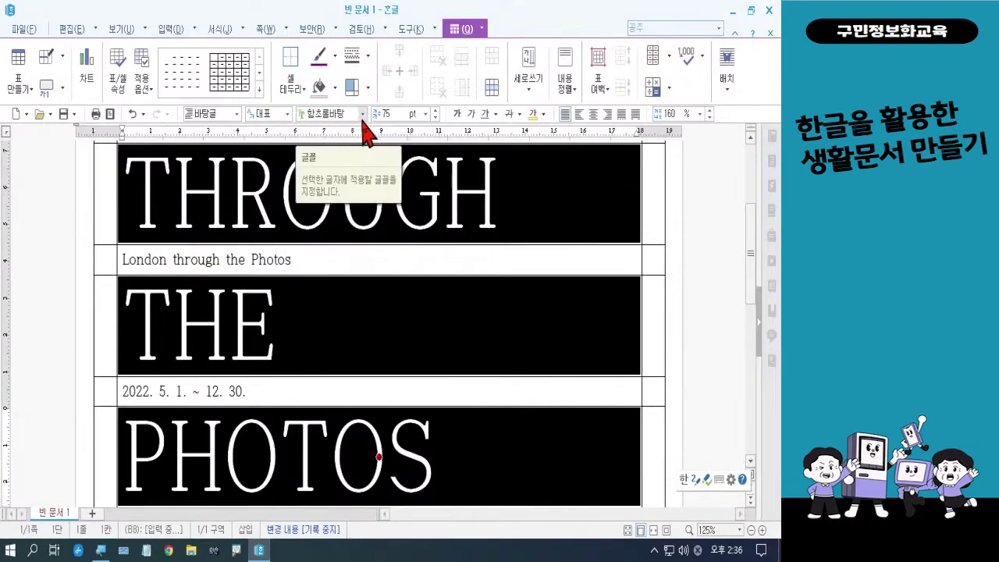
Step: Apply the 휴먼둥근헤드라인 font from the full font list and italics to the four selected title cells
{"action": "left_click", "coordinate": [362, 117]}
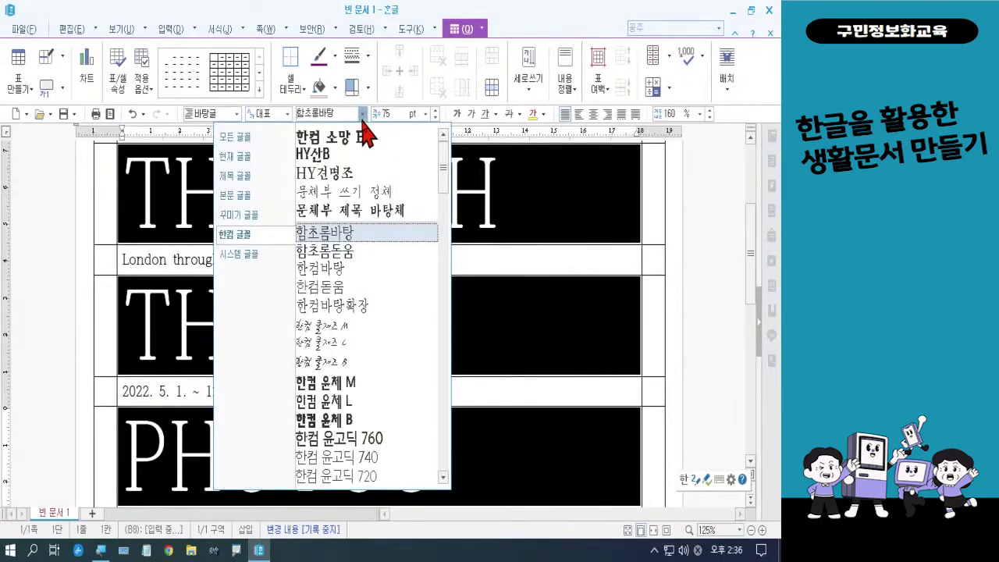
{"action": "left_click_drag", "start_coordinate": [442, 179], "coordinate": [444, 282]}
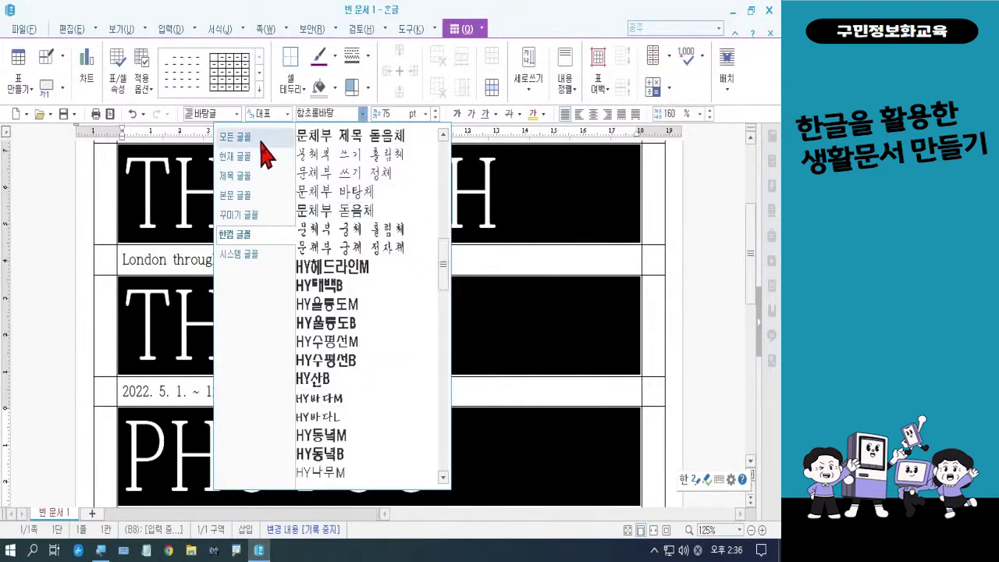
{"action": "left_click", "coordinate": [238, 137]}
{"action": "left_click_drag", "start_coordinate": [446, 254], "coordinate": [446, 281]}
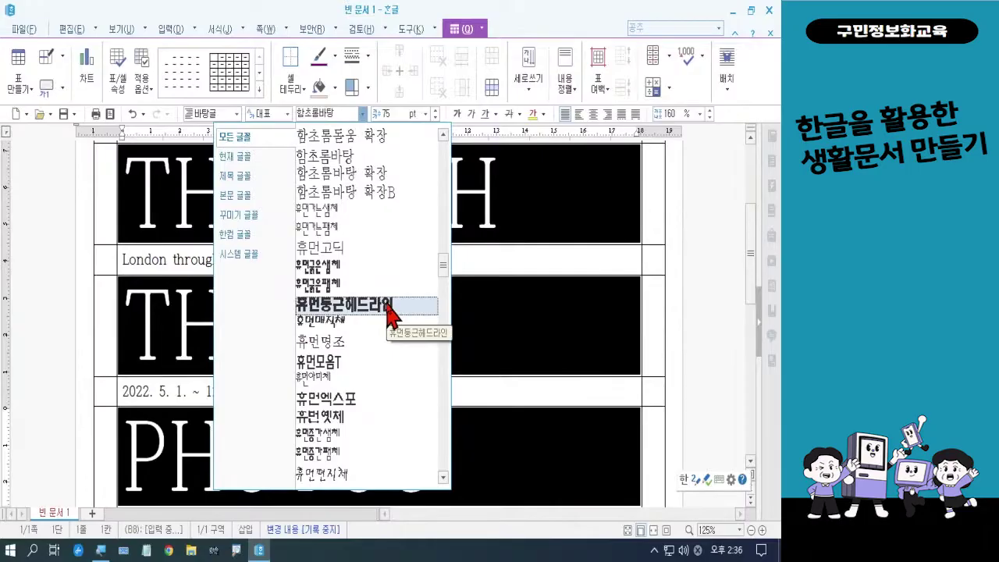
{"action": "left_click", "coordinate": [387, 304]}
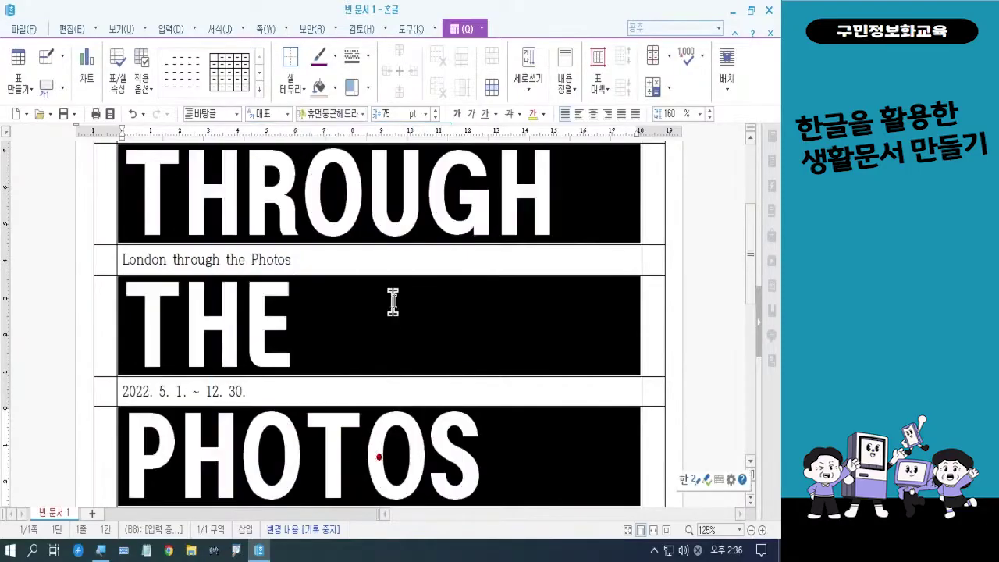
{"action": "left_click", "coordinate": [471, 114]}
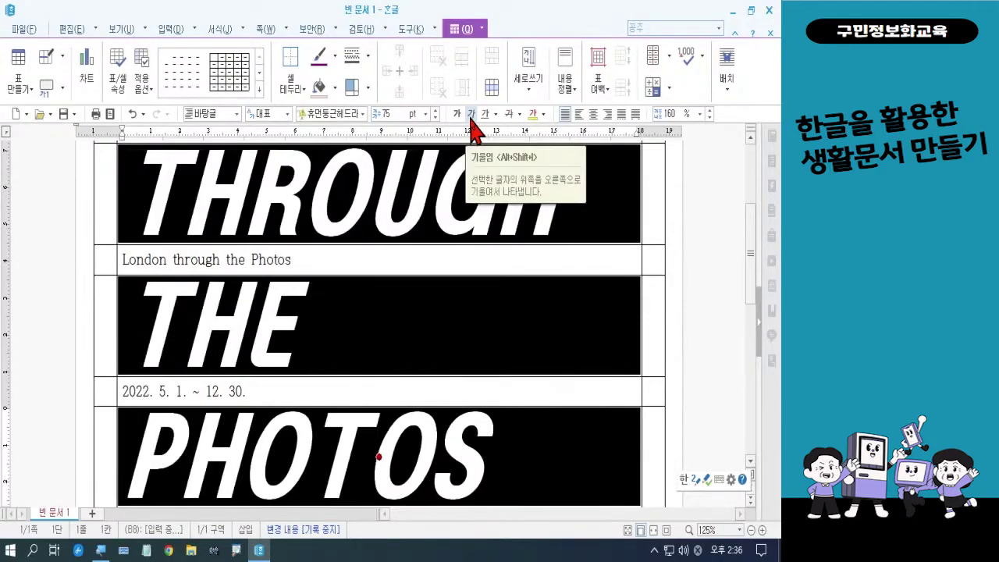
Step: Give the four title cells' paragraphs a 3 pt left margin, a 20 pt right margin and distributed alignment
{"action": "right_click", "coordinate": [383, 194]}
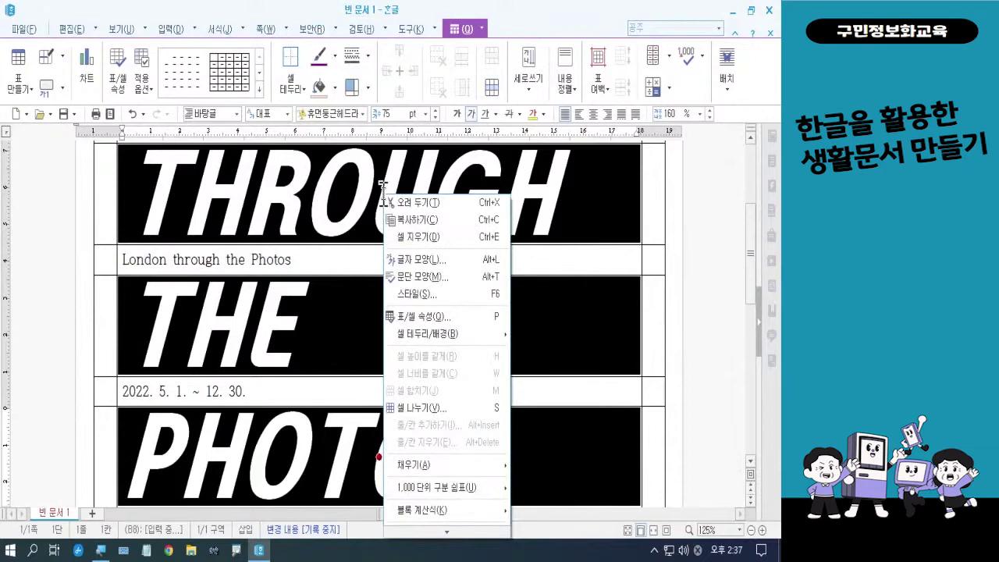
{"action": "left_click", "coordinate": [413, 285]}
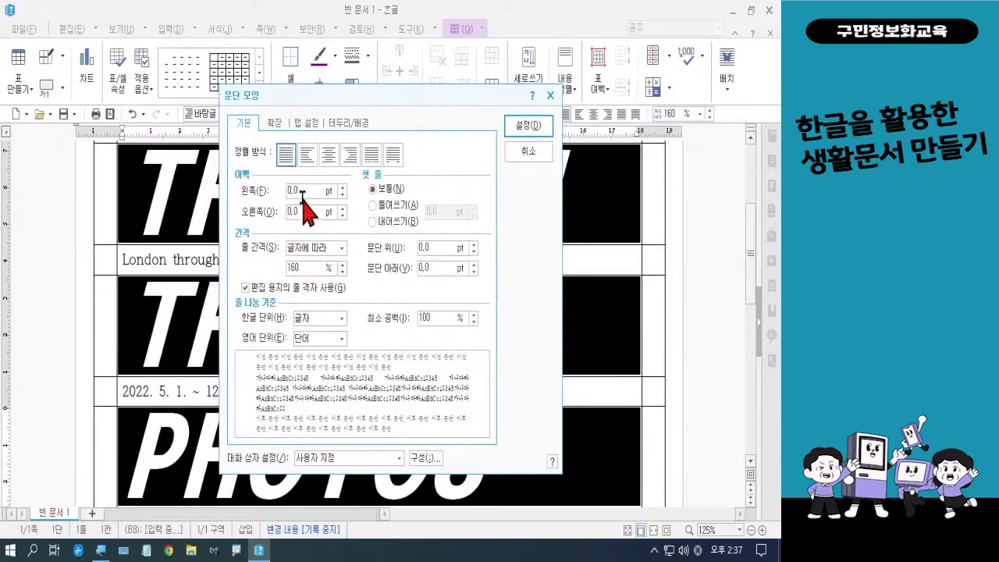
{"action": "left_click_drag", "start_coordinate": [294, 192], "coordinate": [282, 194]}
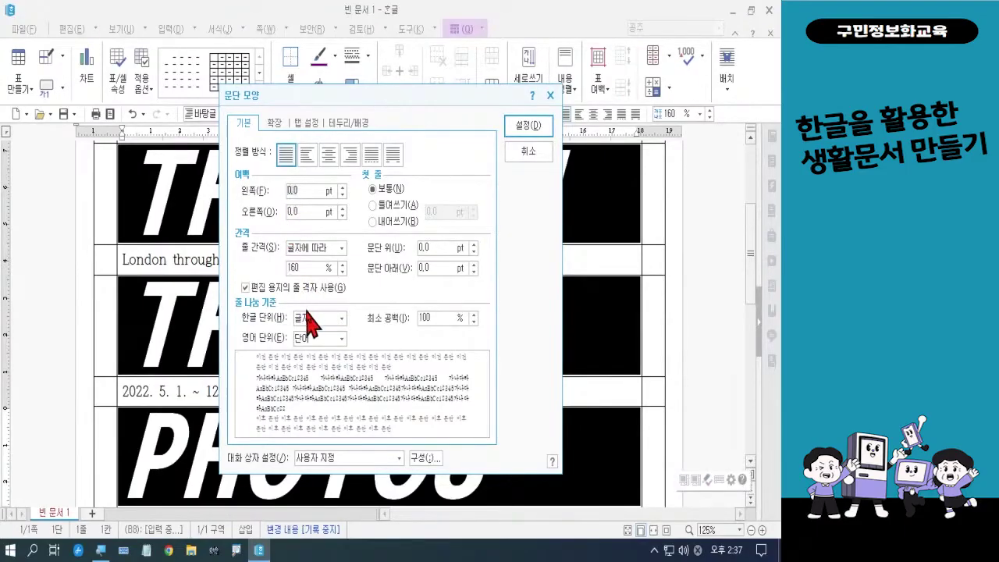
{"action": "type", "text": "3"}
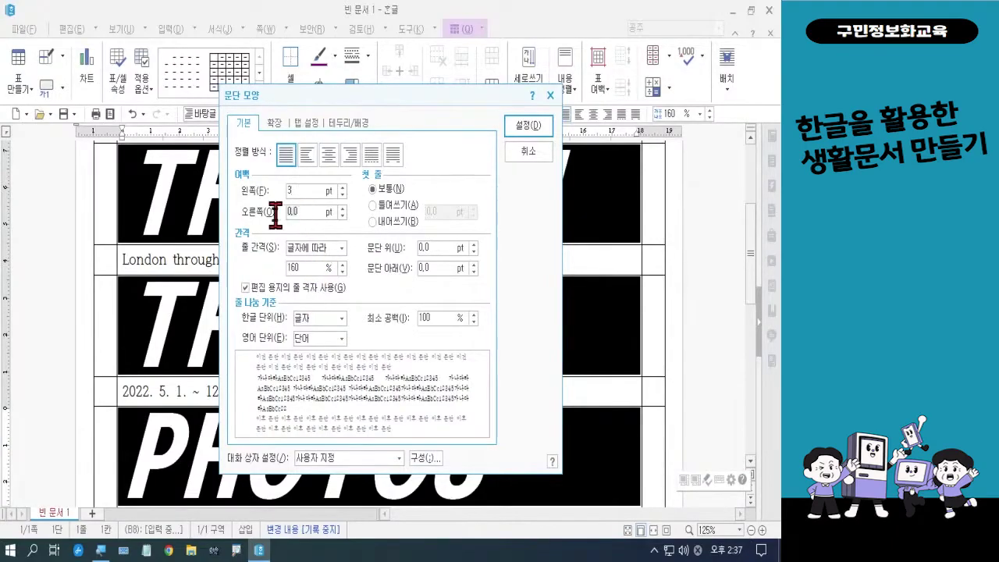
{"action": "key", "text": "Tab"}
{"action": "type", "text": "20"}
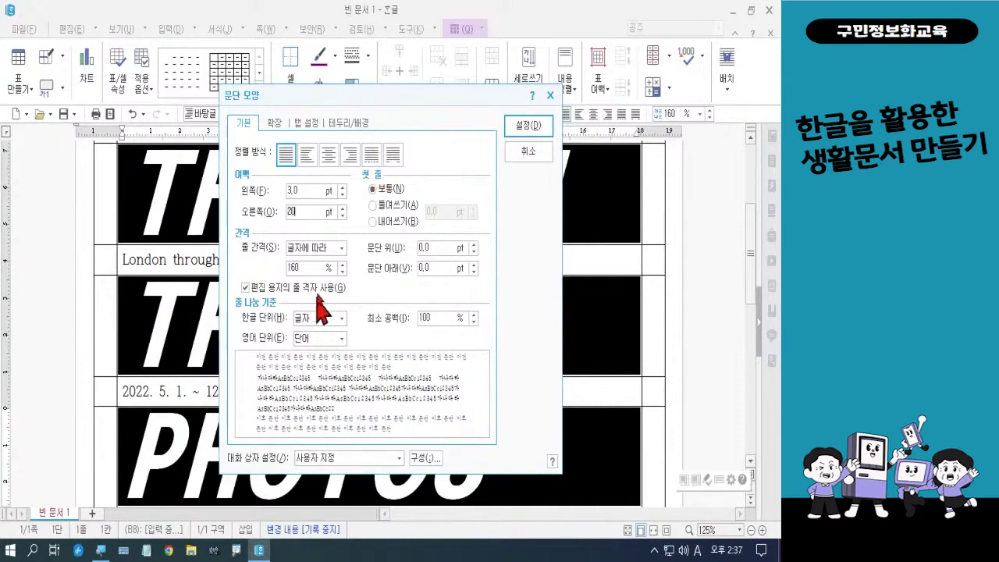
{"action": "left_click", "coordinate": [377, 154]}
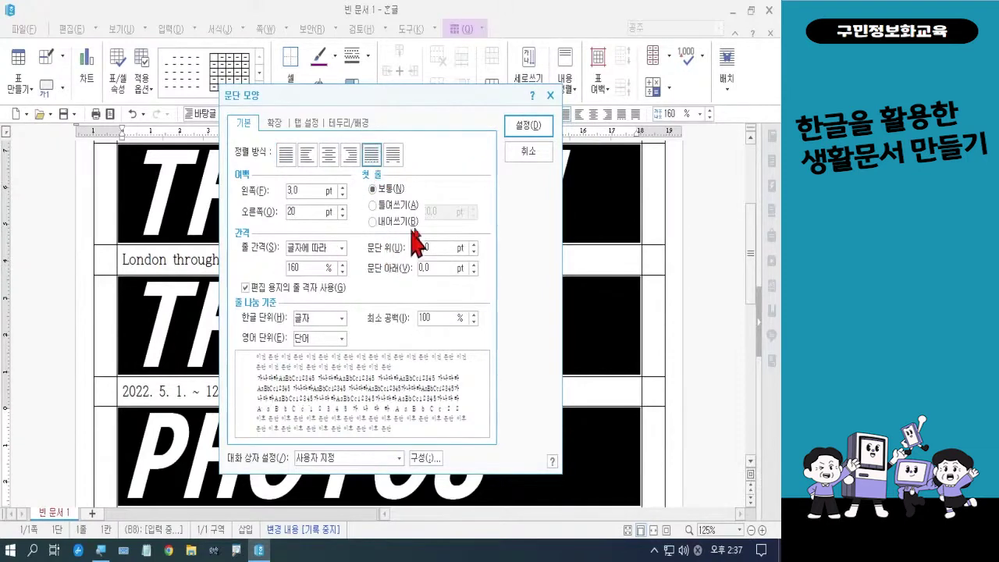
{"action": "left_click", "coordinate": [528, 128]}
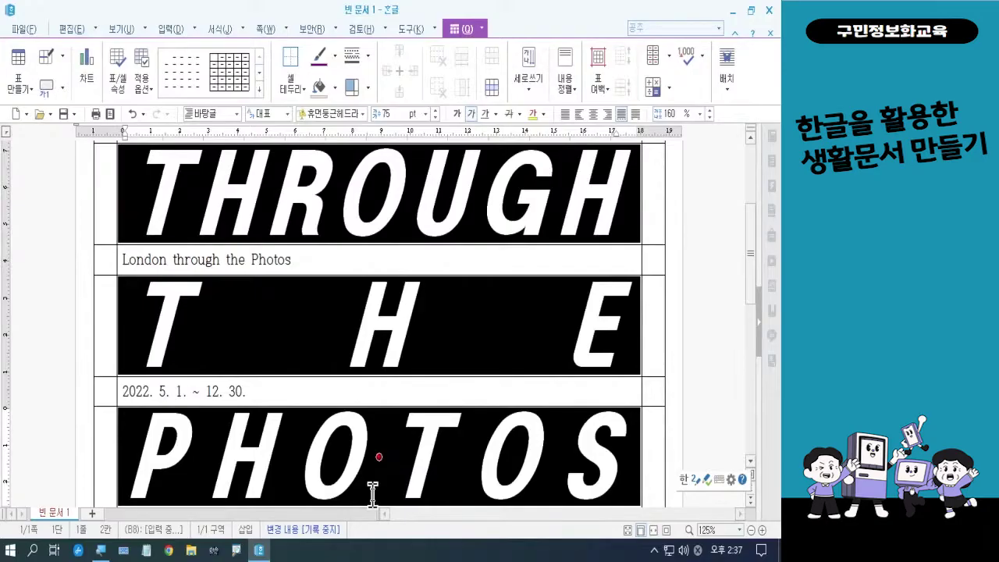
{"action": "left_click", "coordinate": [413, 466]}
{"action": "scroll", "coordinate": [413, 466], "scroll_direction": "down", "scroll_amount": 1}
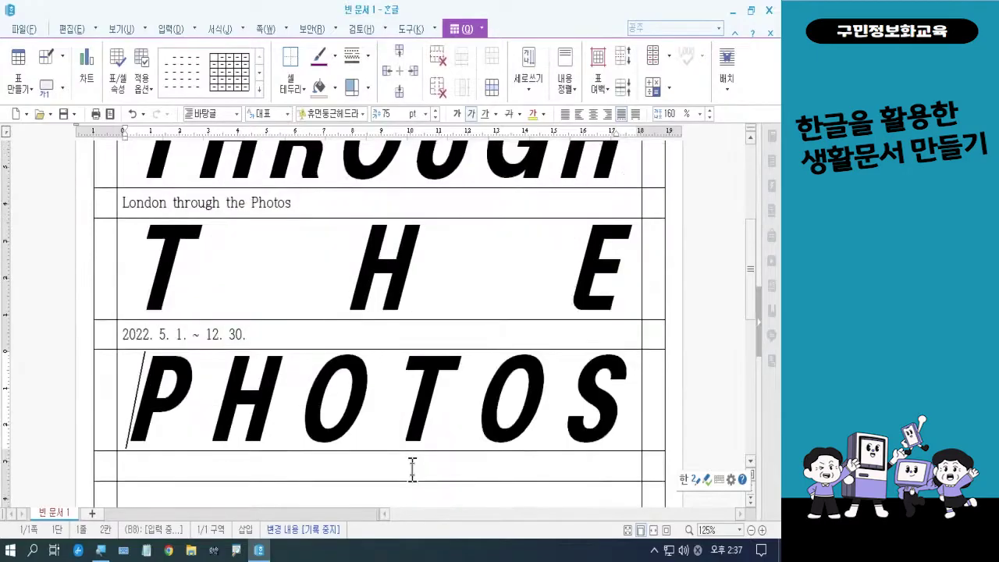
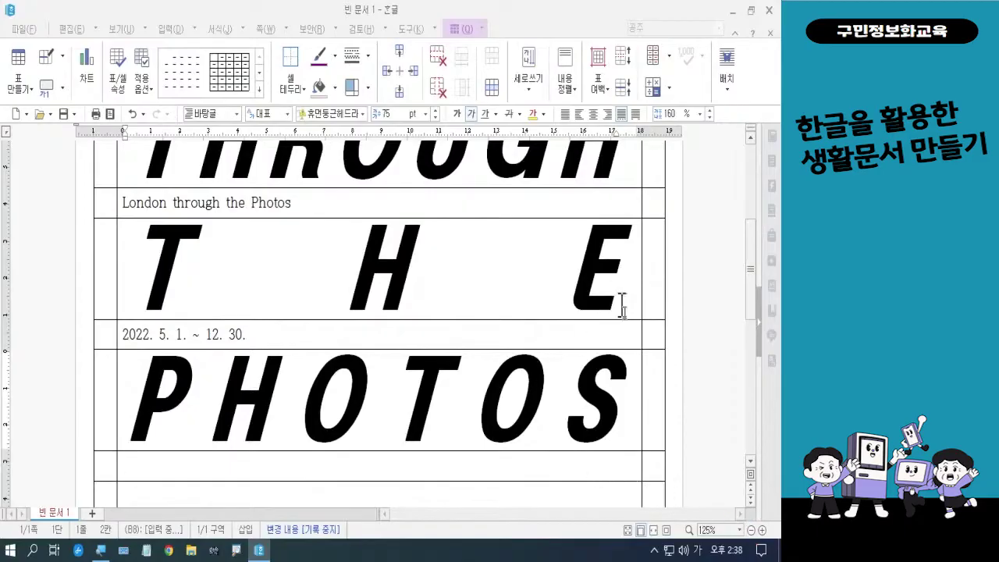
Step: Set the text of the 사진으로 보는 런던 풍경, London through the Photos and 2022. 5. 1. ~ 12. 30. cells between the titles to 28 pt, selecting them together
{"action": "left_click", "coordinate": [751, 530]}
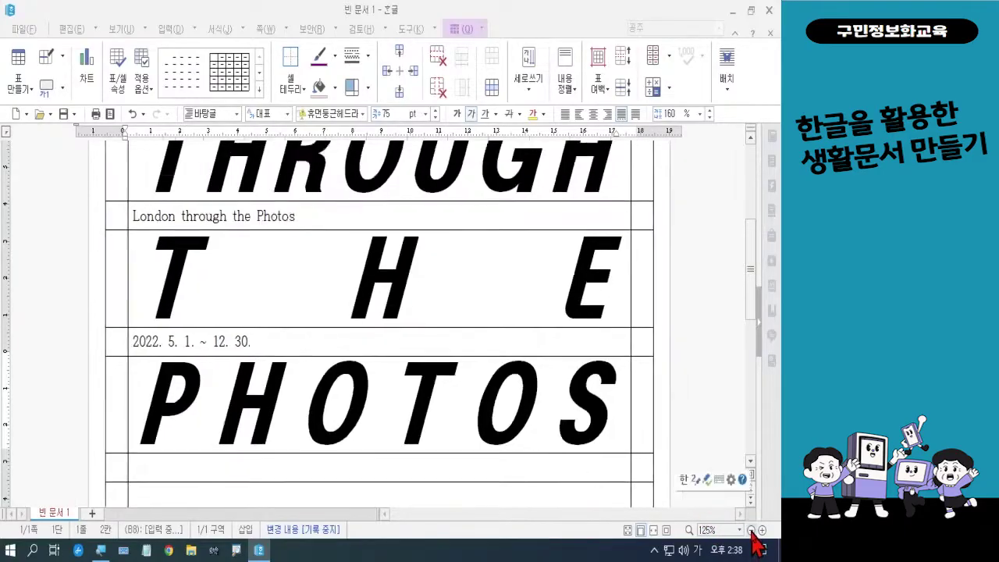
{"action": "left_click", "coordinate": [750, 529]}
{"action": "left_click", "coordinate": [751, 530]}
{"action": "left_click", "coordinate": [751, 530]}
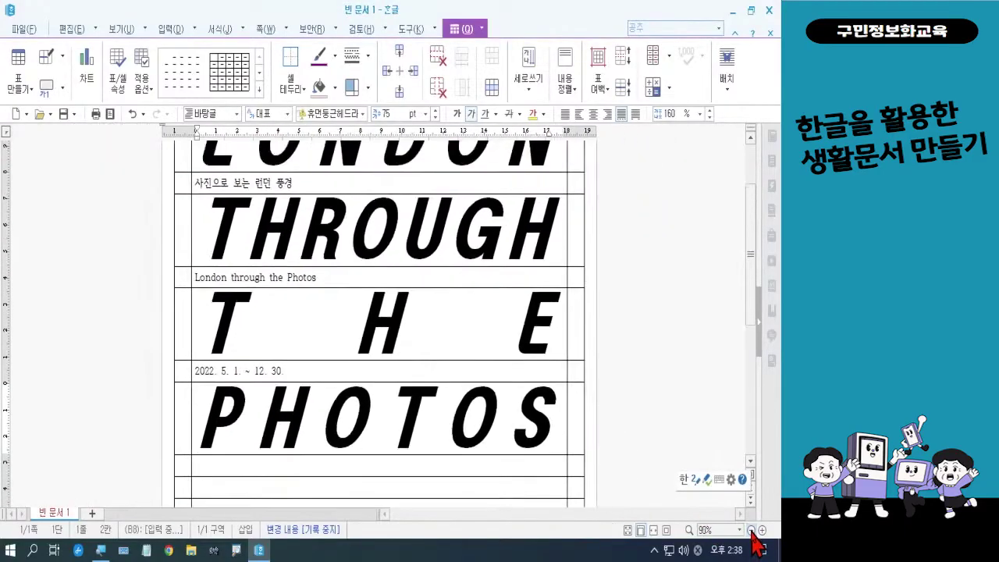
{"action": "left_click", "coordinate": [751, 530]}
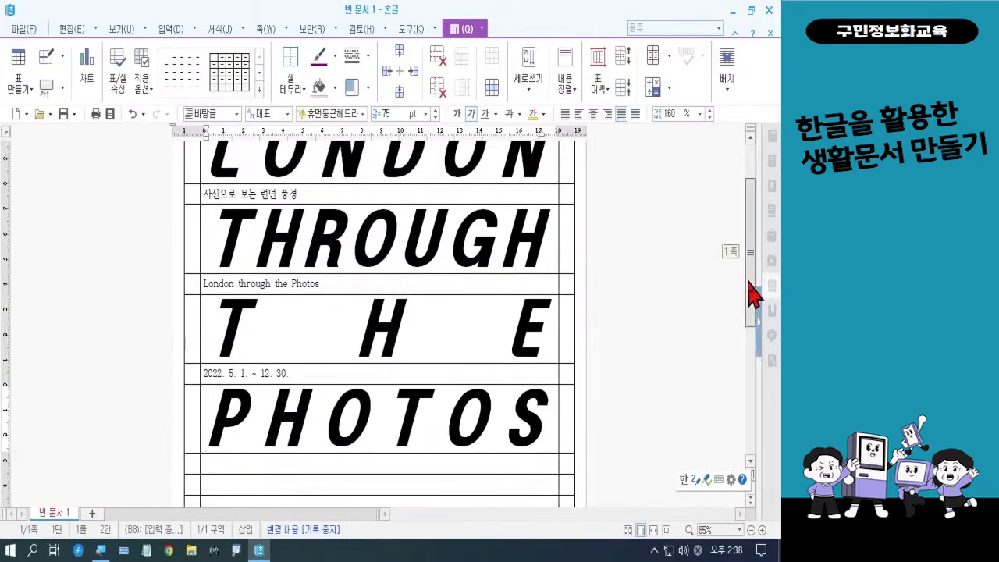
{"action": "left_click_drag", "start_coordinate": [752, 290], "coordinate": [750, 251]}
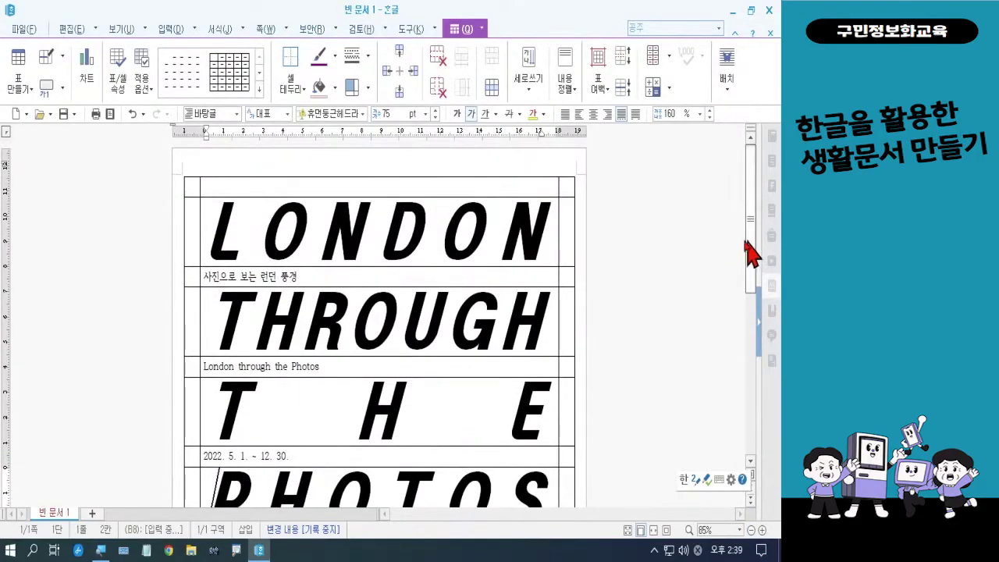
{"action": "left_click", "coordinate": [322, 276]}
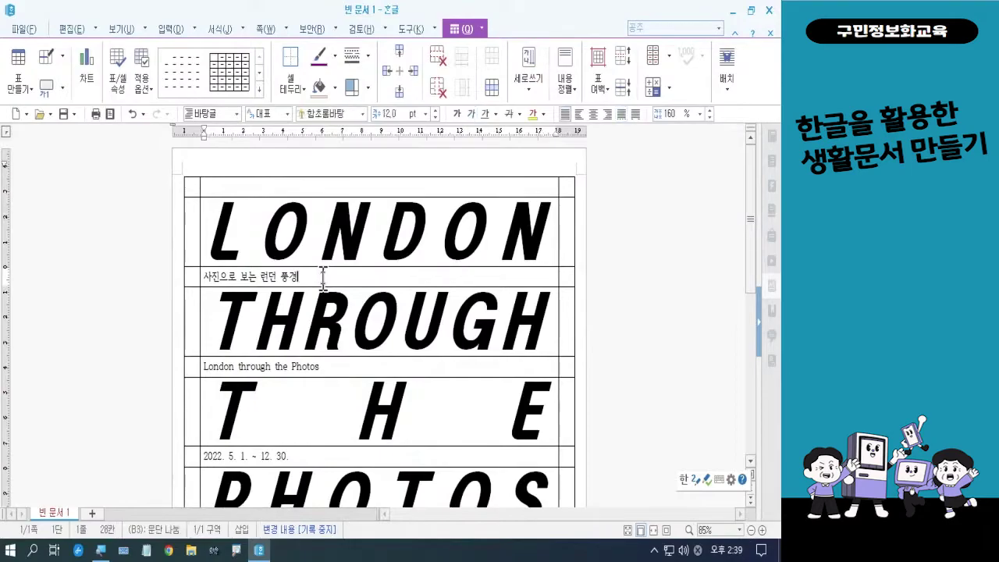
{"action": "type", "text": "."}
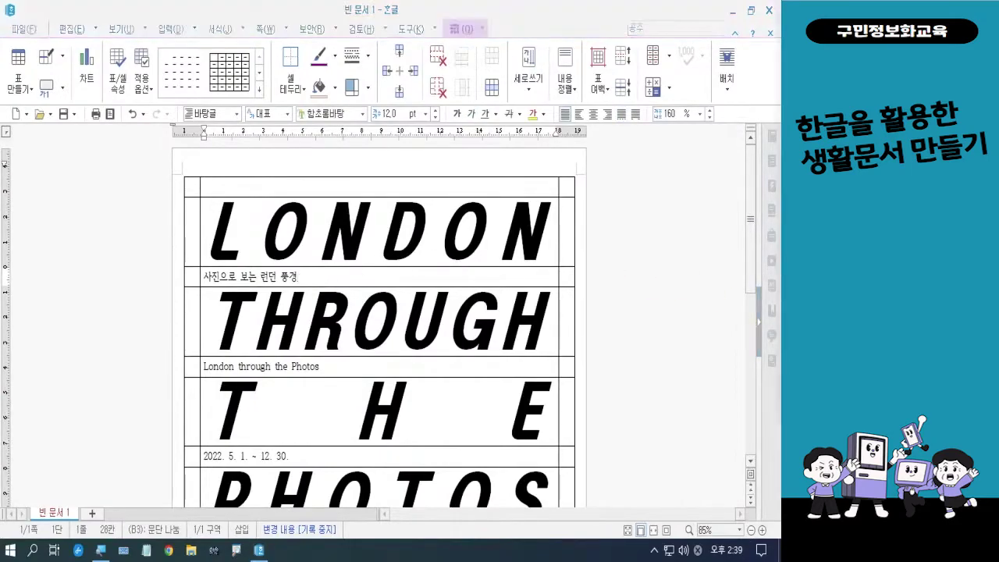
{"action": "key", "text": "BackSpace"}
{"action": "left_click", "coordinate": [396, 278]}
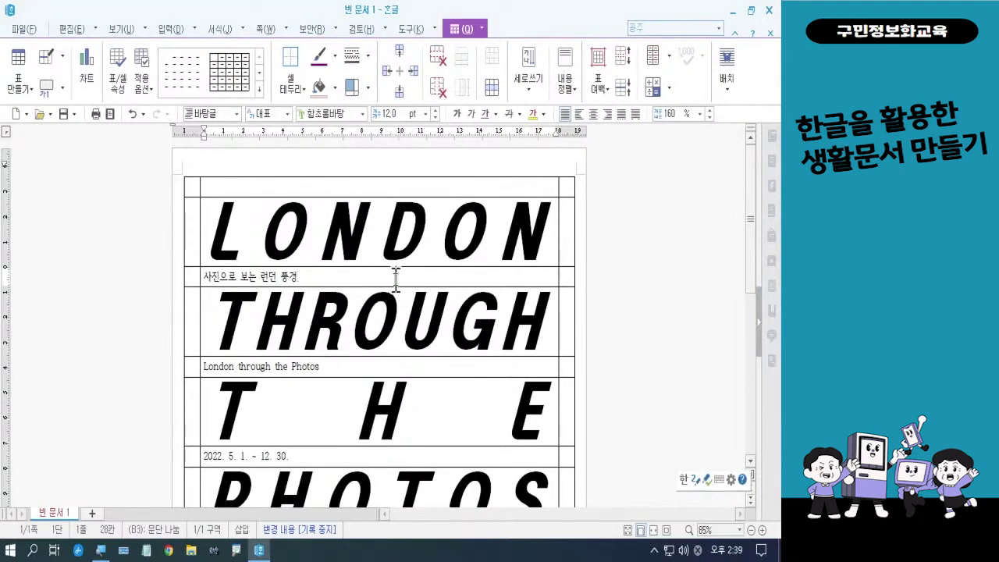
{"action": "key", "text": "F5"}
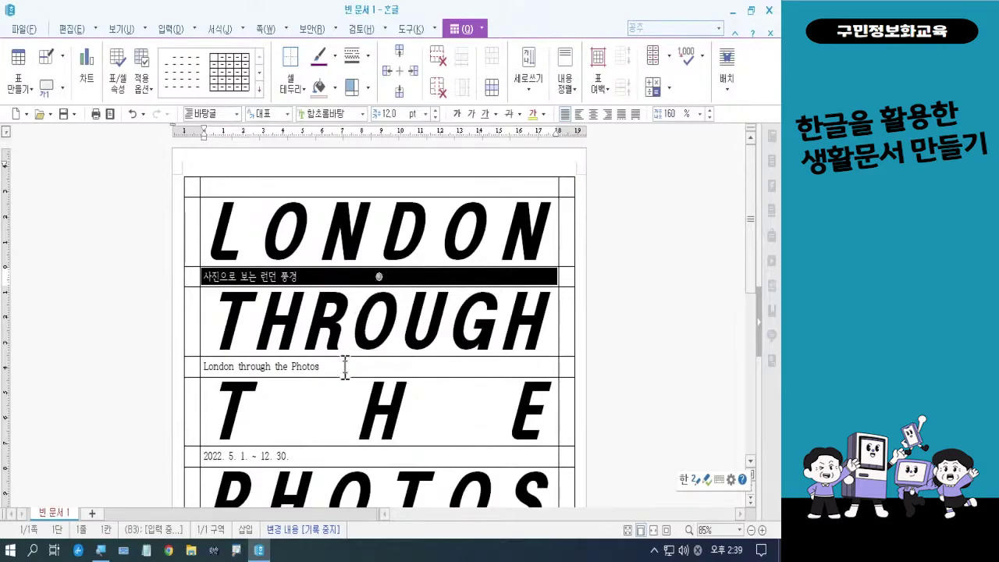
{"action": "left_click", "coordinate": [378, 366]}
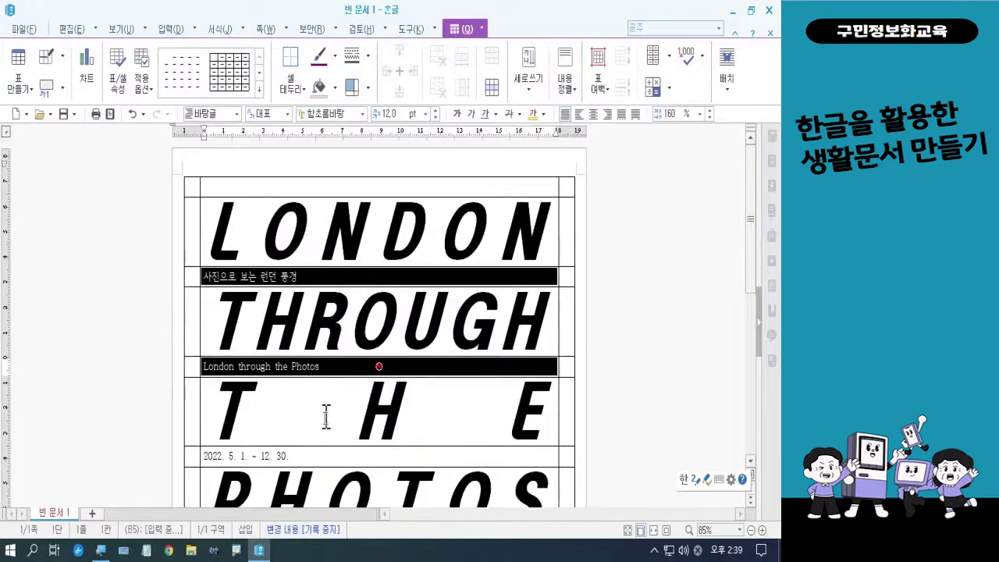
{"action": "left_click", "coordinate": [318, 459]}
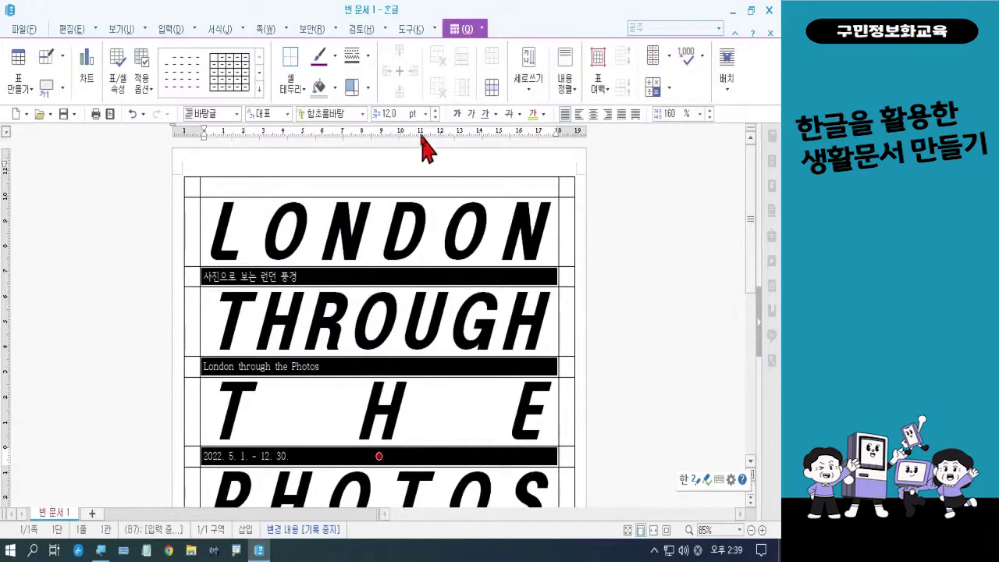
{"action": "left_click", "coordinate": [399, 109]}
{"action": "type", "text": "28"}
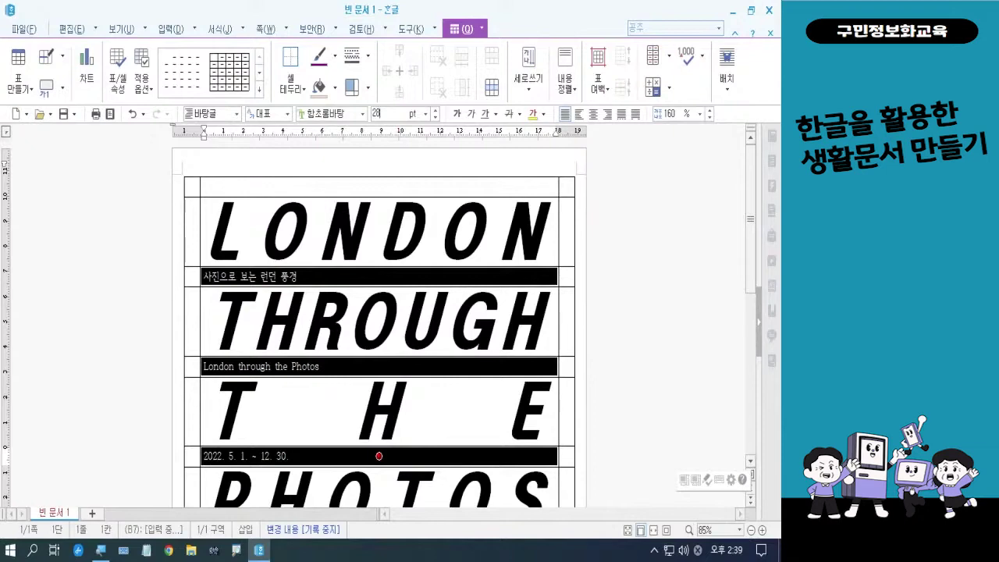
{"action": "key", "text": "Return"}
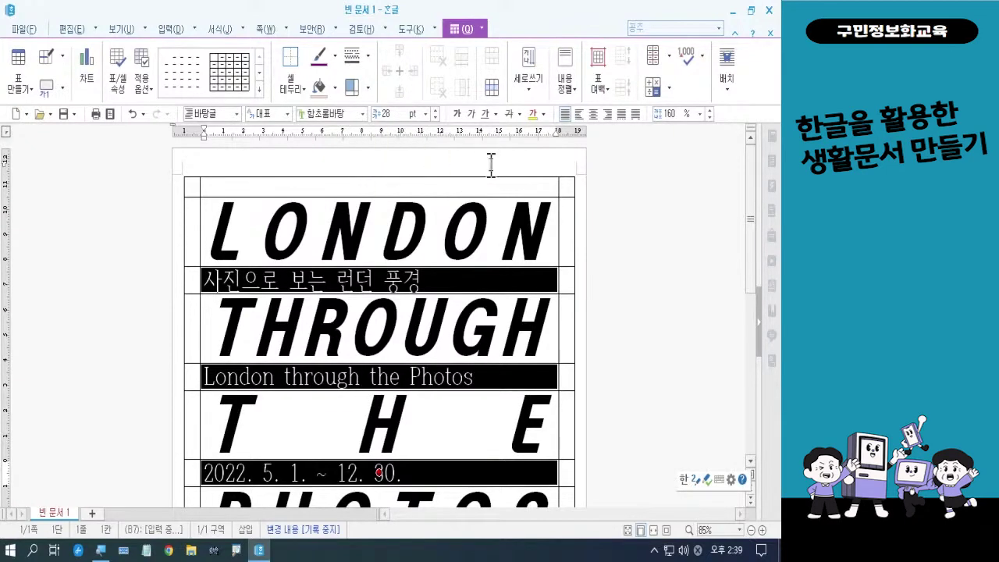
Step: Apply the 휴먼둥근헤드라인 font and italics to the three selected subtitle cells
{"action": "left_click", "coordinate": [363, 114]}
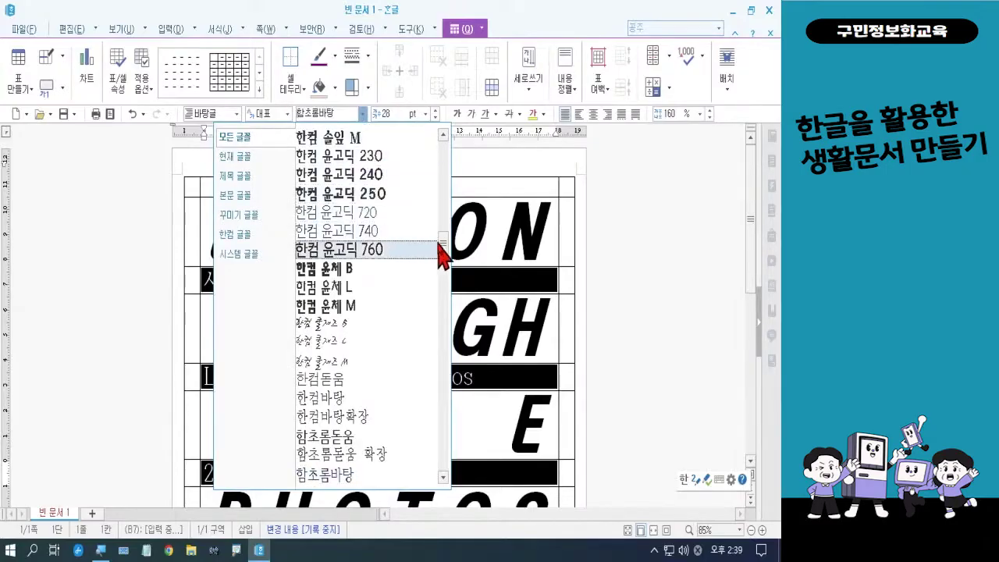
{"action": "left_click_drag", "start_coordinate": [444, 250], "coordinate": [441, 152]}
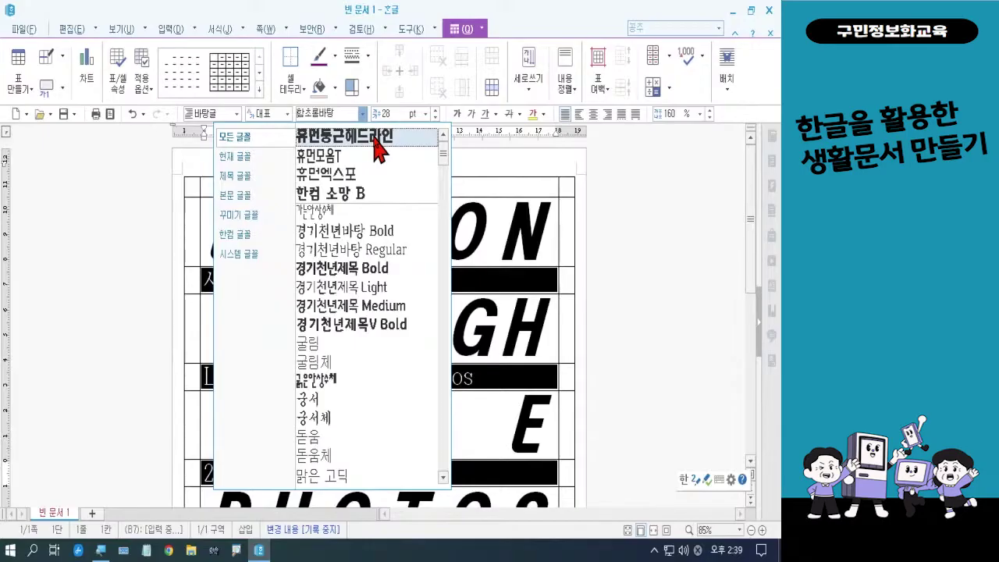
{"action": "left_click", "coordinate": [375, 142]}
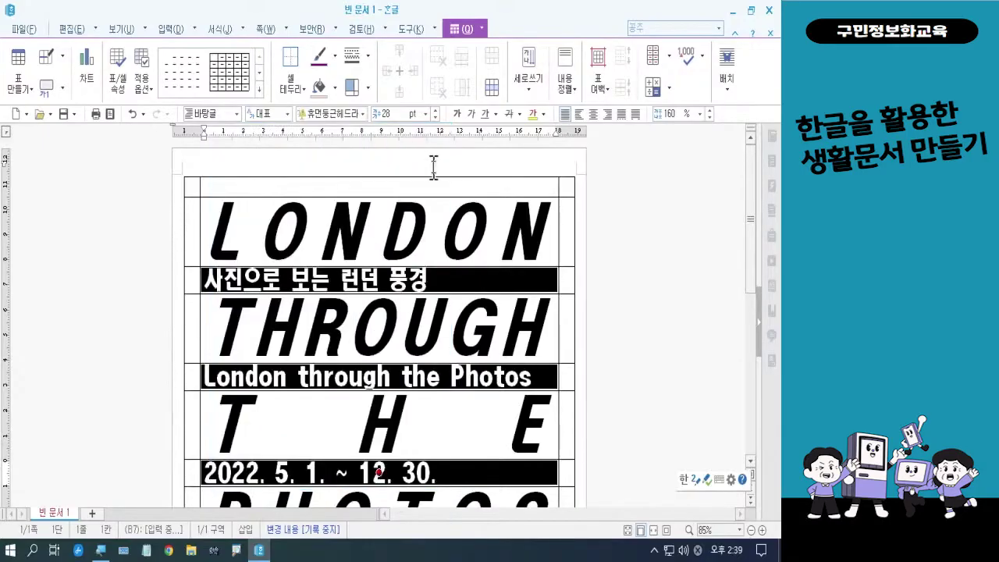
{"action": "left_click", "coordinate": [472, 116]}
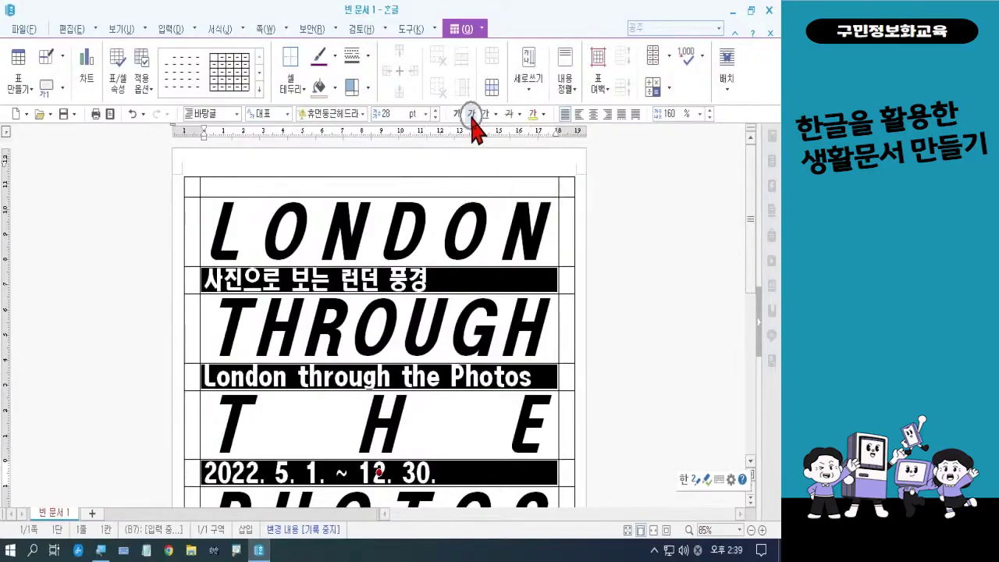
Step: Center the text of the three selected subtitle cells and clear the selection
{"action": "left_click", "coordinate": [593, 114]}
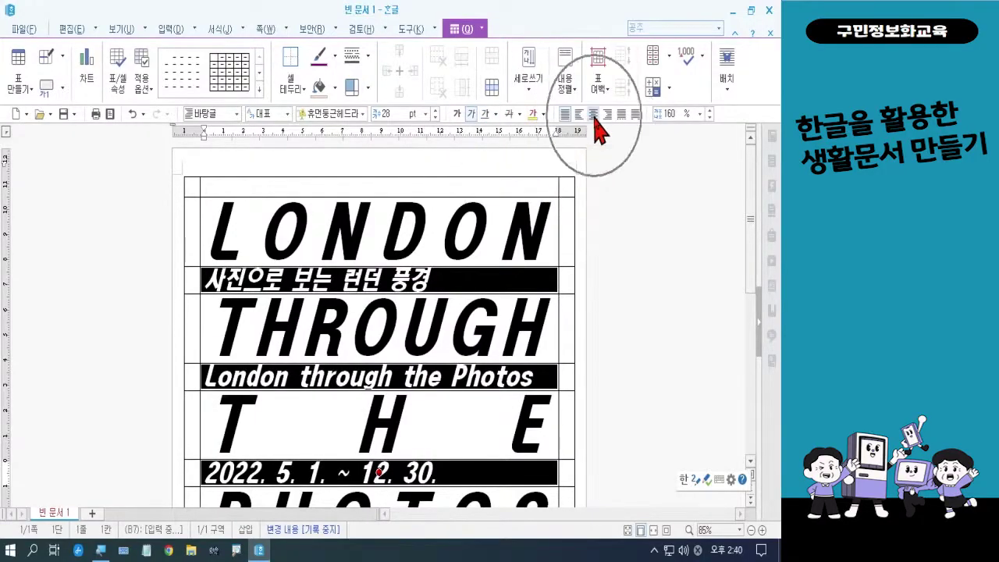
{"action": "left_click", "coordinate": [593, 114]}
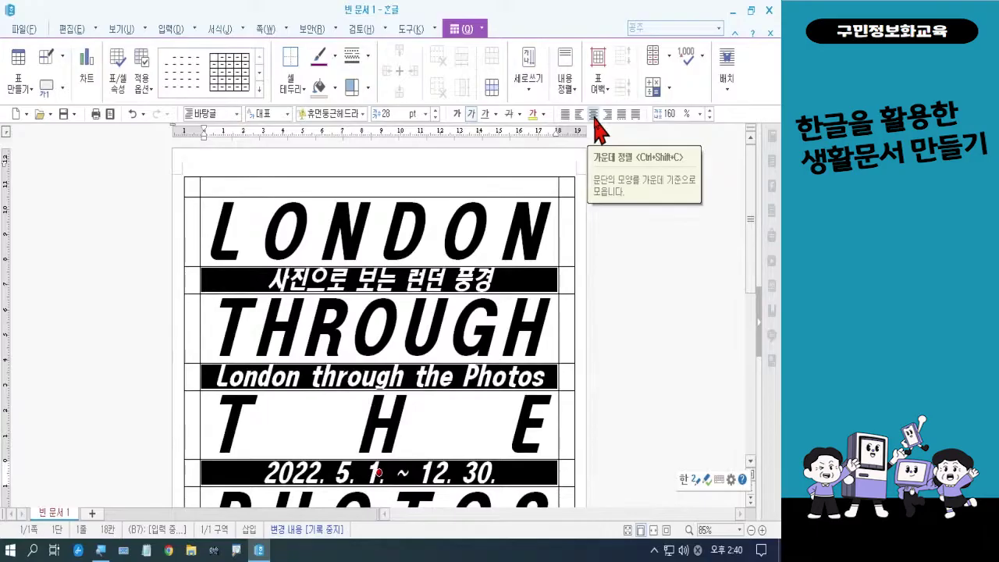
{"action": "left_click", "coordinate": [641, 211]}
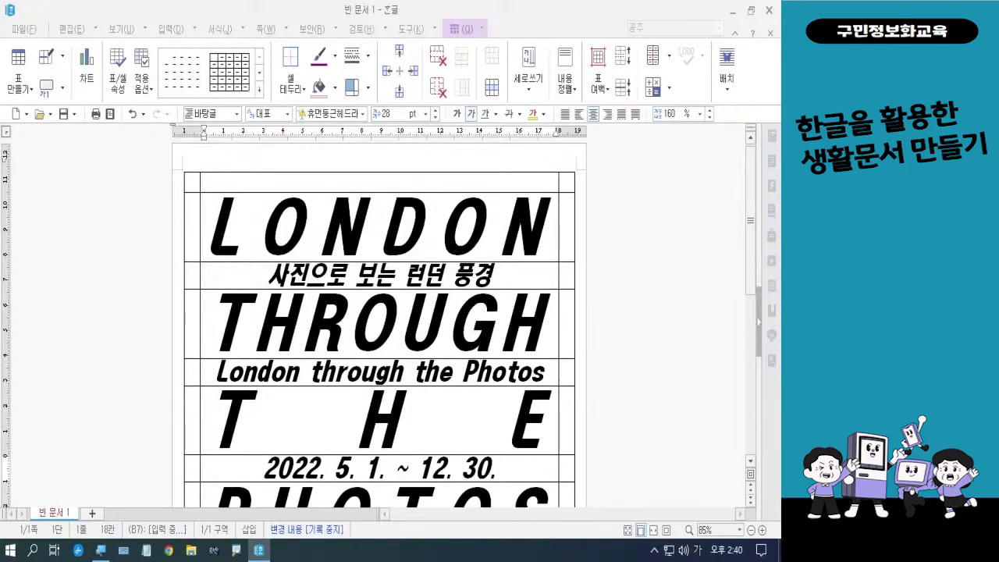
Step: Color the text of the 사진으로 보는 런던 풍경 and 2022. 5. 1. ~ 12. 30. subtitle cells white, selecting both cells together
{"action": "left_click", "coordinate": [402, 277]}
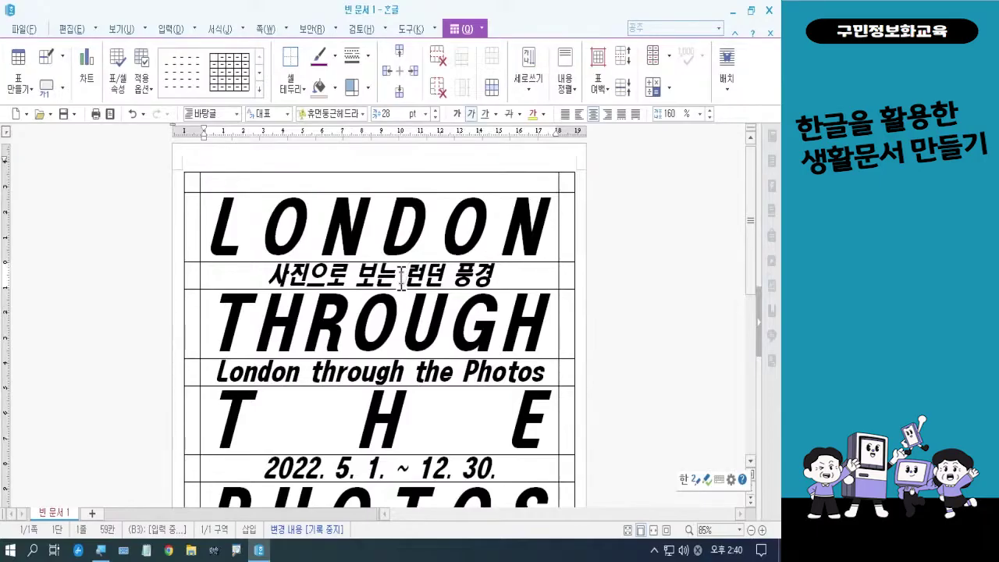
{"action": "key", "text": "F5"}
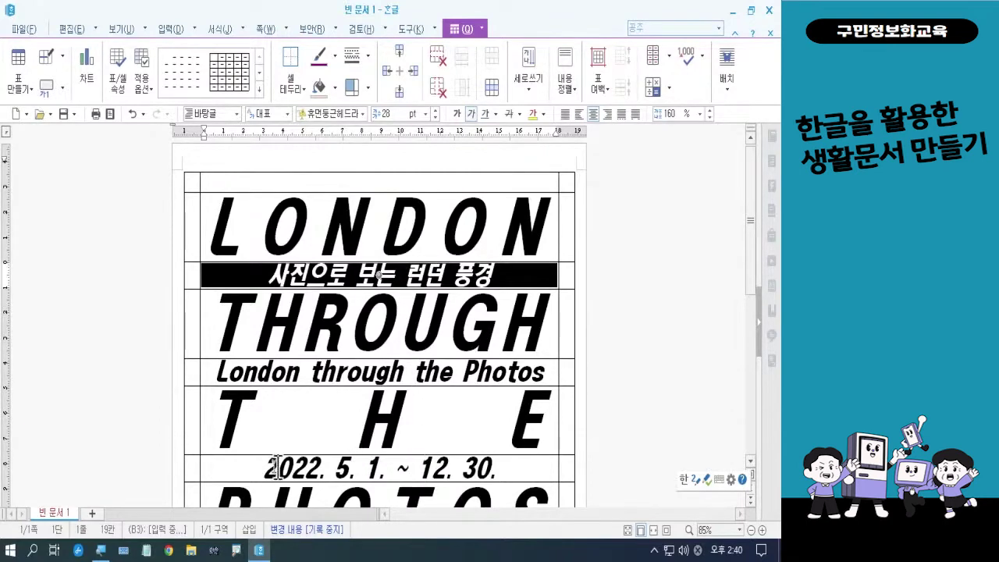
{"action": "left_click", "coordinate": [326, 468], "text": "ctrl"}
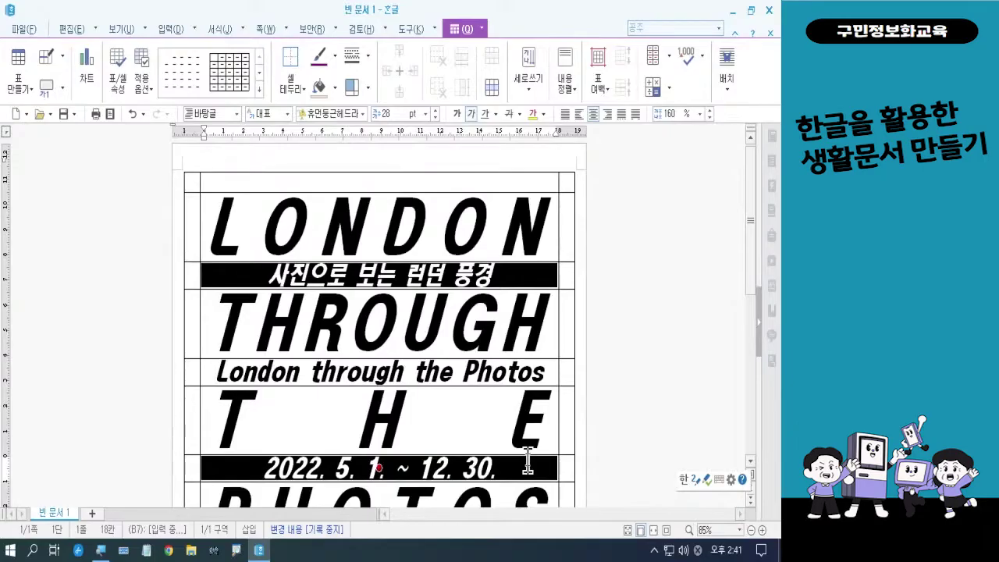
{"action": "key", "text": "ctrl+n"}
{"action": "key", "text": "i"}
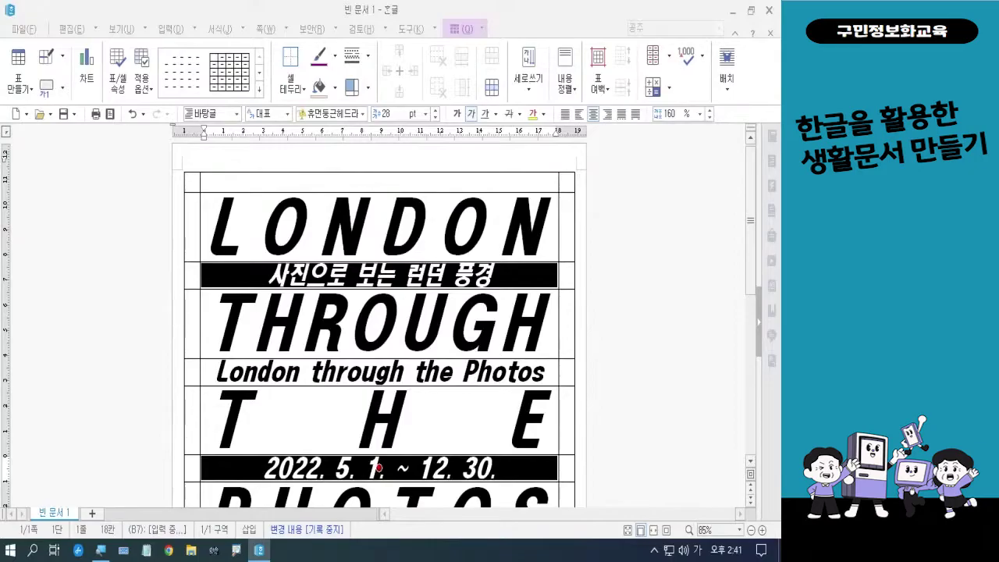
{"action": "left_click", "coordinate": [543, 115]}
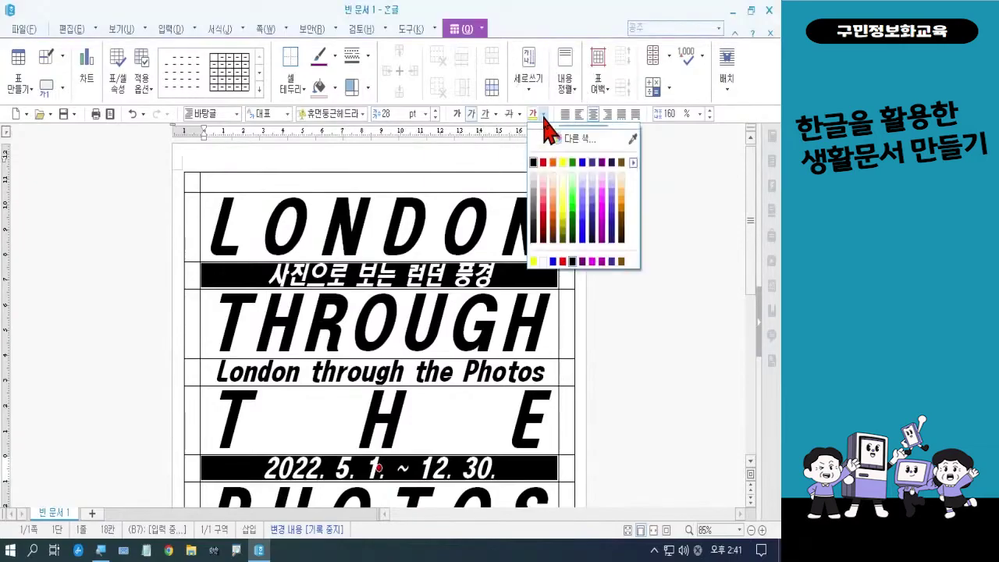
{"action": "left_click", "coordinate": [548, 263]}
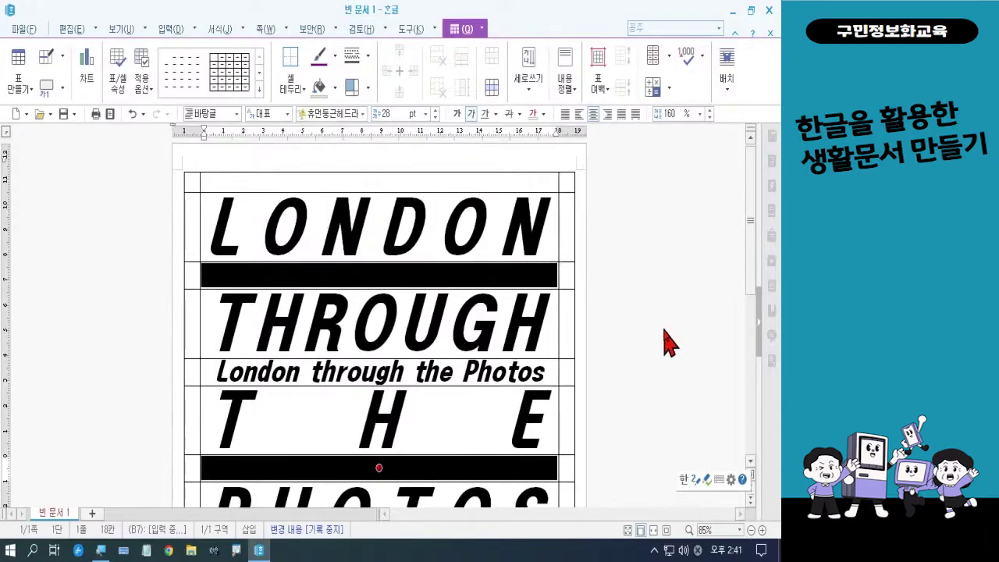
{"action": "key", "text": "Escape"}
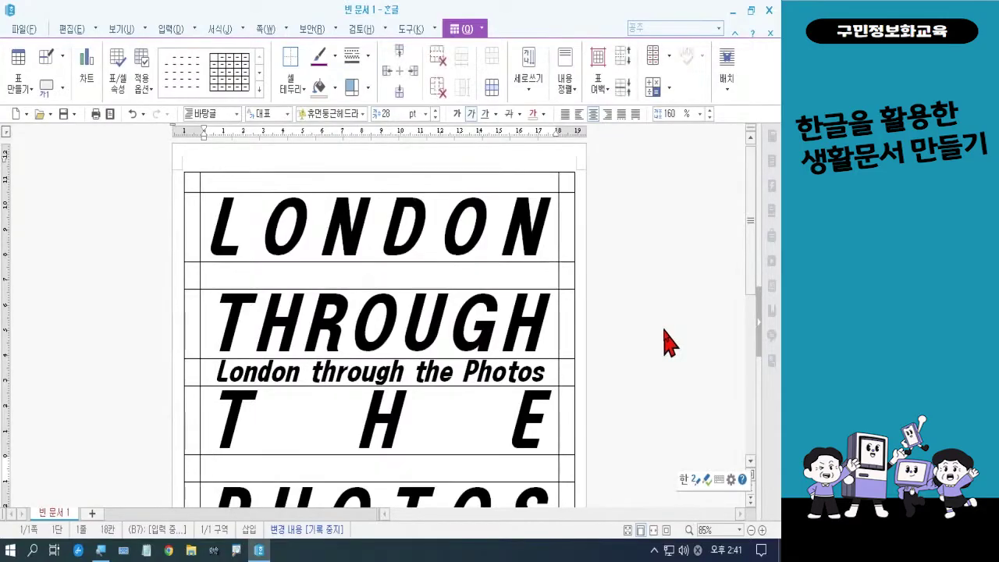
Step: Color the text of the London through the Photos cell yellow
{"action": "left_click", "coordinate": [403, 376]}
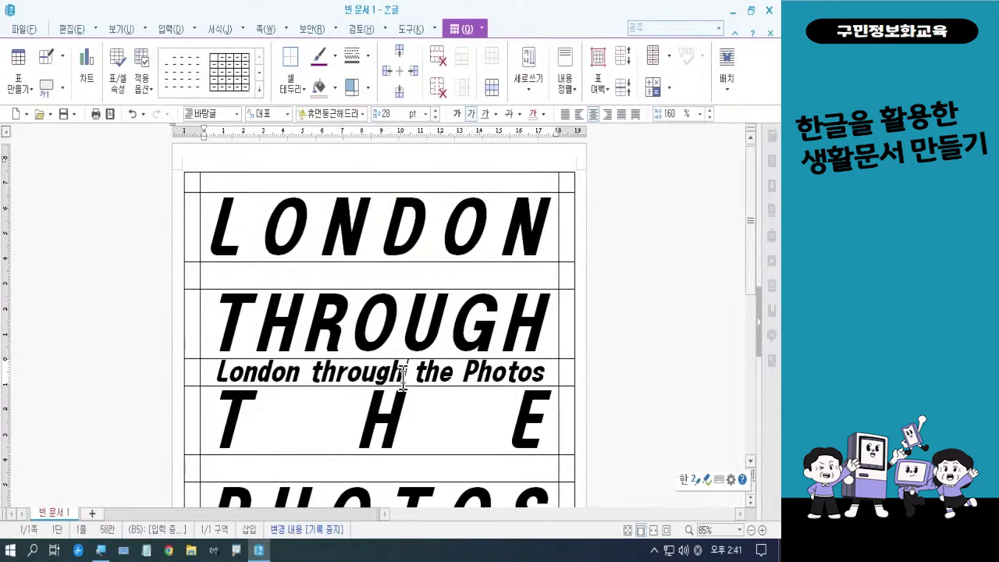
{"action": "key", "text": "F5"}
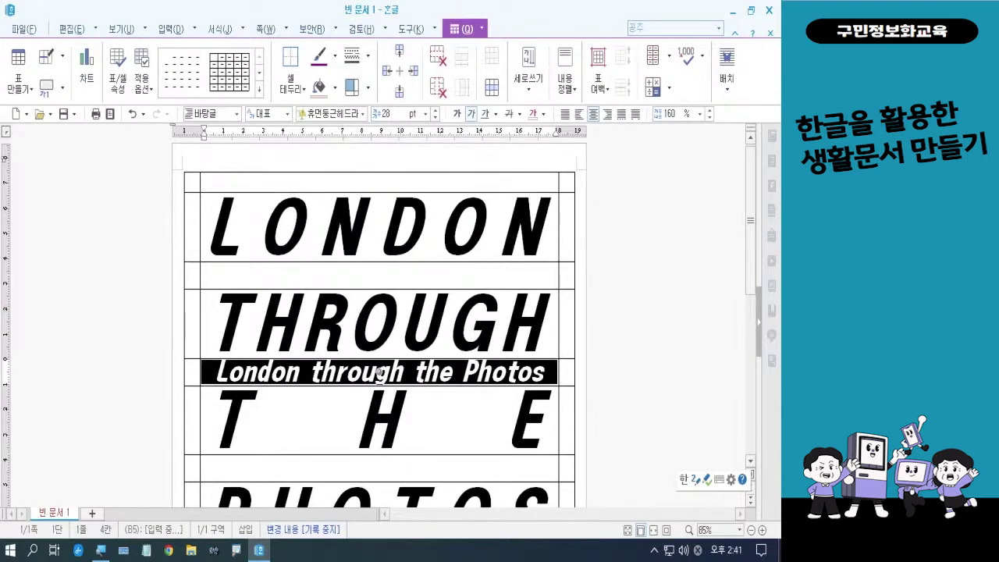
{"action": "key", "text": "l"}
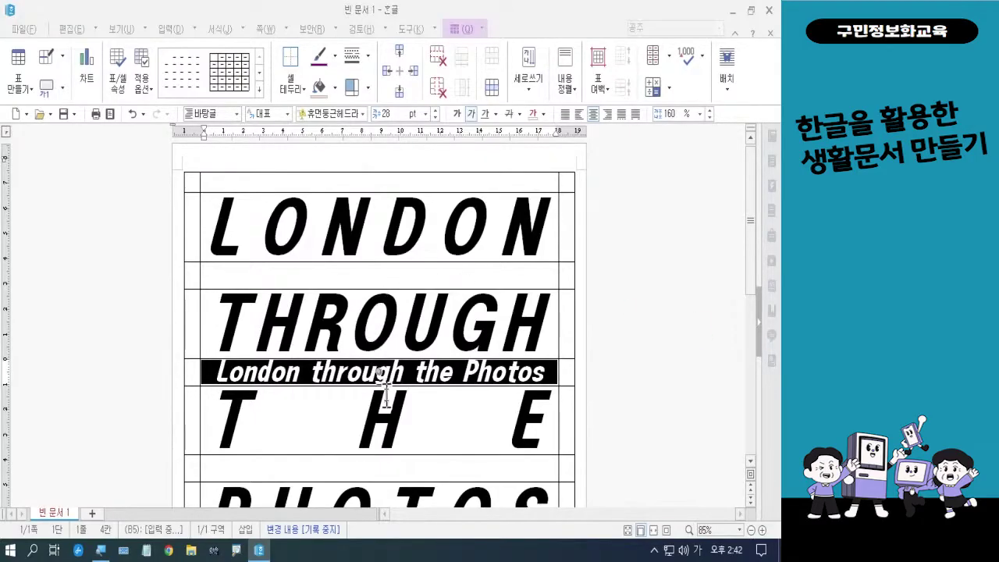
{"action": "left_click", "coordinate": [543, 115]}
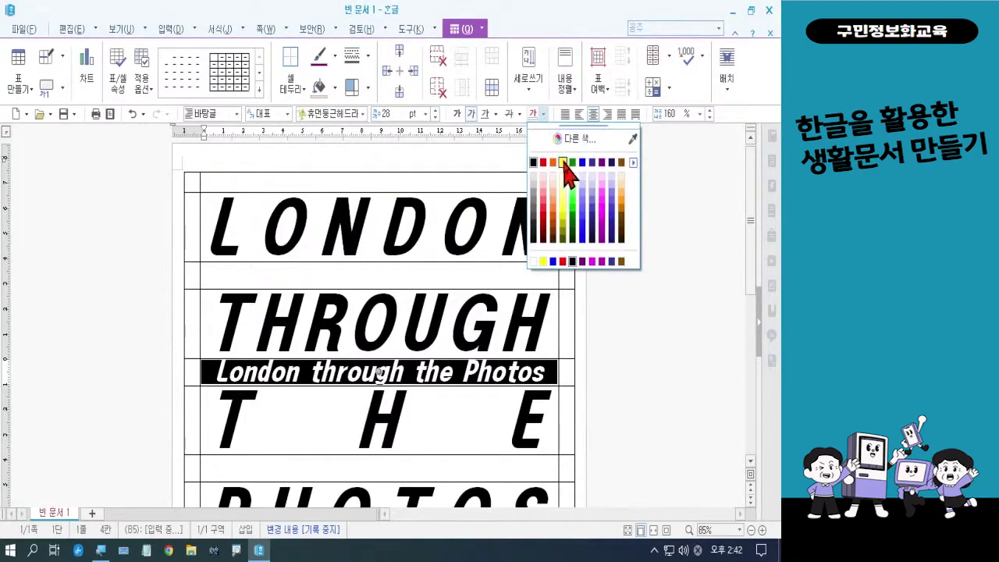
{"action": "left_click", "coordinate": [563, 163]}
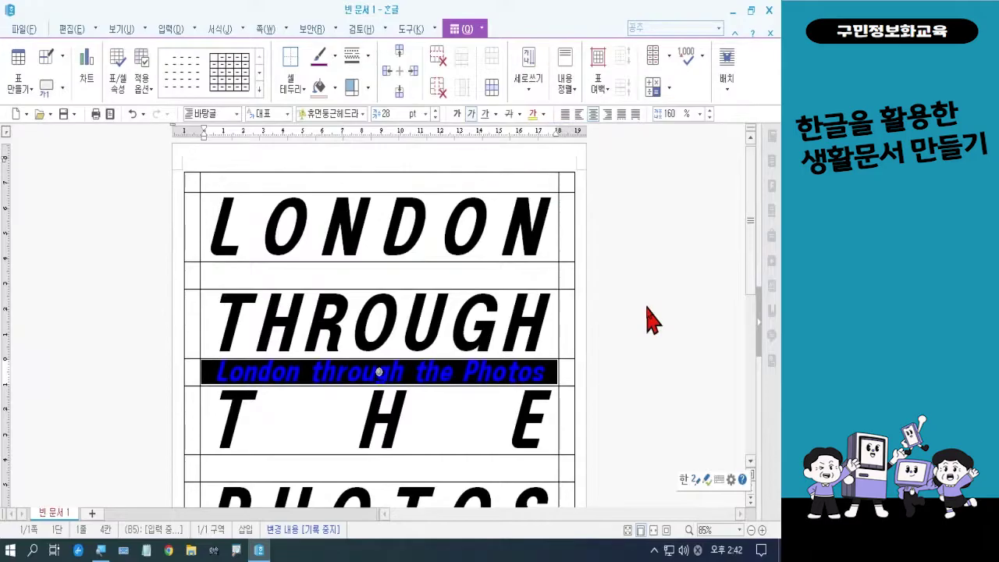
{"action": "left_click", "coordinate": [648, 309]}
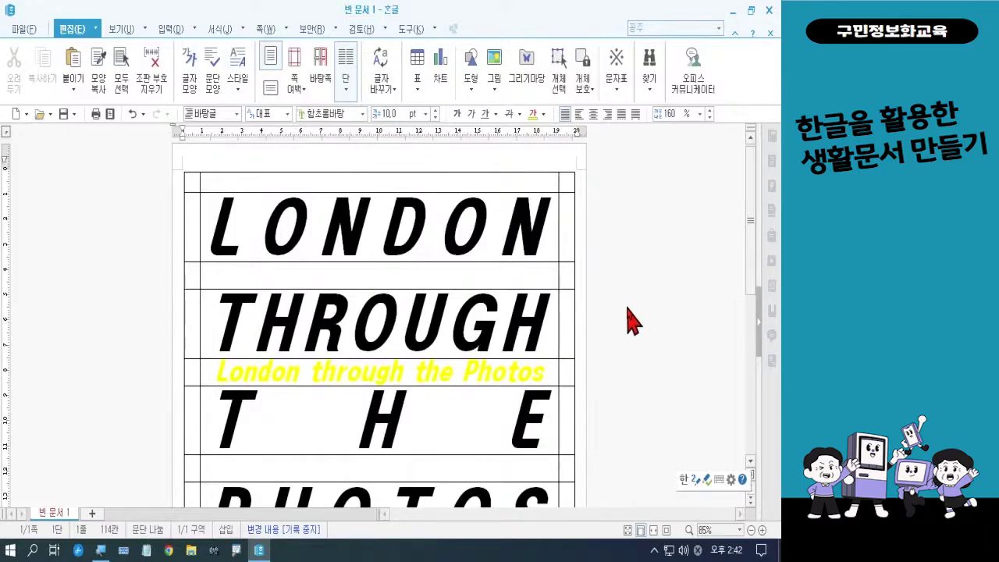
{"action": "scroll", "coordinate": [632, 320], "scroll_direction": "down", "scroll_amount": 3}
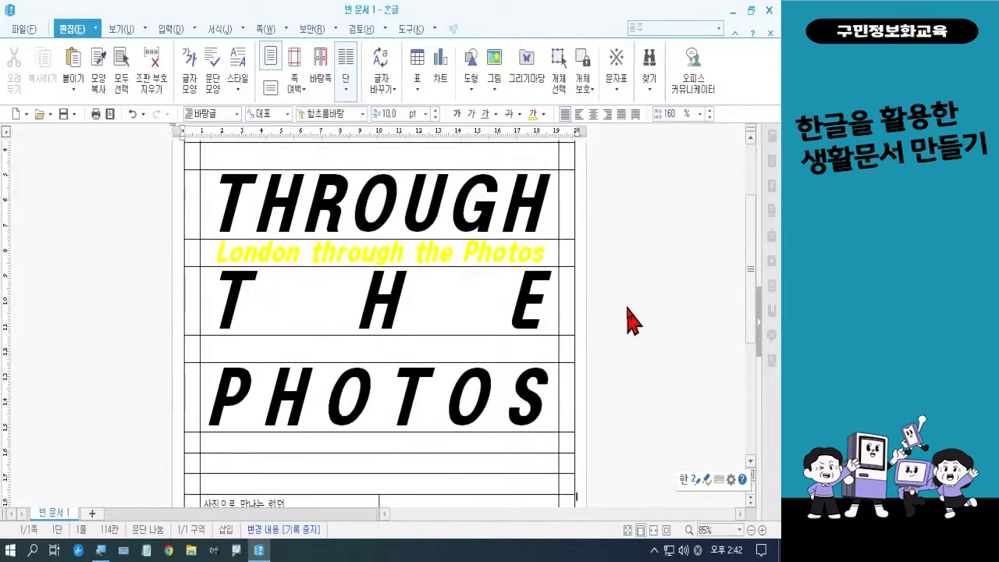
{"action": "scroll", "coordinate": [632, 320], "scroll_direction": "down", "scroll_amount": 4}
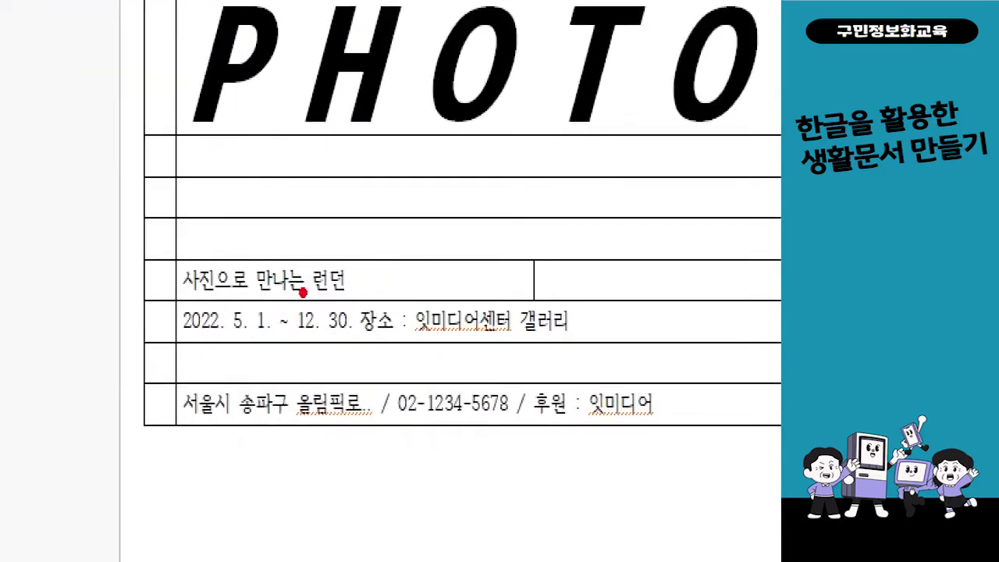
{"action": "mouse_move", "coordinate": [167, 245]}
{"action": "left_mouse_down"}
{"action": "mouse_move", "coordinate": [205, 269]}
{"action": "mouse_move", "coordinate": [354, 307]}
{"action": "left_mouse_up"}
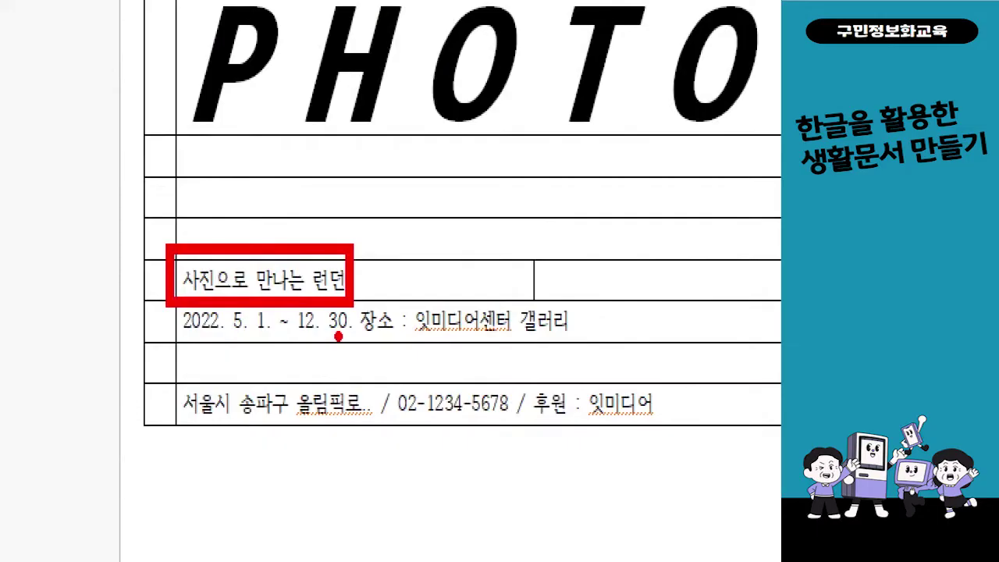
Step: Set the text of the 사진으로 만나는 런던 cell to 20 pt in the 휴먼엑스포 font
{"action": "left_click", "coordinate": [372, 279]}
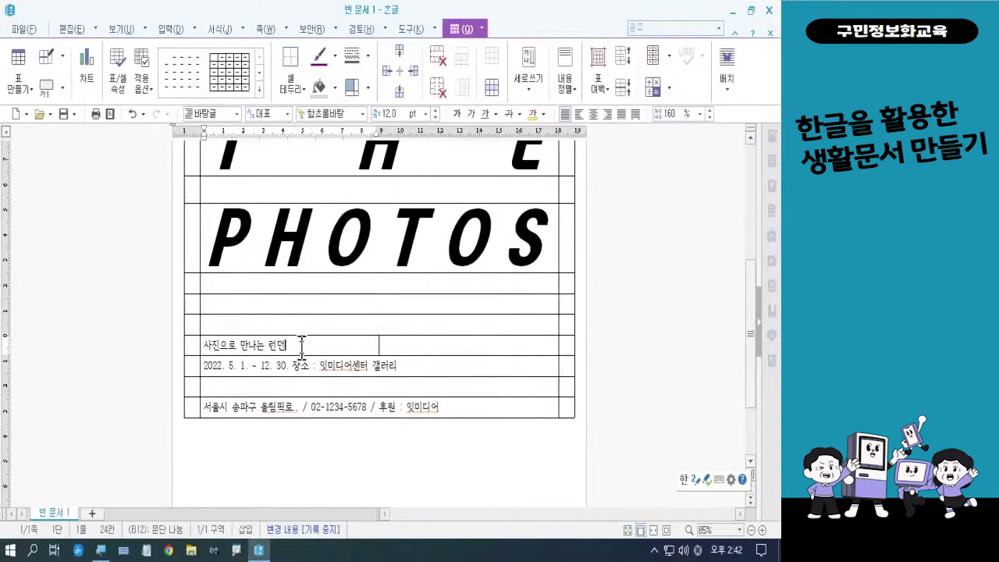
{"action": "key", "text": "F5"}
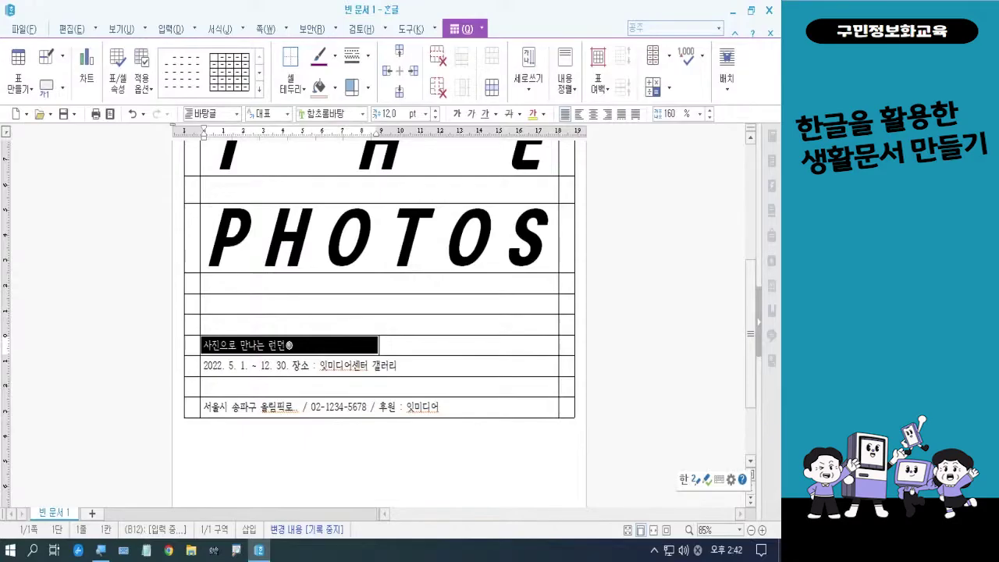
{"action": "key", "text": "alt+l"}
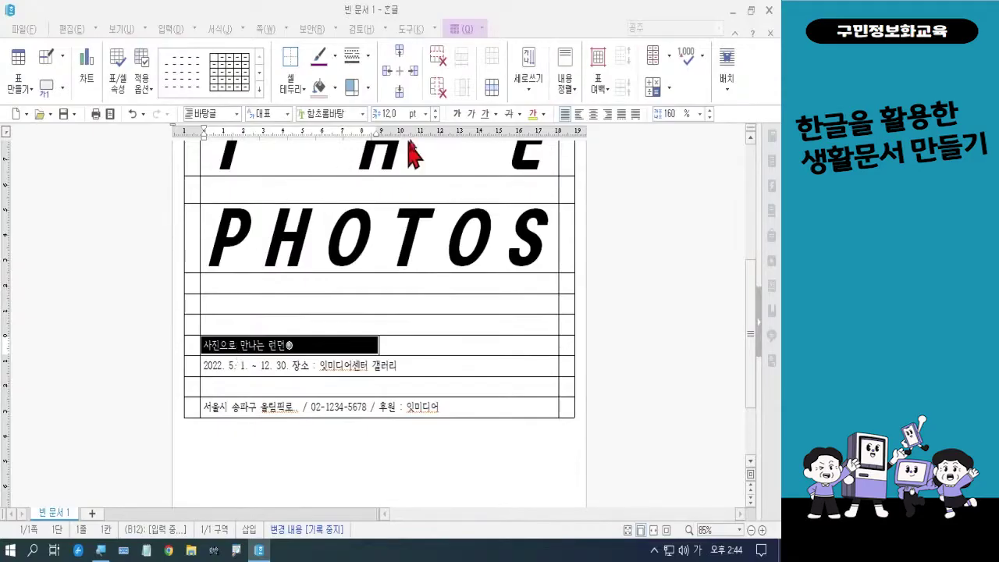
{"action": "left_click", "coordinate": [395, 112]}
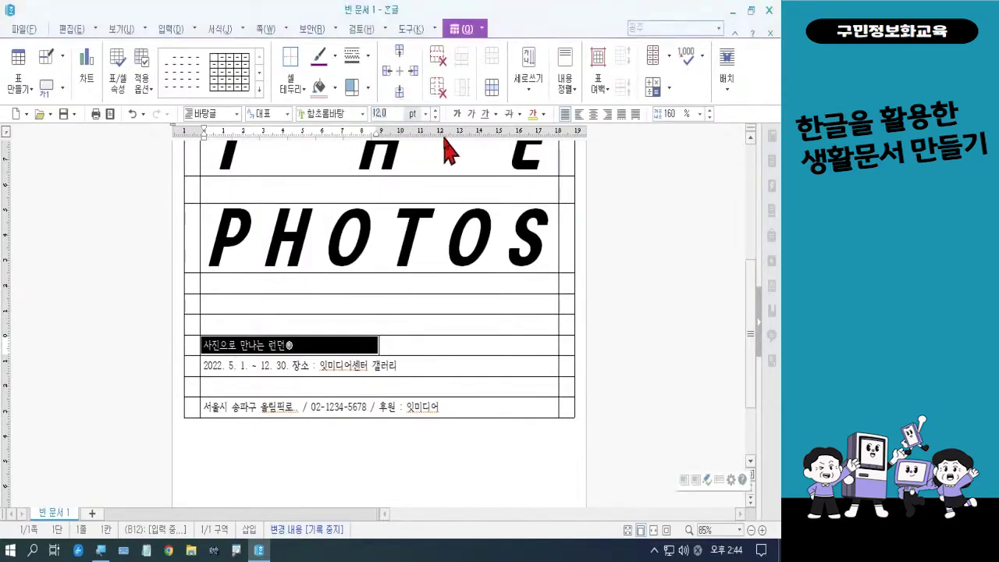
{"action": "type", "text": "20"}
{"action": "key", "text": "Return"}
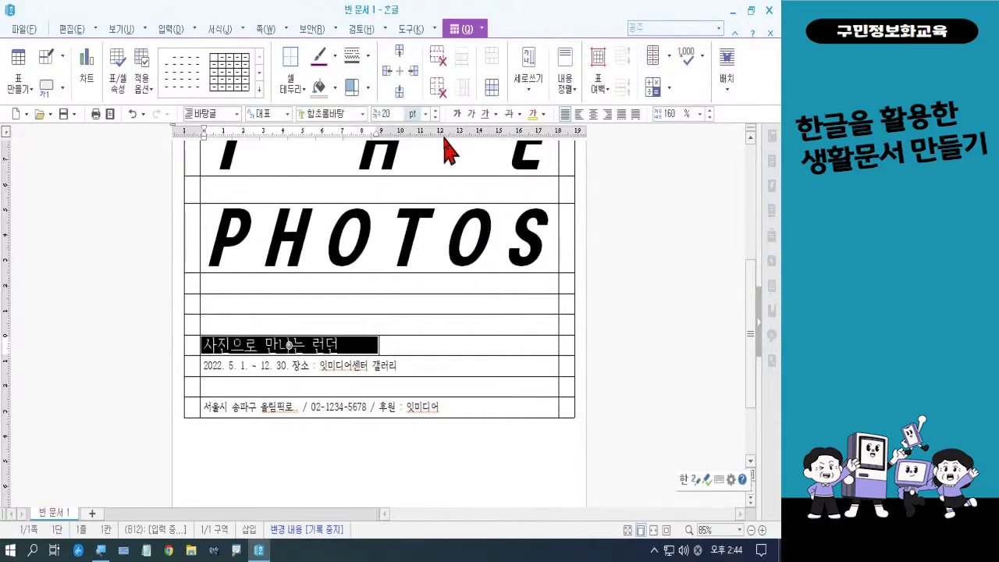
{"action": "left_click", "coordinate": [363, 115]}
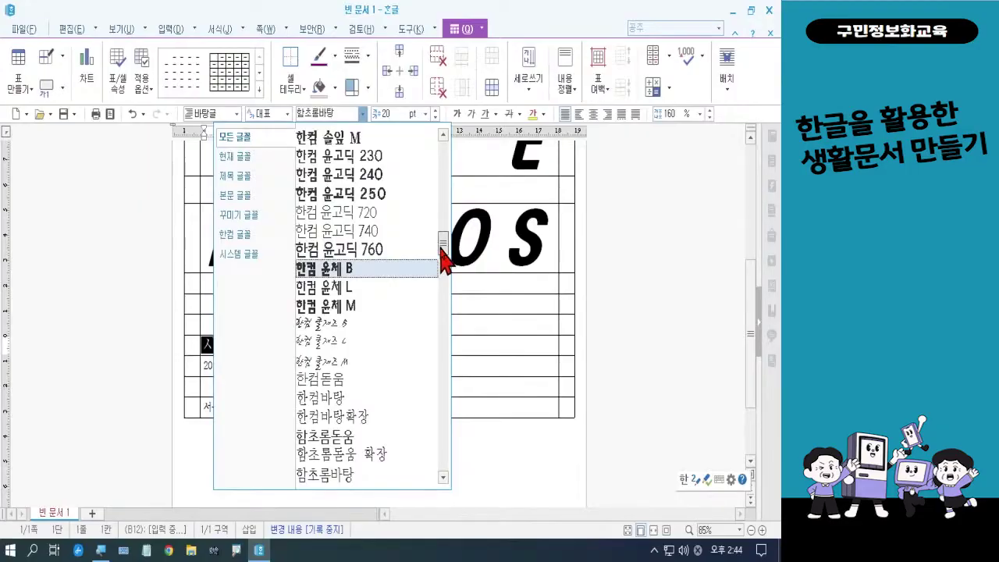
{"action": "left_click_drag", "start_coordinate": [442, 248], "coordinate": [447, 288]}
{"action": "left_click", "coordinate": [364, 289]}
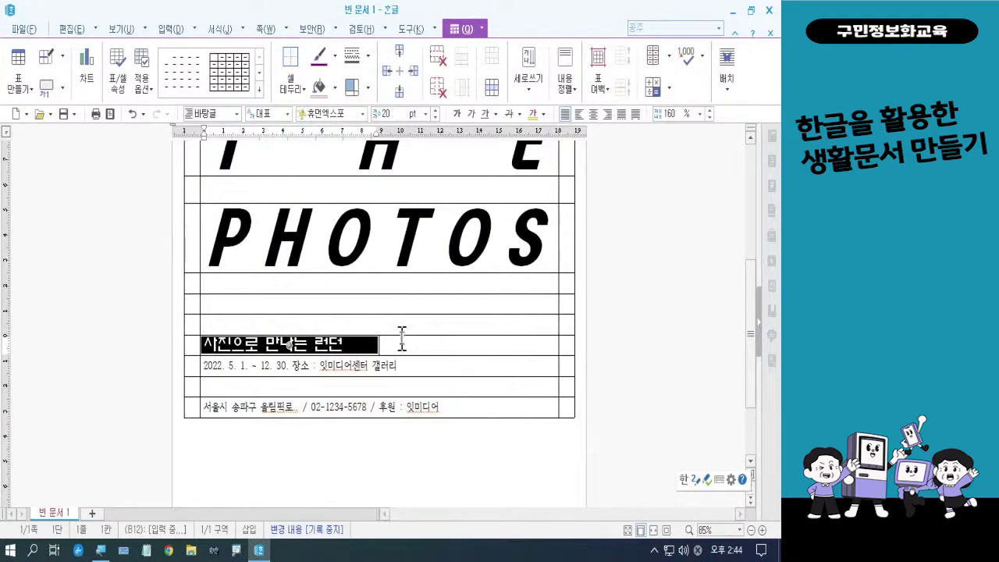
Step: Give the 사진으로 만나는 런던 paragraph distributed alignment with a 10 pt left margin and a 20 pt right margin
{"action": "right_click", "coordinate": [351, 344]}
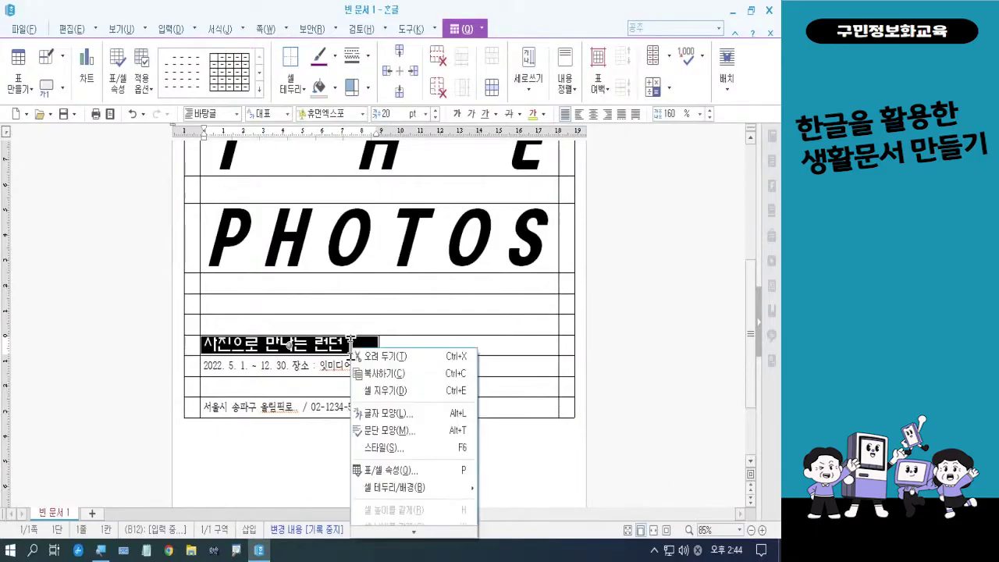
{"action": "left_click", "coordinate": [373, 430]}
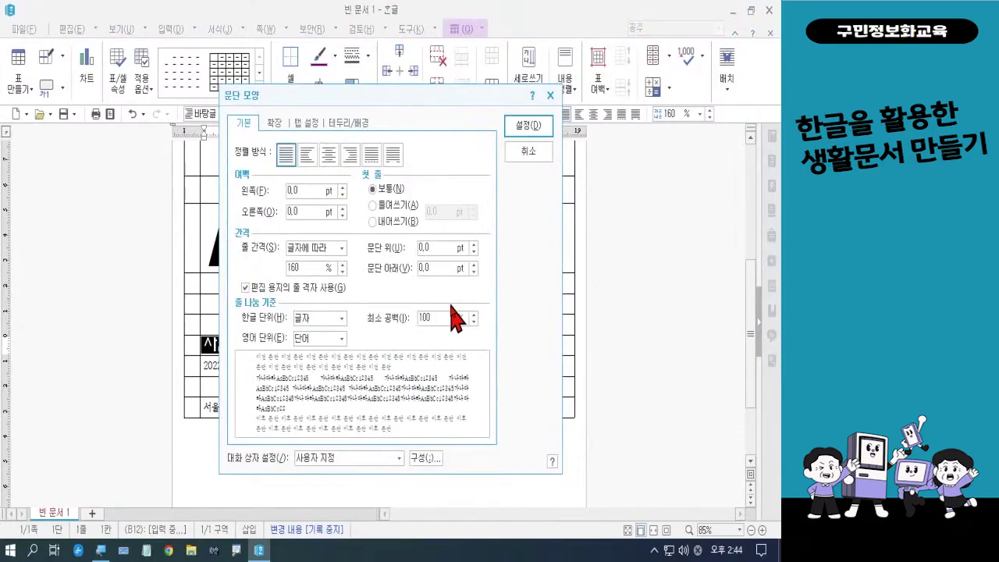
{"action": "left_click", "coordinate": [373, 155]}
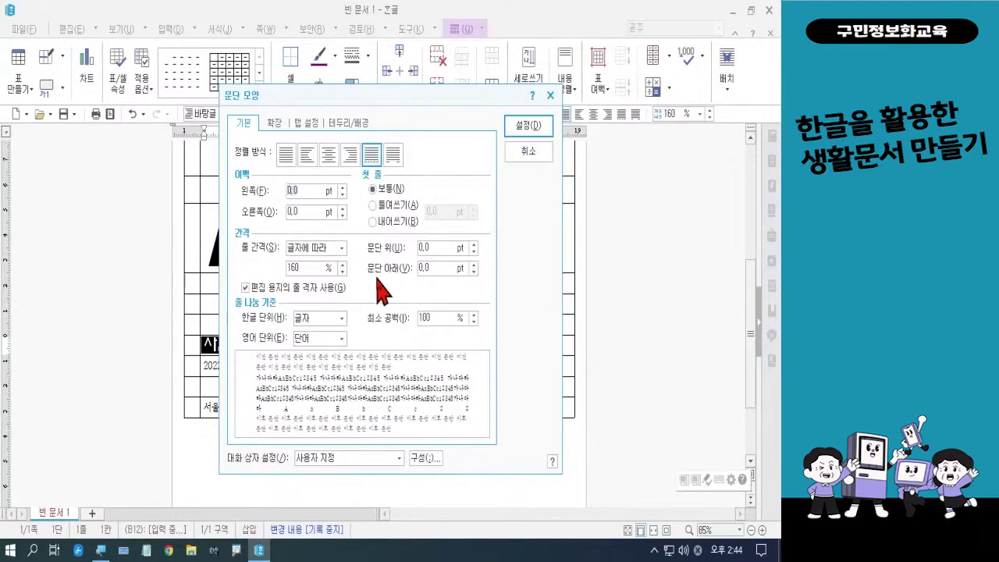
{"action": "type", "text": "10"}
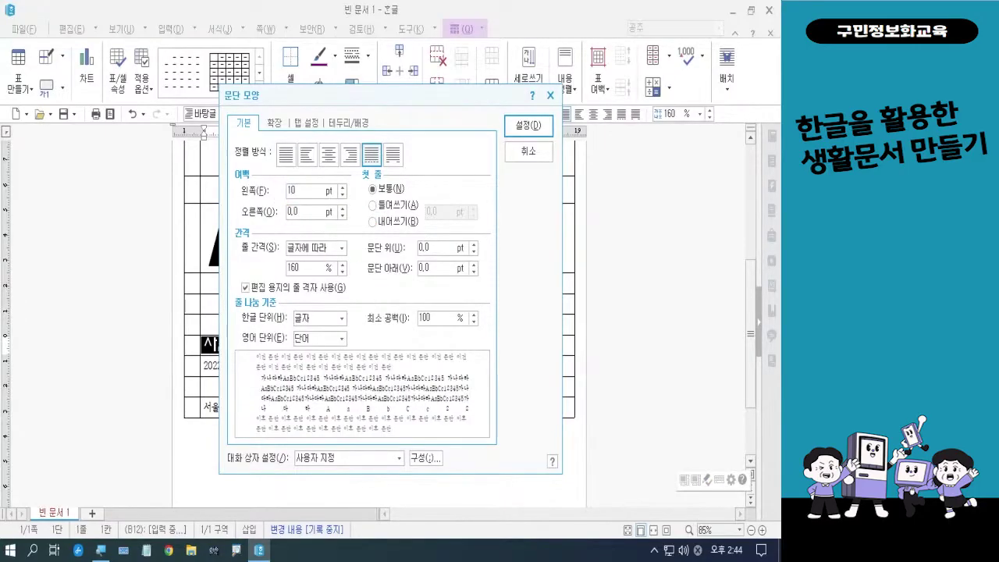
{"action": "left_click", "coordinate": [288, 212]}
{"action": "type", "text": "20"}
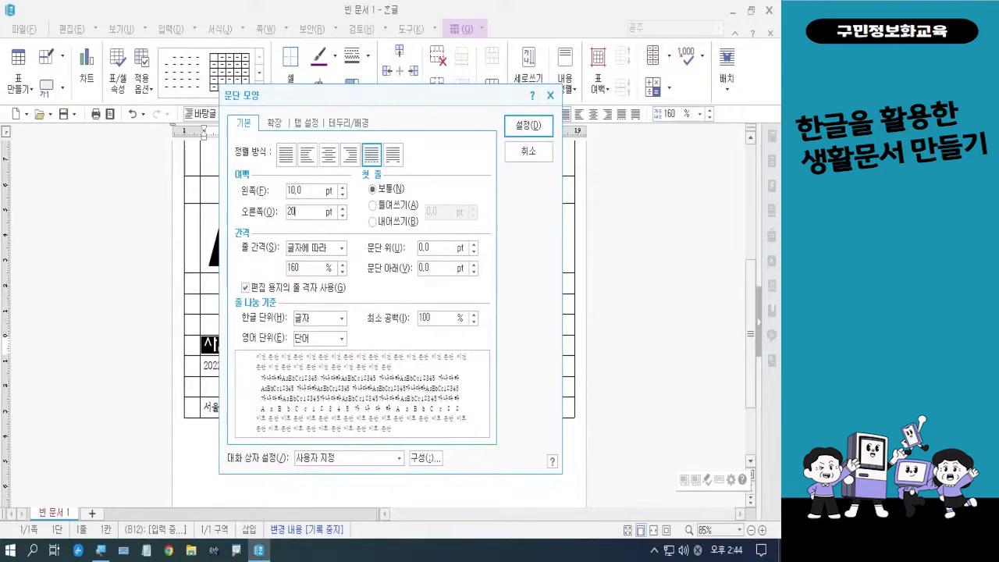
{"action": "left_click", "coordinate": [525, 127]}
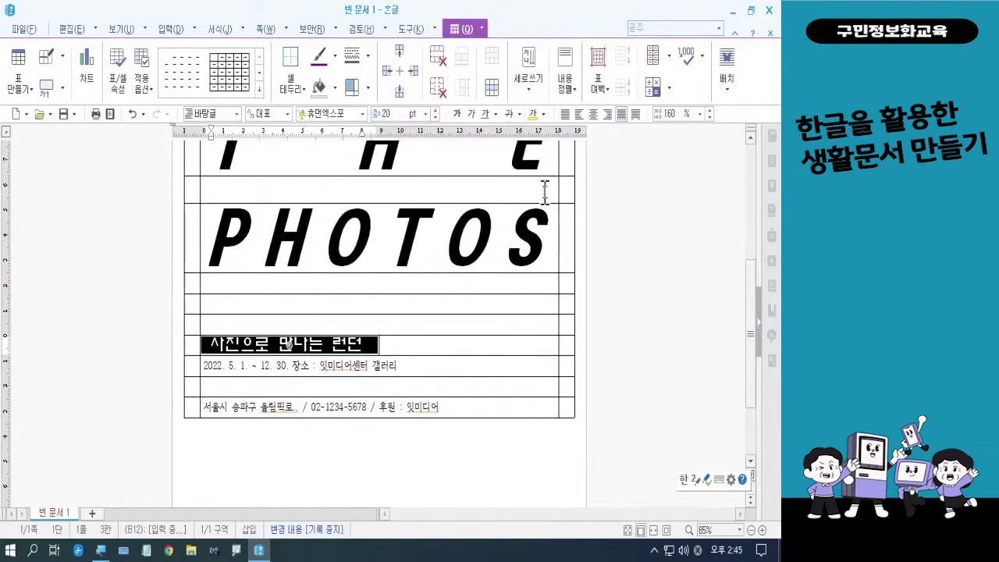
{"action": "left_click", "coordinate": [557, 216]}
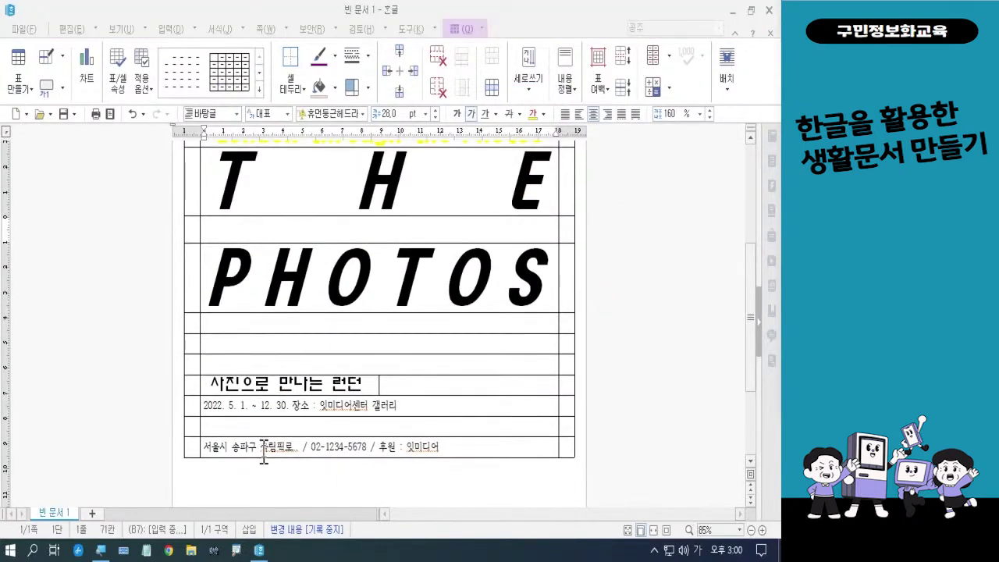
Step: Apply the 휴먼모음T font to the date and venue cell and the address and sponsor cell, selecting both together
{"action": "left_click", "coordinate": [273, 405]}
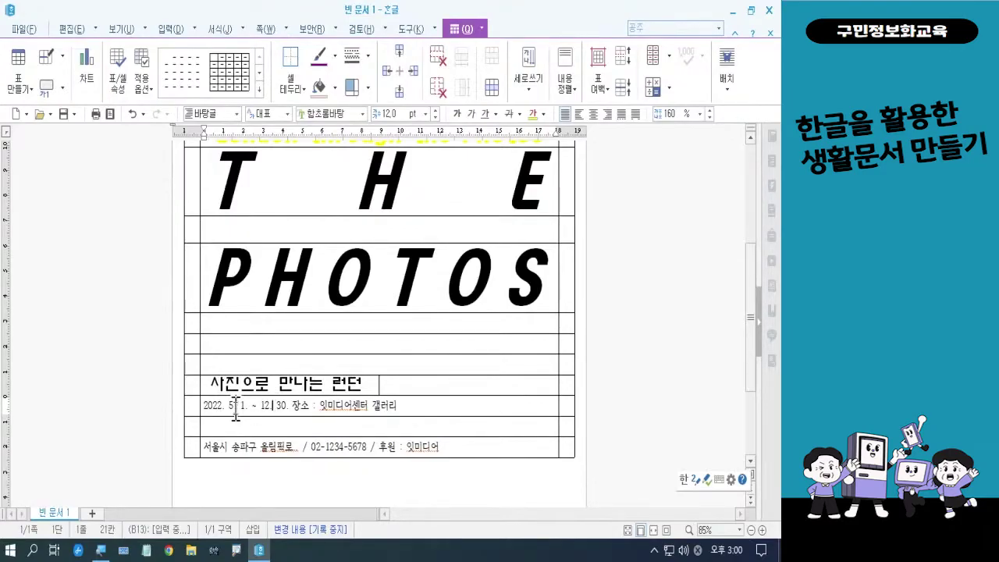
{"action": "key", "text": "F5"}
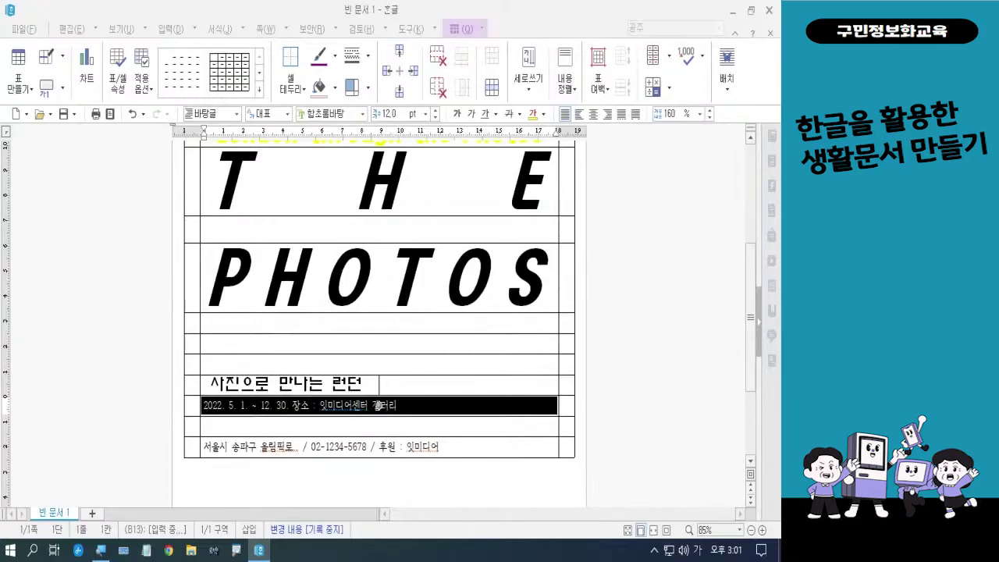
{"action": "key", "text": "Hangul"}
{"action": "key", "text": "Hangul"}
{"action": "left_click", "coordinate": [241, 449], "text": "ctrl"}
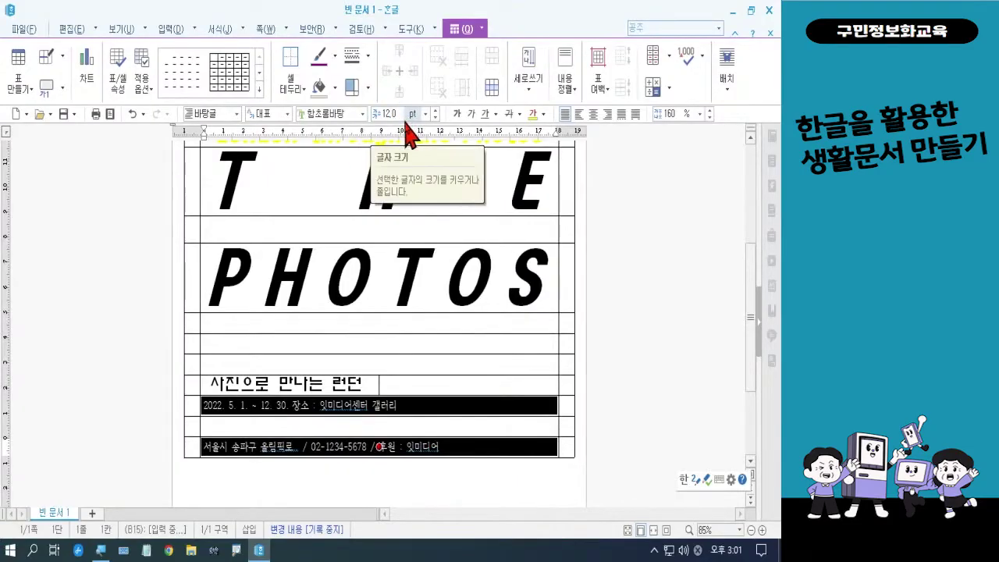
{"action": "left_click", "coordinate": [363, 114]}
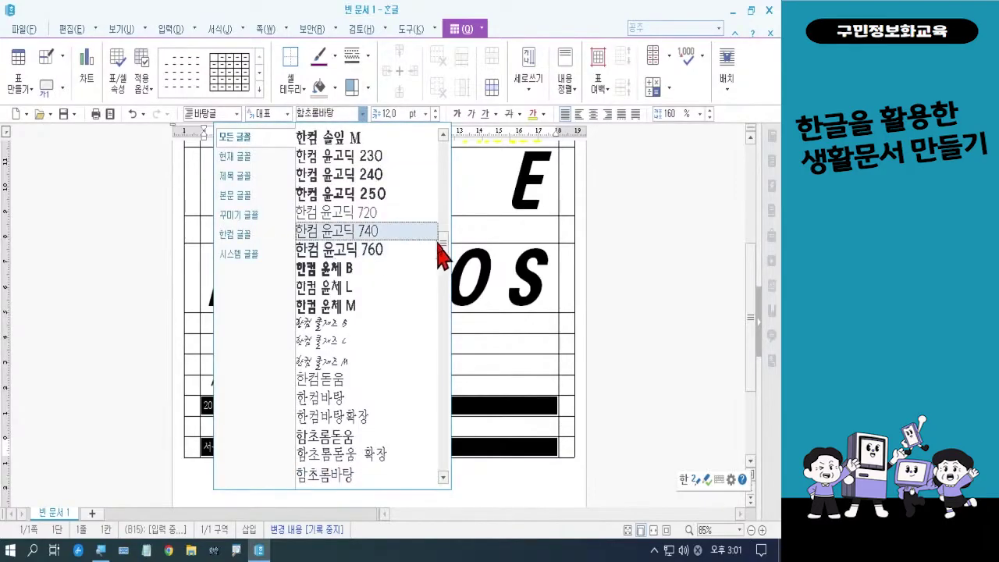
{"action": "left_click_drag", "start_coordinate": [443, 244], "coordinate": [441, 281]}
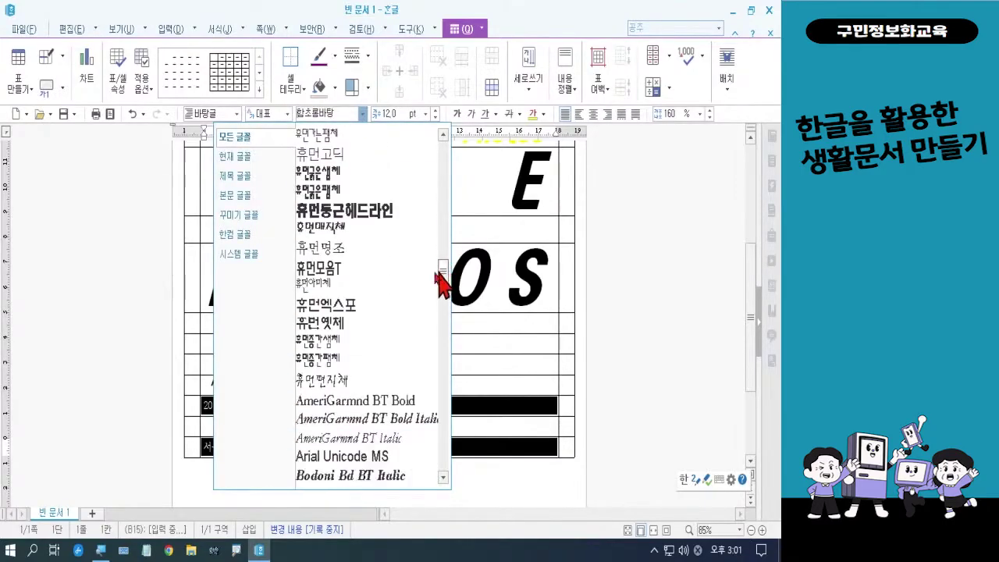
{"action": "left_click", "coordinate": [360, 278]}
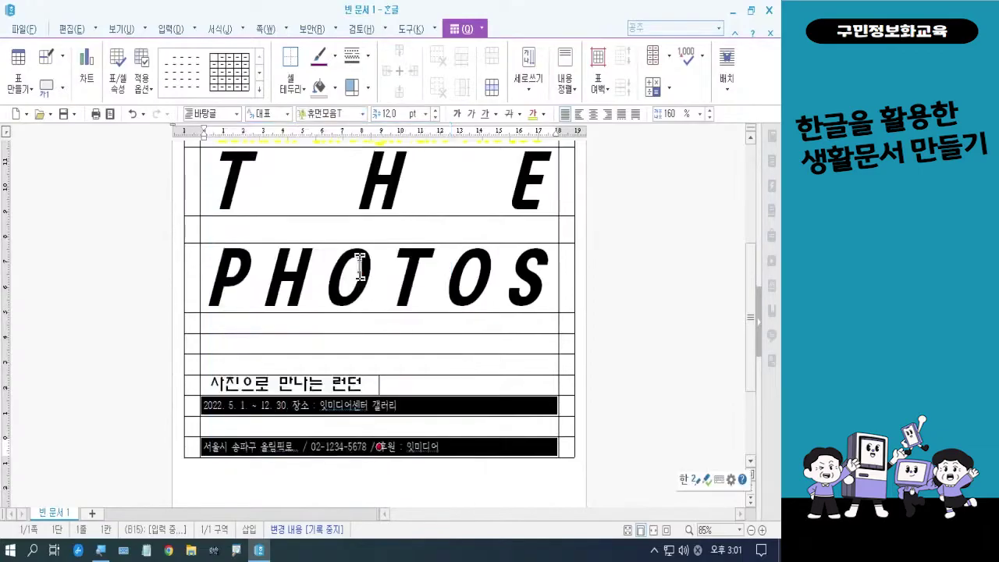
Step: Make the text of the two selected information cells bold, italic and yellow, and clear the selection
{"action": "left_click", "coordinate": [458, 115]}
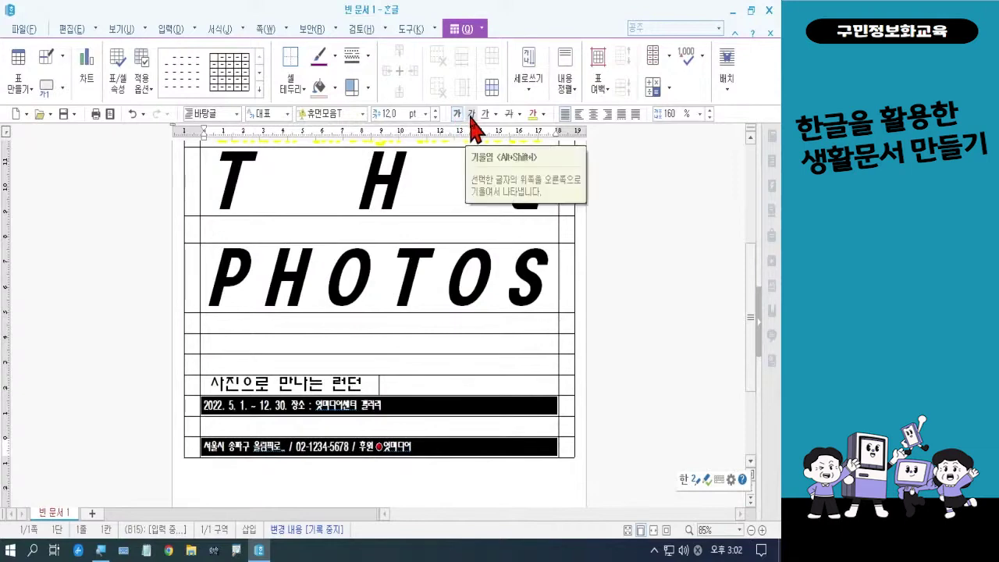
{"action": "left_click", "coordinate": [471, 114]}
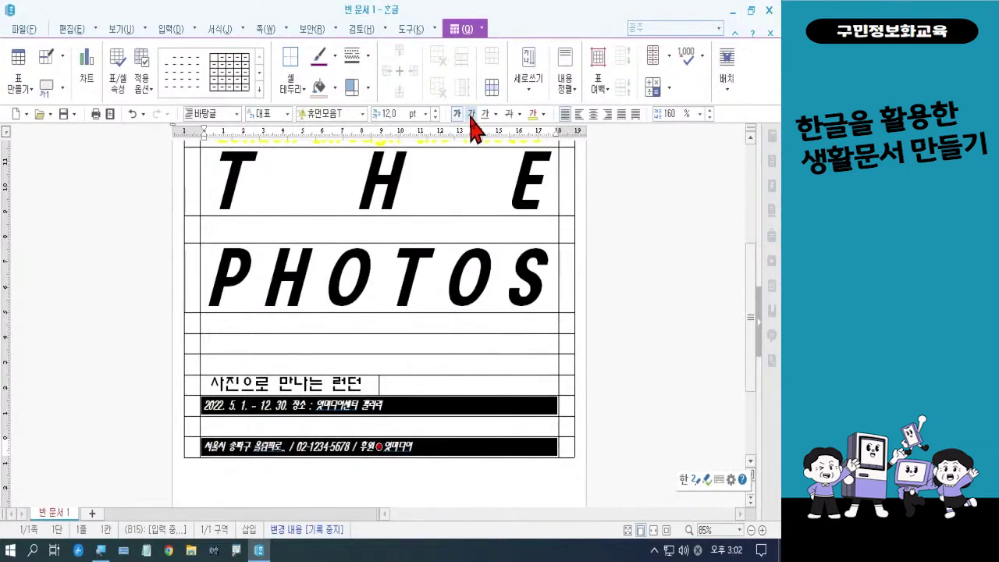
{"action": "left_click", "coordinate": [544, 114]}
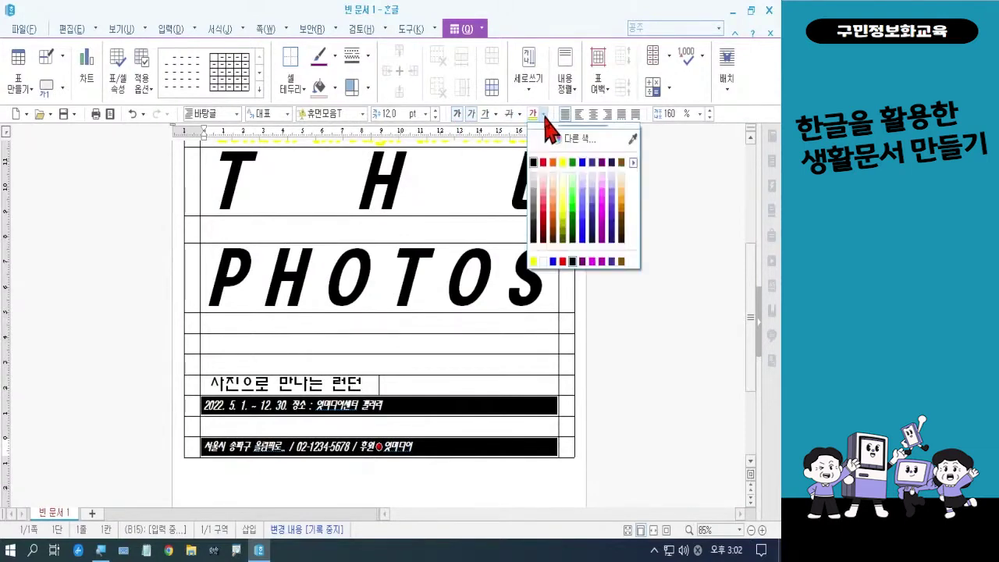
{"action": "left_click", "coordinate": [560, 168]}
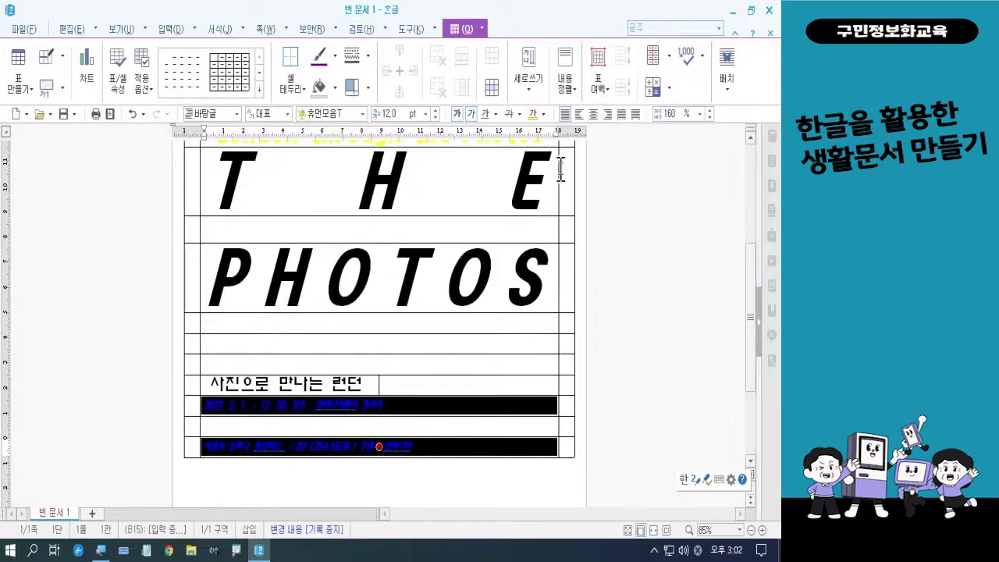
{"action": "key", "text": "Escape"}
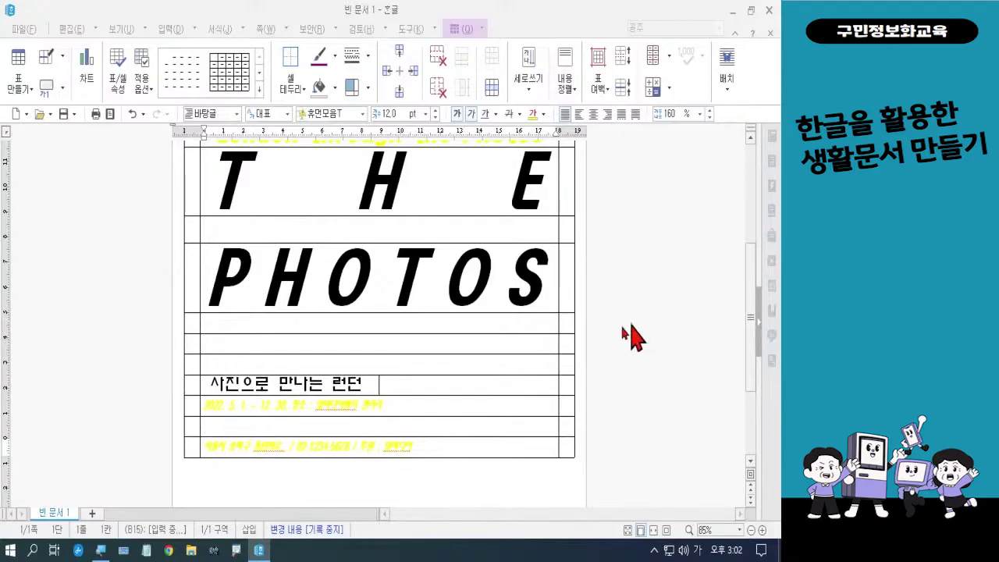
Step: Open the cell border and background settings for the empty middle cell two rows below PHOTOS
{"action": "left_click", "coordinate": [381, 339]}
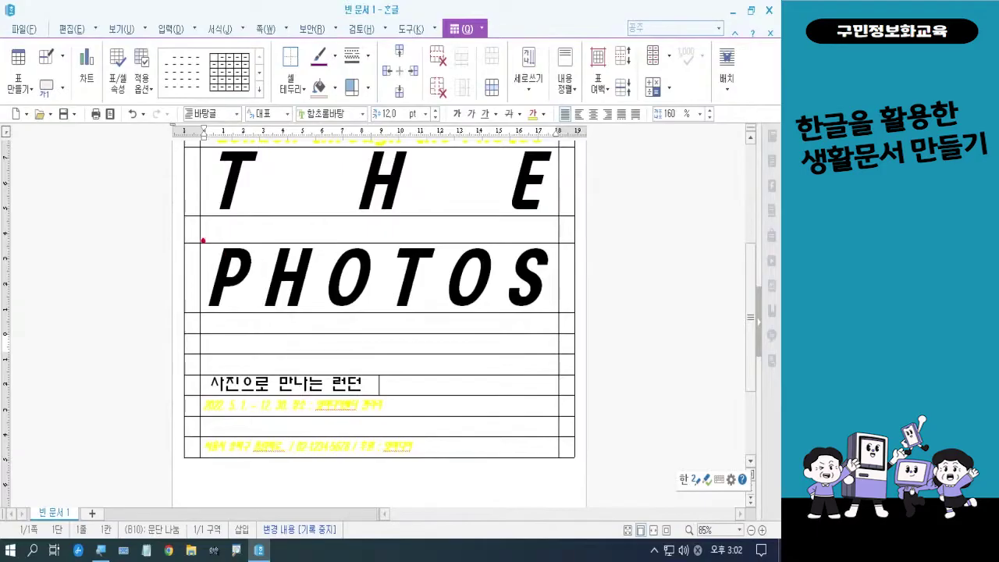
{"action": "left_click_drag", "start_coordinate": [201, 238], "coordinate": [563, 313]}
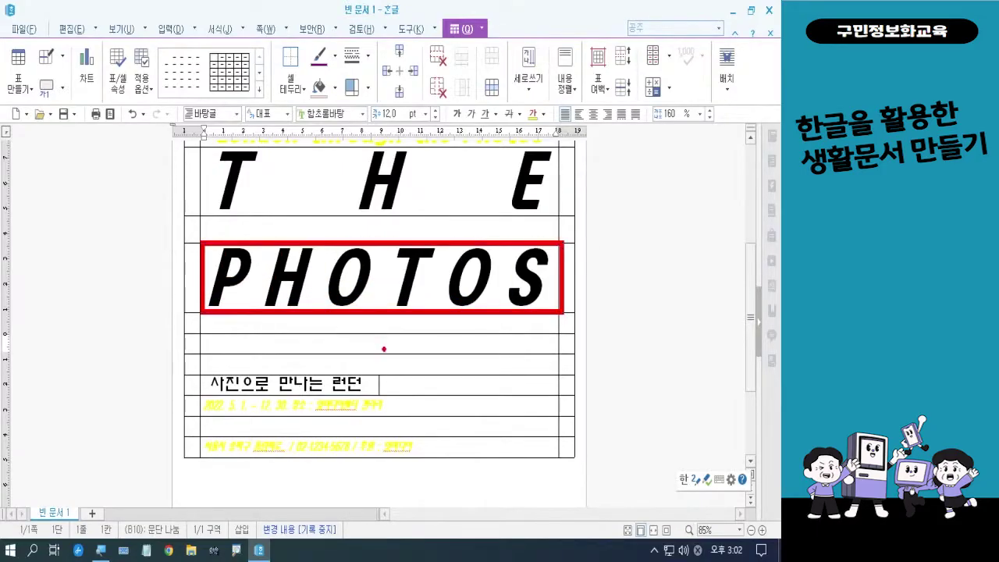
{"action": "mouse_move", "coordinate": [383, 349]}
{"action": "left_mouse_down"}
{"action": "mouse_move", "coordinate": [374, 359]}
{"action": "mouse_move", "coordinate": [359, 348]}
{"action": "mouse_move", "coordinate": [382, 335]}
{"action": "mouse_move", "coordinate": [382, 353]}
{"action": "mouse_move", "coordinate": [374, 333]}
{"action": "mouse_move", "coordinate": [404, 322]}
{"action": "left_mouse_up"}
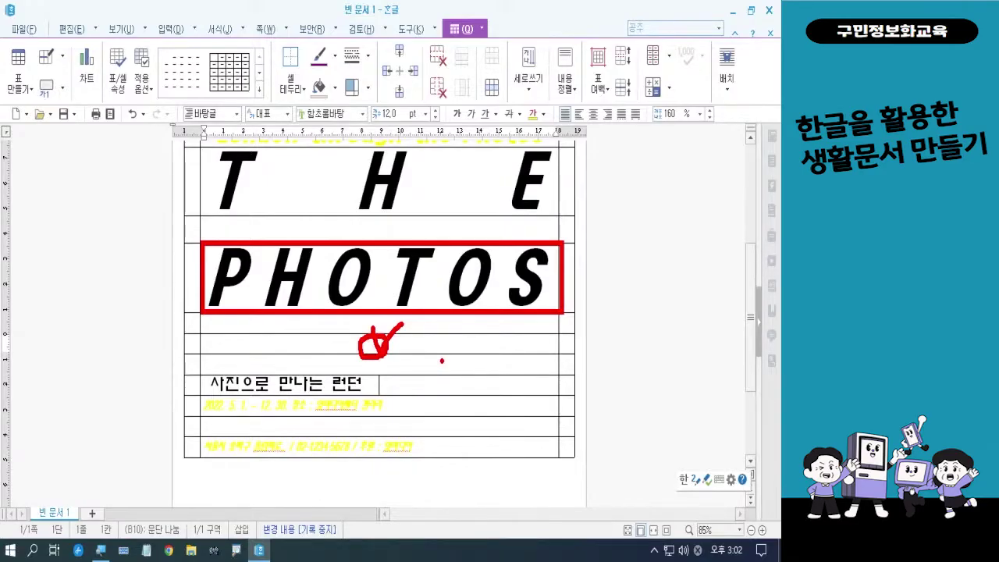
{"action": "key", "text": "Escape"}
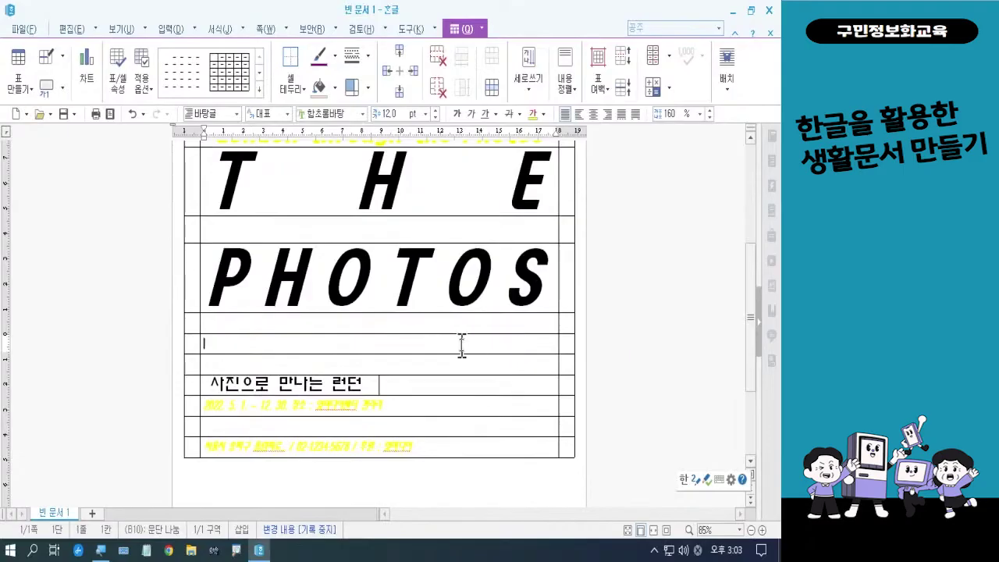
{"action": "key", "text": "F5"}
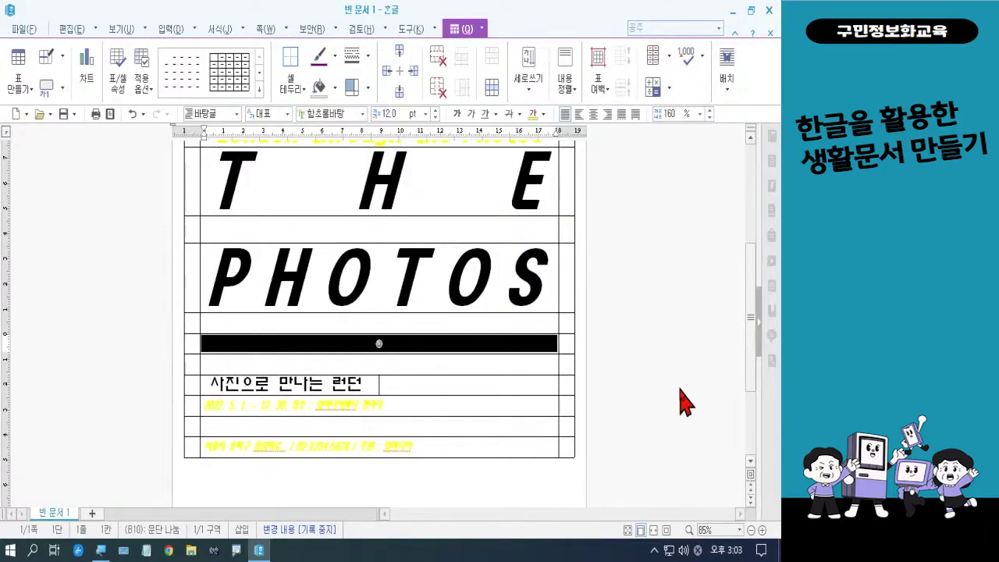
{"action": "key", "text": "l"}
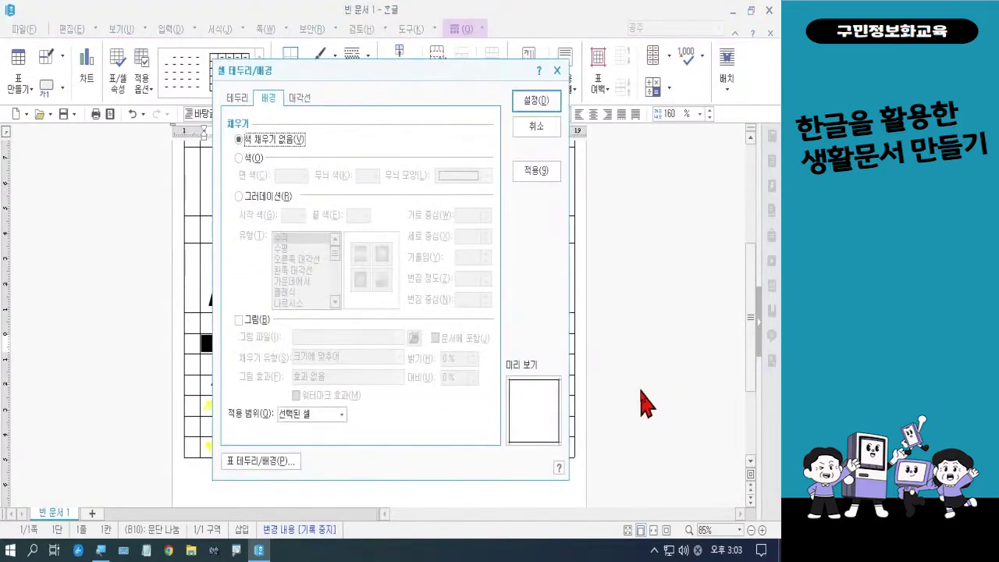
Step: Fill the empty middle cell two rows below PHOTOS with 런던1.jpg from the desktop folder 폼나는 문서 2회차, fitted to size and embedded
{"action": "left_click", "coordinate": [252, 320]}
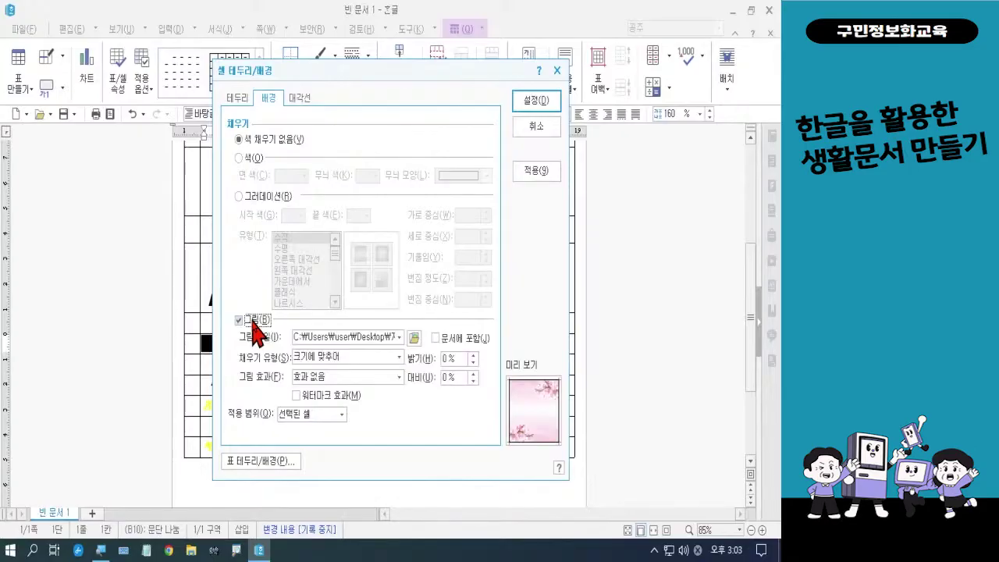
{"action": "left_click", "coordinate": [414, 338]}
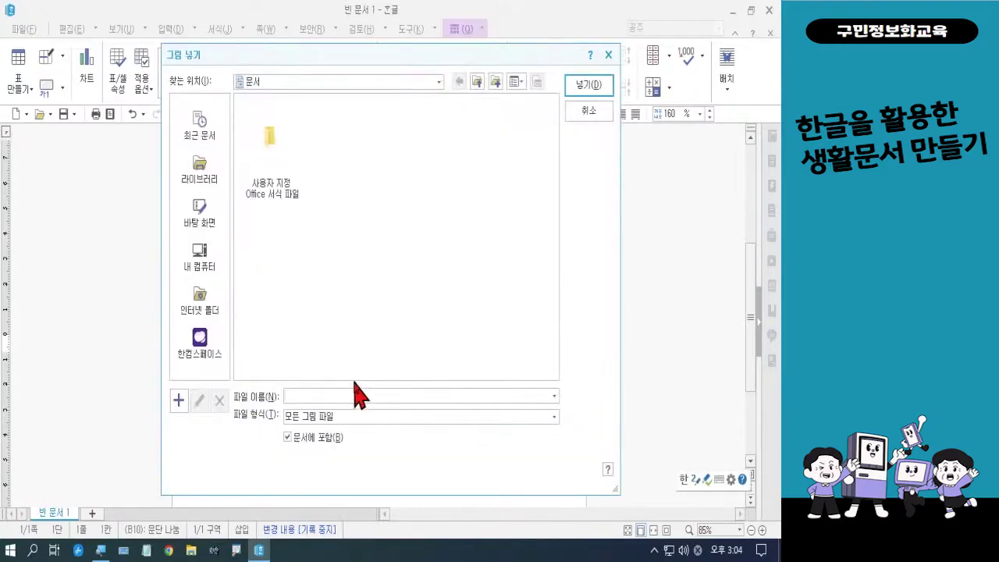
{"action": "left_click", "coordinate": [212, 220]}
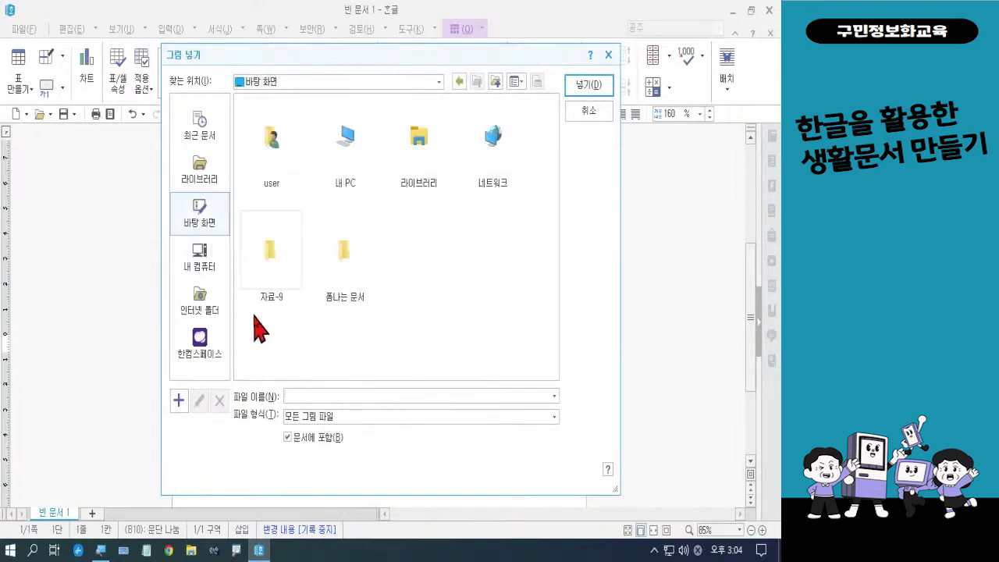
{"action": "double_click", "coordinate": [366, 291]}
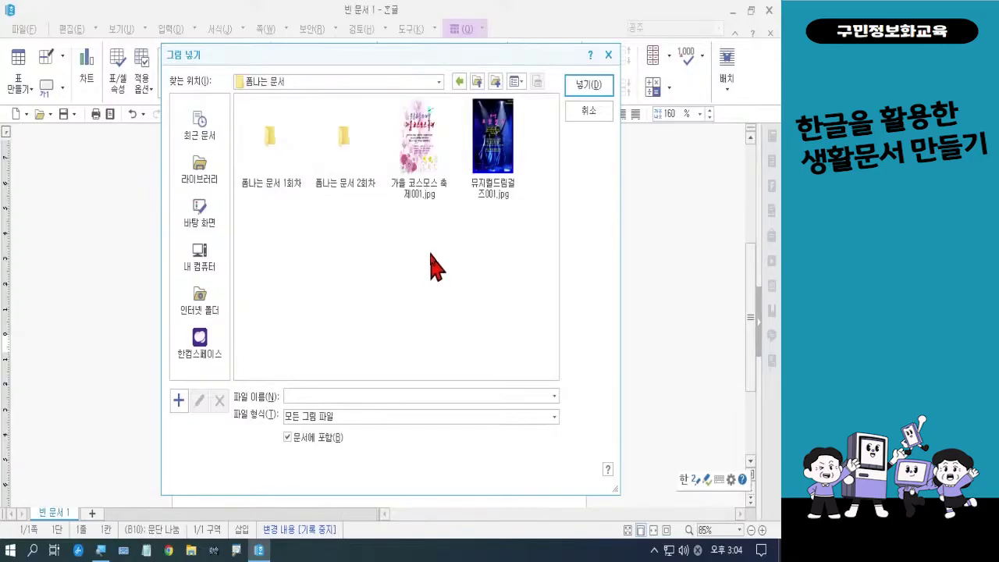
{"action": "double_click", "coordinate": [361, 167]}
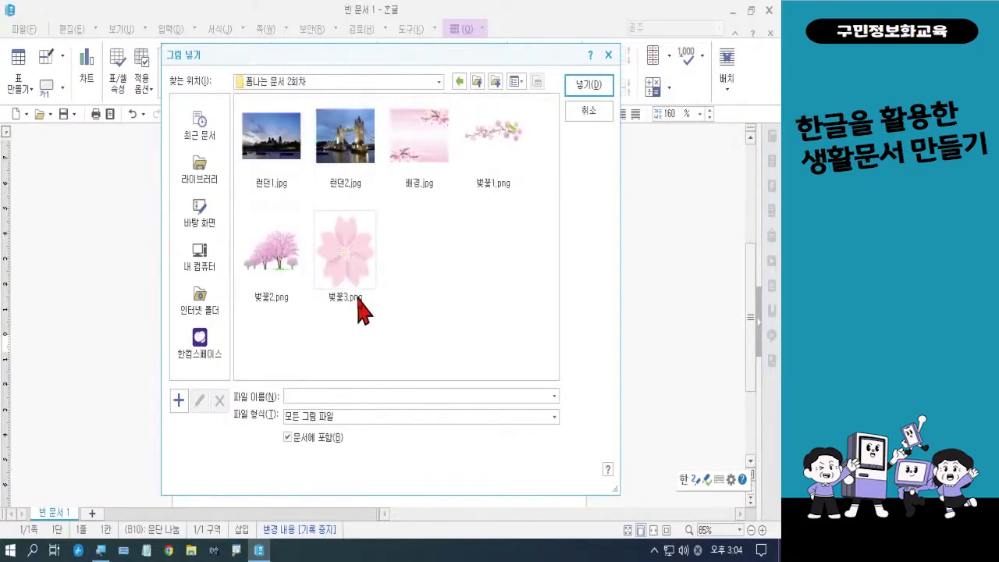
{"action": "left_click", "coordinate": [283, 155]}
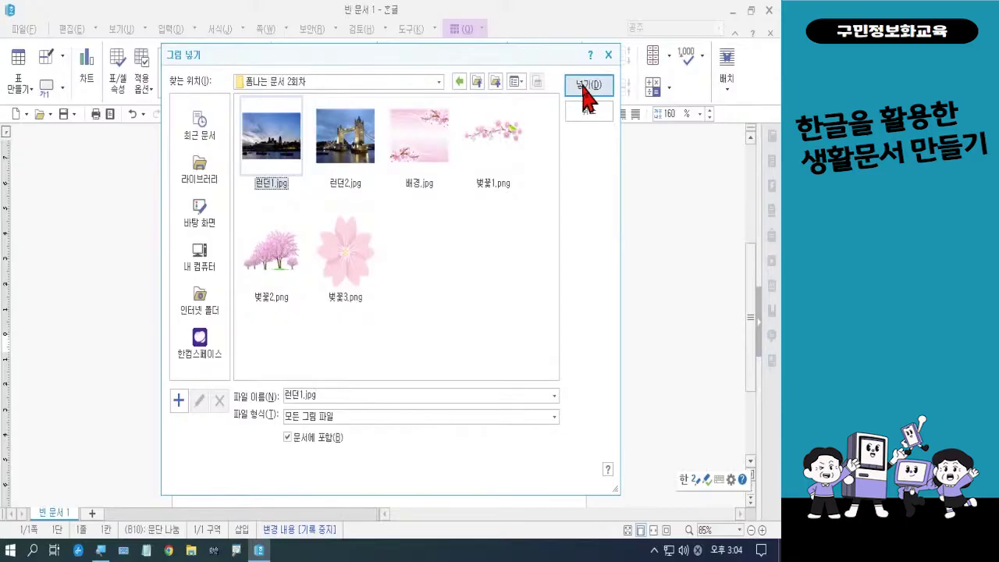
{"action": "left_click", "coordinate": [587, 86]}
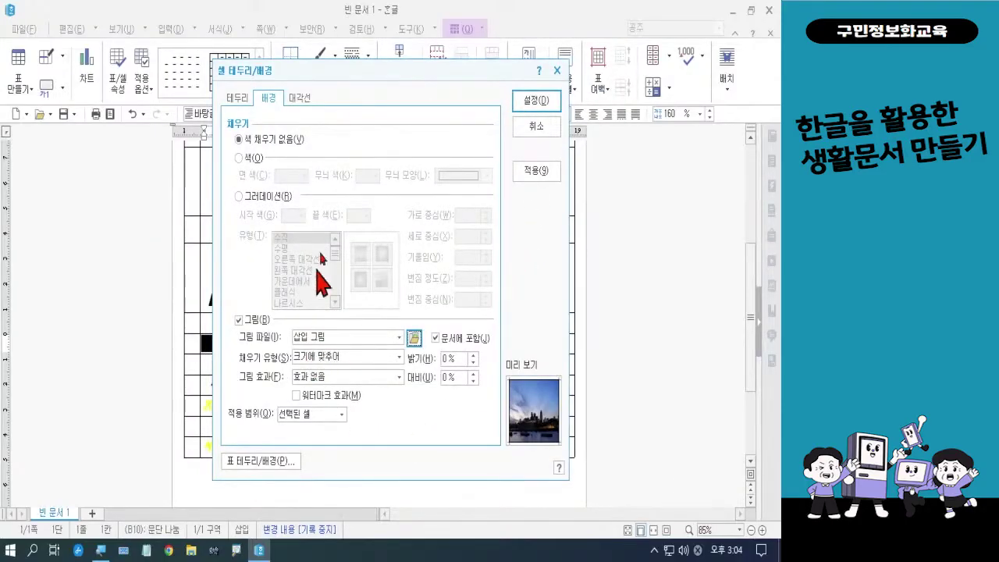
{"action": "left_click", "coordinate": [537, 101]}
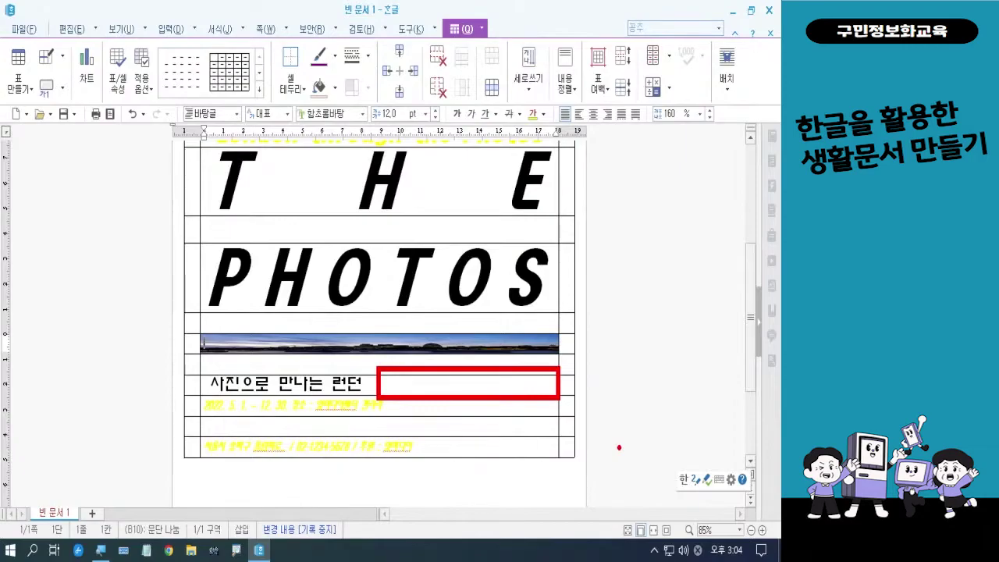
Step: Fill the empty cell beside 사진으로 만나는 런던 with the picture 런던2.jpg, fitted to size and embedded in the document
{"action": "mouse_move", "coordinate": [497, 358]}
{"action": "left_mouse_down"}
{"action": "mouse_move", "coordinate": [502, 382]}
{"action": "mouse_move", "coordinate": [520, 346]}
{"action": "left_mouse_up"}
{"action": "key", "text": "Escape"}
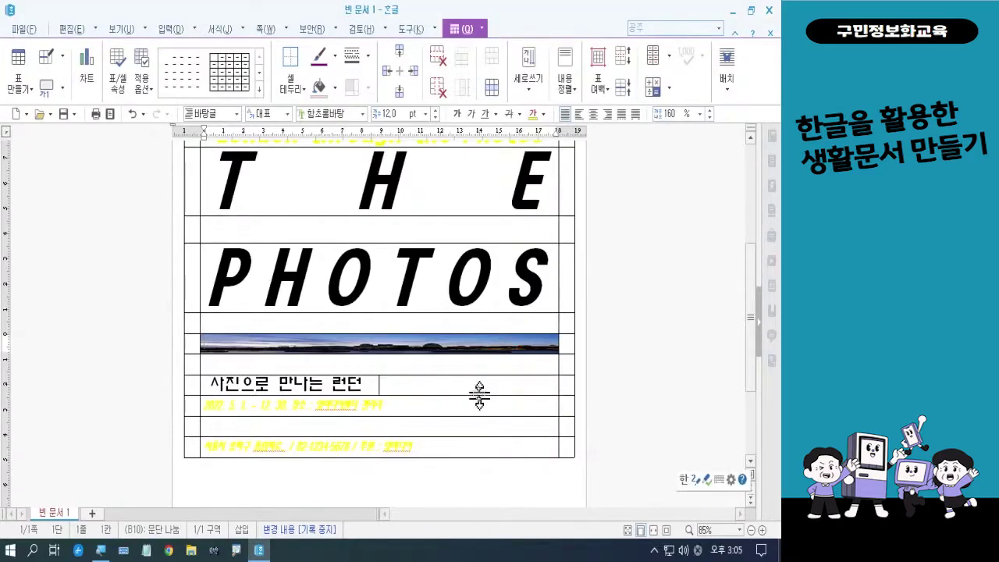
{"action": "left_click", "coordinate": [475, 382]}
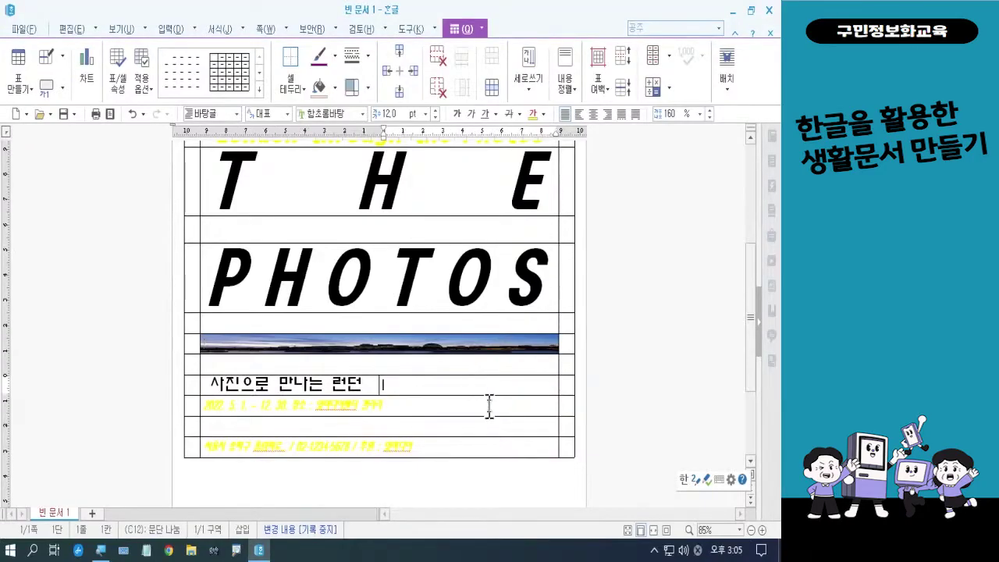
{"action": "key", "text": "F5"}
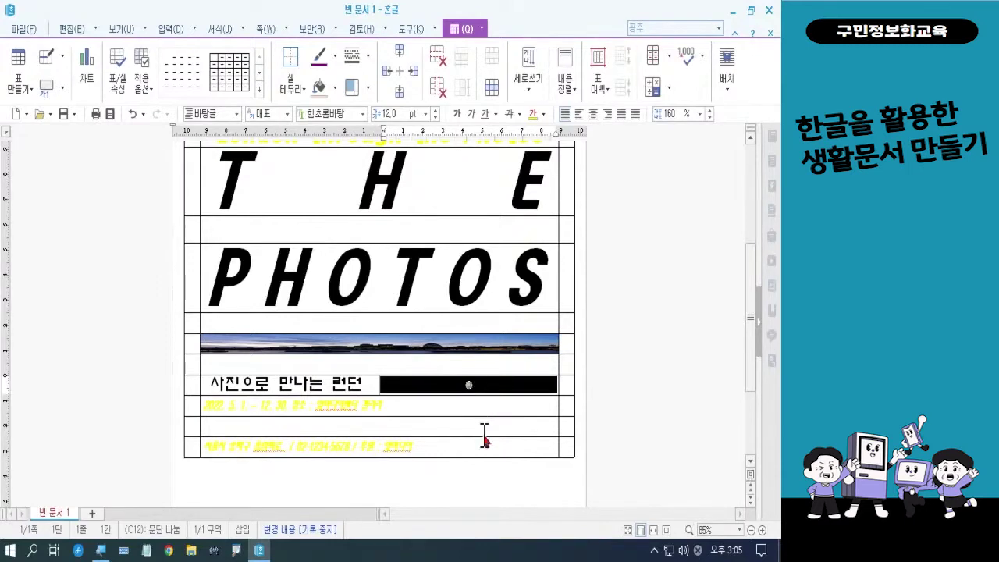
{"action": "key", "text": "c"}
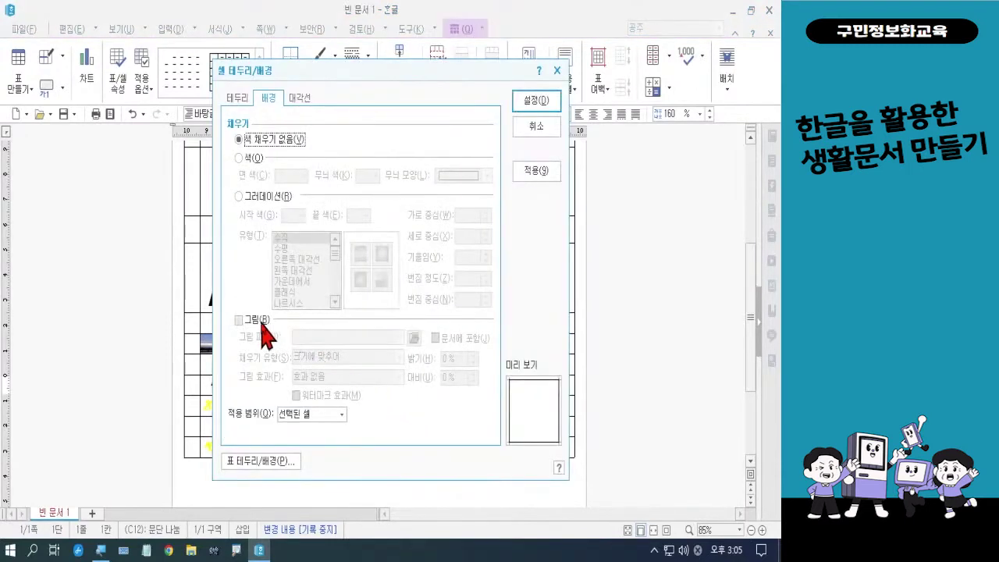
{"action": "left_click", "coordinate": [262, 322]}
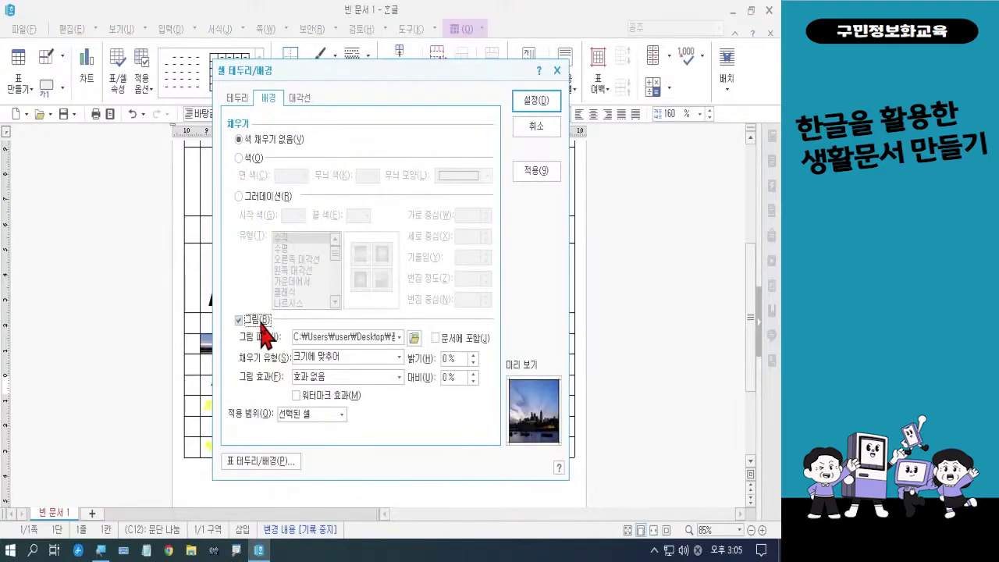
{"action": "left_click", "coordinate": [414, 338]}
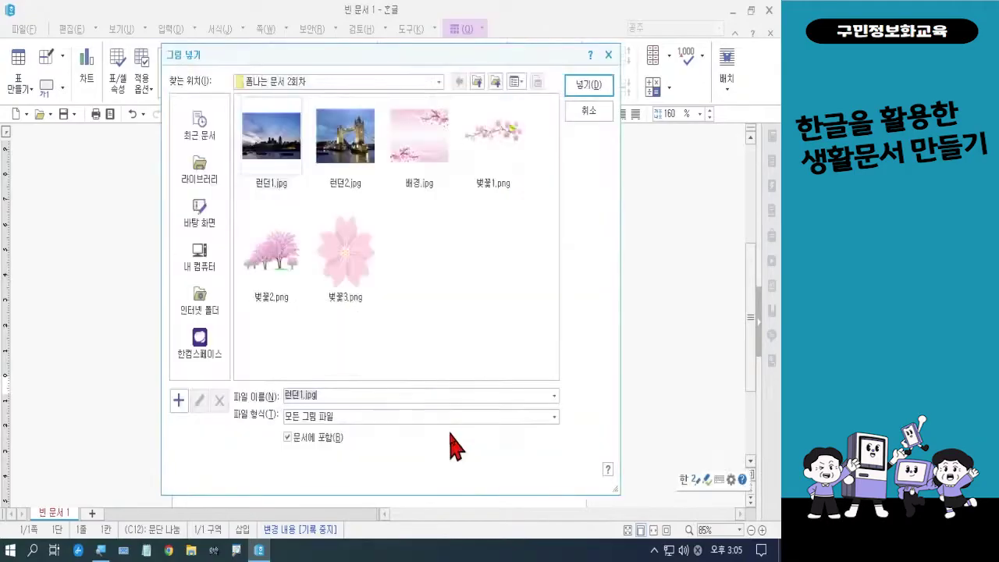
{"action": "left_click", "coordinate": [353, 161]}
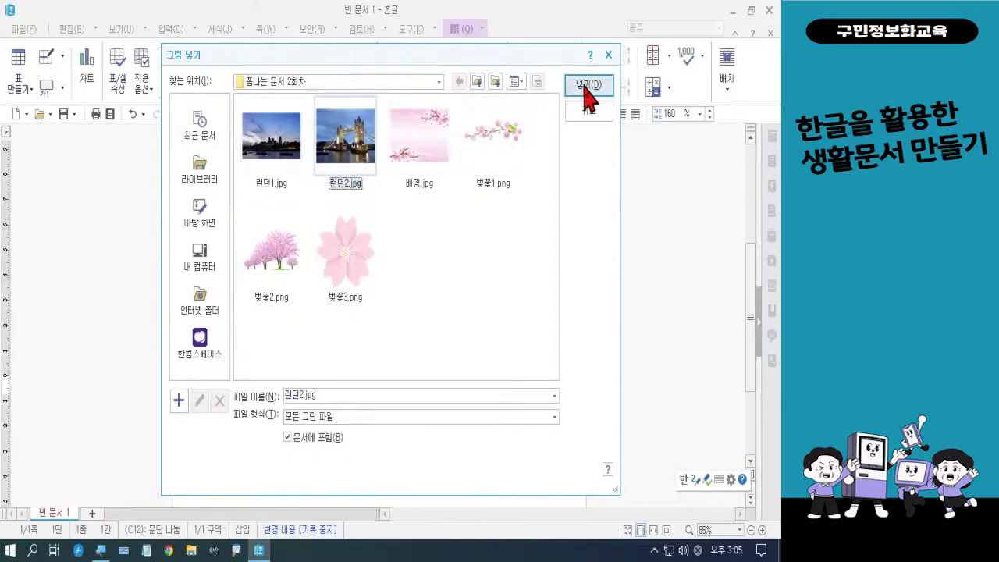
{"action": "left_click", "coordinate": [588, 86]}
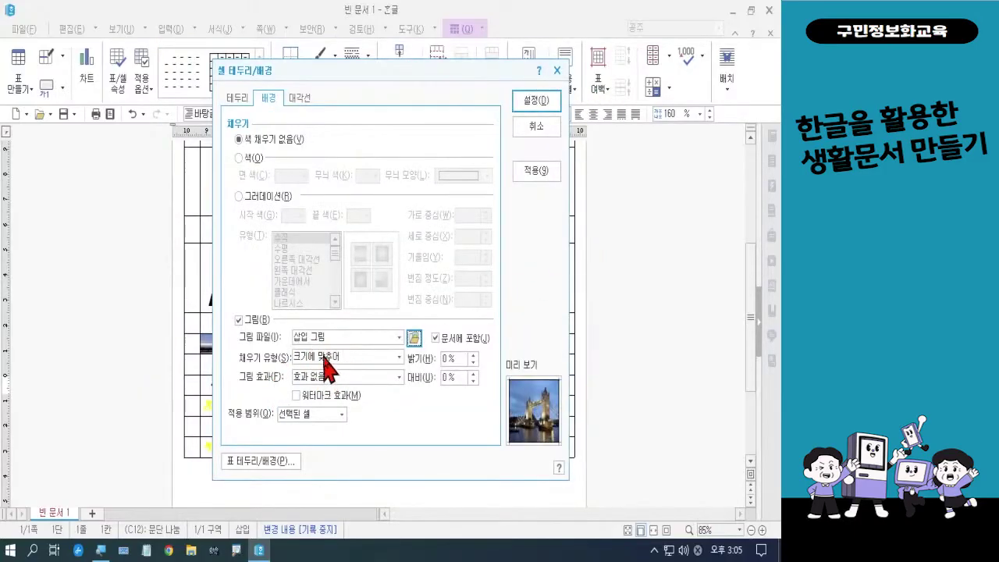
{"action": "left_click", "coordinate": [537, 101]}
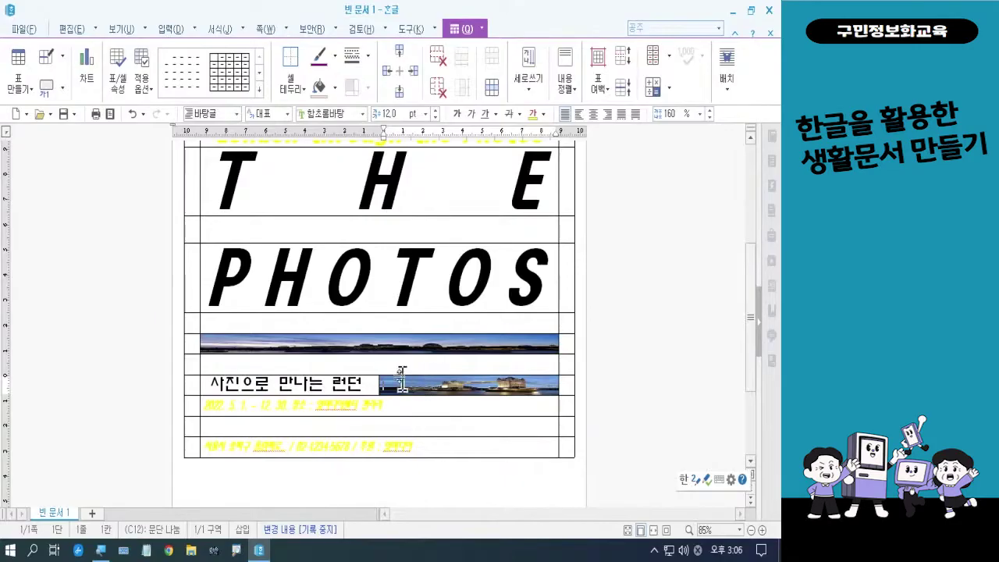
Step: Select the skyline photo cell and the 사진으로 만나는 런던 cell together and increase both row heights to about 3.8 cm
{"action": "left_click", "coordinate": [344, 346]}
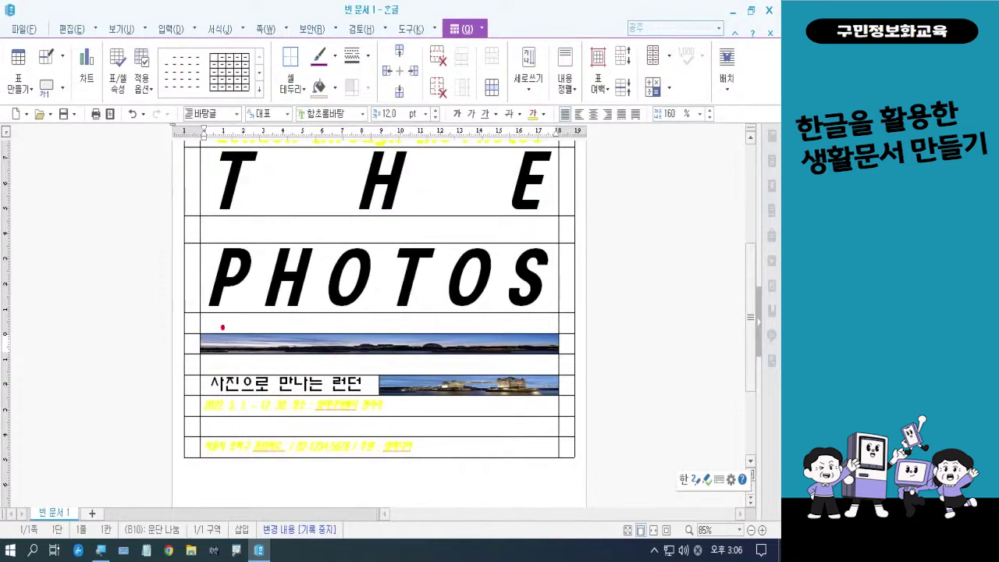
{"action": "mouse_move", "coordinate": [221, 327]}
{"action": "left_mouse_down"}
{"action": "mouse_move", "coordinate": [272, 348]}
{"action": "mouse_move", "coordinate": [527, 355]}
{"action": "left_mouse_up"}
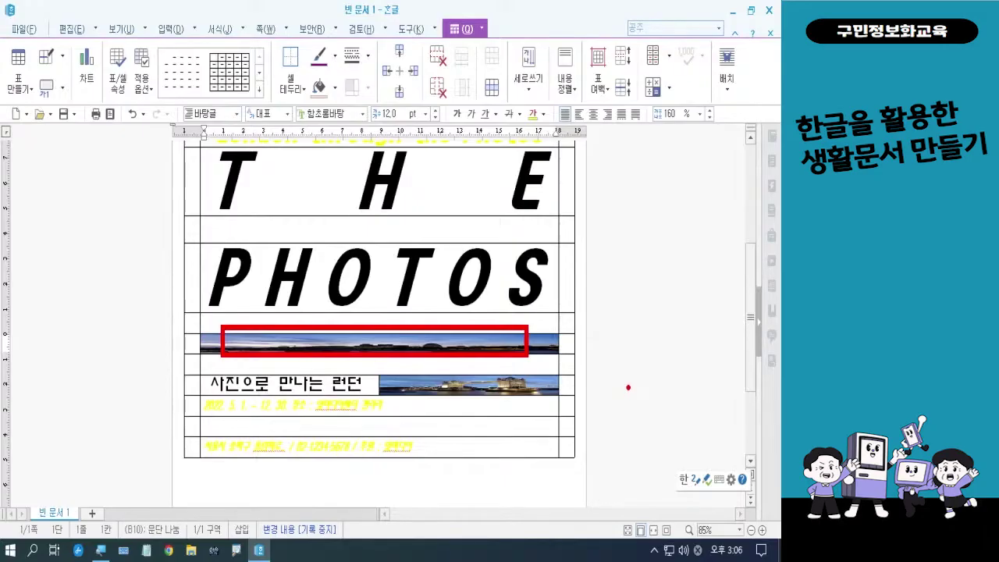
{"action": "key", "text": "Escape"}
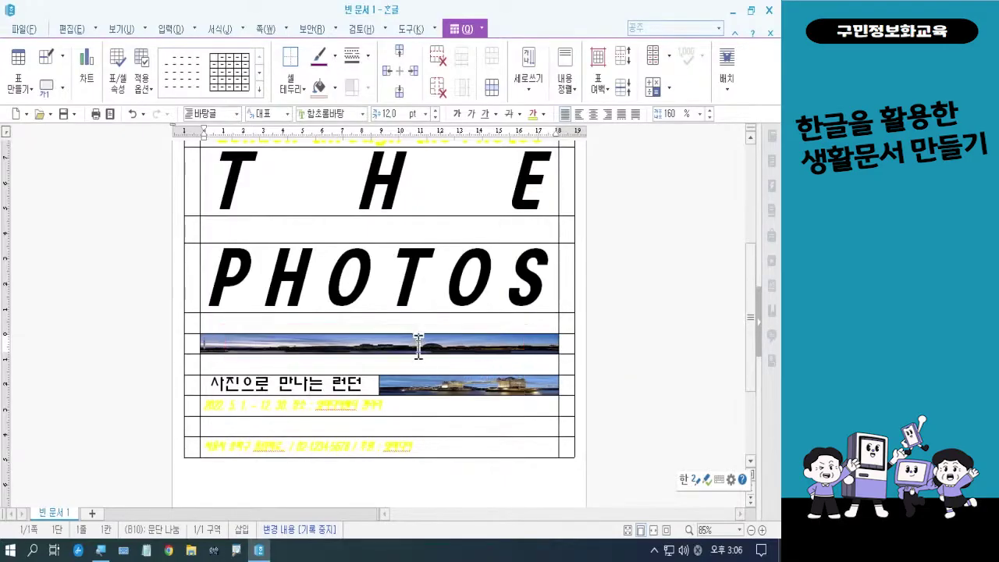
{"action": "key", "text": "F5"}
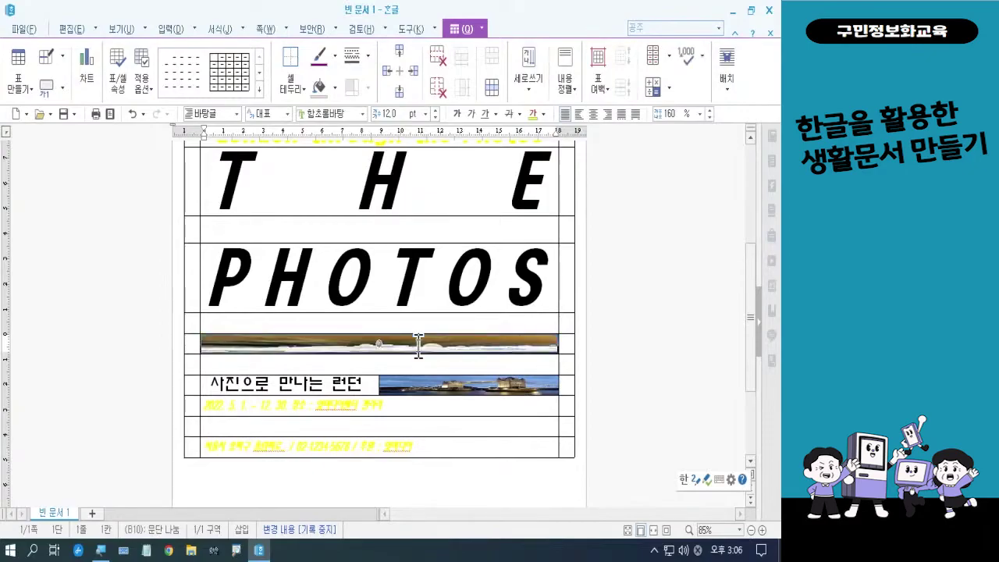
{"action": "left_click", "coordinate": [361, 383]}
{"action": "key", "text": "F5"}
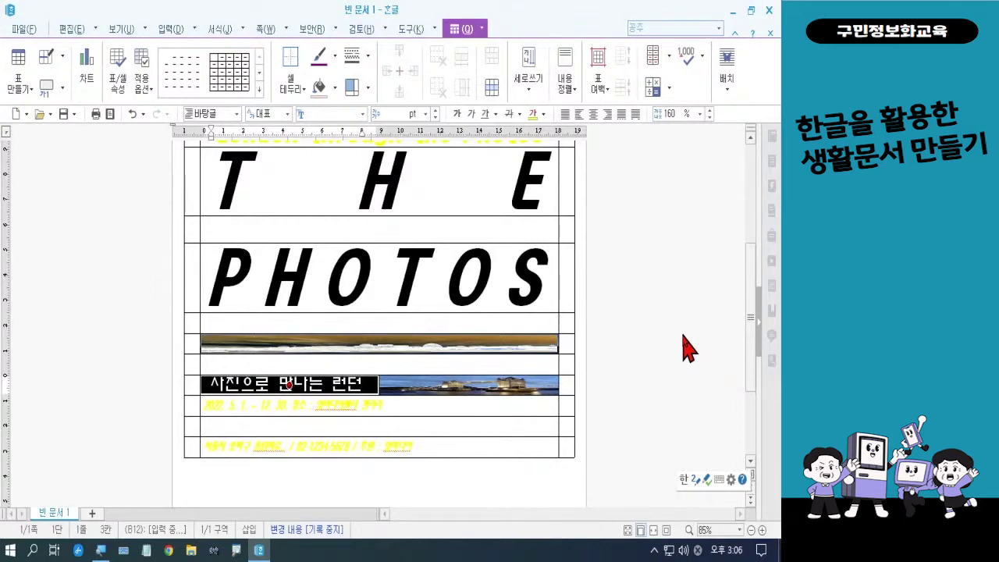
{"action": "key", "text": "ctrl+Down"}
{"action": "key", "text": "ctrl+Down"}
{"action": "key", "text": "ctrl+Down"}
{"action": "key", "text": "ctrl+Down"}
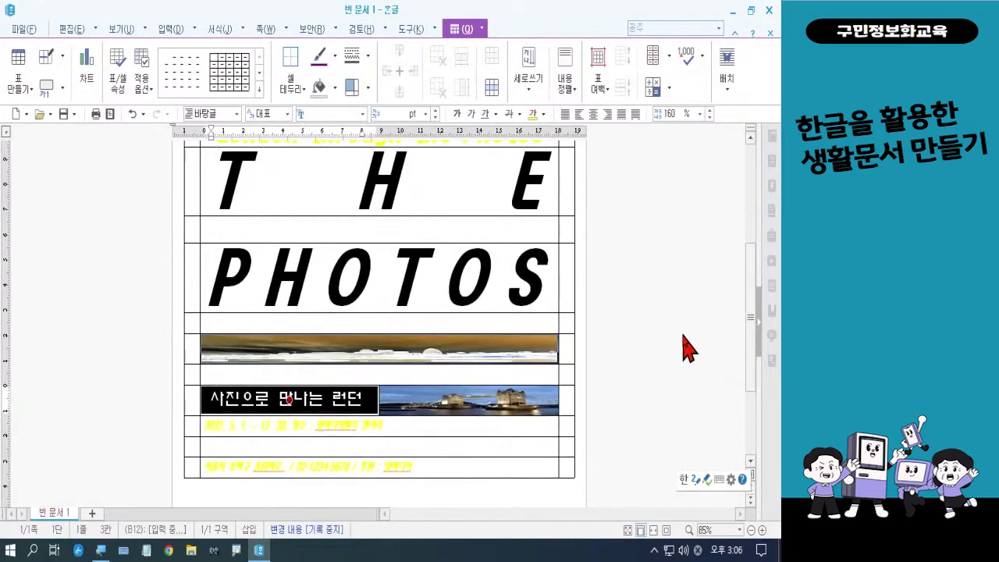
{"action": "key", "text": "ctrl+Down"}
{"action": "key", "text": "ctrl+Down"}
{"action": "key", "text": "ctrl+Down"}
{"action": "key", "text": "ctrl+Down"}
{"action": "key", "text": "ctrl+Down"}
{"action": "key", "text": "ctrl+Down"}
{"action": "key", "text": "ctrl+Down"}
{"action": "key", "text": "ctrl+Down"}
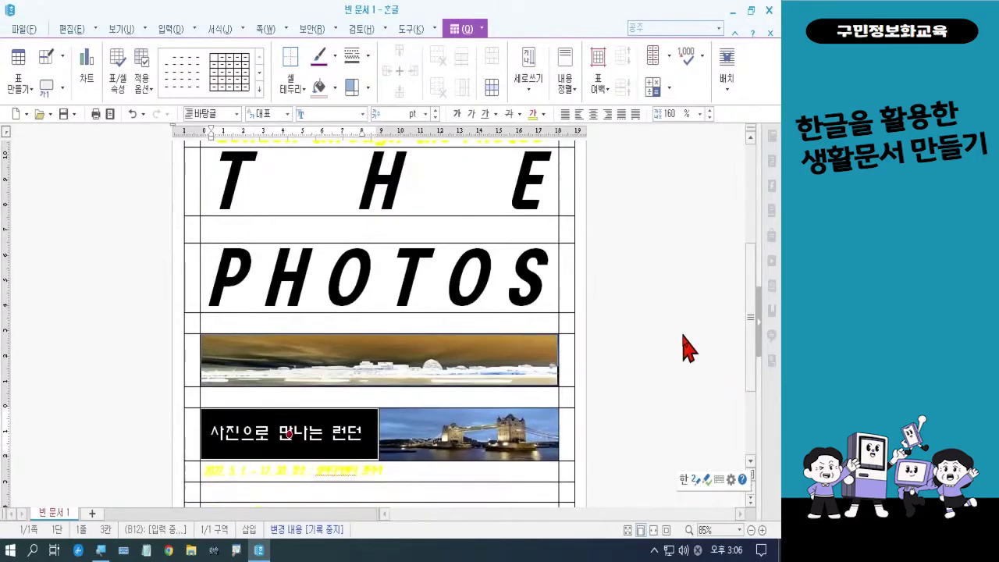
{"action": "key", "text": "ctrl+Down"}
{"action": "key", "text": "ctrl+Down"}
{"action": "key", "text": "ctrl+Down"}
{"action": "key", "text": "ctrl+Down"}
{"action": "key", "text": "ctrl+Down"}
{"action": "key", "text": "ctrl+Down"}
{"action": "key", "text": "ctrl+Down"}
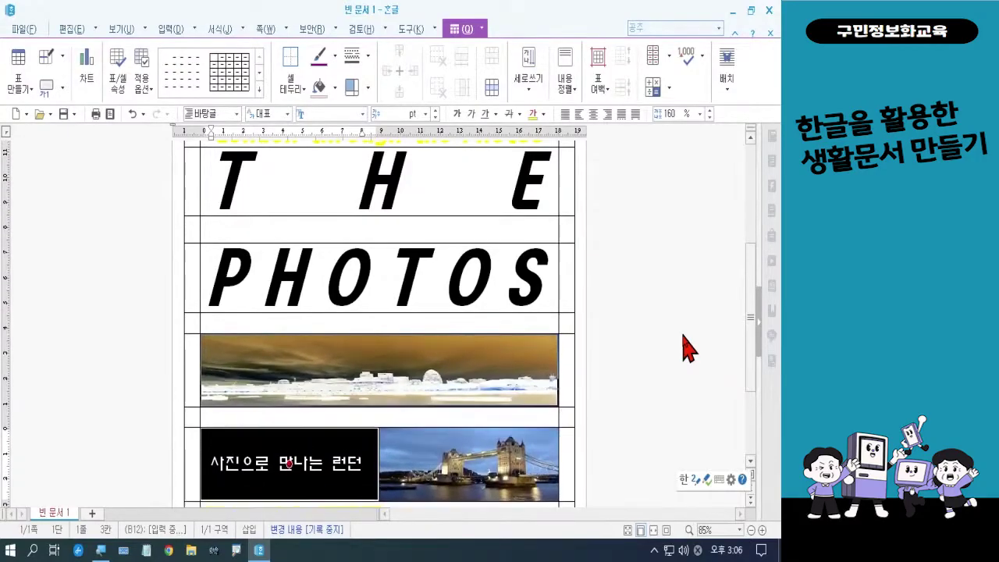
{"action": "key", "text": "ctrl+Down"}
{"action": "key", "text": "ctrl+Down"}
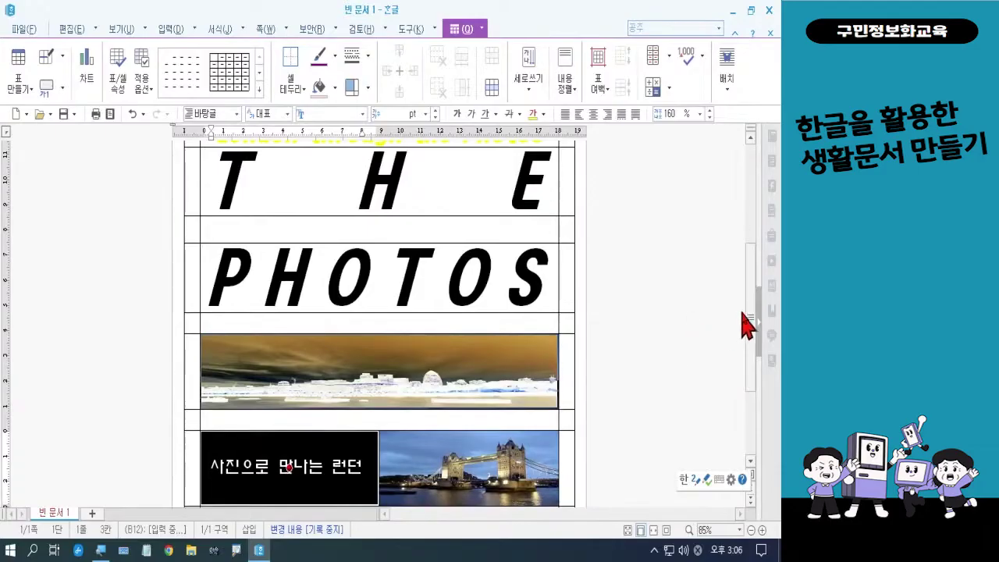
Step: Increase the height of the empty row between the date and address rows to about 2.1 cm and clear the selection
{"action": "left_click_drag", "start_coordinate": [751, 323], "coordinate": [747, 375]}
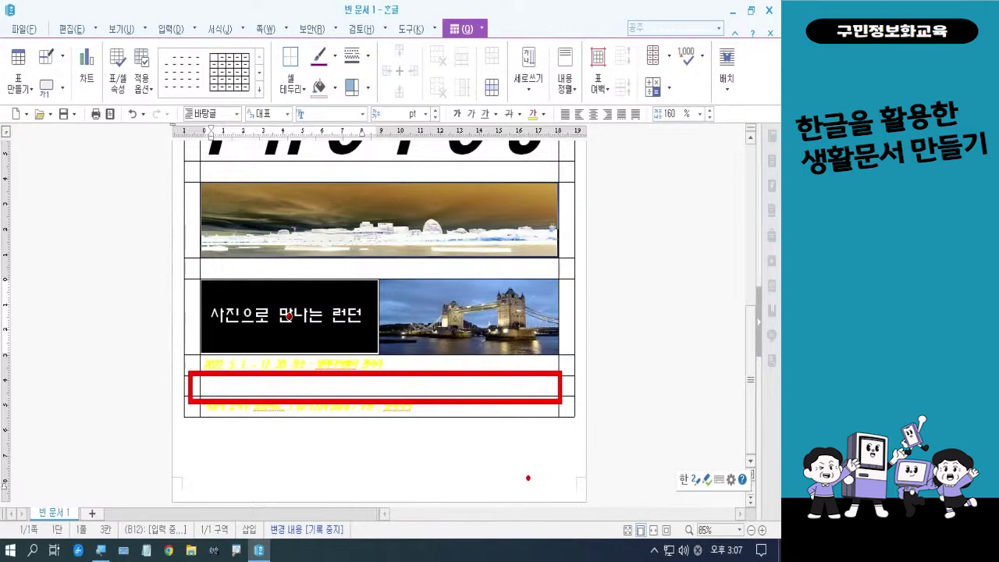
{"action": "left_click", "coordinate": [394, 386]}
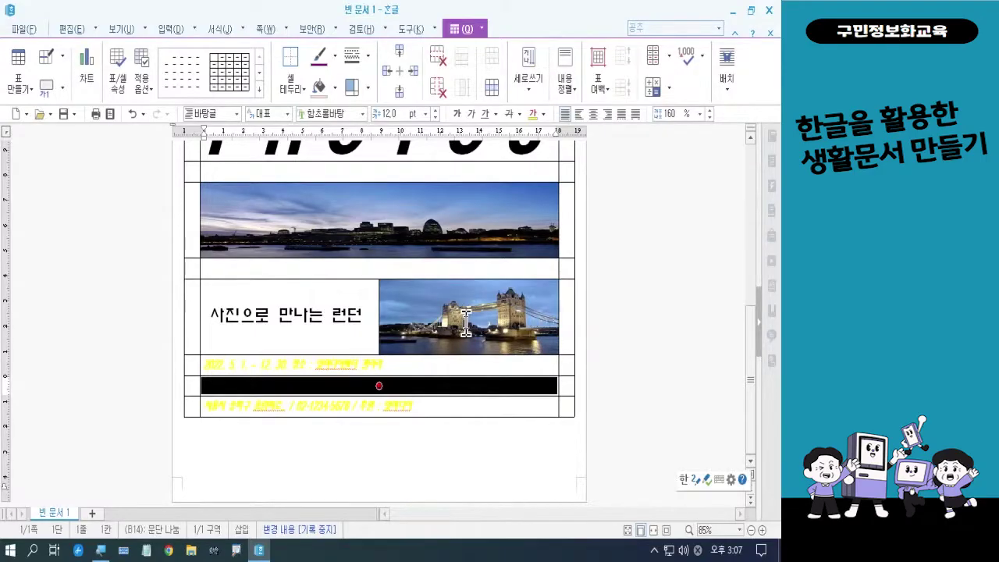
{"action": "key", "text": "ctrl+Down"}
{"action": "key", "text": "ctrl+Down"}
{"action": "key", "text": "ctrl+Down"}
{"action": "key", "text": "ctrl+Down"}
{"action": "key", "text": "ctrl+Down"}
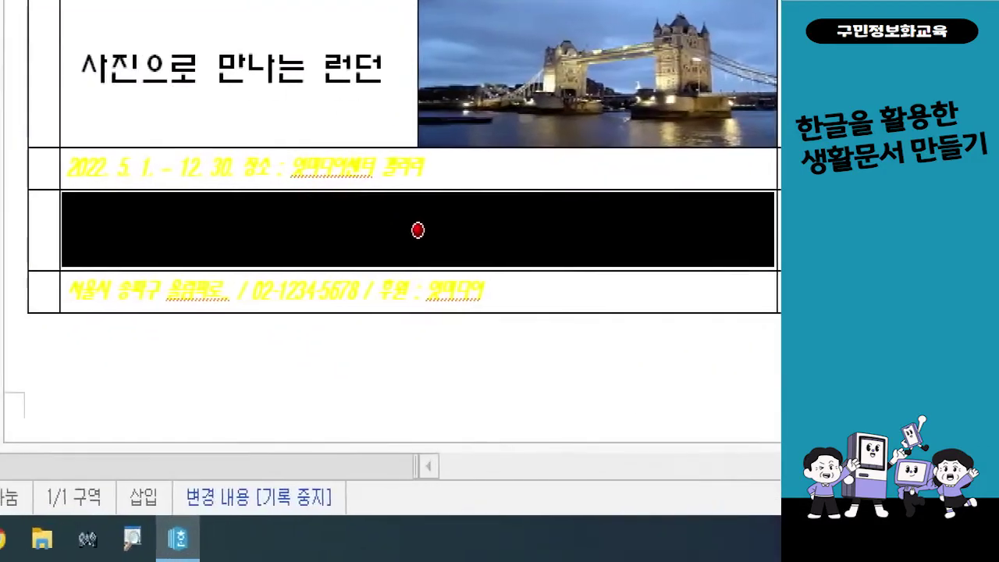
{"action": "mouse_move", "coordinate": [130, 413]}
{"action": "left_mouse_down"}
{"action": "mouse_move", "coordinate": [50, 429]}
{"action": "mouse_move", "coordinate": [110, 366]}
{"action": "mouse_move", "coordinate": [128, 428]}
{"action": "left_mouse_up"}
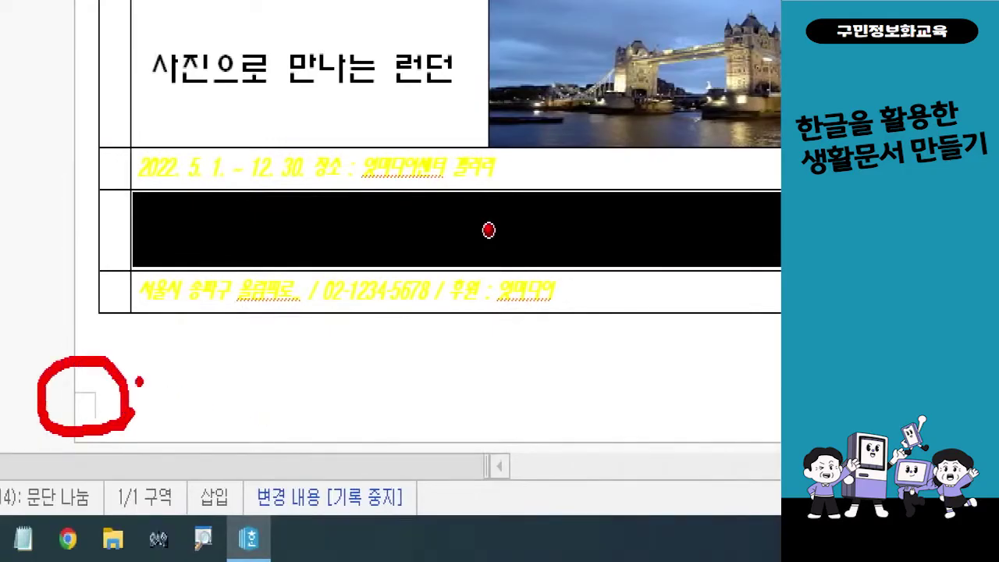
{"action": "left_click_drag", "start_coordinate": [91, 355], "coordinate": [170, 358]}
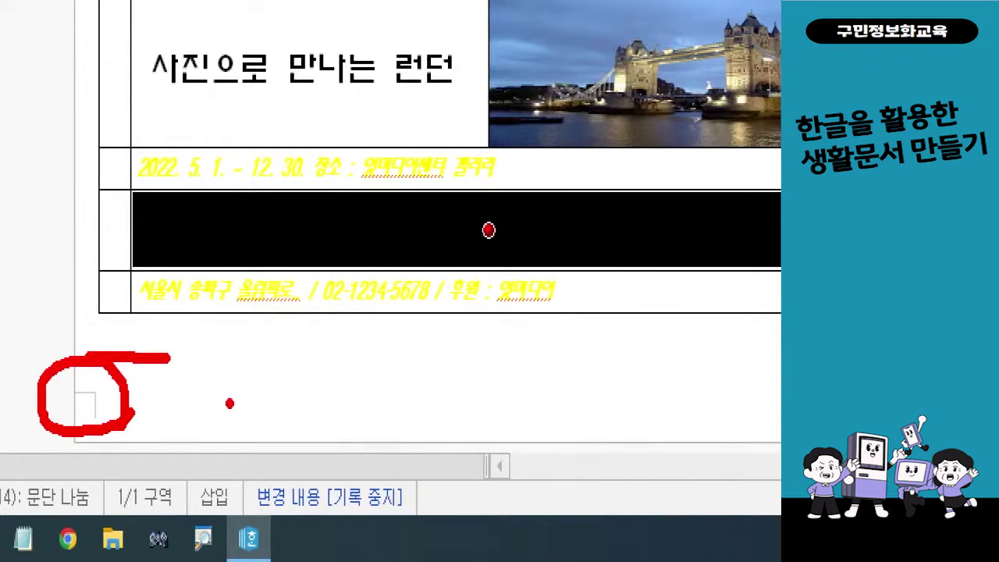
{"action": "key", "text": "Escape"}
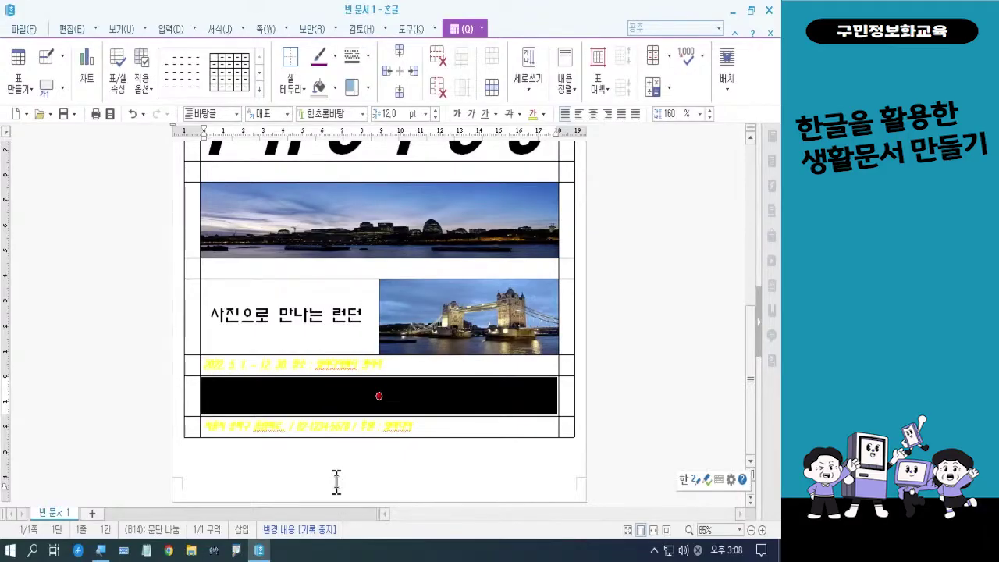
{"action": "left_click", "coordinate": [337, 481]}
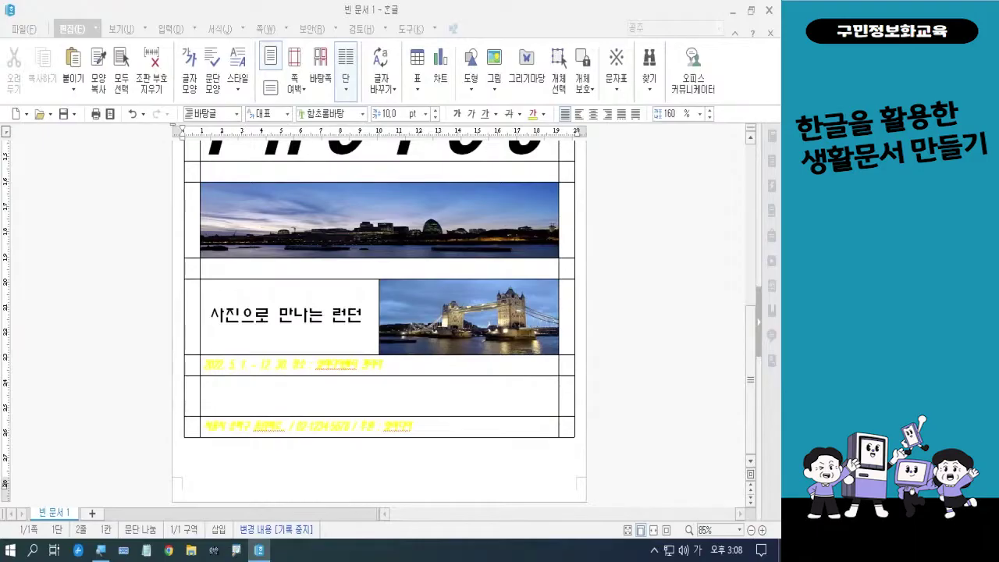
Step: Select every cell of the poster table and set a solid black background fill
{"action": "left_click", "coordinate": [368, 267]}
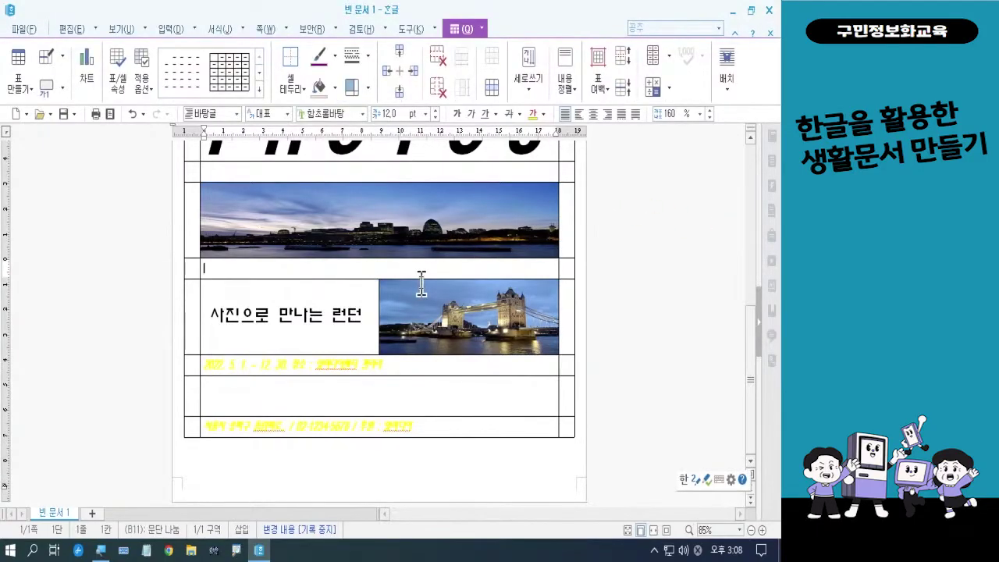
{"action": "scroll", "coordinate": [421, 282], "scroll_direction": "up", "scroll_amount": 9}
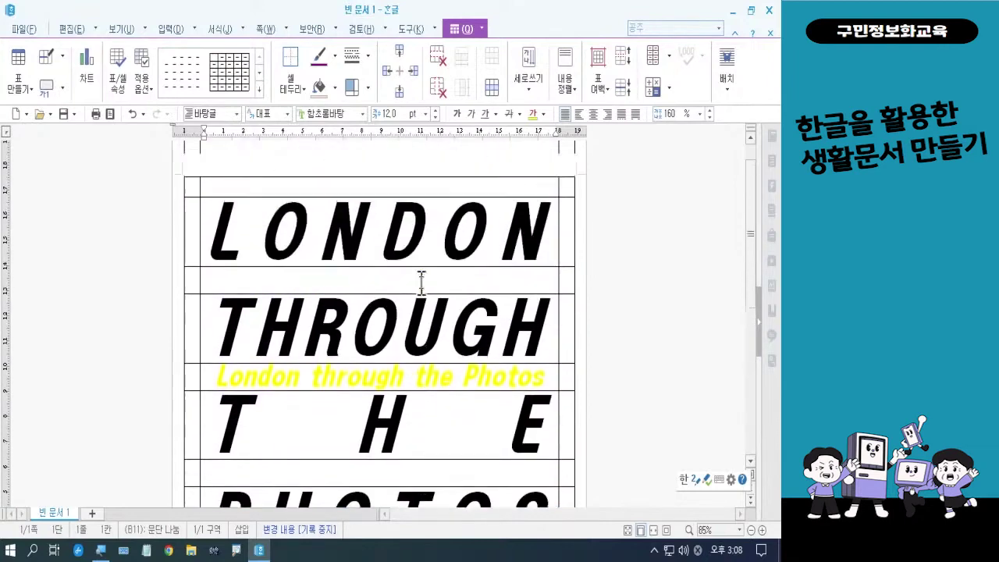
{"action": "left_click", "coordinate": [421, 278]}
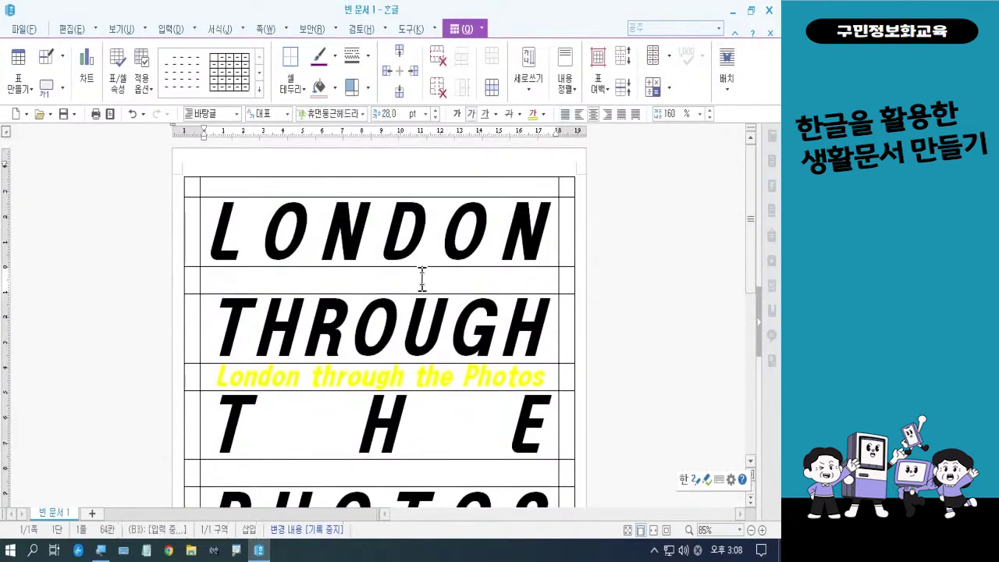
{"action": "key", "text": "F5"}
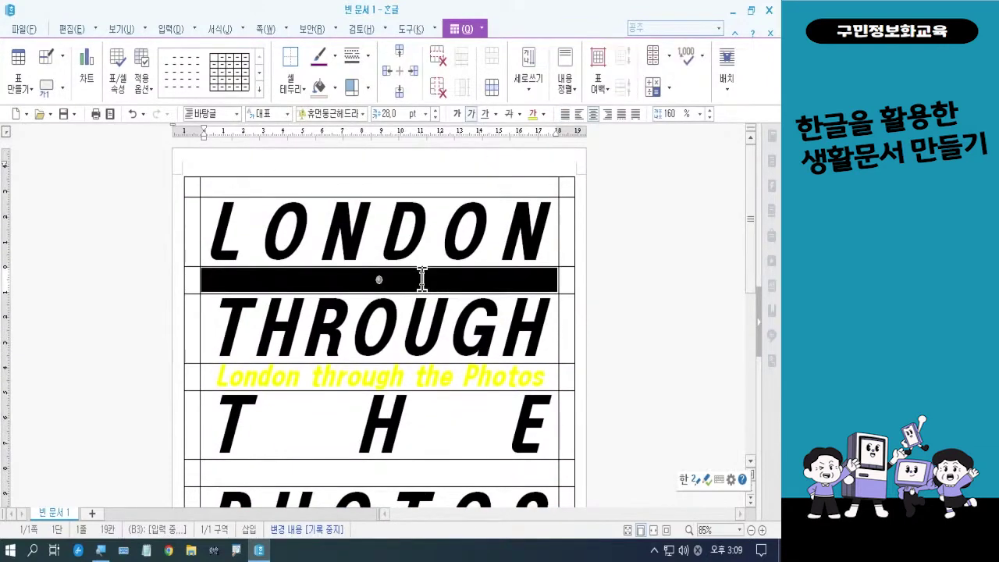
{"action": "key", "text": "F5"}
{"action": "key", "text": "F5"}
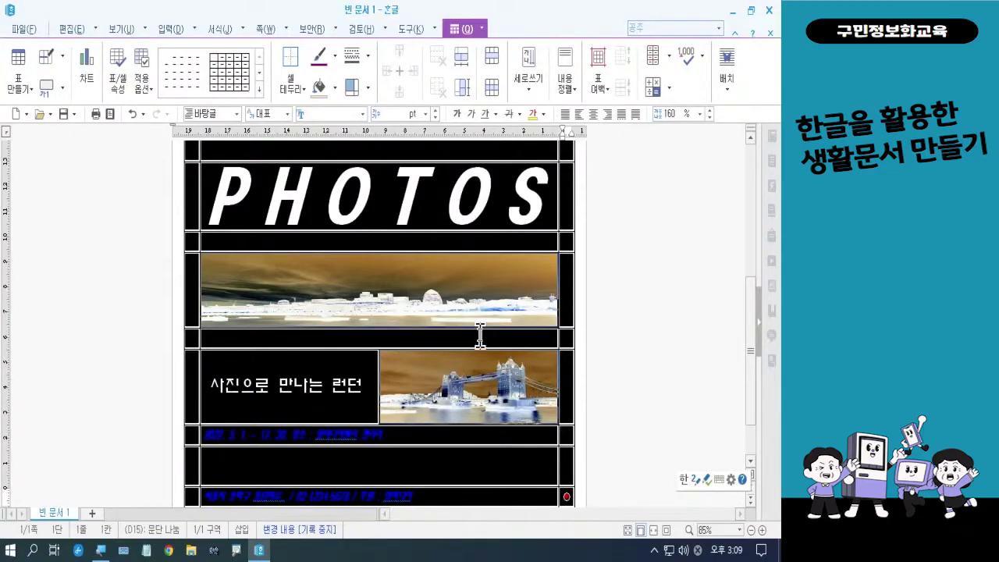
{"action": "key", "text": "l"}
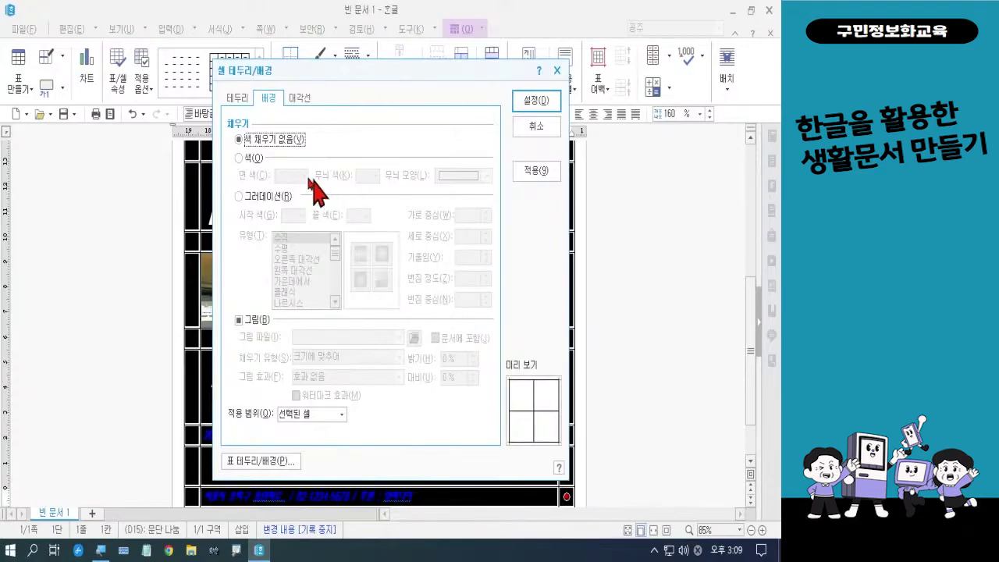
{"action": "left_click", "coordinate": [252, 159]}
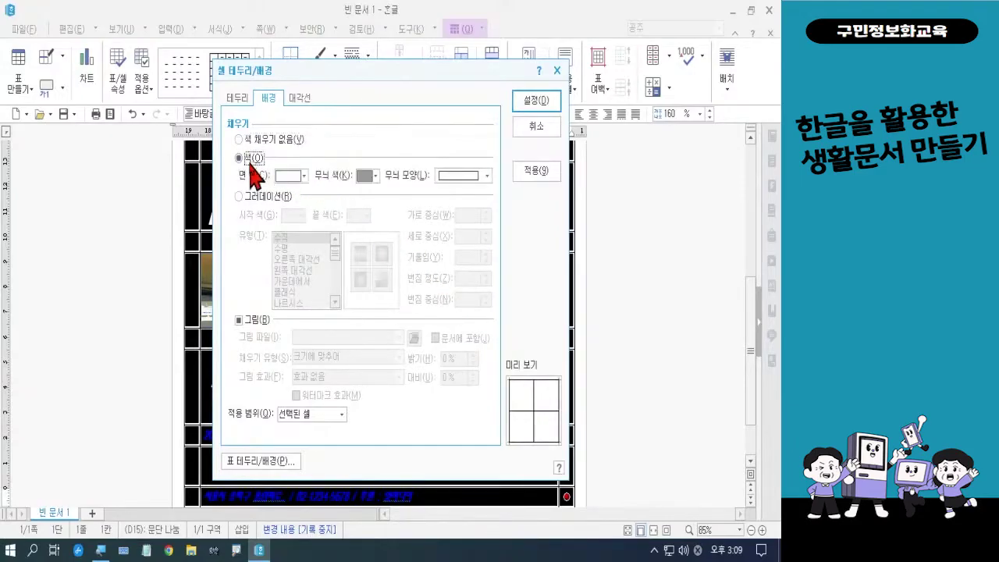
{"action": "left_click", "coordinate": [287, 176]}
{"action": "left_click", "coordinate": [281, 217]}
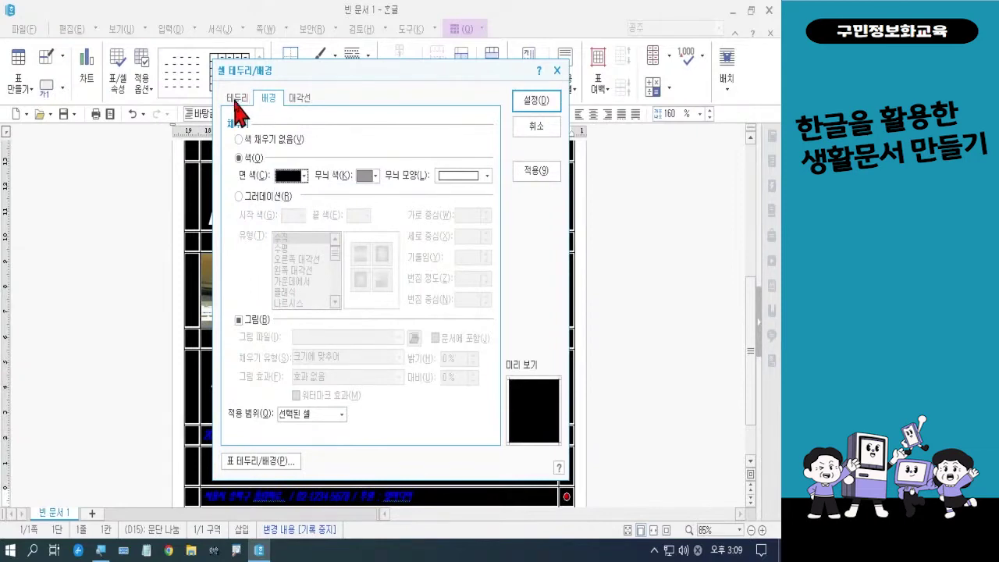
Step: Set all borders of the selected table cells to 선 없음, apply the cell formatting and clear the selection
{"action": "left_click", "coordinate": [236, 99]}
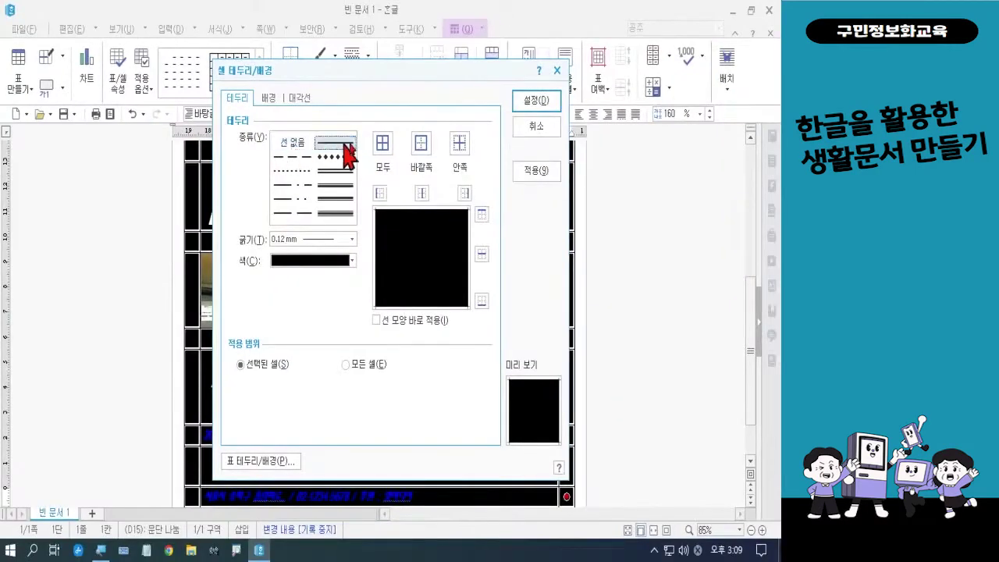
{"action": "left_click", "coordinate": [297, 143]}
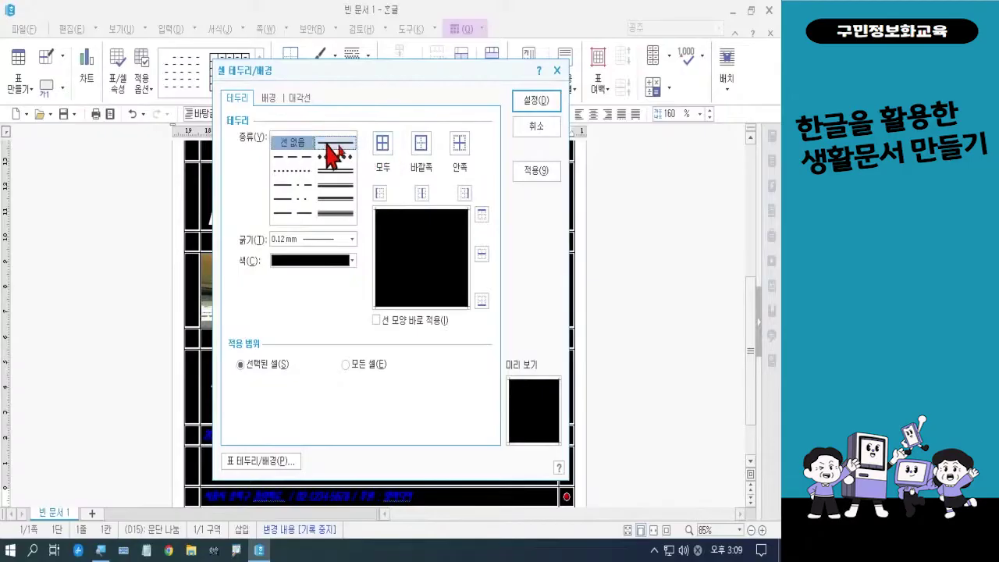
{"action": "left_click", "coordinate": [382, 144]}
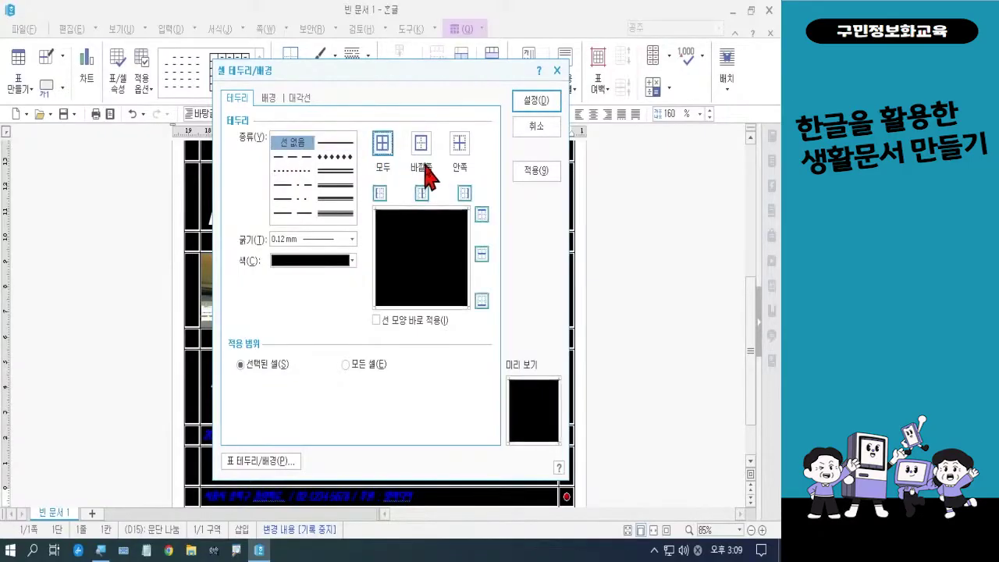
{"action": "left_click", "coordinate": [536, 101]}
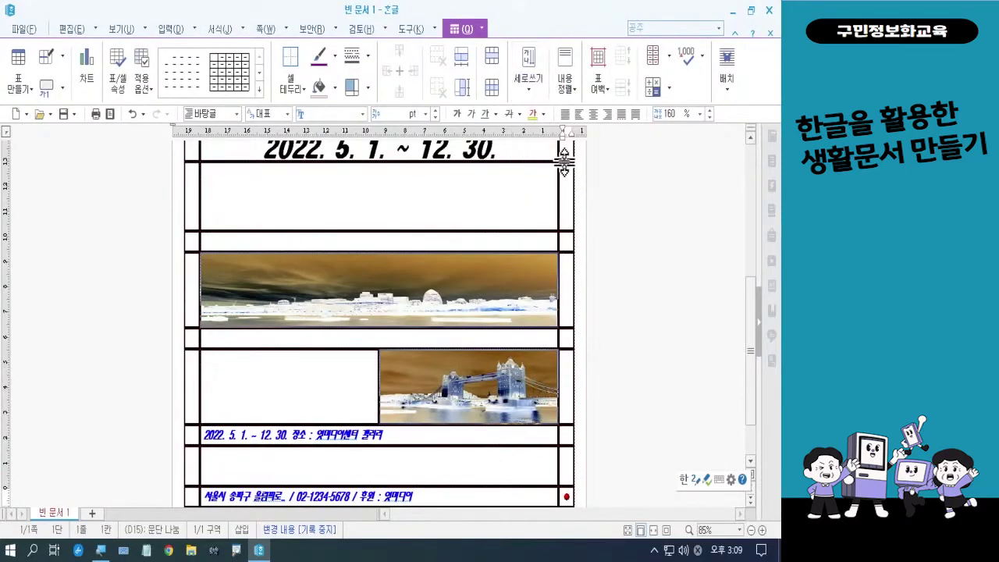
{"action": "key", "text": "Escape"}
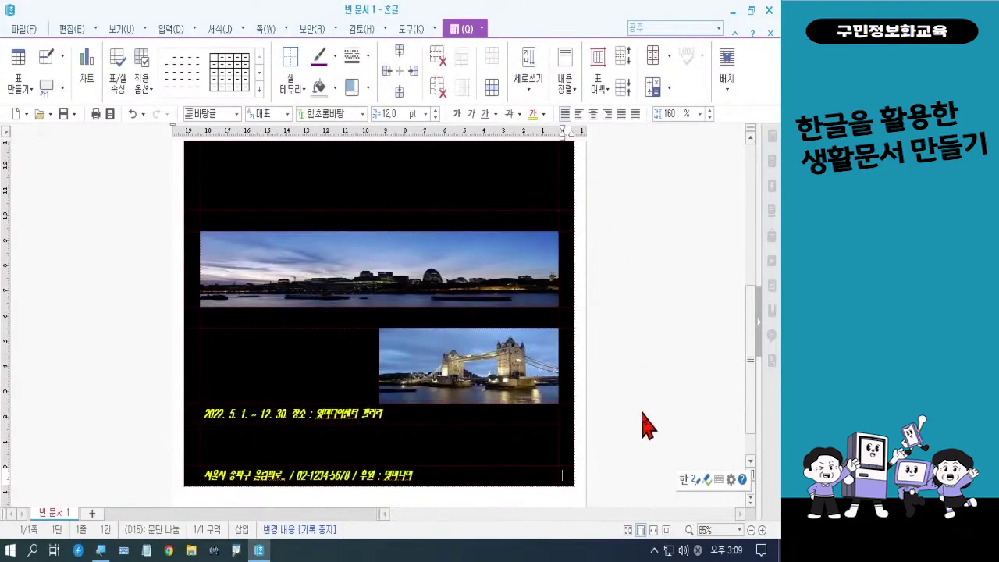
Step: Select the LONDON, THROUGH, THE and PHOTOS cells together, fill them with solid red and clear the selection
{"action": "scroll", "coordinate": [638, 414], "scroll_direction": "up", "scroll_amount": 5}
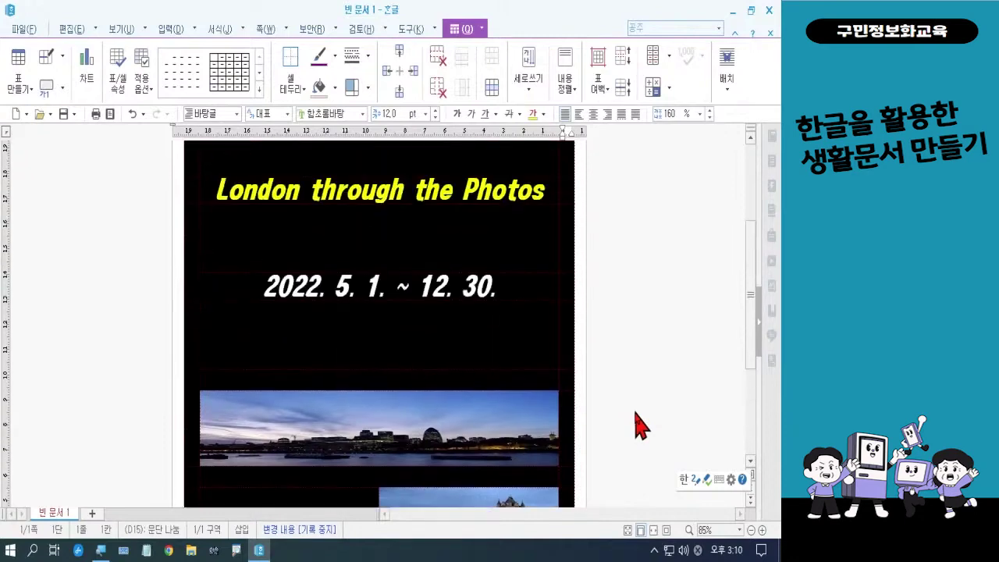
{"action": "scroll", "coordinate": [638, 425], "scroll_direction": "up", "scroll_amount": 4}
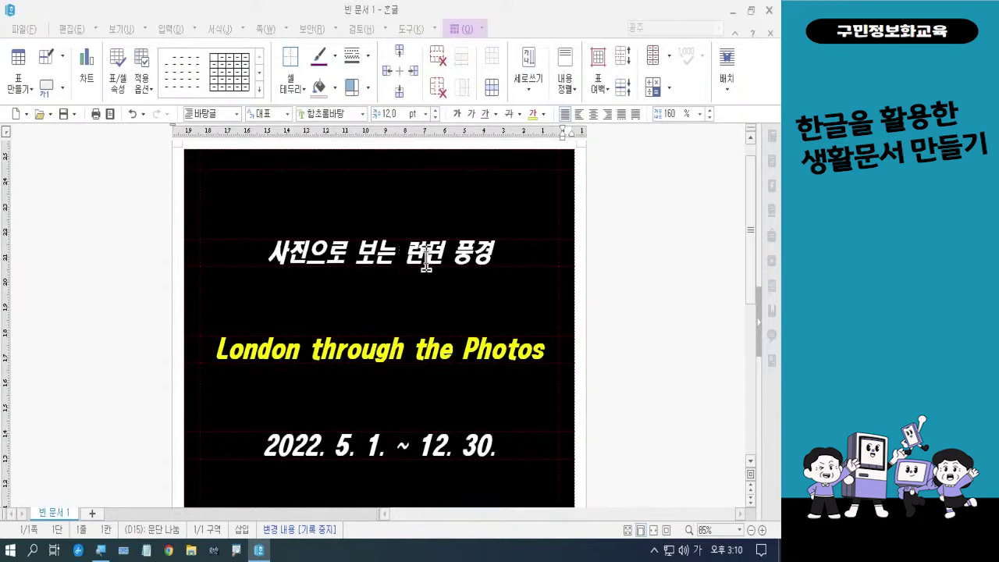
{"action": "left_click", "coordinate": [408, 201]}
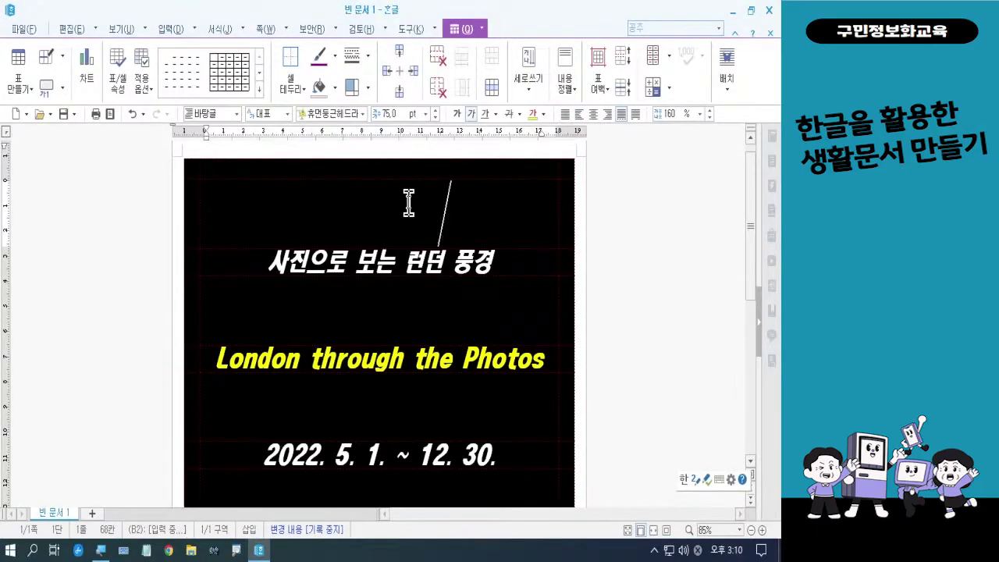
{"action": "key", "text": "ctrl+F10"}
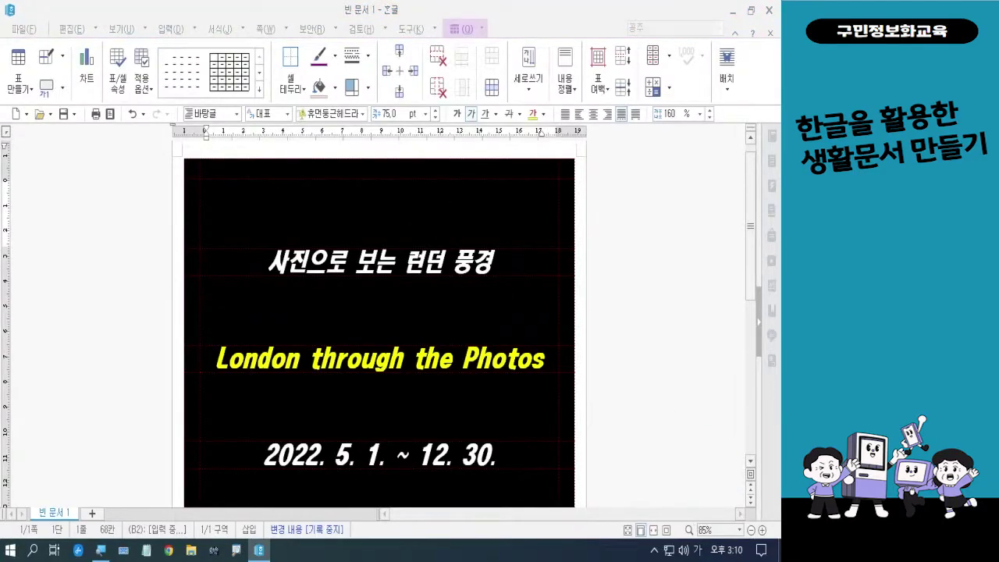
{"action": "left_click", "coordinate": [404, 217]}
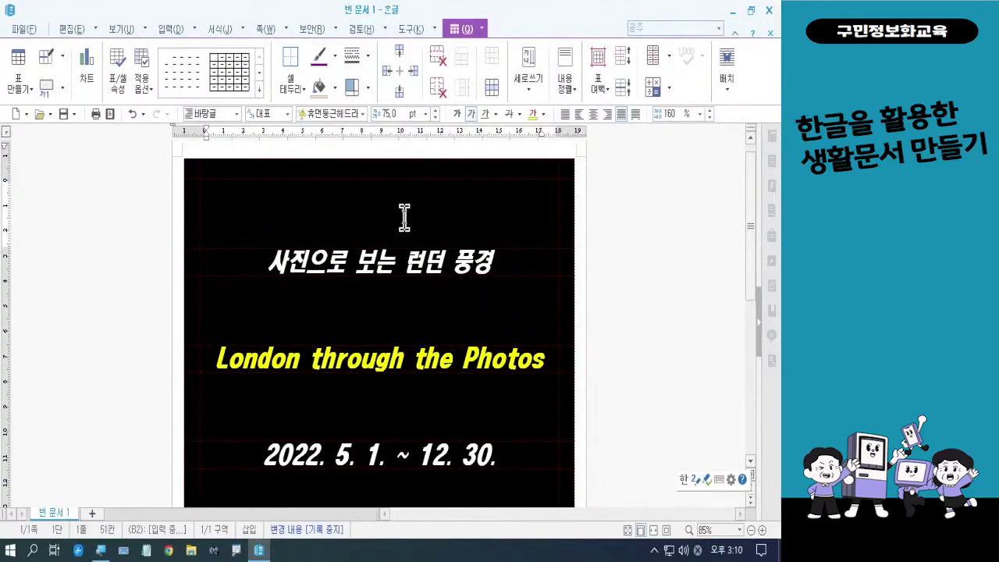
{"action": "key", "text": "F5"}
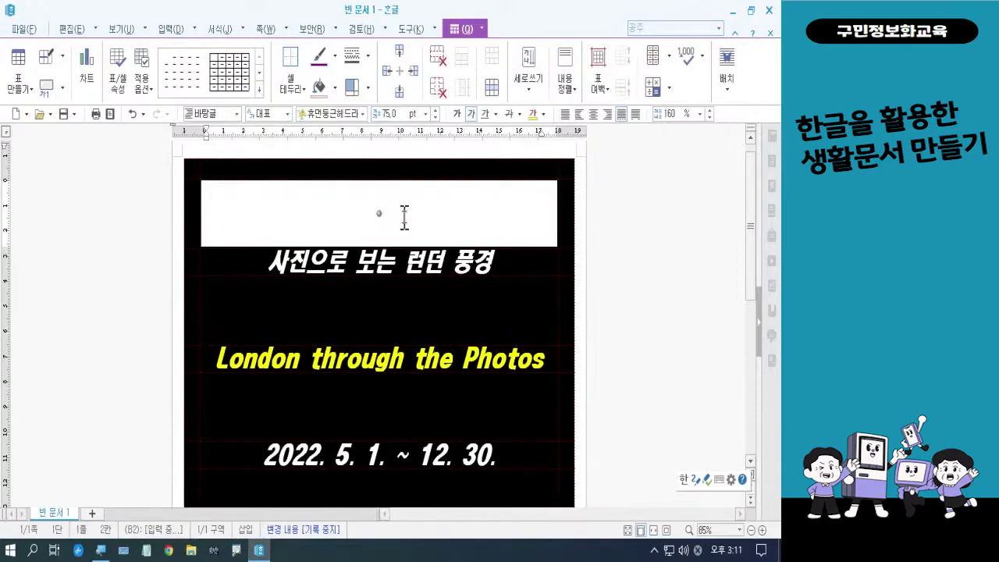
{"action": "left_click", "coordinate": [417, 307]}
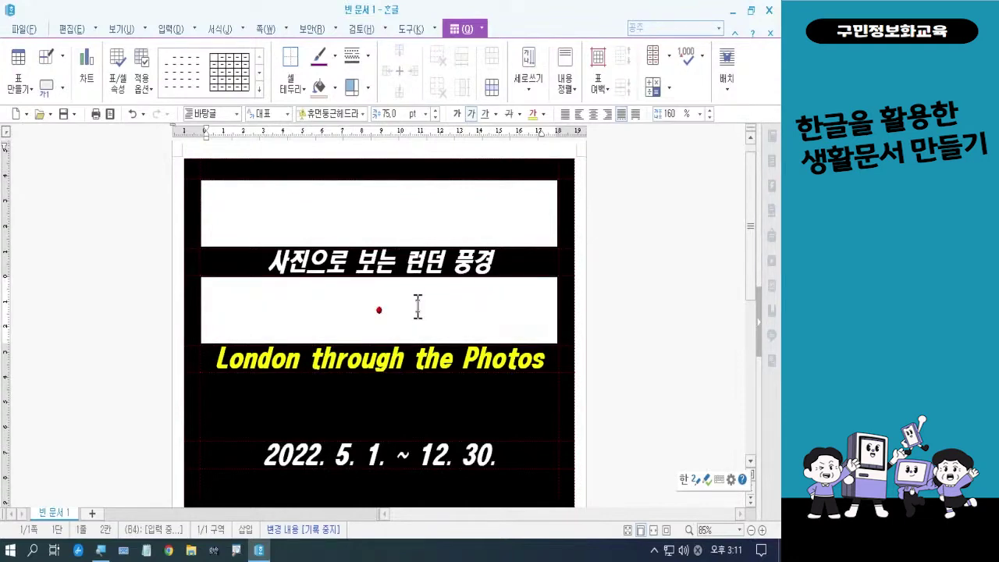
{"action": "left_click", "coordinate": [414, 413]}
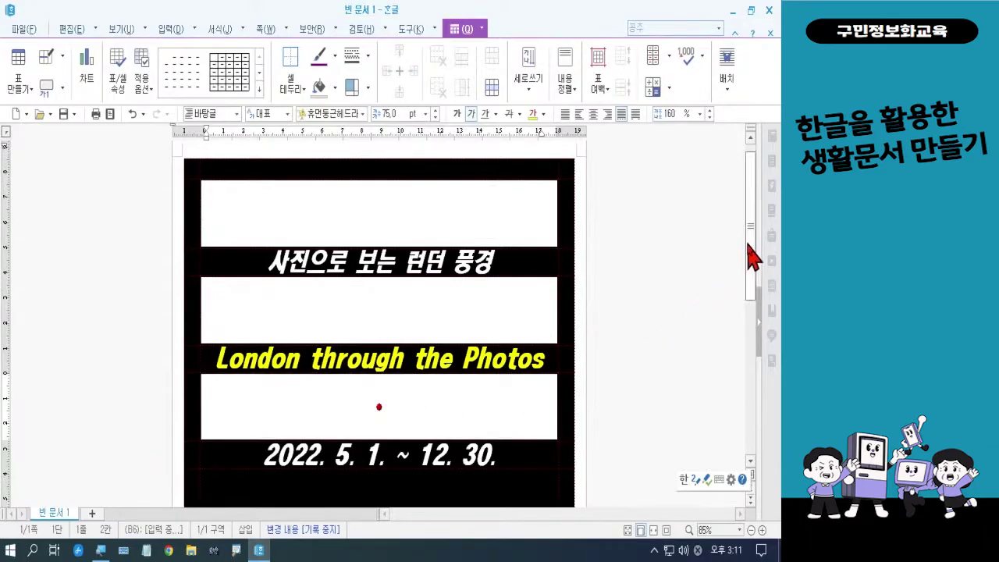
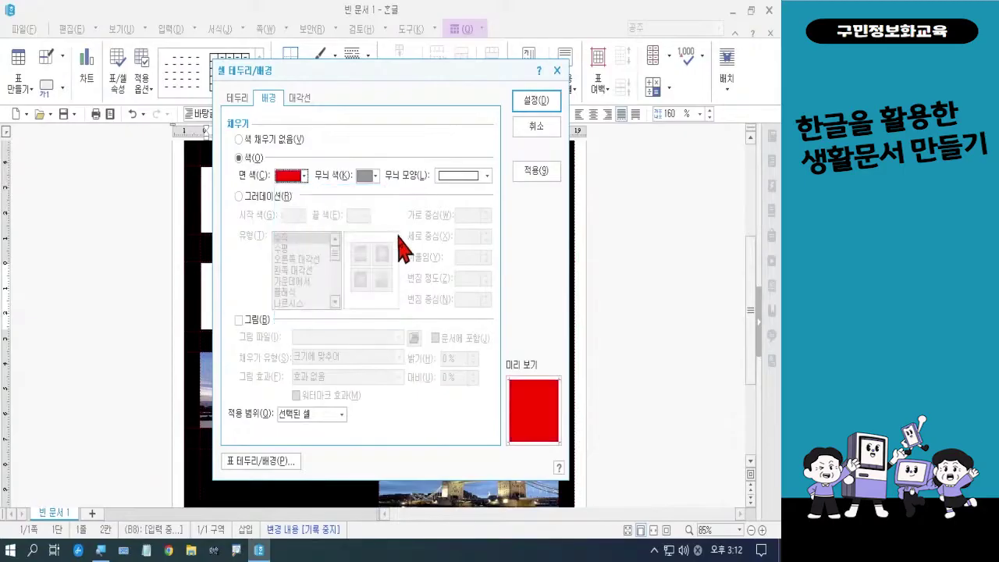
{"action": "left_click", "coordinate": [531, 100]}
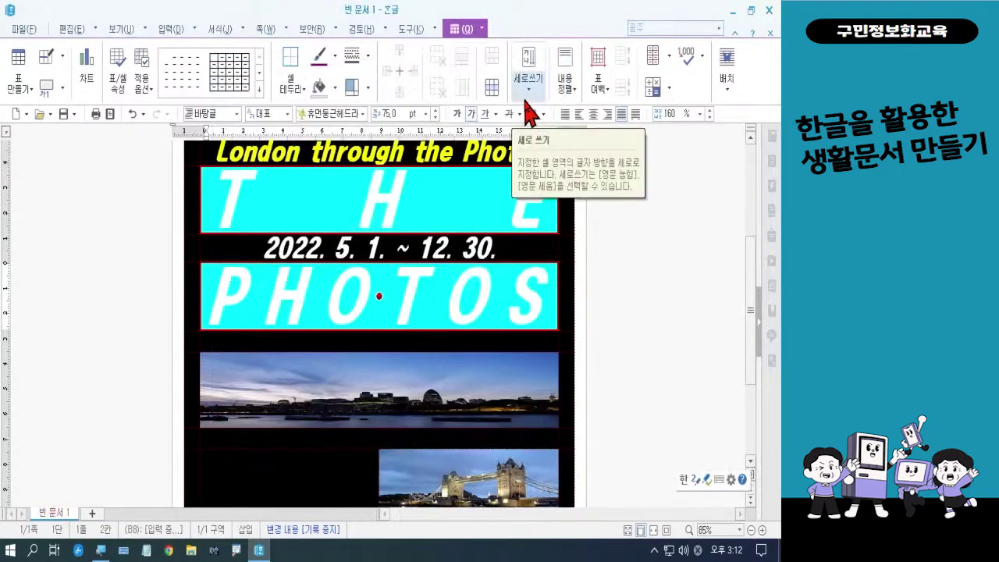
{"action": "key", "text": "Escape"}
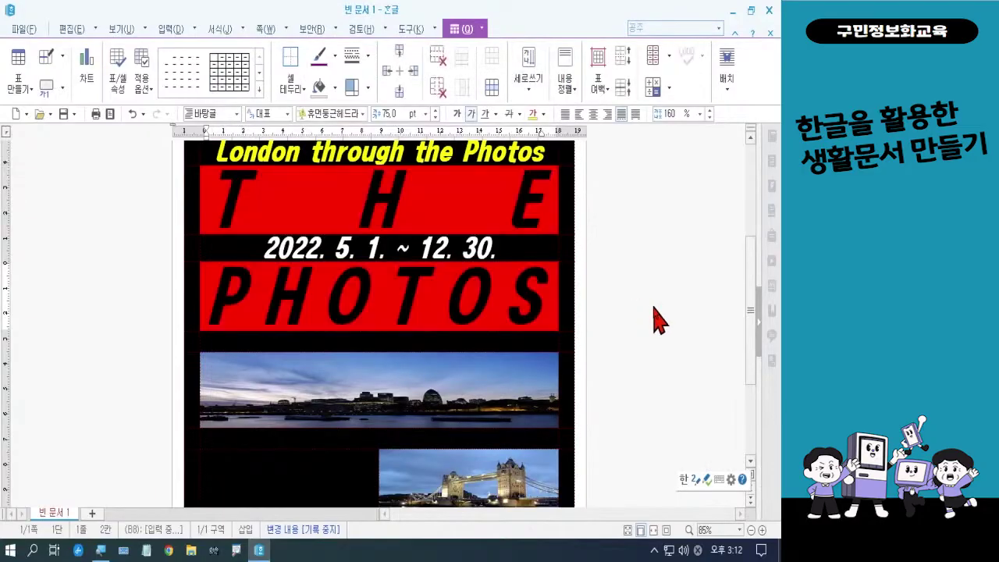
{"action": "scroll", "coordinate": [654, 321], "scroll_direction": "up", "scroll_amount": 5}
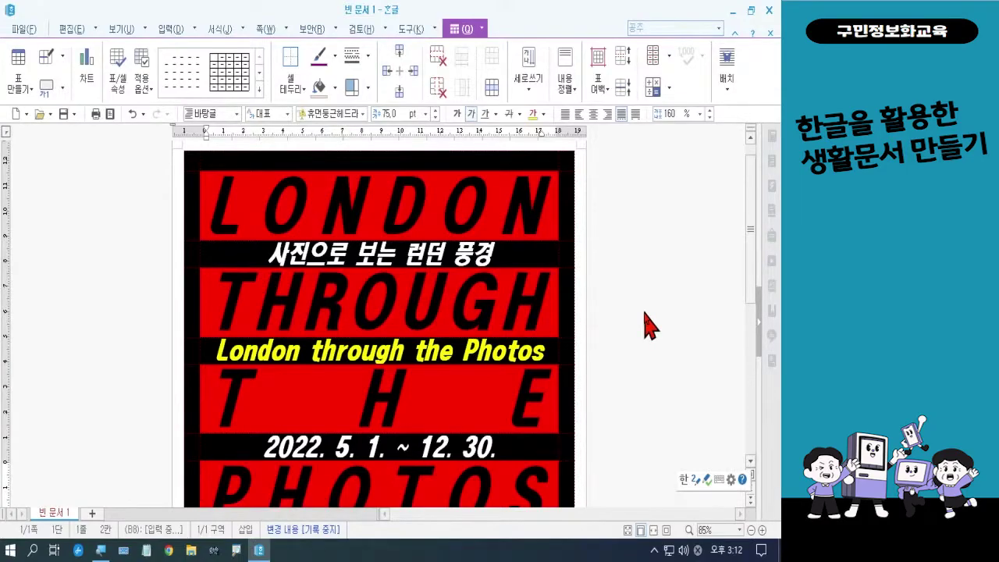
{"action": "scroll", "coordinate": [651, 326], "scroll_direction": "down", "scroll_amount": 2}
{"action": "scroll", "coordinate": [651, 326], "scroll_direction": "down", "scroll_amount": 3}
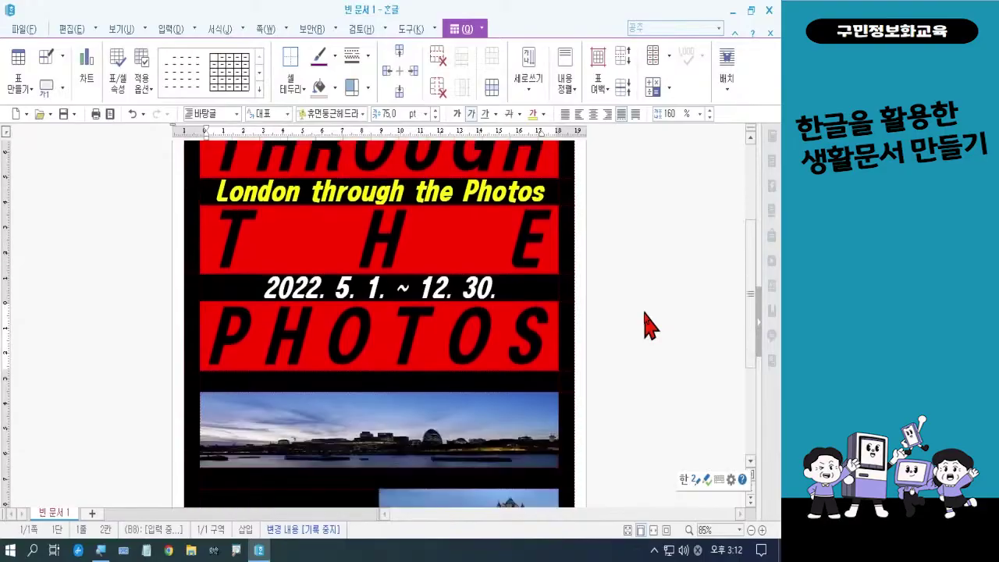
{"action": "scroll", "coordinate": [651, 326], "scroll_direction": "down", "scroll_amount": 4}
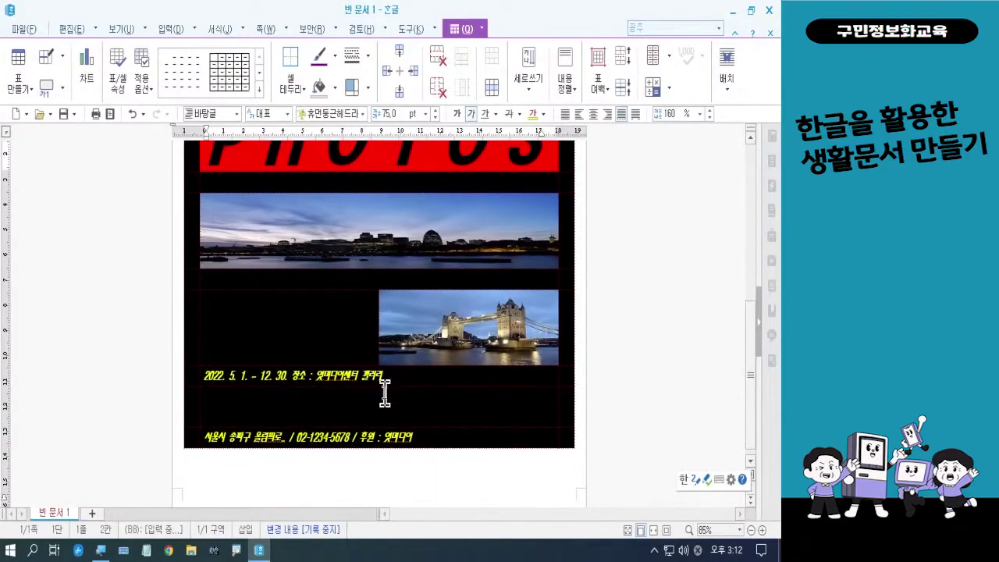
{"action": "left_click", "coordinate": [213, 295]}
{"action": "left_click_drag", "start_coordinate": [226, 316], "coordinate": [362, 368]}
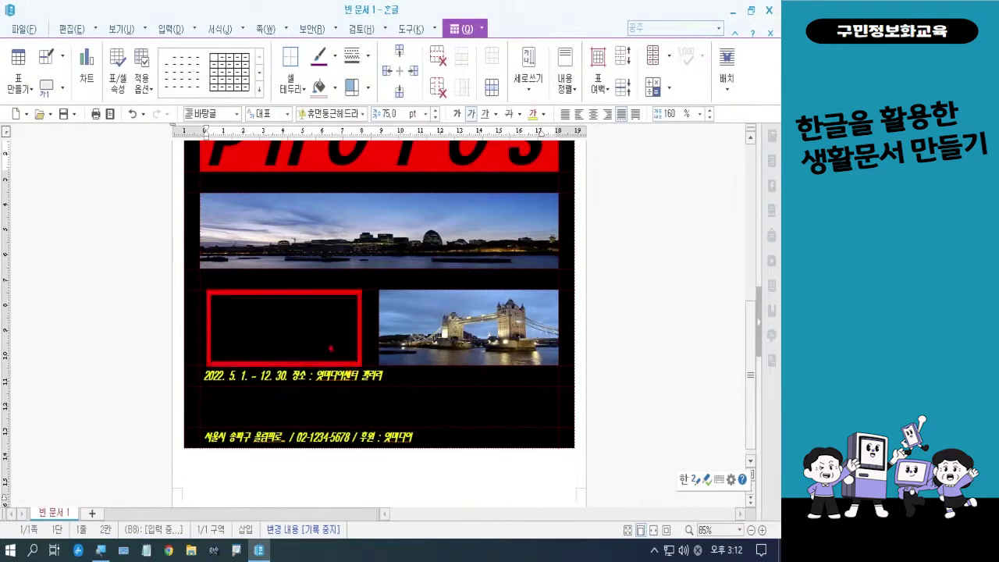
{"action": "mouse_move", "coordinate": [313, 277]}
{"action": "left_mouse_down"}
{"action": "mouse_move", "coordinate": [314, 289]}
{"action": "mouse_move", "coordinate": [337, 284]}
{"action": "left_mouse_up"}
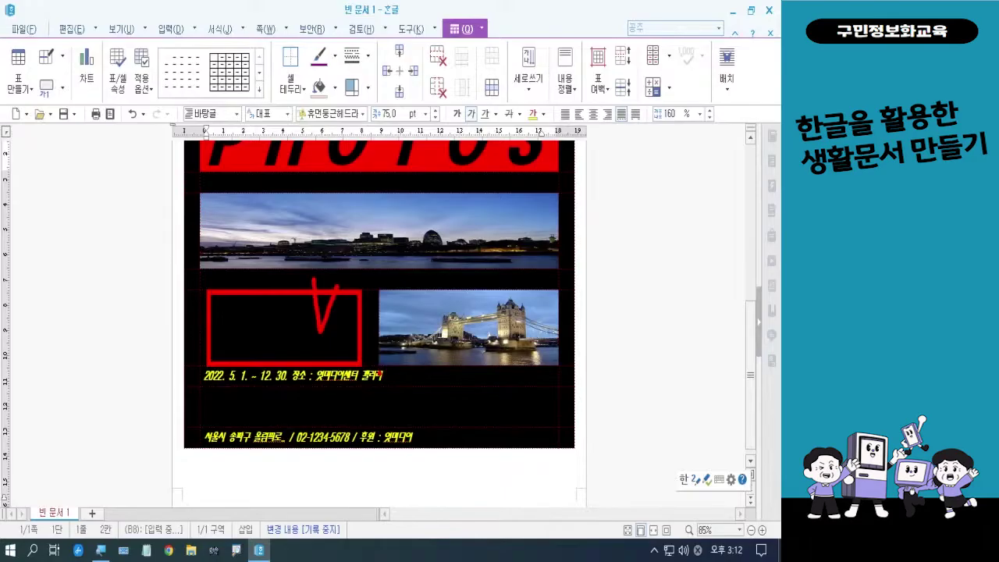
{"action": "key", "text": "Escape"}
Step: Fill the 사진으로 만나는 런던 cell and the empty row above the address with solid red, and clear the selection
{"action": "left_click", "coordinate": [336, 349]}
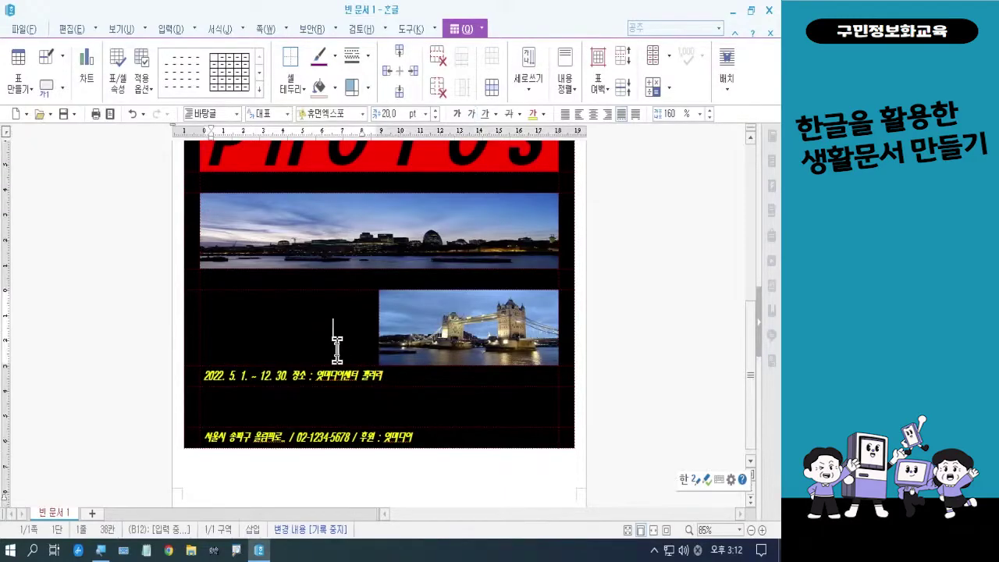
{"action": "key", "text": "F5"}
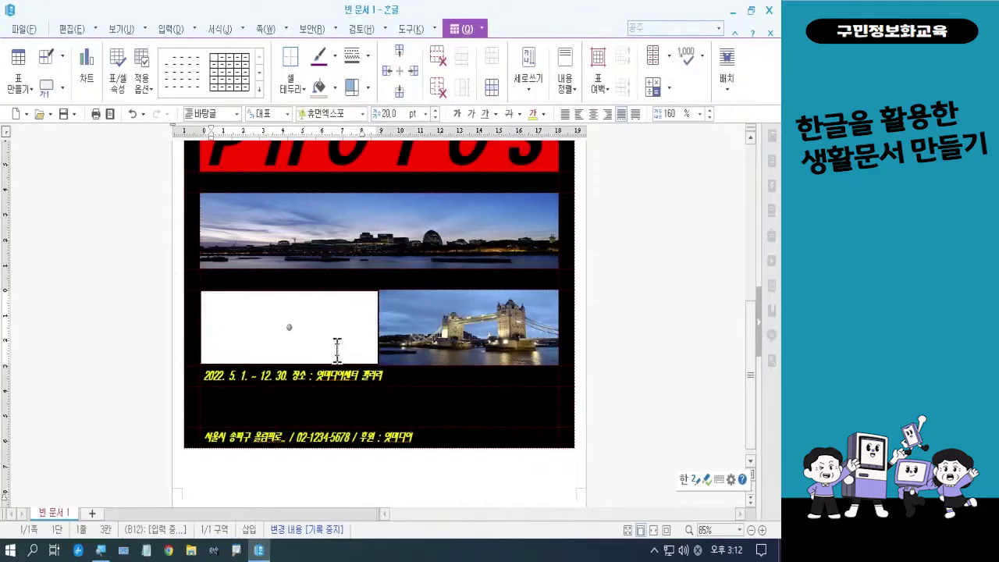
{"action": "left_click", "coordinate": [339, 408], "text": "ctrl"}
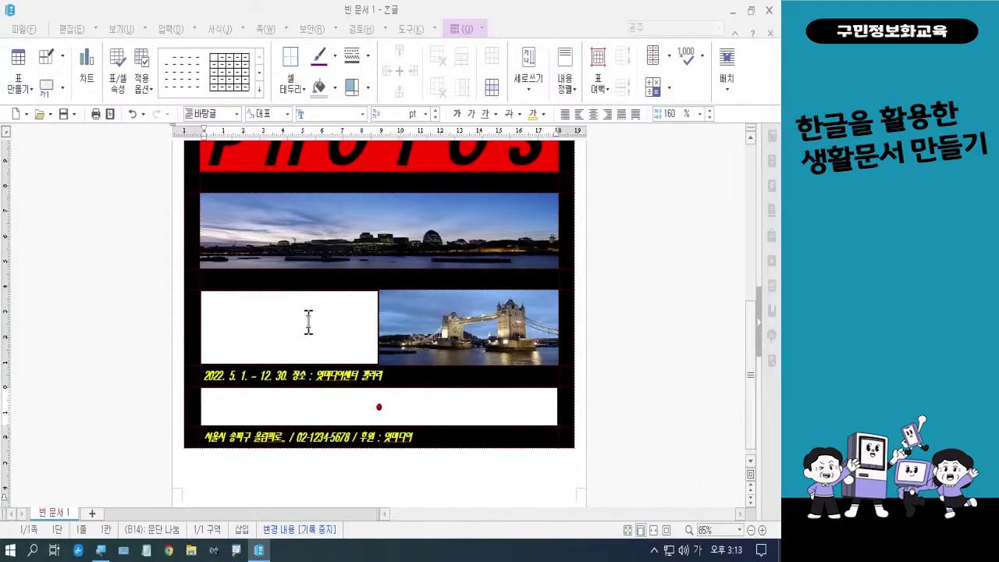
{"action": "left_click", "coordinate": [456, 14]}
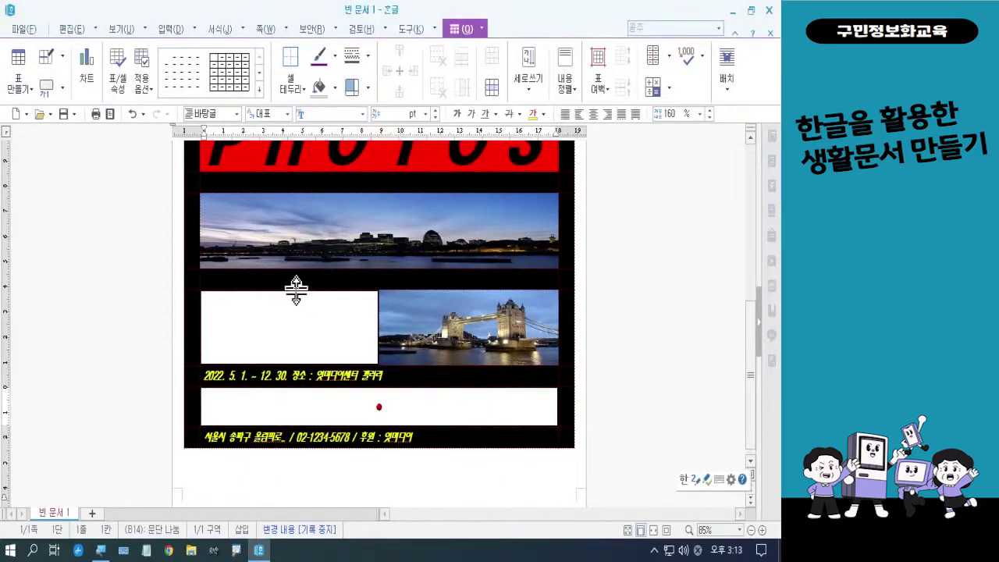
{"action": "key", "text": "c"}
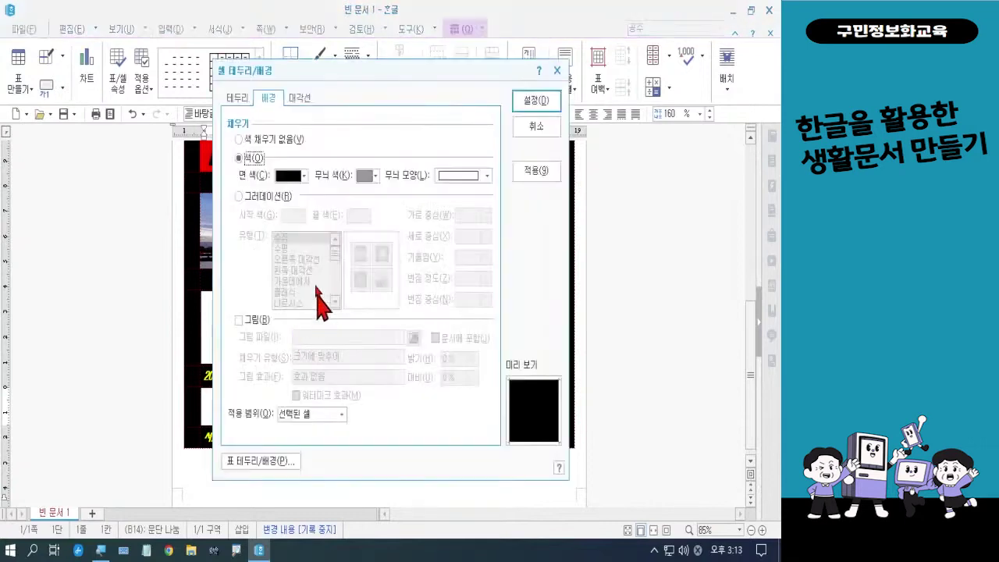
{"action": "left_click", "coordinate": [295, 178]}
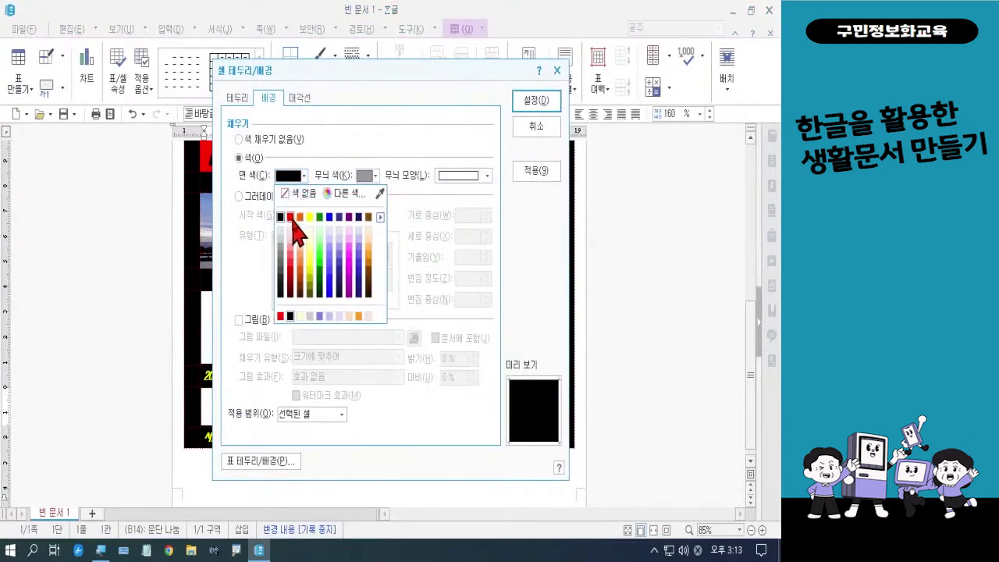
{"action": "left_click", "coordinate": [296, 219]}
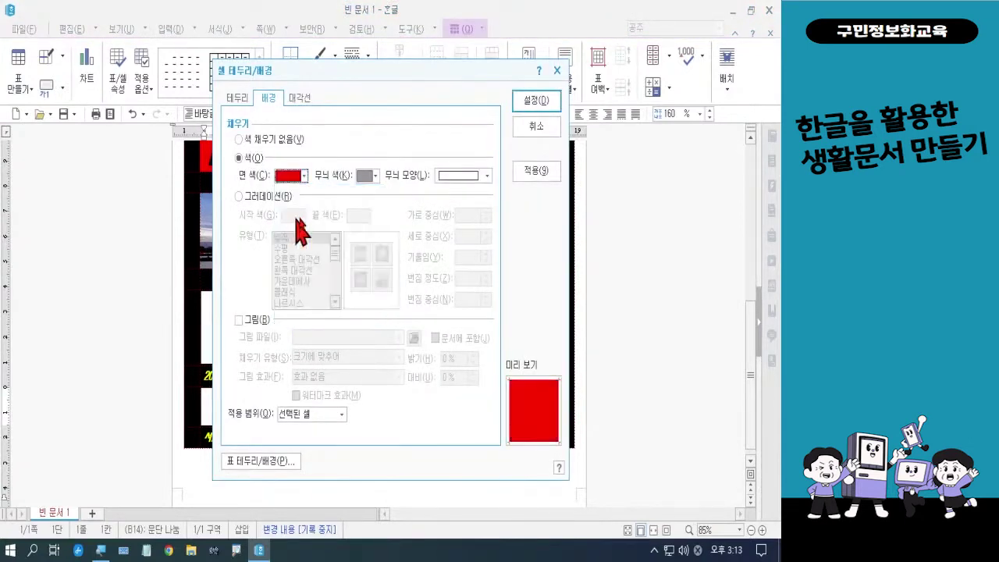
{"action": "left_click", "coordinate": [532, 102]}
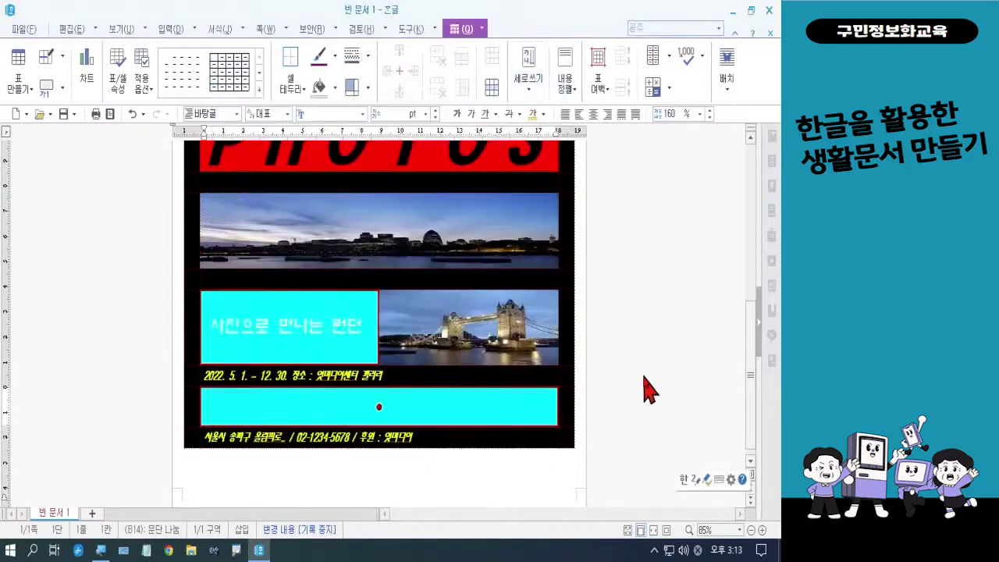
{"action": "left_click", "coordinate": [517, 482]}
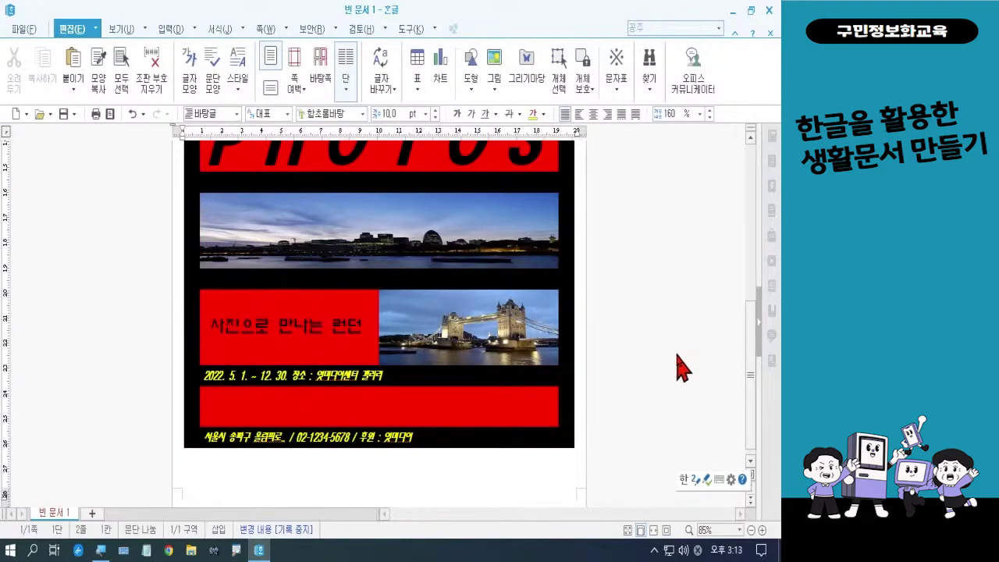
Step: Examine the whole poster page at a reduced zoom, checking the overall layout and the remaining space below the table
{"action": "scroll", "coordinate": [655, 363], "scroll_direction": "up", "scroll_amount": 10}
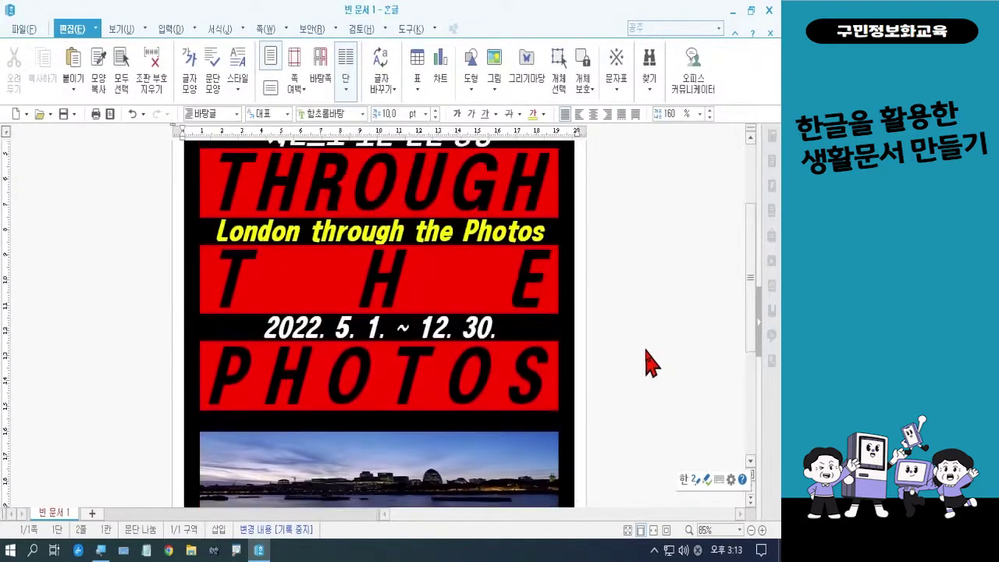
{"action": "scroll", "coordinate": [652, 363], "scroll_direction": "up", "scroll_amount": 1}
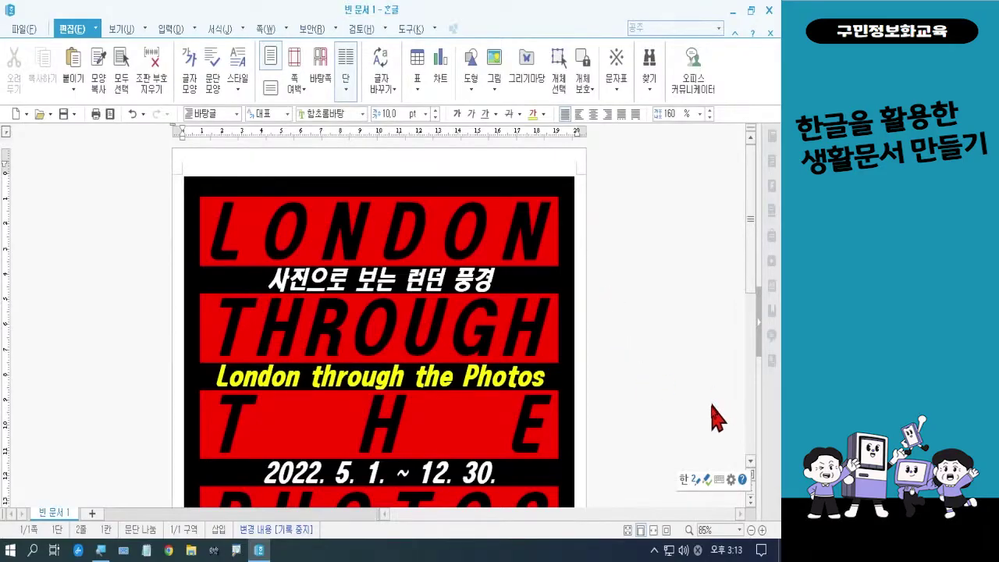
{"action": "left_click", "coordinate": [750, 530]}
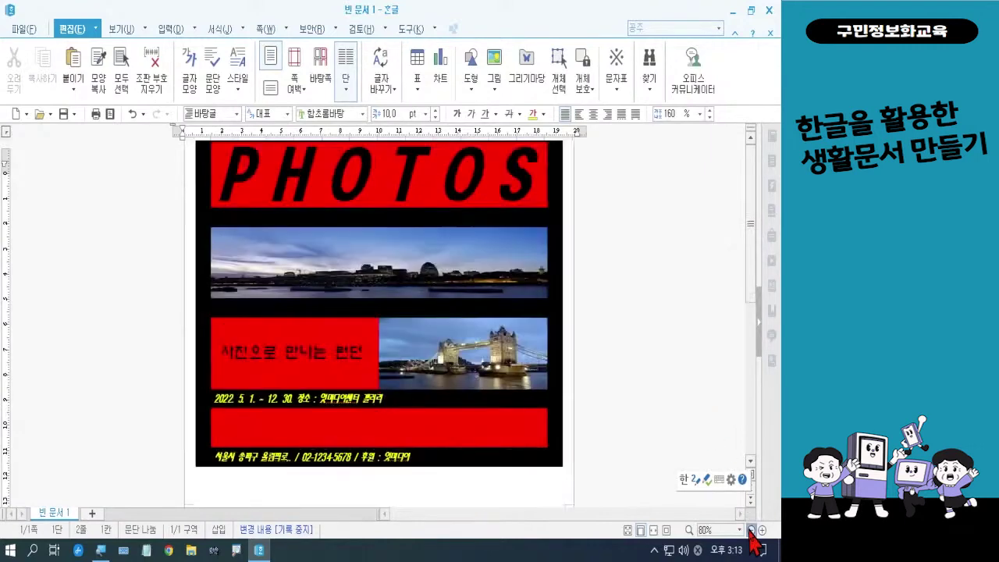
{"action": "left_click", "coordinate": [750, 530]}
{"action": "left_click", "coordinate": [751, 529]}
{"action": "left_click", "coordinate": [750, 530]}
{"action": "left_click", "coordinate": [750, 530]}
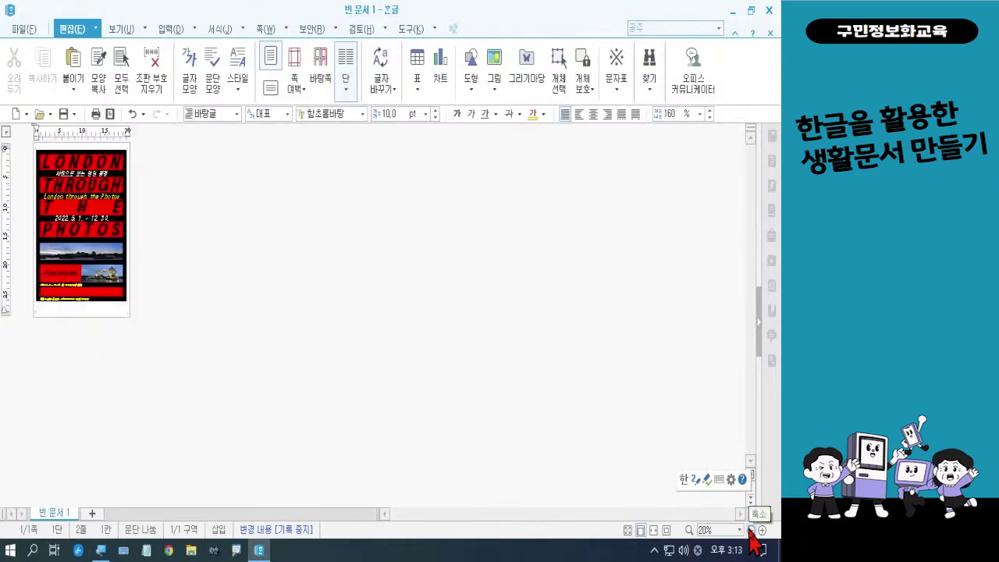
{"action": "left_click", "coordinate": [763, 530]}
{"action": "left_click", "coordinate": [763, 530]}
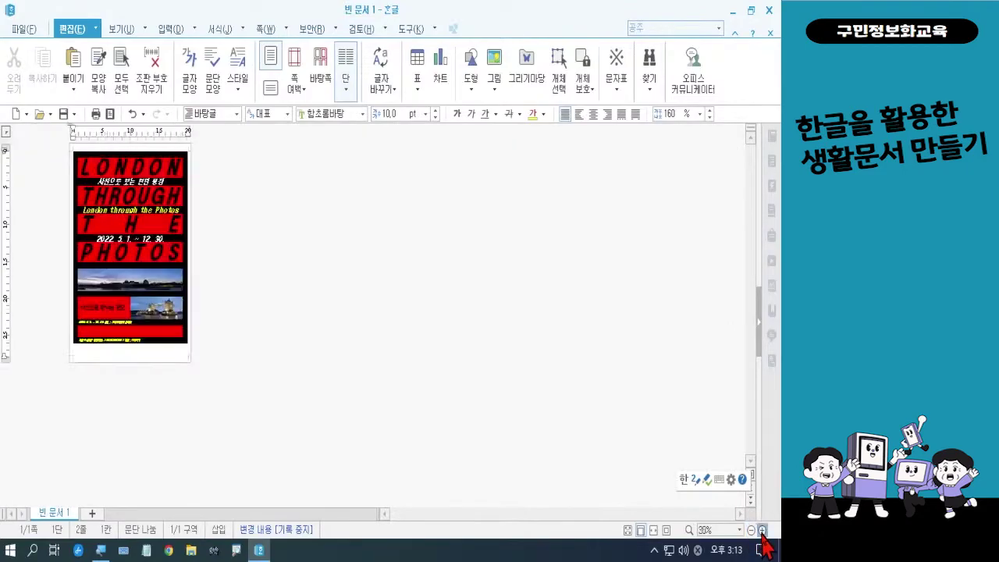
{"action": "left_click", "coordinate": [763, 530]}
{"action": "left_click", "coordinate": [763, 530]}
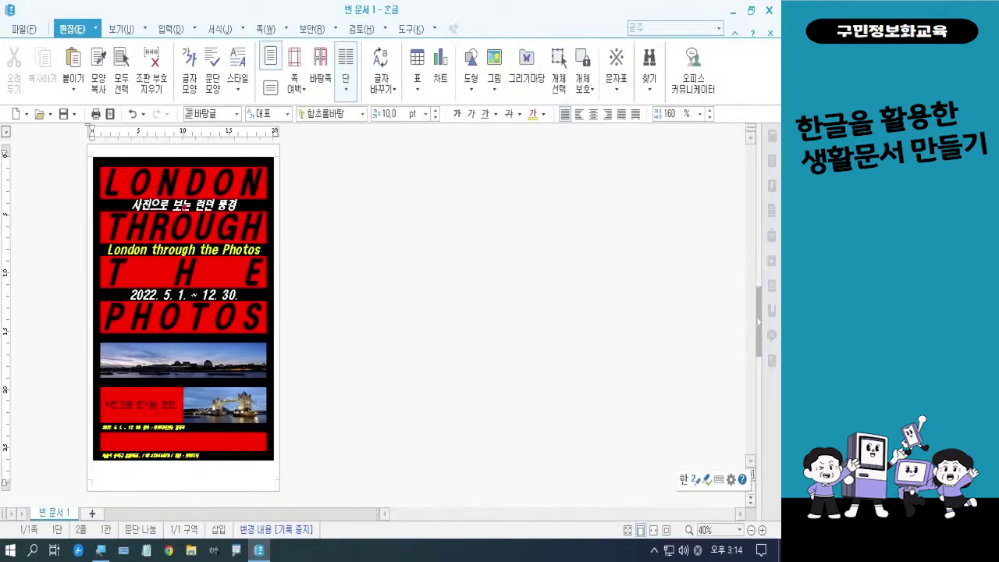
{"action": "key", "text": "b"}
{"action": "mouse_move", "coordinate": [211, 208]}
{"action": "left_mouse_down"}
{"action": "mouse_move", "coordinate": [178, 215]}
{"action": "mouse_move", "coordinate": [199, 186]}
{"action": "mouse_move", "coordinate": [214, 209]}
{"action": "left_mouse_up"}
{"action": "mouse_move", "coordinate": [217, 265]}
{"action": "left_mouse_down"}
{"action": "mouse_move", "coordinate": [193, 262]}
{"action": "mouse_move", "coordinate": [191, 237]}
{"action": "mouse_move", "coordinate": [223, 238]}
{"action": "mouse_move", "coordinate": [215, 262]}
{"action": "left_mouse_up"}
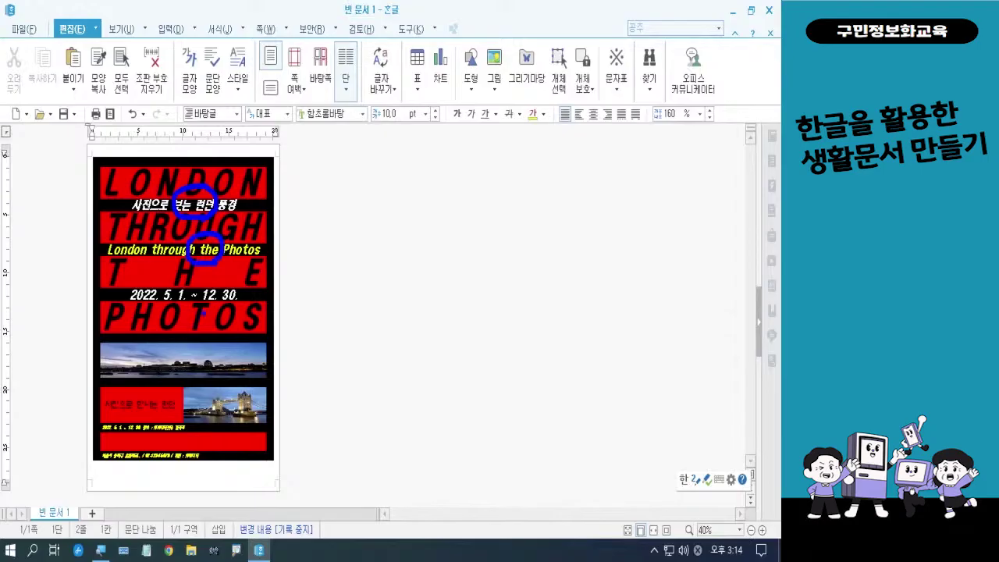
{"action": "mouse_move", "coordinate": [203, 305]}
{"action": "left_mouse_down"}
{"action": "mouse_move", "coordinate": [185, 292]}
{"action": "mouse_move", "coordinate": [204, 278]}
{"action": "mouse_move", "coordinate": [210, 304]}
{"action": "left_mouse_up"}
{"action": "key", "text": "Escape"}
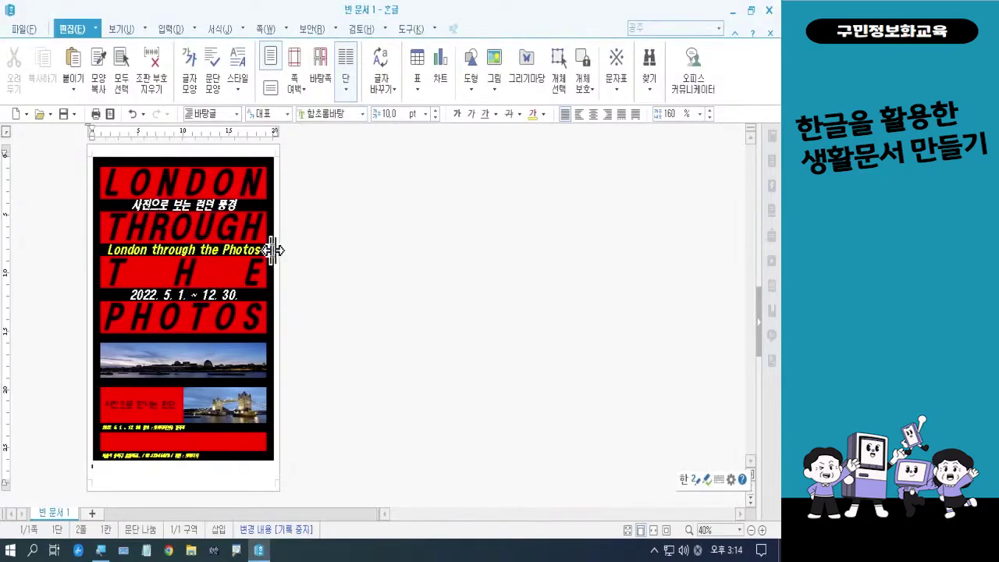
Step: Select the three text rows between the red title rows together, increase their height by two increments and clear the selection
{"action": "left_click", "coordinate": [238, 206]}
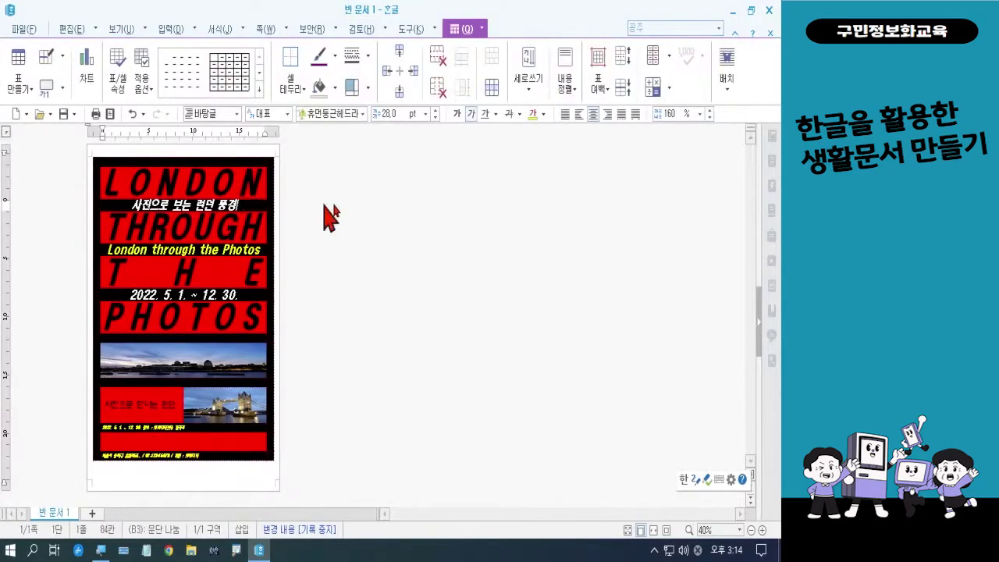
{"action": "key", "text": "shift+Home"}
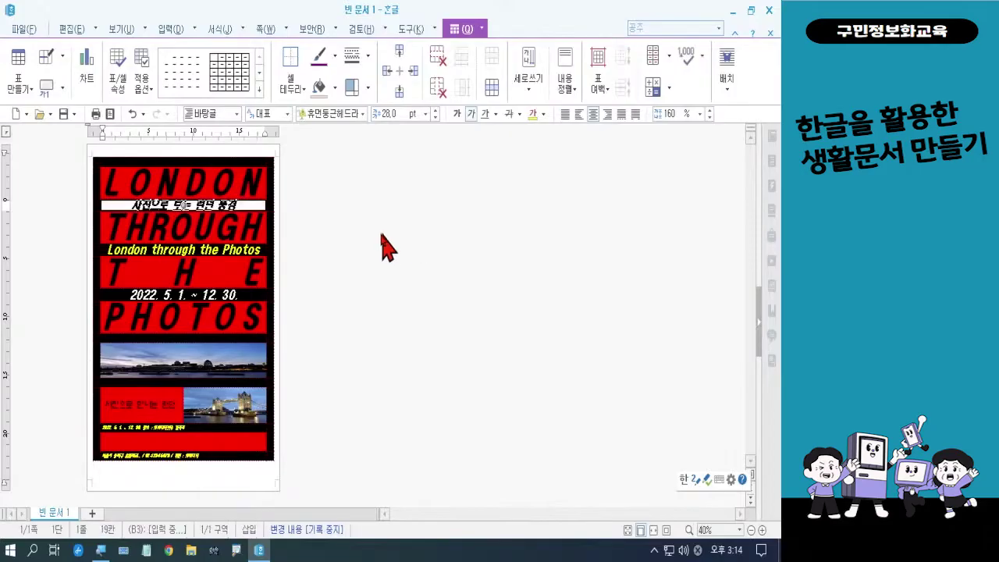
{"action": "triple_click", "coordinate": [224, 249]}
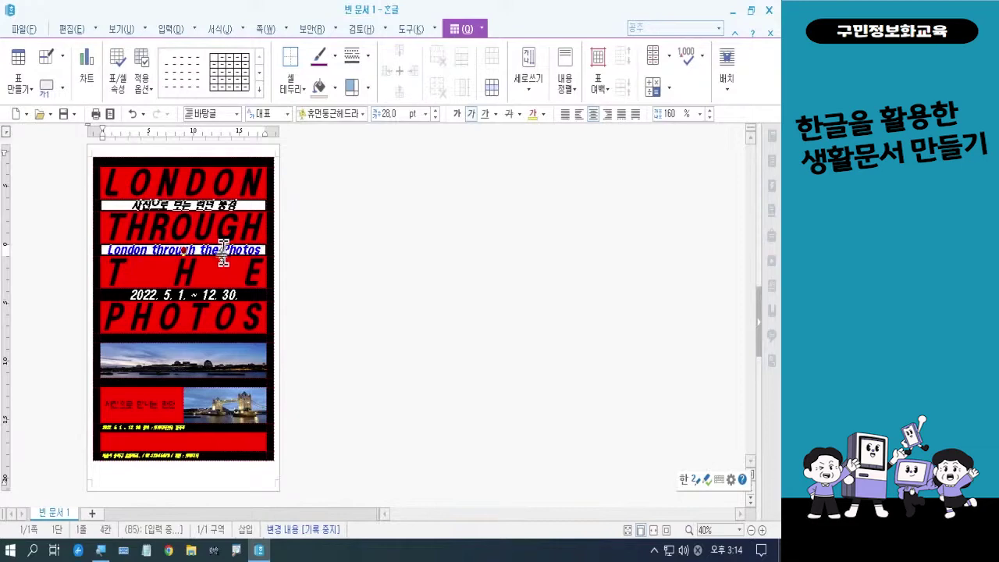
{"action": "left_click", "coordinate": [215, 293], "text": "ctrl"}
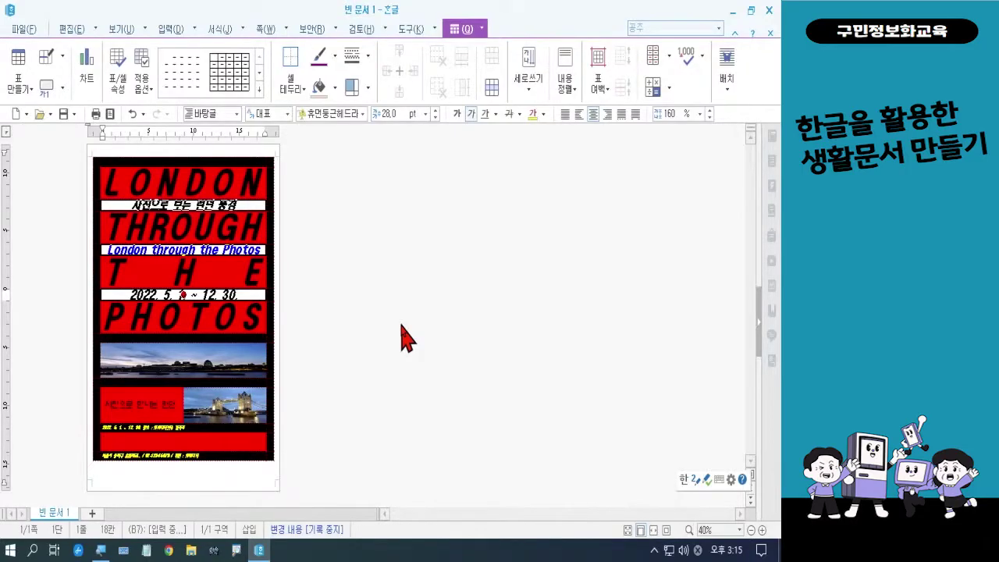
{"action": "key", "text": "ctrl+Down"}
{"action": "key", "text": "ctrl+Down"}
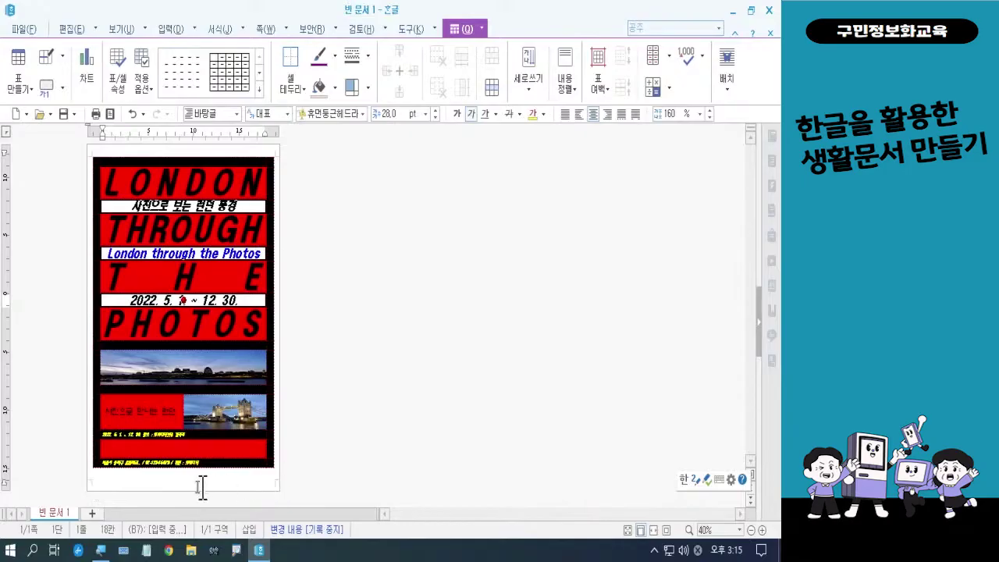
{"action": "left_click", "coordinate": [373, 390]}
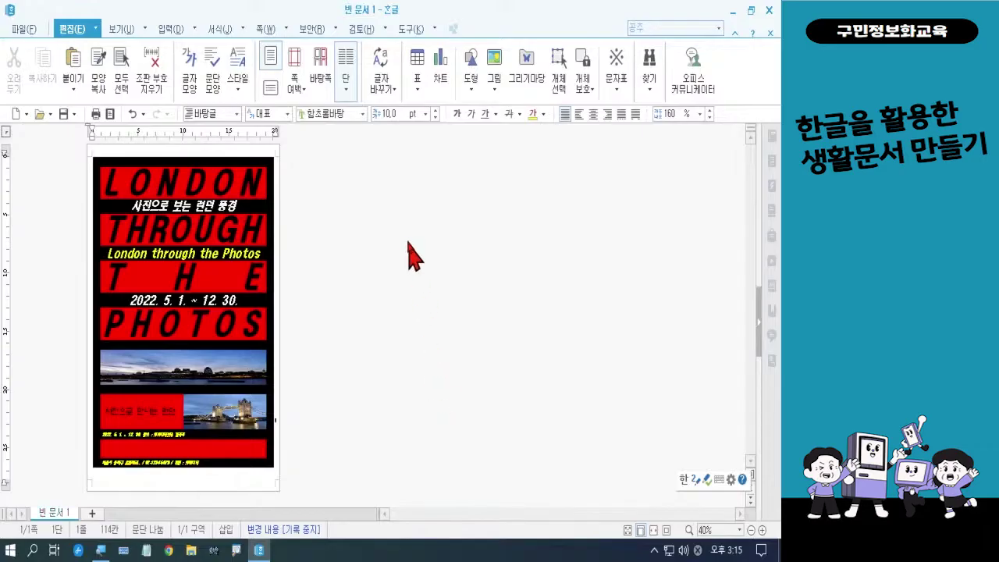
Step: Check the full poster in the print preview and return to editing
{"action": "left_click", "coordinate": [762, 530]}
{"action": "left_click", "coordinate": [763, 530]}
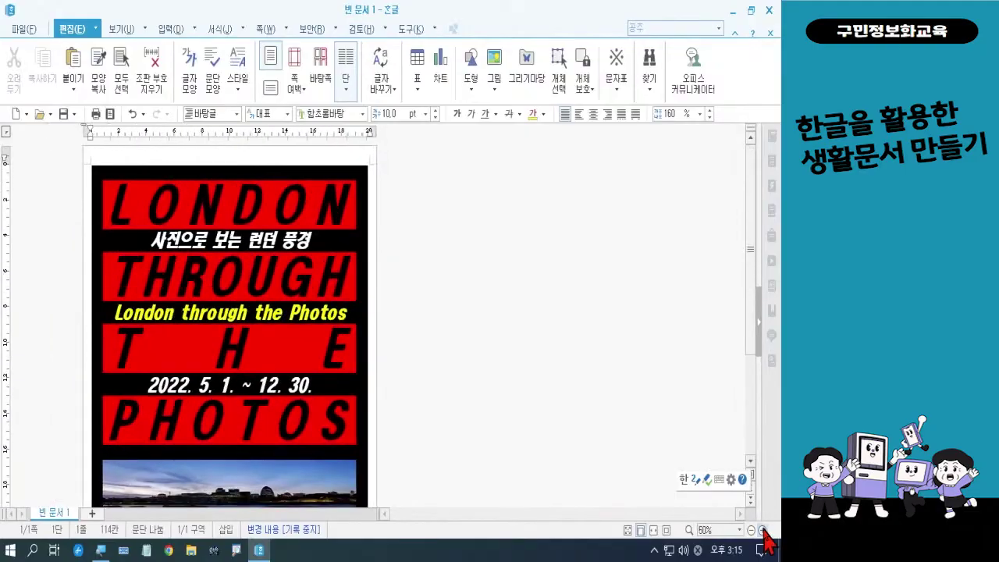
{"action": "left_click", "coordinate": [763, 530]}
{"action": "left_click", "coordinate": [762, 530]}
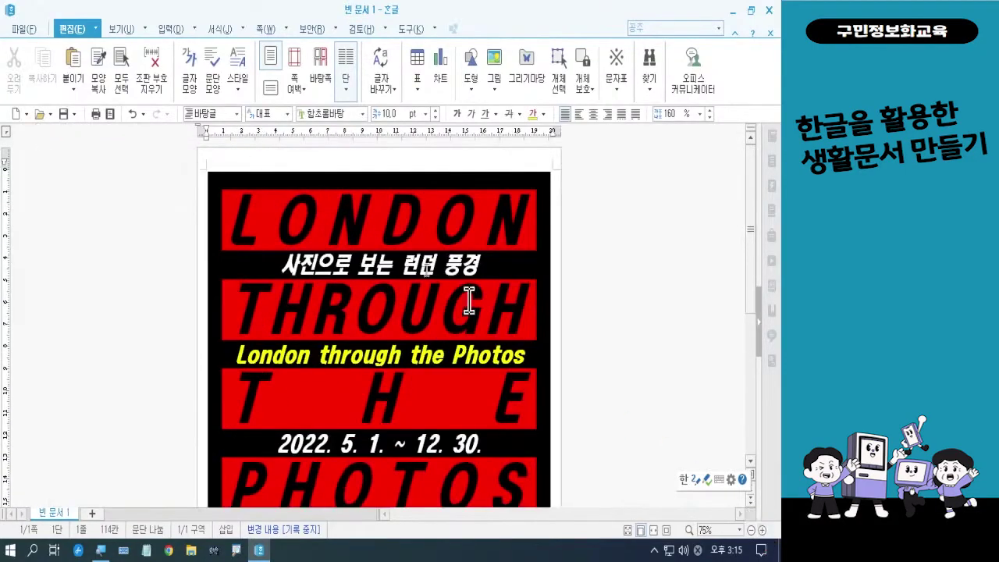
{"action": "left_click", "coordinate": [110, 114]}
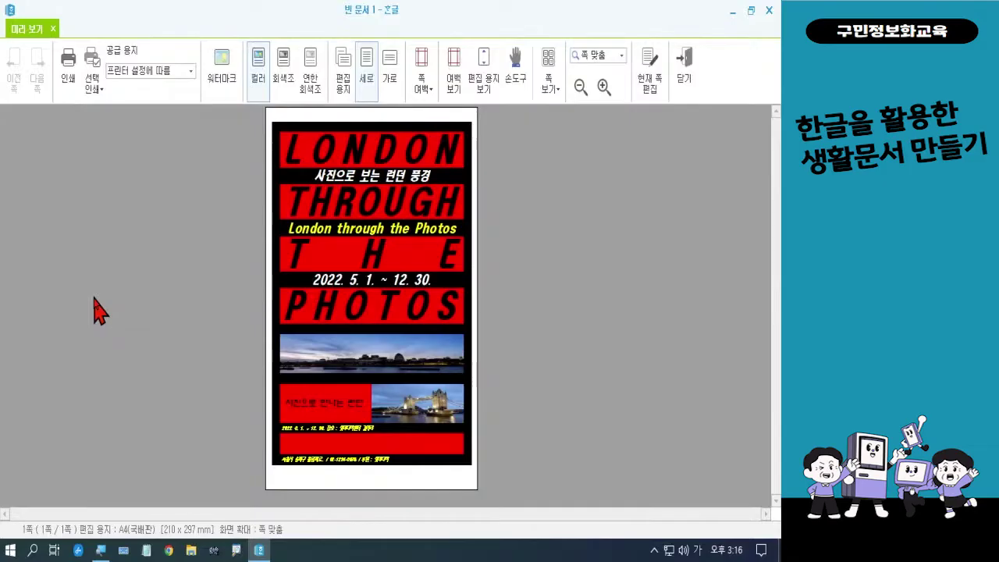
{"action": "key", "text": "Escape"}
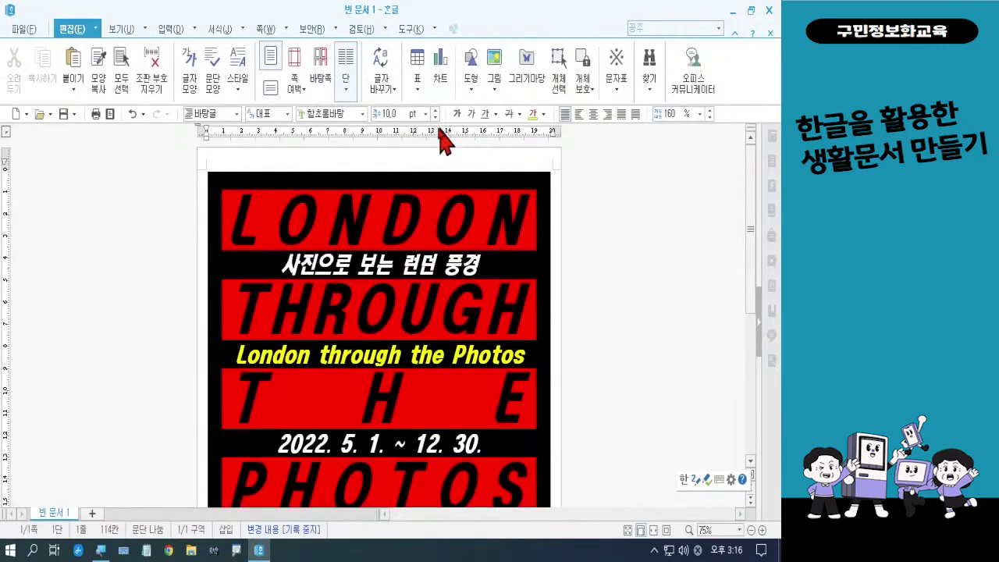
Step: Save the poster as 전시회 안내문 in 한글 문서 (*.hwp) format in the 폼나는 문서 folder on the desktop
{"action": "left_click", "coordinate": [24, 29]}
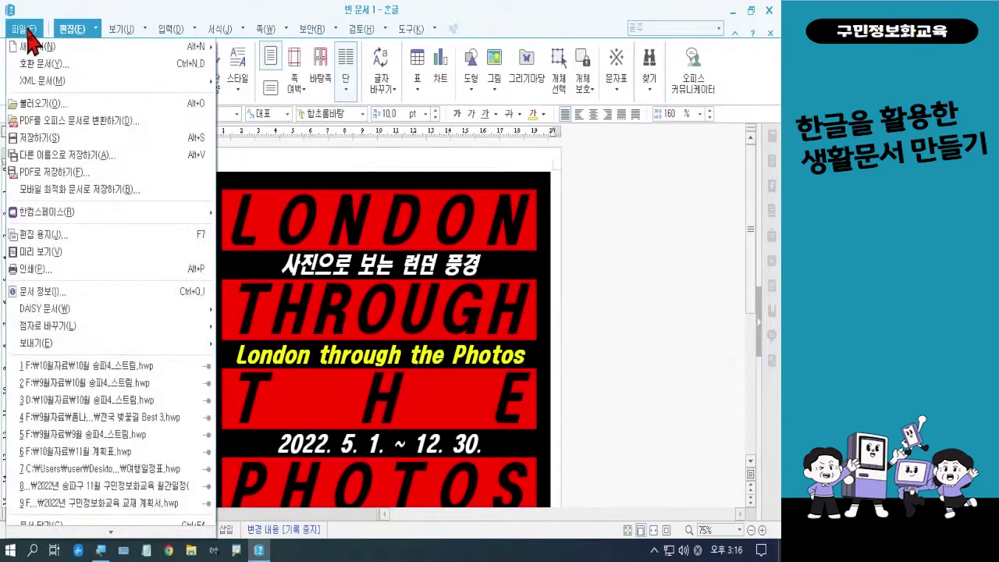
{"action": "left_click", "coordinate": [24, 137]}
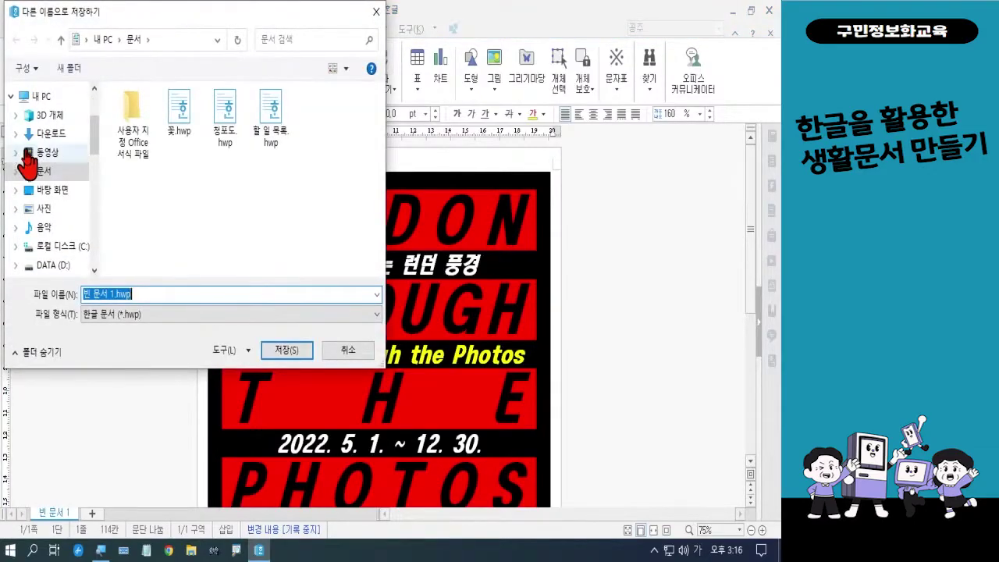
{"action": "left_click", "coordinate": [49, 195]}
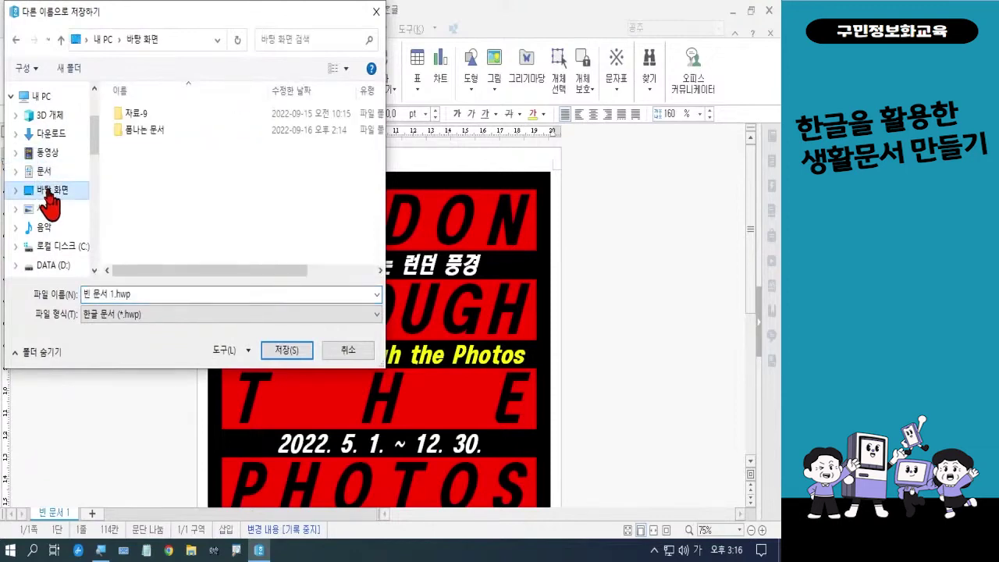
{"action": "double_click", "coordinate": [149, 135]}
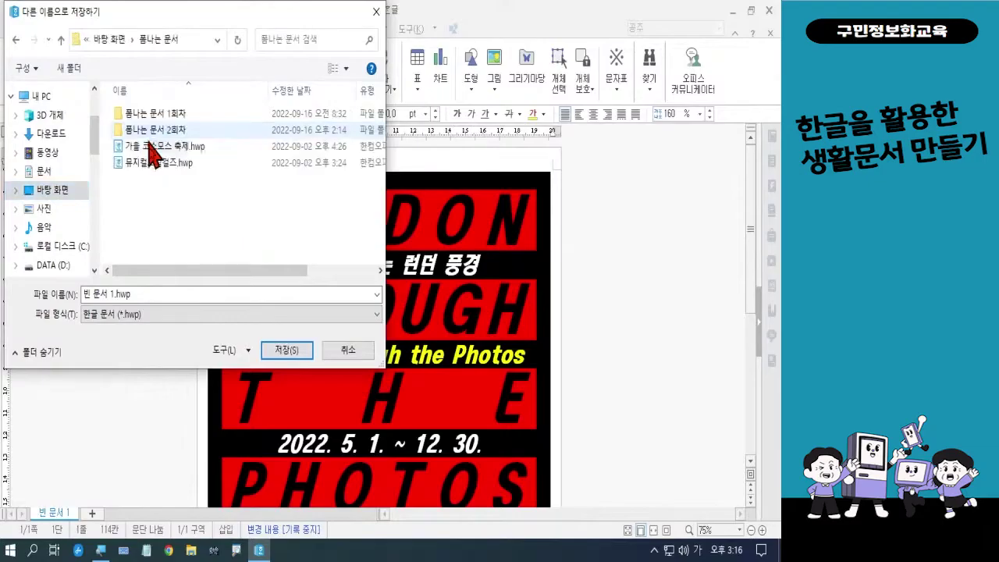
{"action": "left_click", "coordinate": [145, 293]}
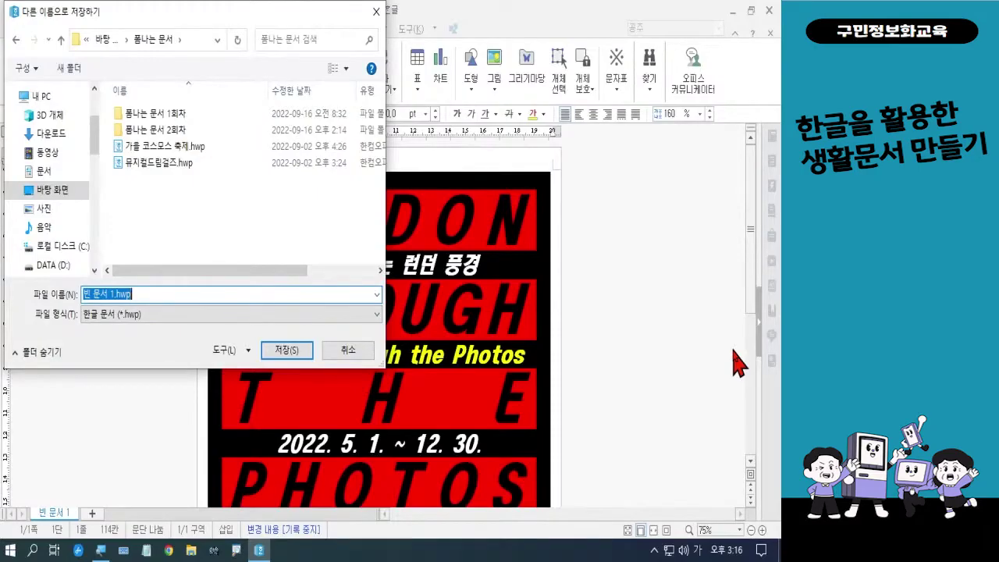
{"action": "type", "text": "전시"}
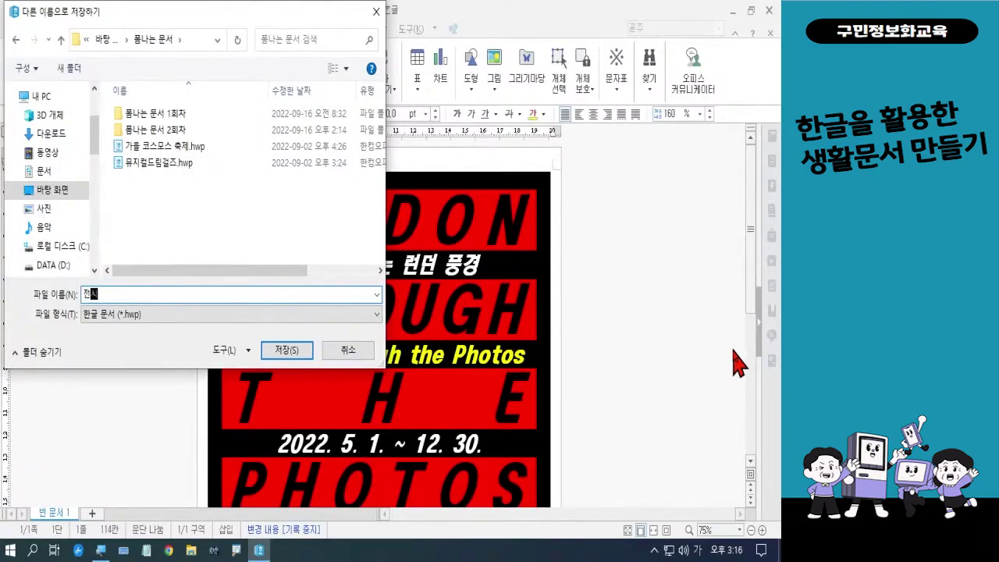
{"action": "type", "text": "회아"}
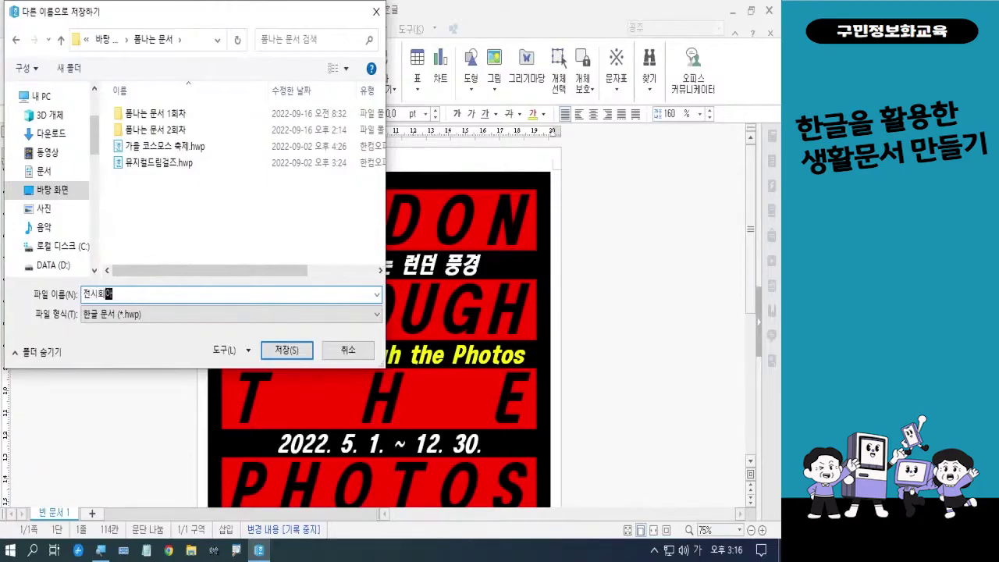
{"action": "type", "text": "안내문"}
{"action": "left_click", "coordinate": [108, 295]}
{"action": "left_click", "coordinate": [286, 351]}
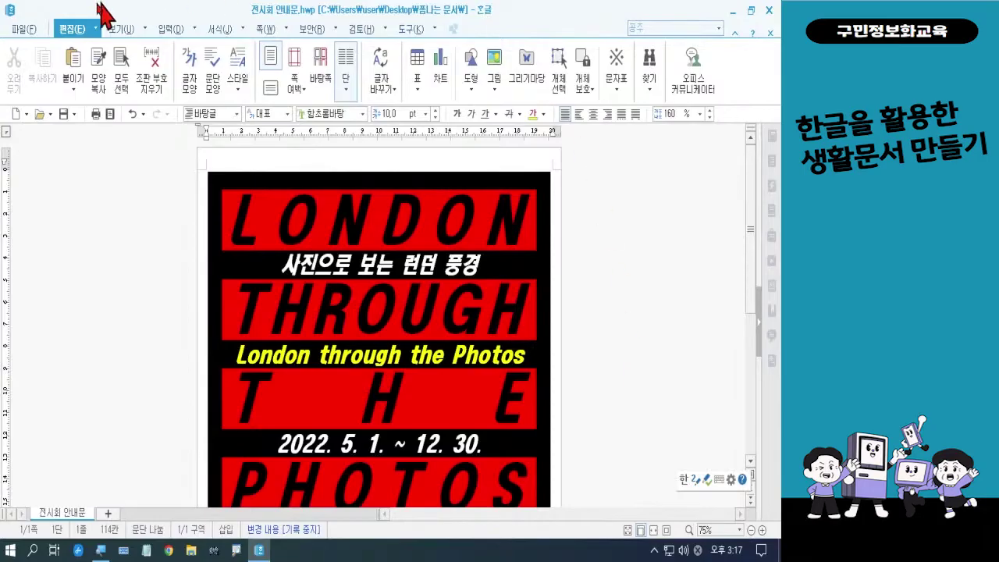
Step: Save a copy of the poster as a JPG 이미지 (*.jpg) named 전시회 안내문 in the 폼나는 문서 folder and close Hangul
{"action": "left_click", "coordinate": [30, 33]}
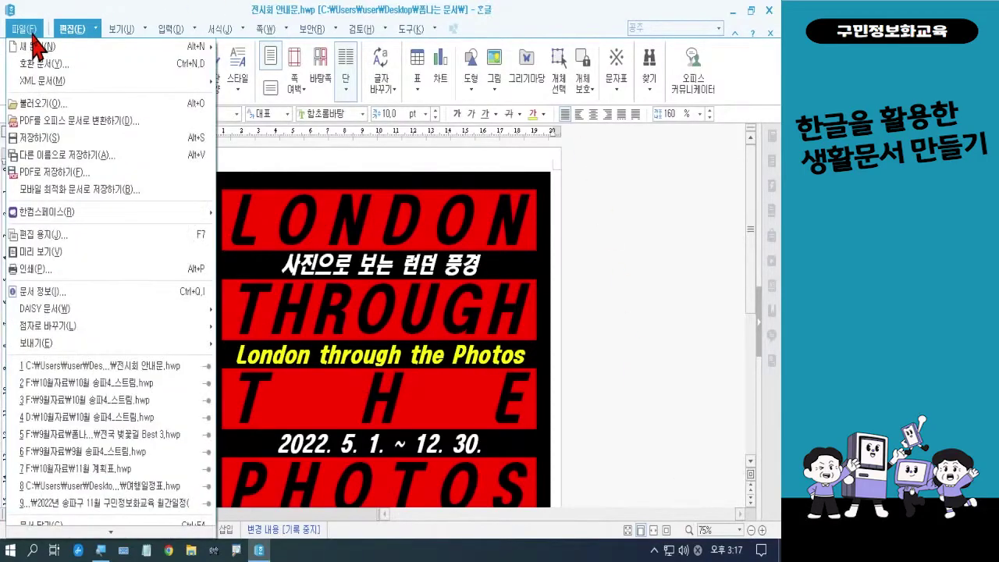
{"action": "left_click", "coordinate": [61, 155]}
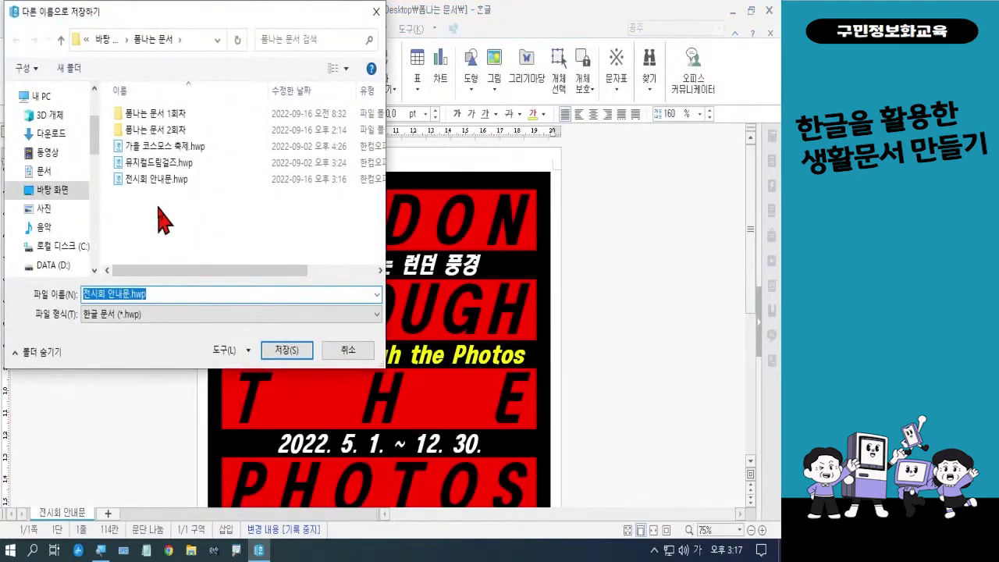
{"action": "left_click", "coordinate": [151, 314]}
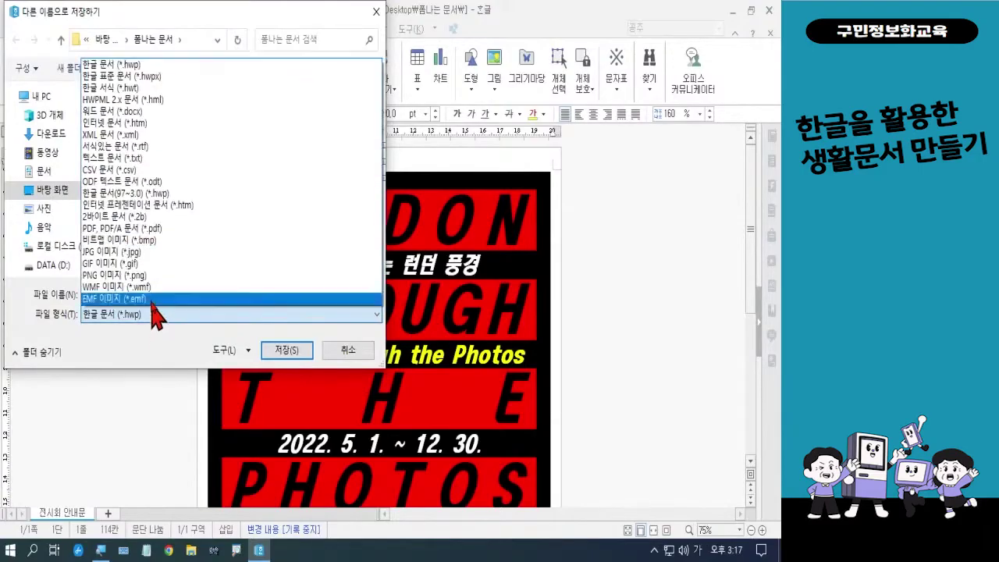
{"action": "left_click", "coordinate": [153, 252]}
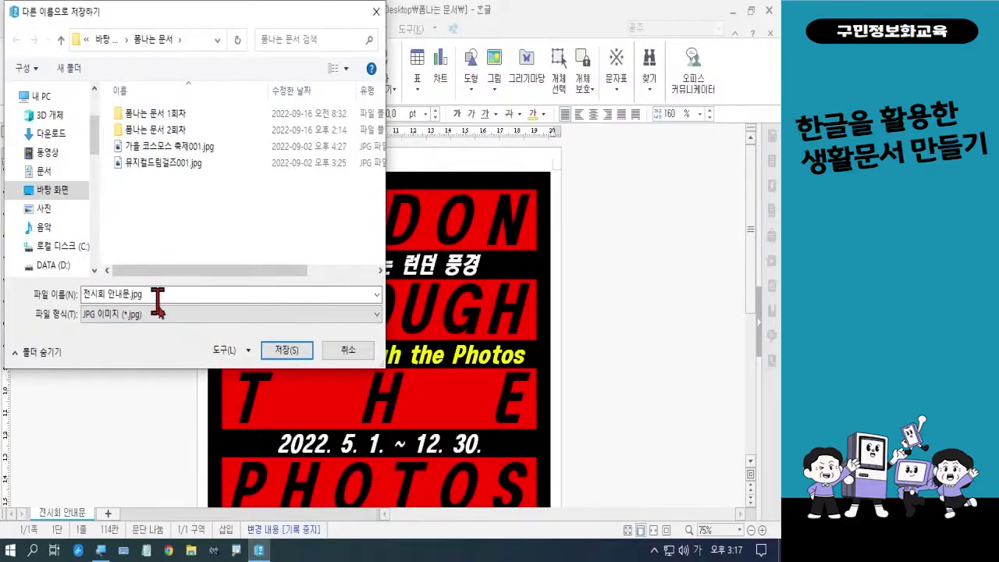
{"action": "left_click", "coordinate": [282, 353]}
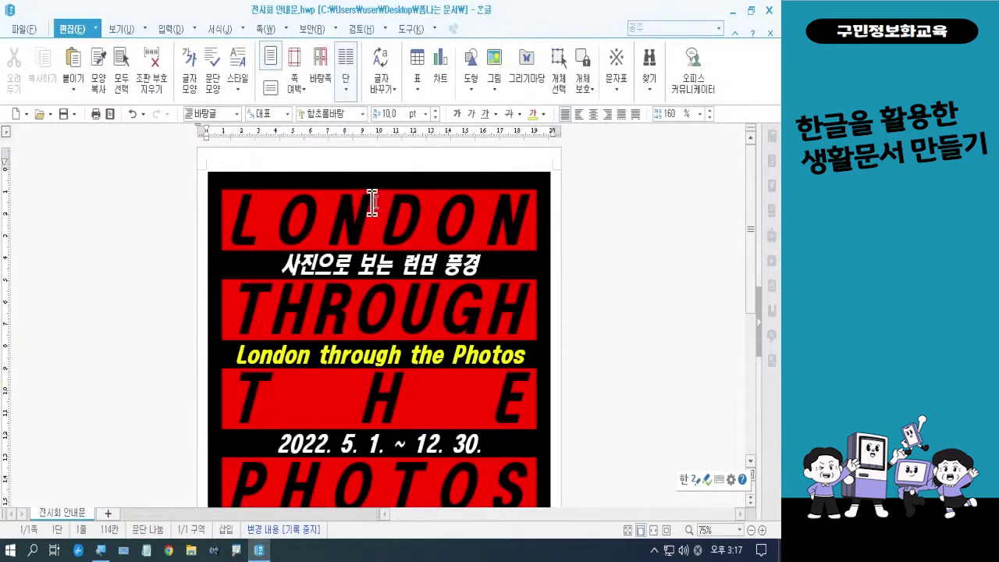
{"action": "left_click", "coordinate": [769, 11]}
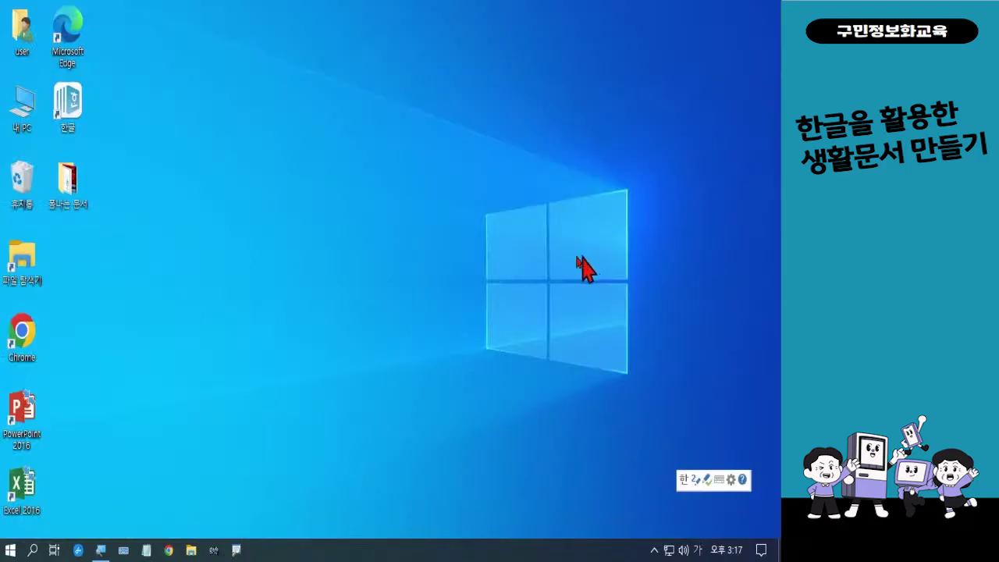
Step: Switch to the 폼나는 문서 folder on the desktop in File Explorer and display its contents as large icons
{"action": "double_click", "coordinate": [83, 204]}
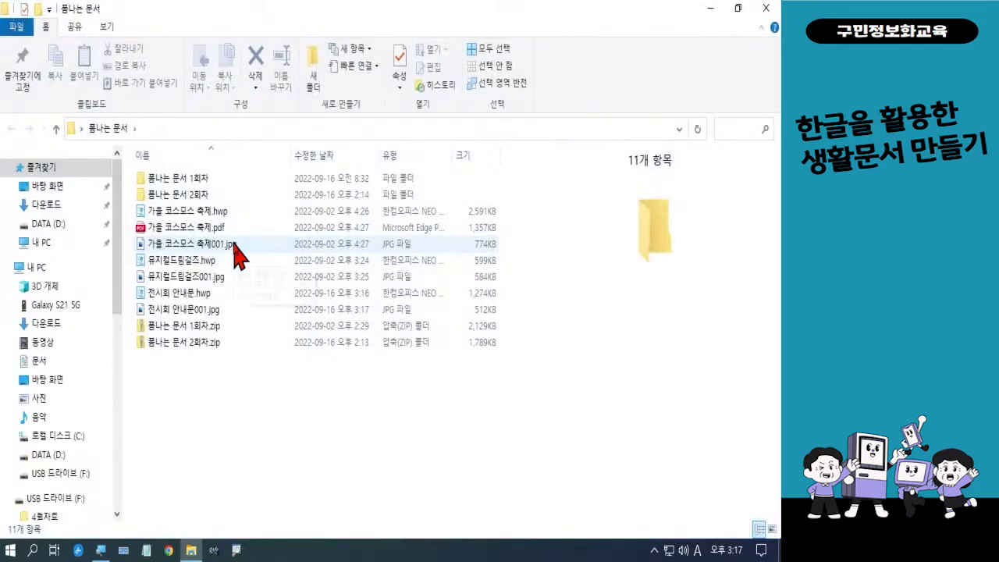
{"action": "left_click", "coordinate": [107, 29]}
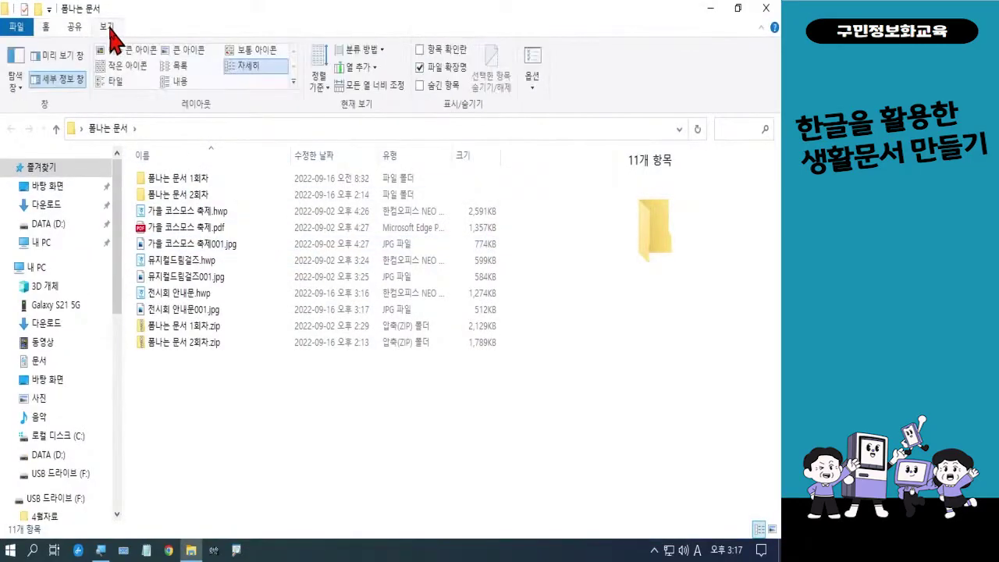
{"action": "left_click", "coordinate": [187, 50]}
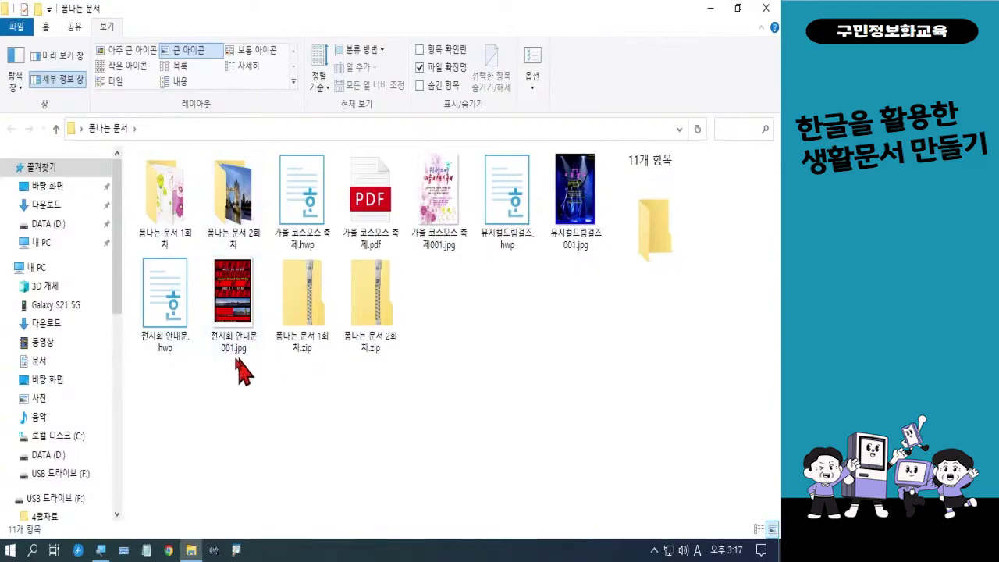
Step: View the exported poster image 전시회 안내문001.jpg in the photo viewer, check the whole page and close it
{"action": "mouse_move", "coordinate": [235, 320]}
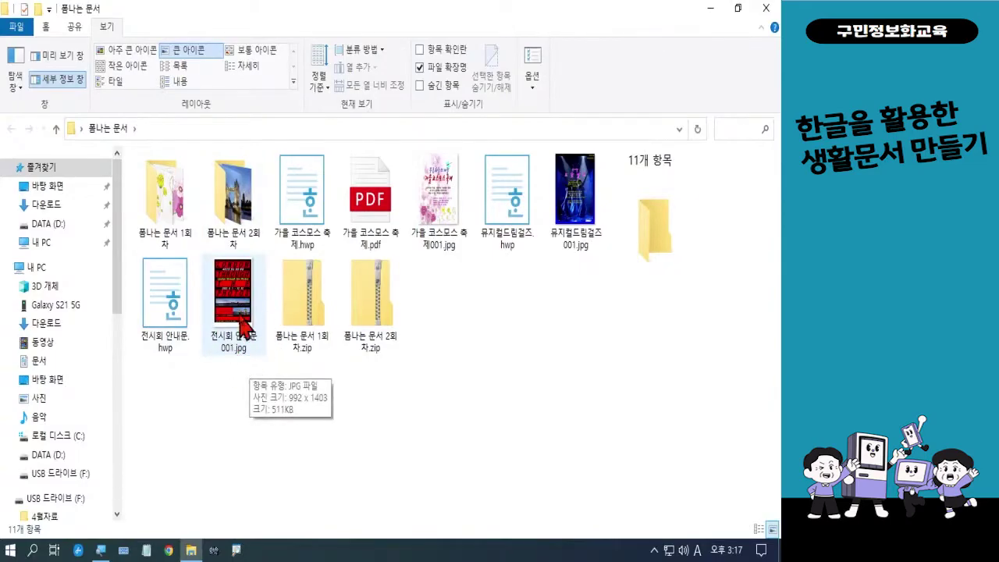
{"action": "double_click", "coordinate": [241, 328]}
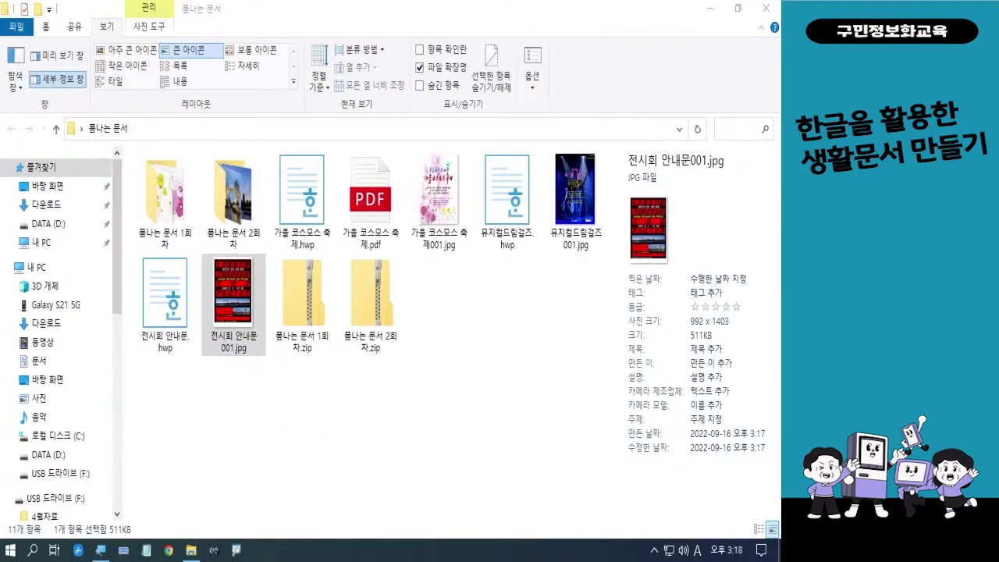
{"action": "left_click_drag", "start_coordinate": [505, 172], "coordinate": [211, 63]}
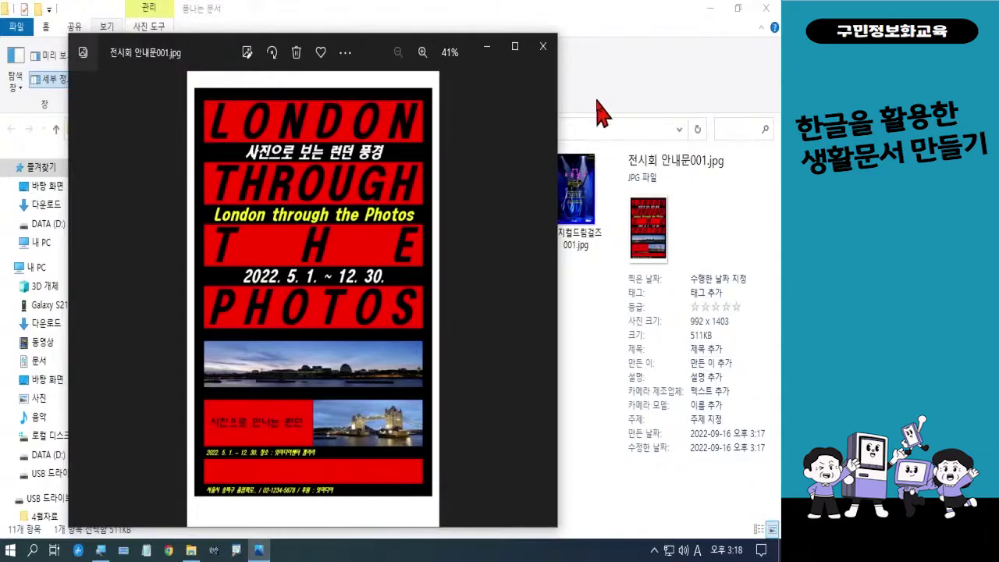
{"action": "left_click", "coordinate": [544, 48]}
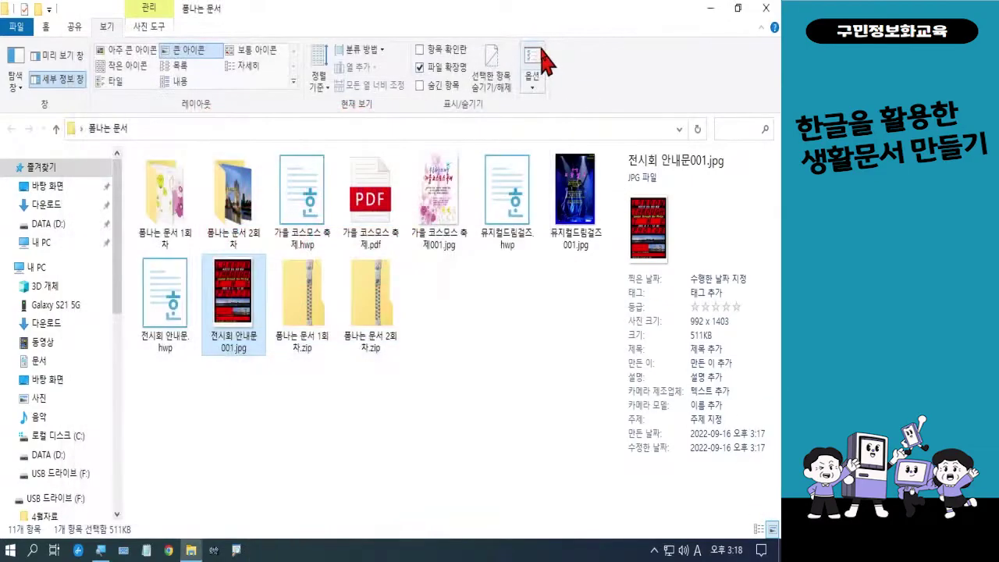
Step: Close the folder window and open a blank document in the Hangul (한글) word processor
{"action": "left_click", "coordinate": [766, 24]}
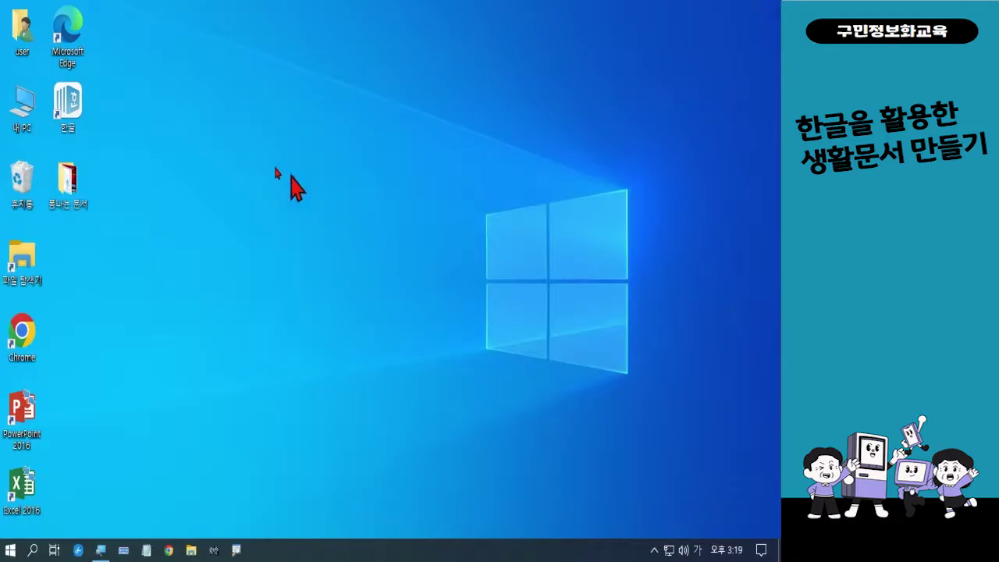
{"action": "double_click", "coordinate": [74, 125]}
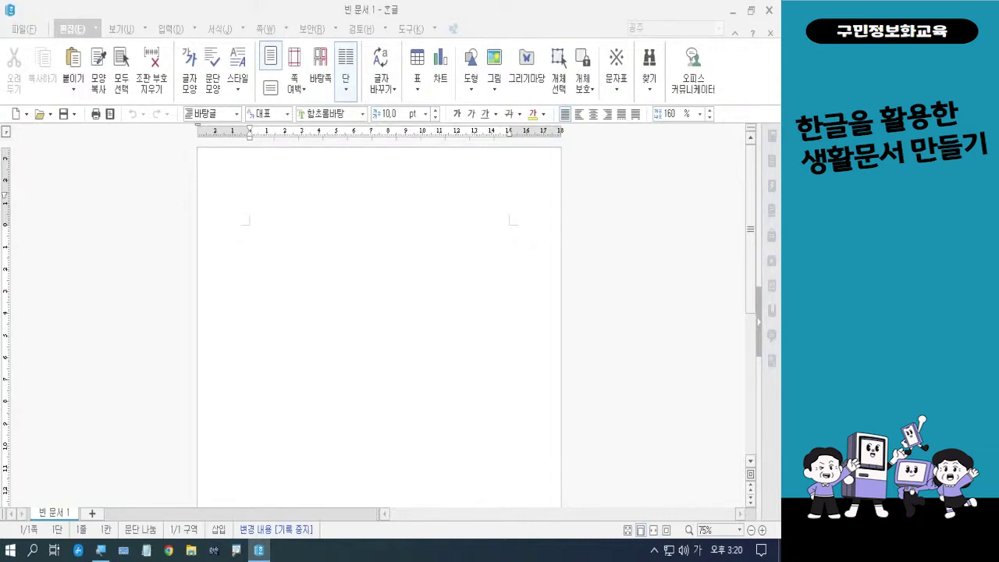
{"action": "left_click", "coordinate": [317, 293]}
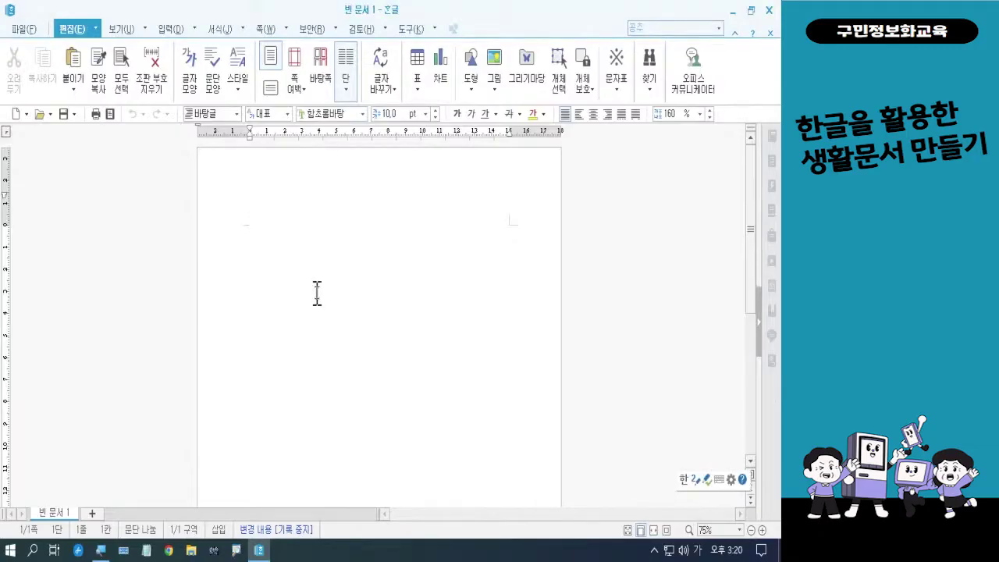
Step: Set the page to landscape (가로) orientation with top, left, right and bottom margins of 10 mm
{"action": "key", "text": "F7"}
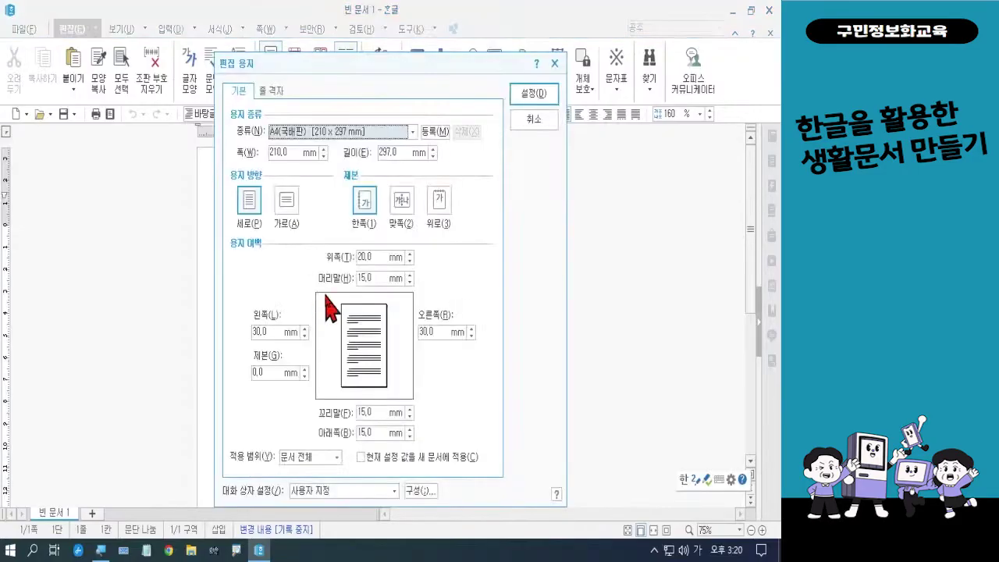
{"action": "left_click", "coordinate": [286, 212]}
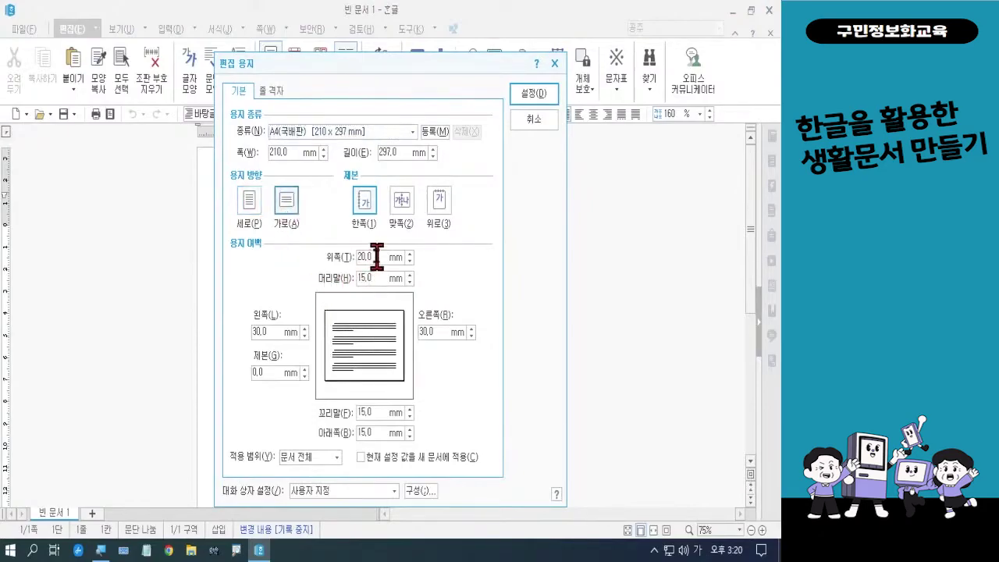
{"action": "left_click_drag", "start_coordinate": [377, 256], "coordinate": [343, 256]}
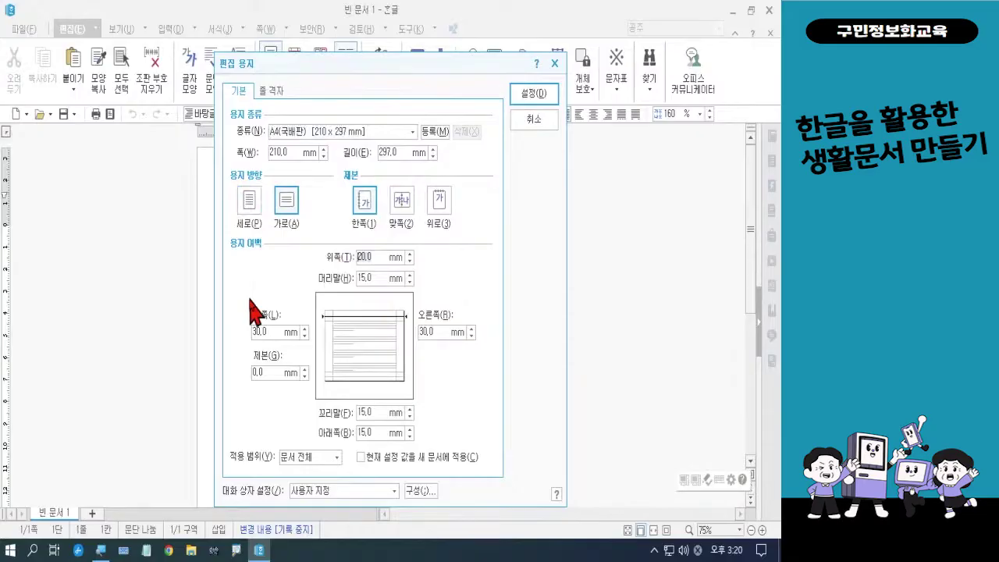
{"action": "type", "text": "10"}
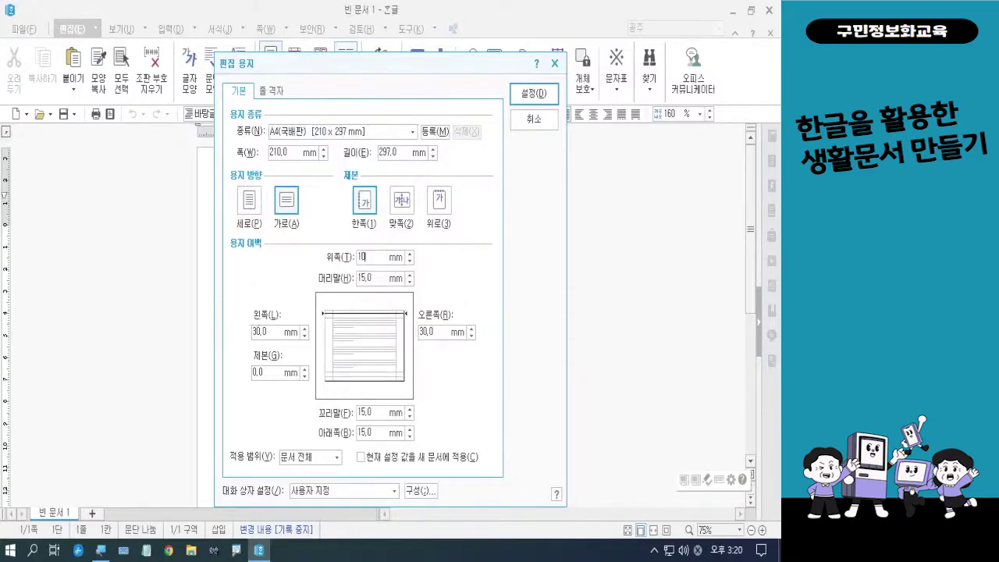
{"action": "double_click", "coordinate": [272, 336]}
{"action": "type", "text": "10"}
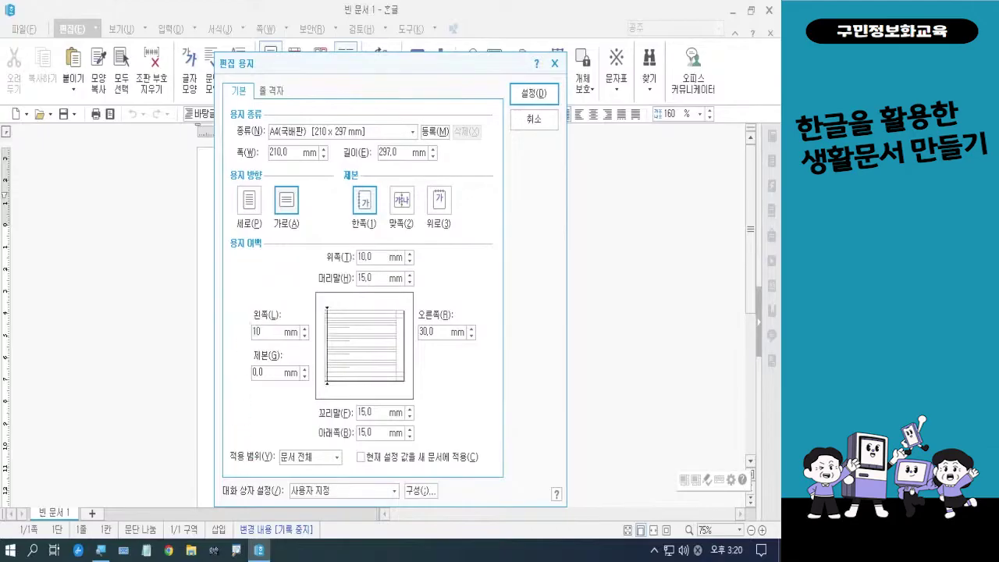
{"action": "double_click", "coordinate": [434, 332]}
{"action": "type", "text": "10"}
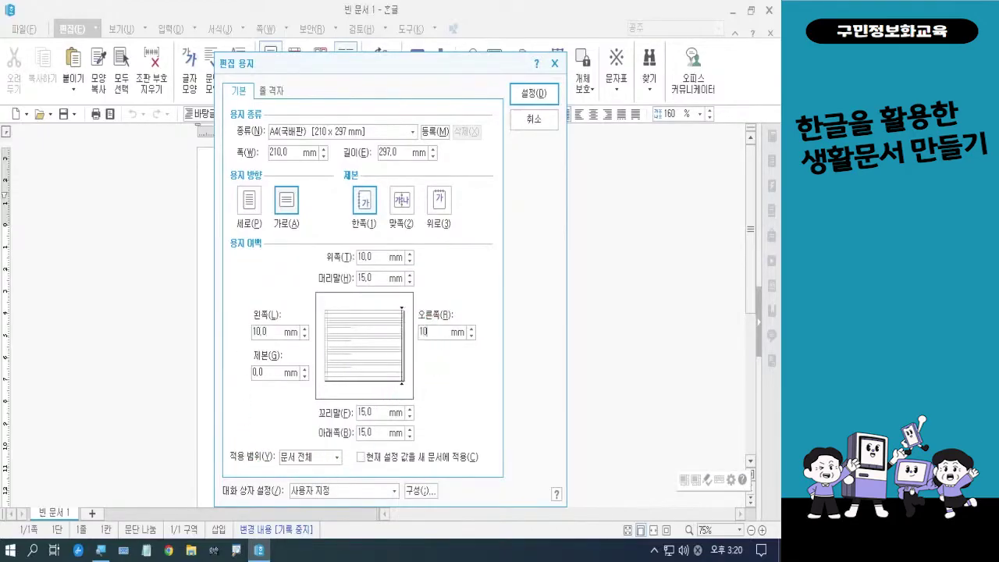
{"action": "left_click", "coordinate": [362, 433]}
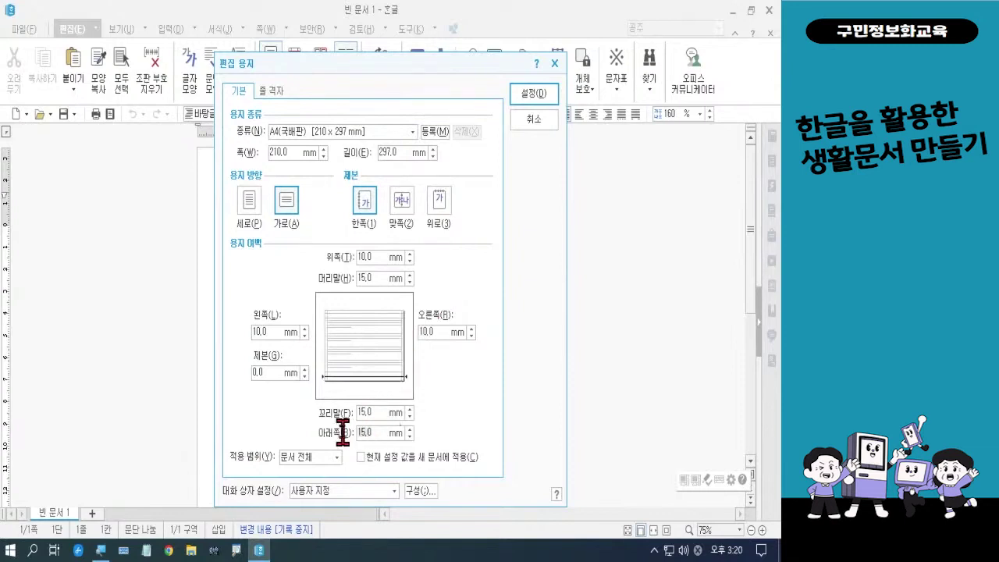
{"action": "type", "text": "10"}
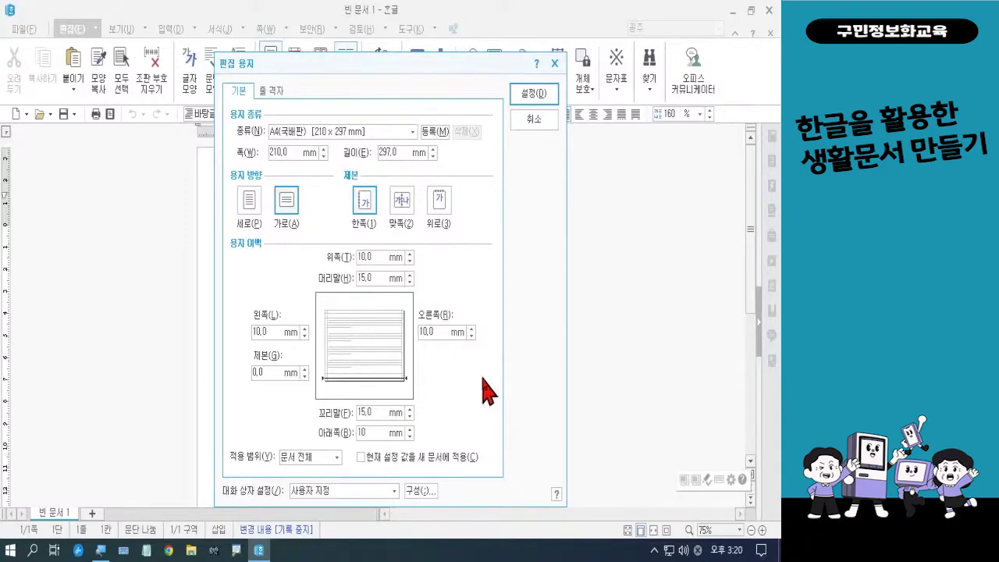
{"action": "key", "text": "Return"}
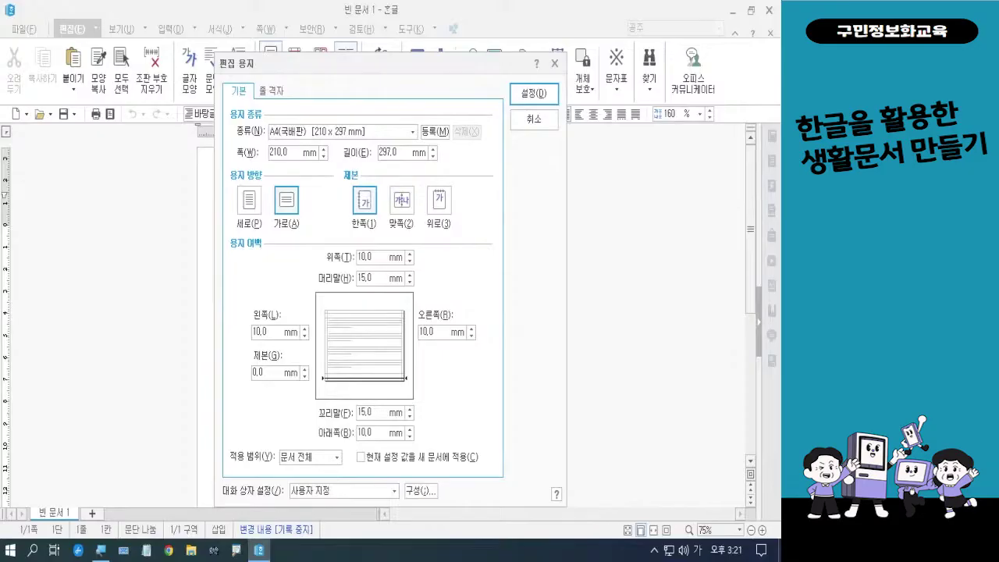
{"action": "left_click", "coordinate": [530, 95]}
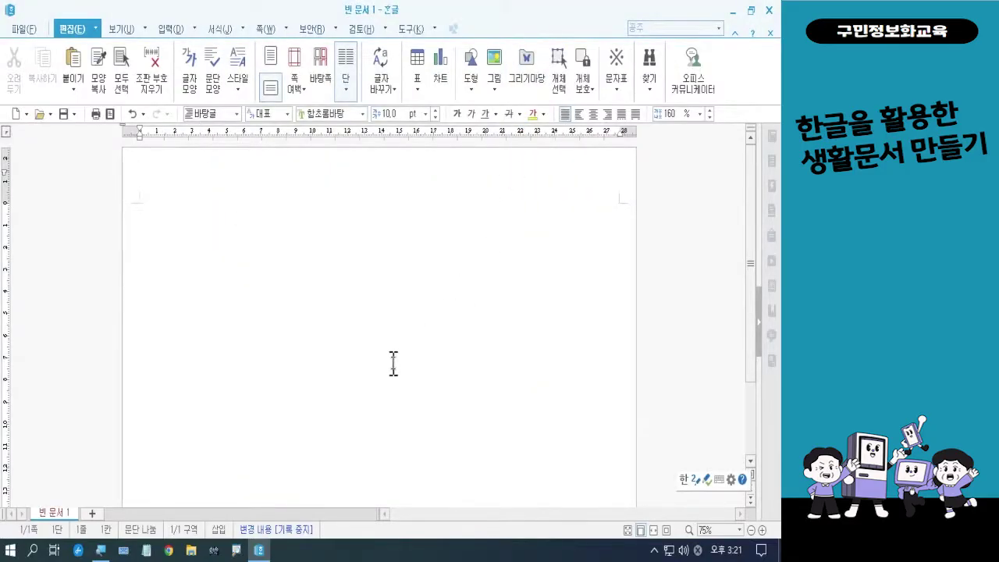
Step: Enable the picture (그림) fill in the page border/background settings
{"action": "left_click", "coordinate": [751, 530]}
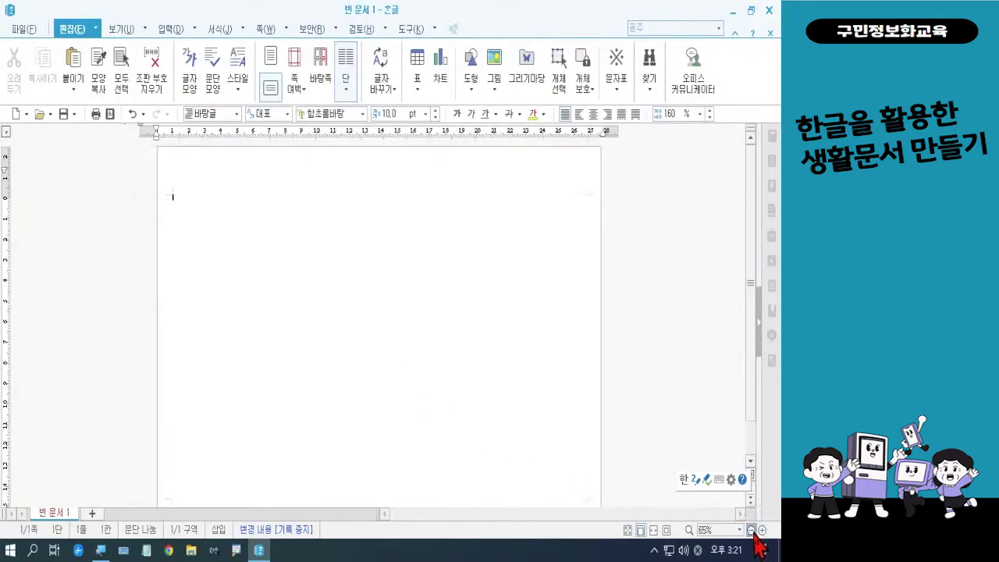
{"action": "left_click", "coordinate": [751, 531]}
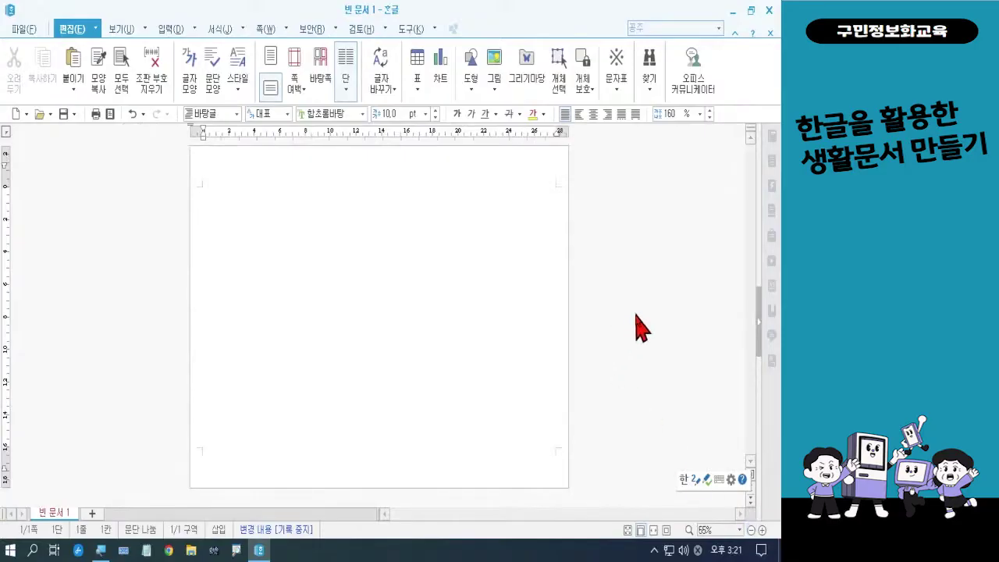
{"action": "key", "text": "F7"}
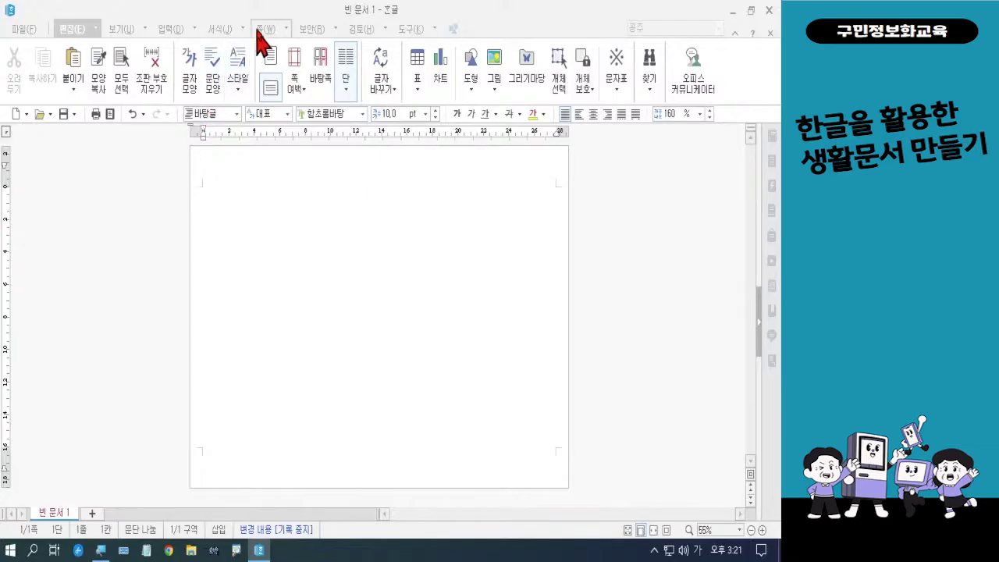
{"action": "key", "text": "ctrl"}
{"action": "left_click", "coordinate": [262, 32]}
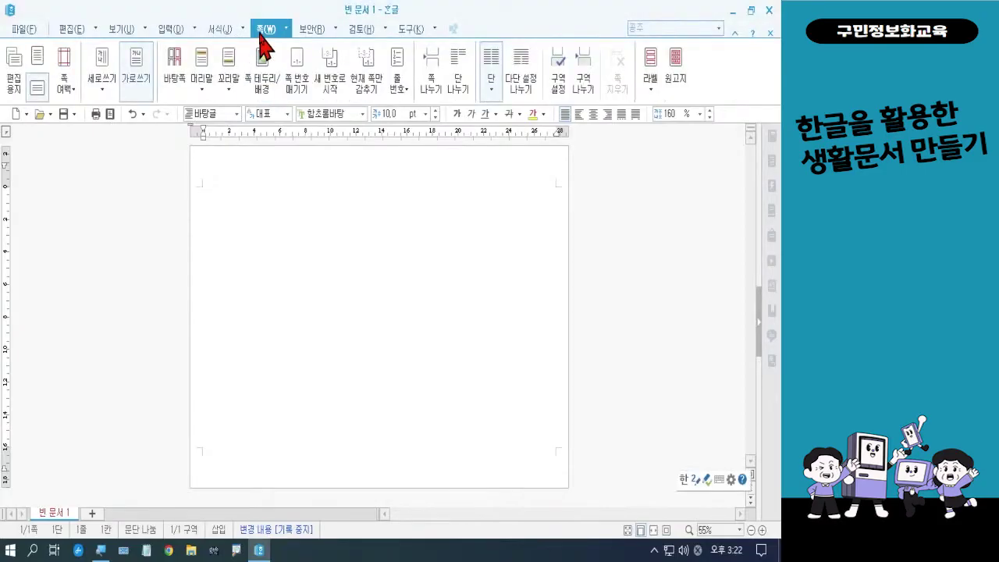
{"action": "left_click", "coordinate": [260, 93]}
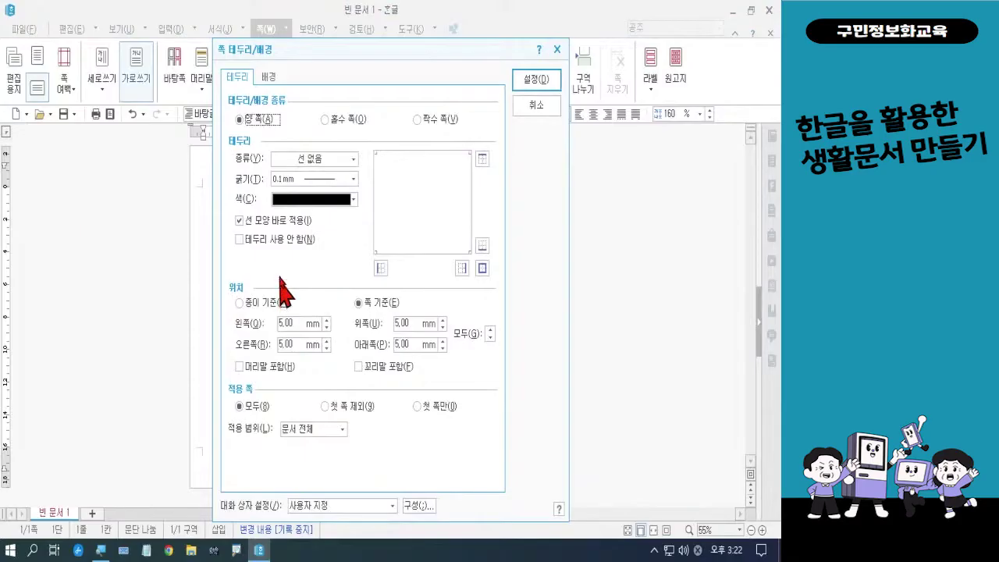
{"action": "left_click", "coordinate": [266, 75]}
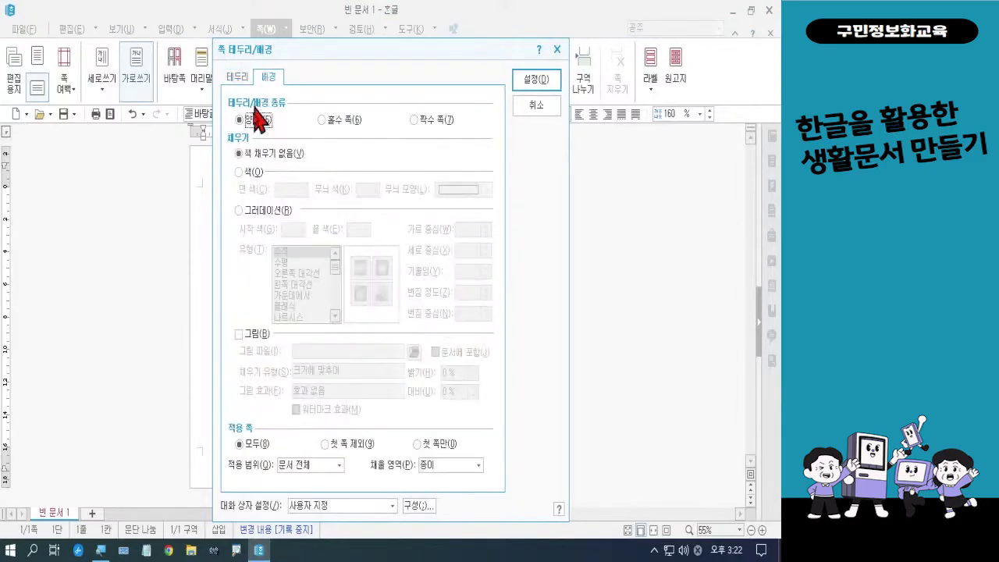
{"action": "left_click", "coordinate": [246, 337]}
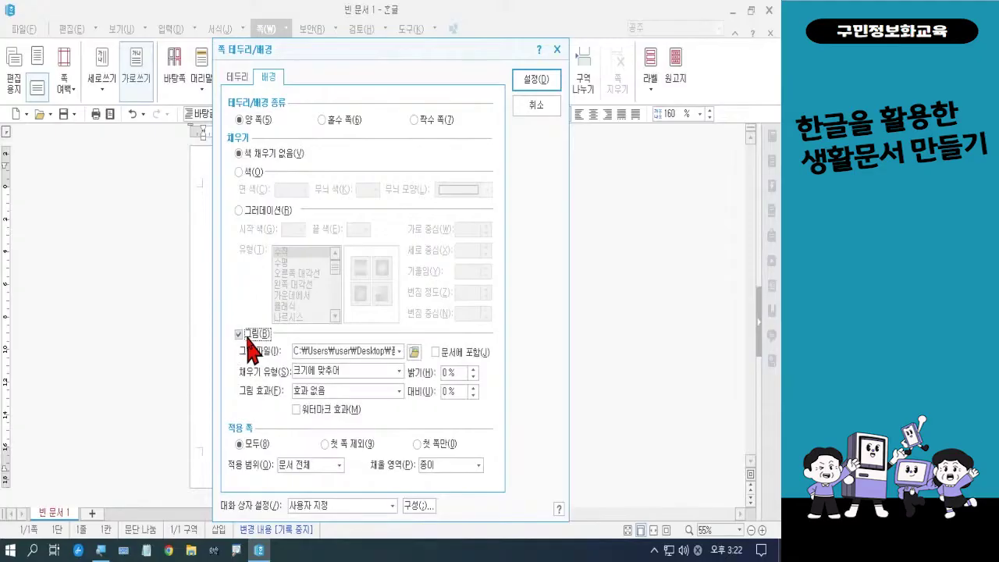
Step: Apply 배경.jpg from the desktop's 폼나는 문서 > 폼나는 문서 2회차 folder as the page background
{"action": "left_click", "coordinate": [415, 353]}
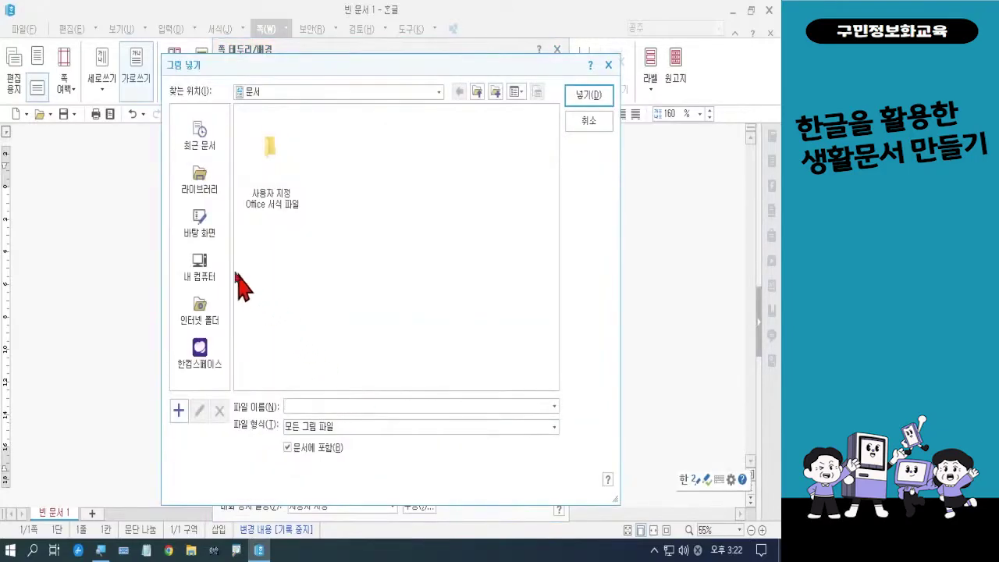
{"action": "left_click", "coordinate": [214, 246]}
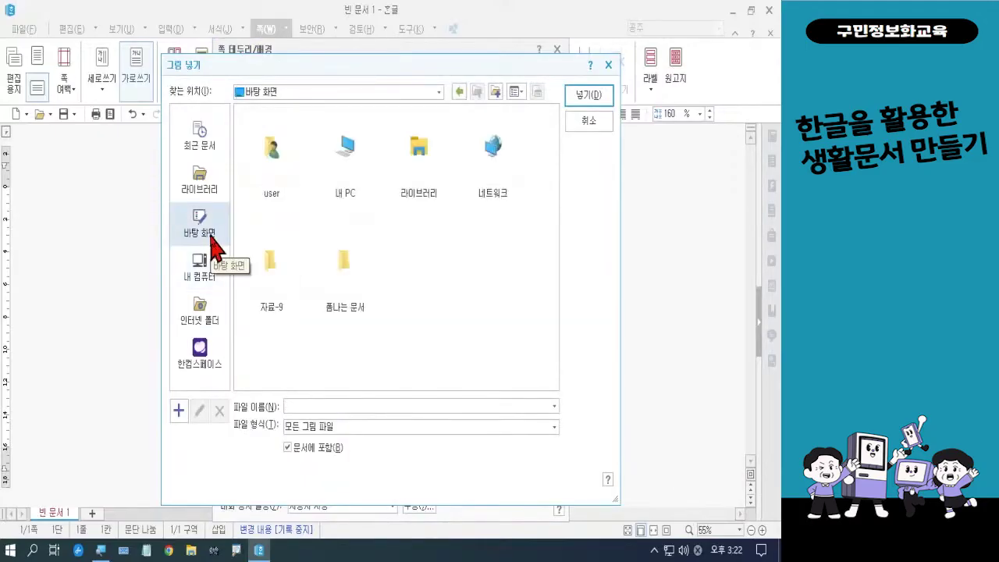
{"action": "double_click", "coordinate": [361, 295]}
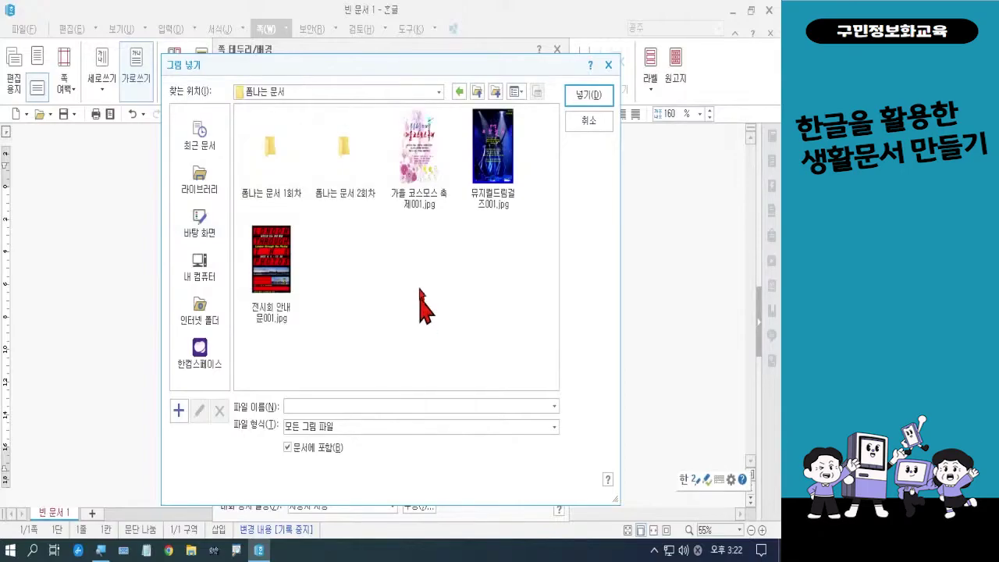
{"action": "double_click", "coordinate": [361, 179]}
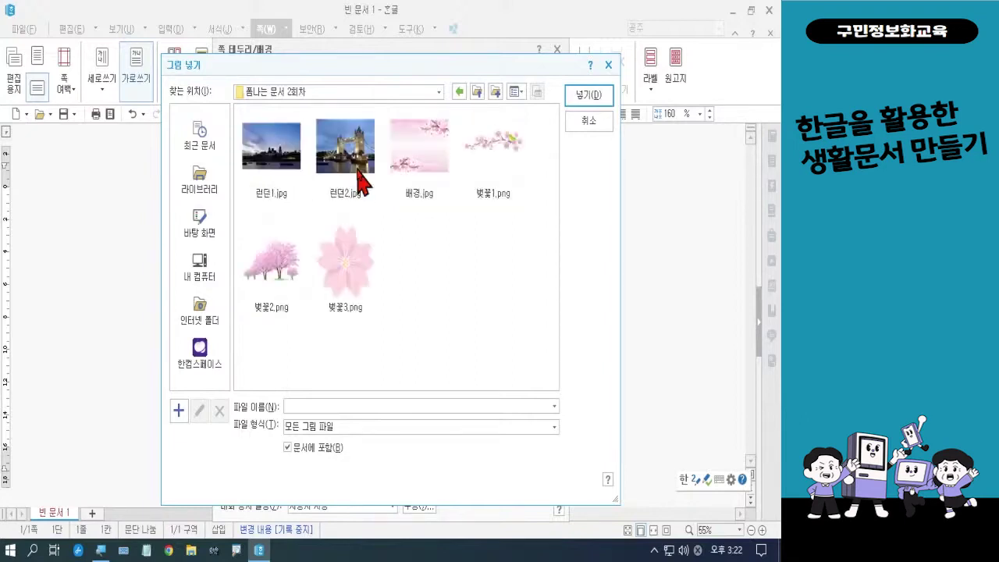
{"action": "left_click", "coordinate": [412, 168]}
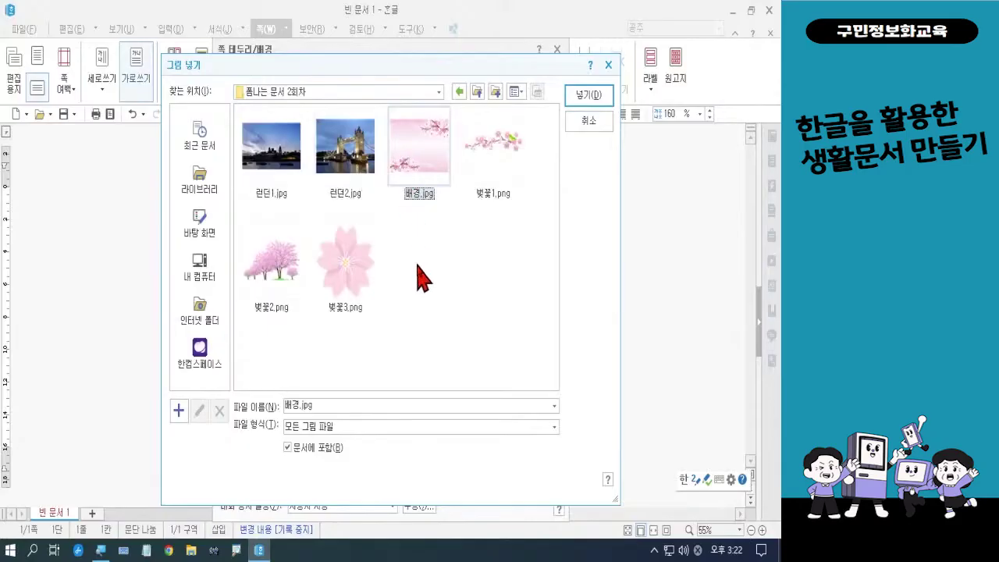
{"action": "left_click", "coordinate": [583, 97]}
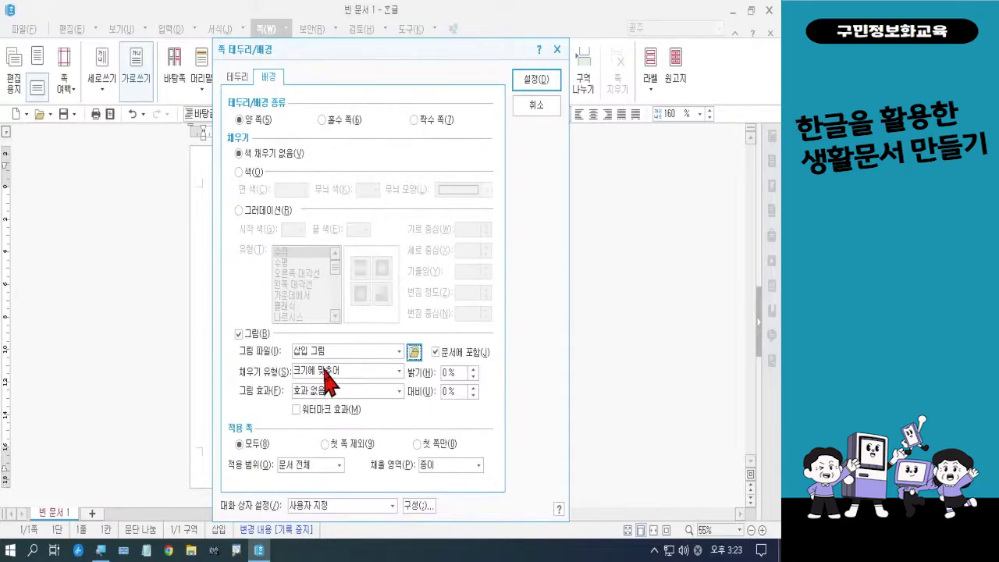
{"action": "left_click", "coordinate": [530, 81]}
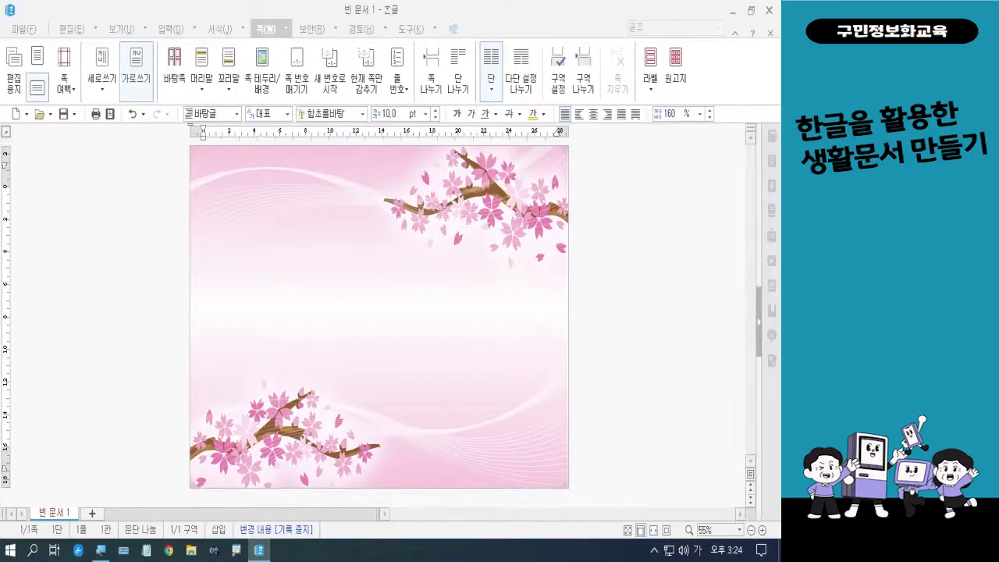
Step: Set the font size to 20 pt for text at the start of the page
{"action": "key", "text": "Hangul"}
{"action": "left_click", "coordinate": [214, 210]}
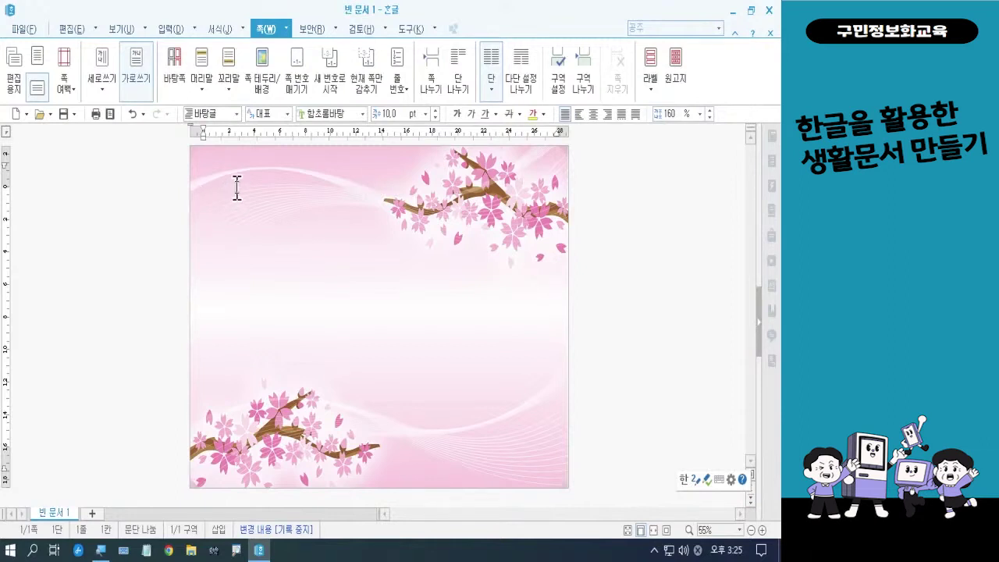
{"action": "left_click", "coordinate": [426, 114]}
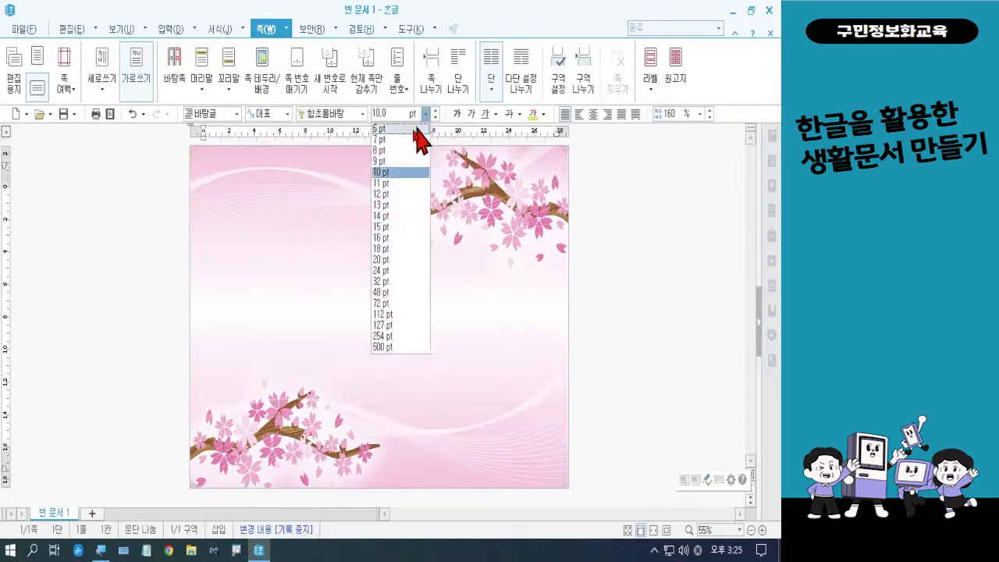
{"action": "left_click", "coordinate": [391, 260]}
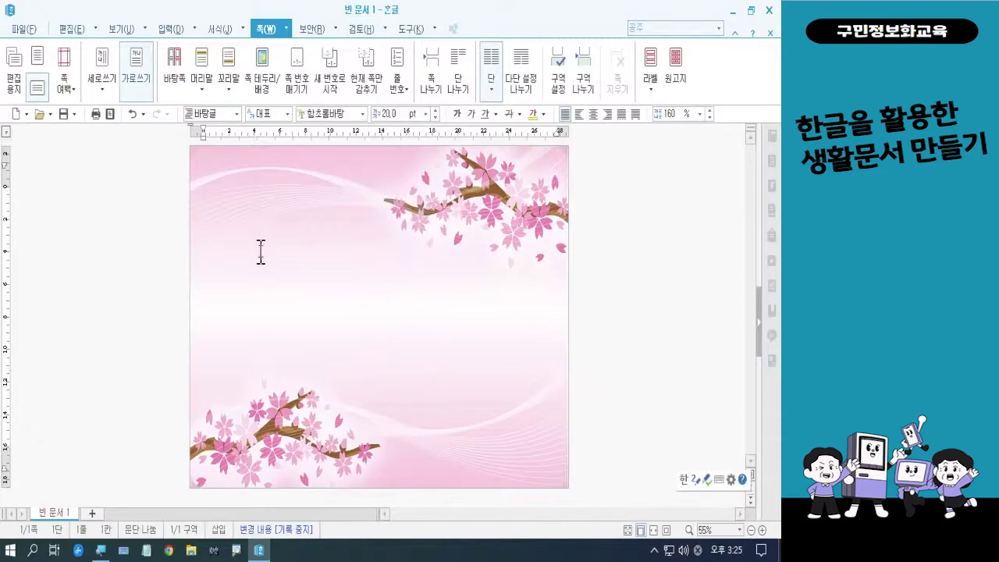
Step: Enter the title "전국 벚꽃길 Best 3" at the start of the page and add two line breaks after it
{"action": "left_click", "coordinate": [761, 530]}
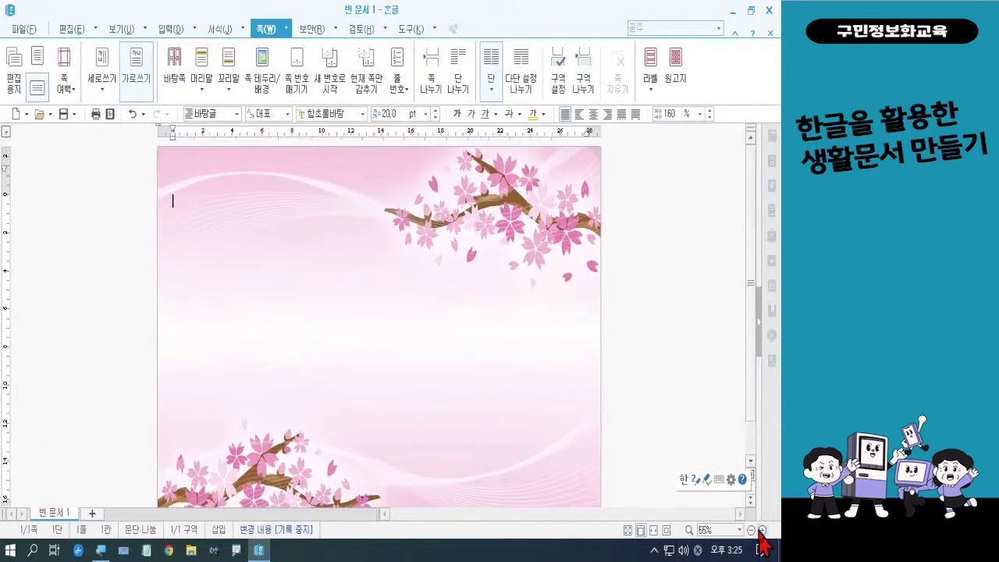
{"action": "left_click", "coordinate": [761, 530]}
{"action": "left_click", "coordinate": [761, 530]}
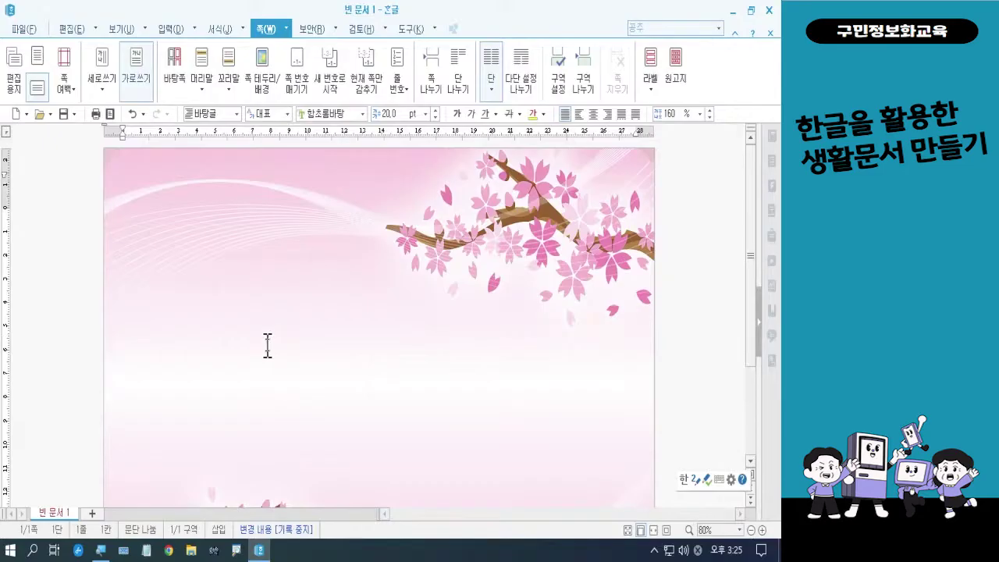
{"action": "type", "text": "전국 "}
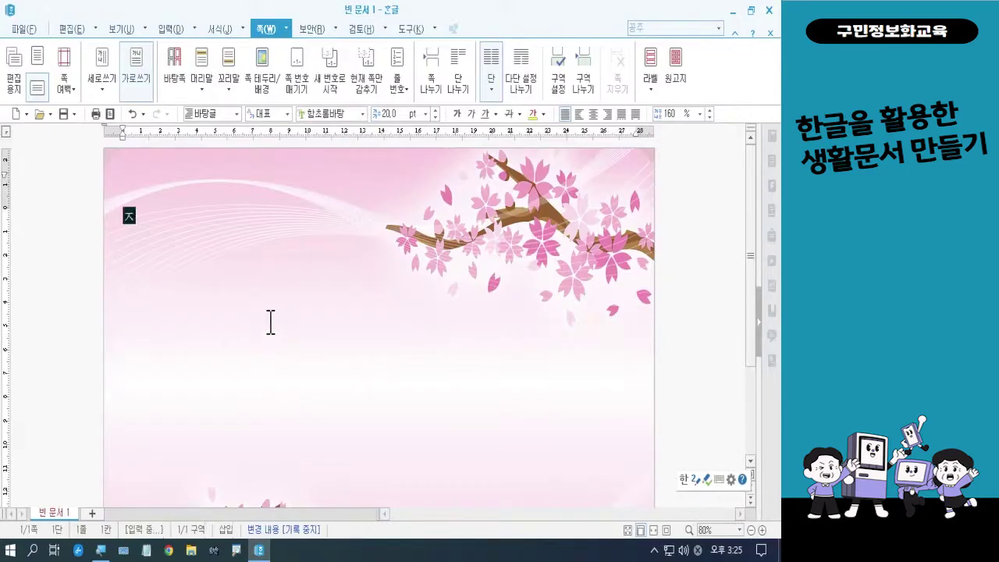
{"action": "type", "text": "벚꽃"}
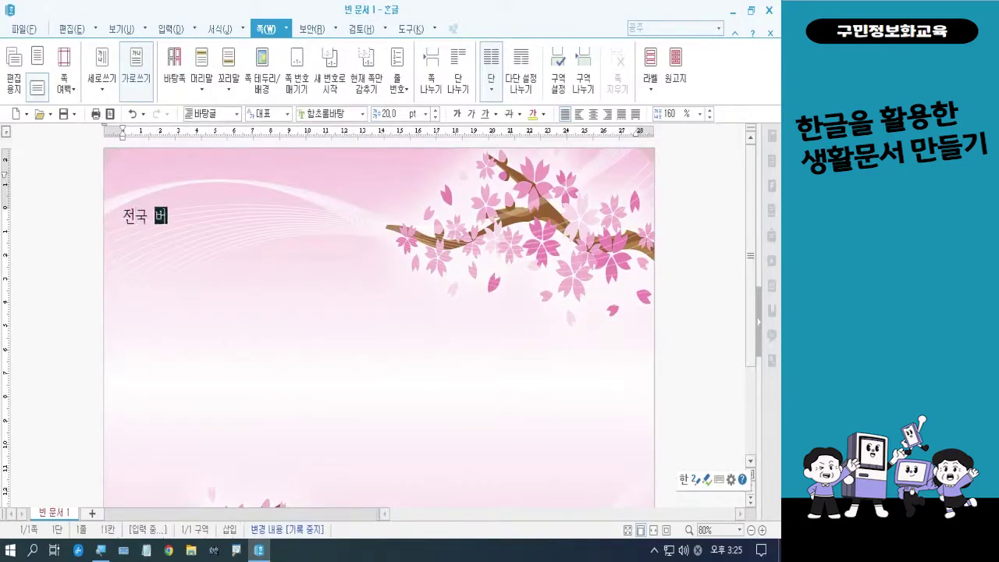
{"action": "type", "text": "길"}
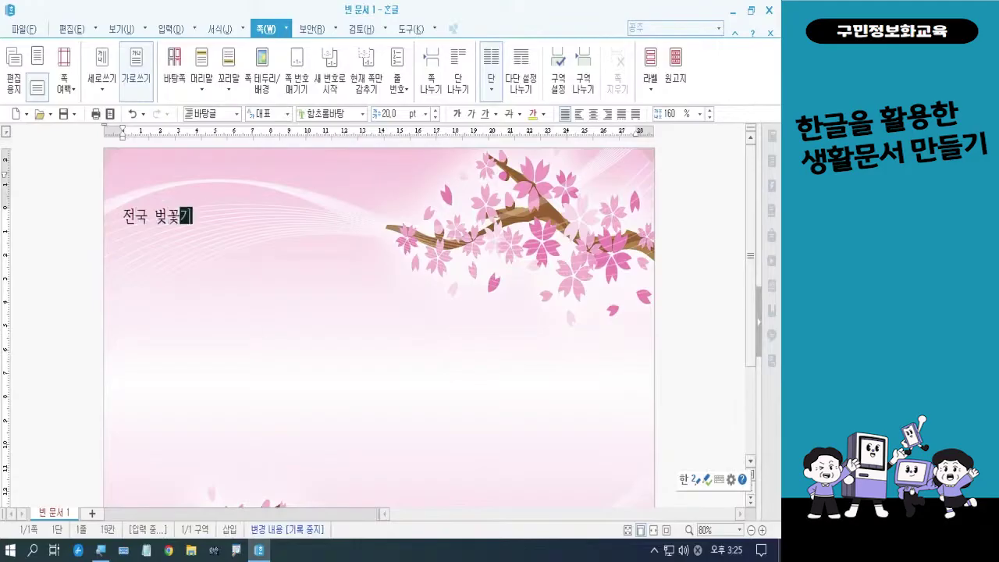
{"action": "key", "text": "Hangul"}
{"action": "type", "text": "B"}
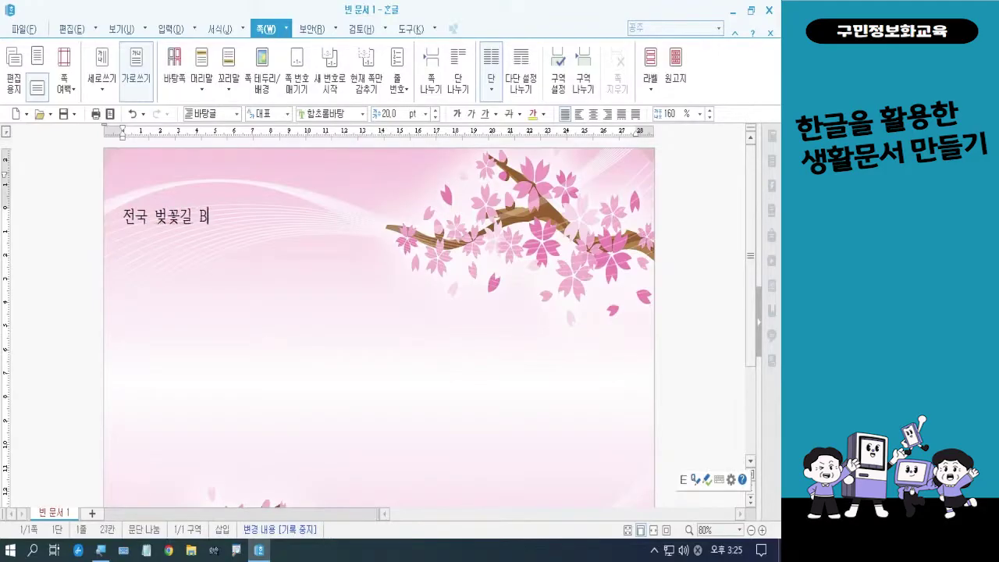
{"action": "type", "text": "est 3"}
{"action": "key", "text": "Return"}
{"action": "key", "text": "Return"}
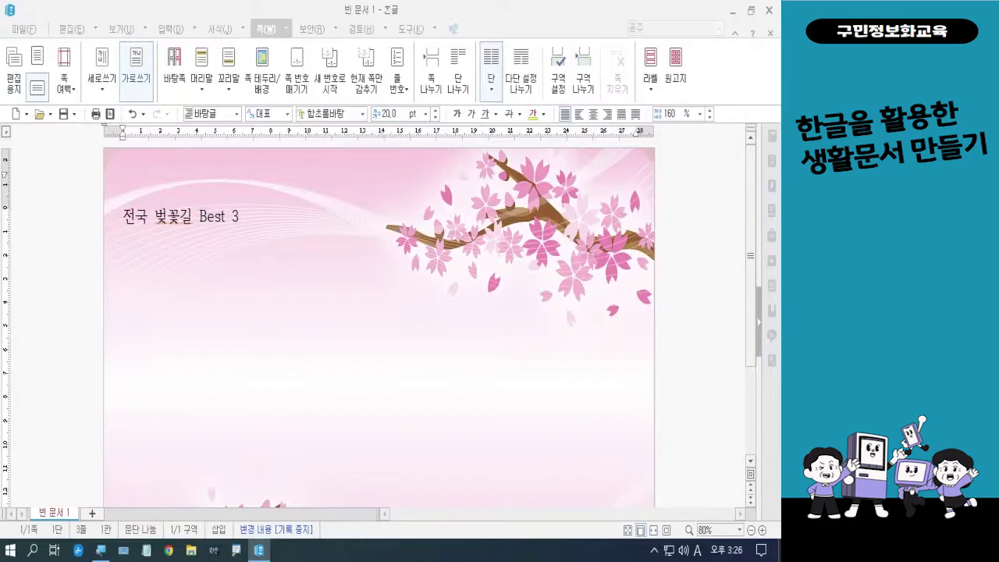
Step: Insert a table with 5 rows and 8 columns below the title, treated as a character (글자처럼 취급)
{"action": "key", "text": "Hangul"}
{"action": "left_click", "coordinate": [129, 289]}
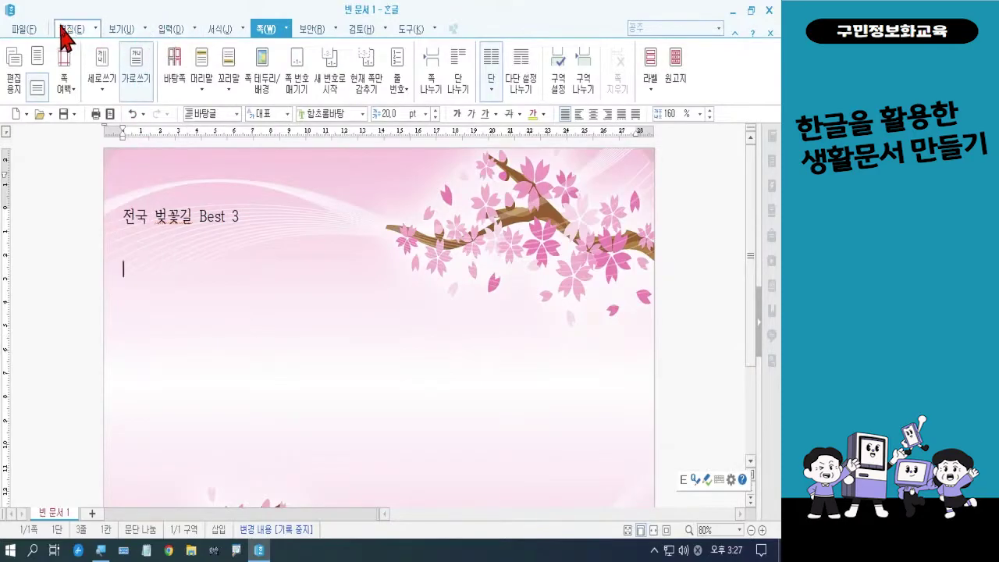
{"action": "left_click", "coordinate": [167, 31]}
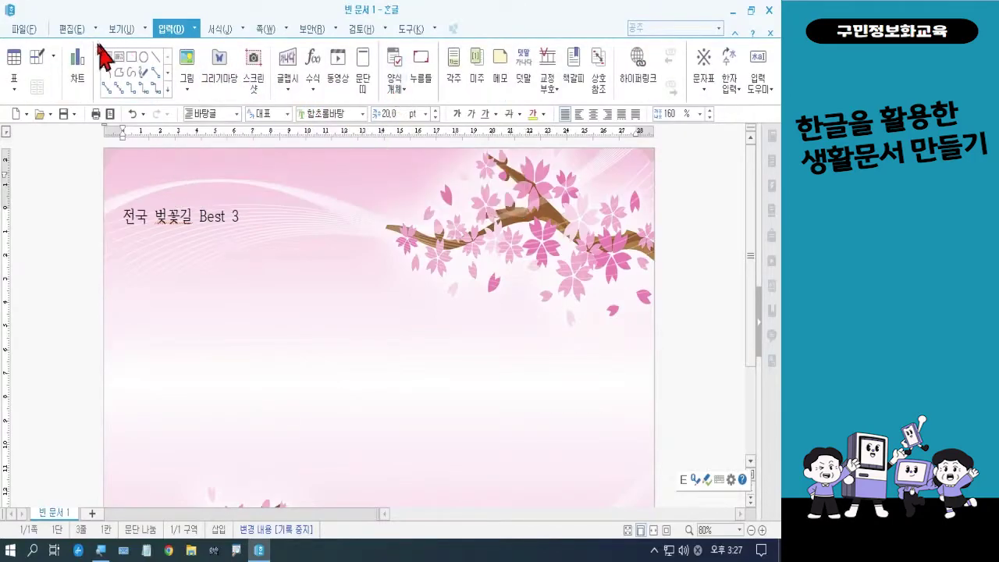
{"action": "left_click", "coordinate": [14, 66]}
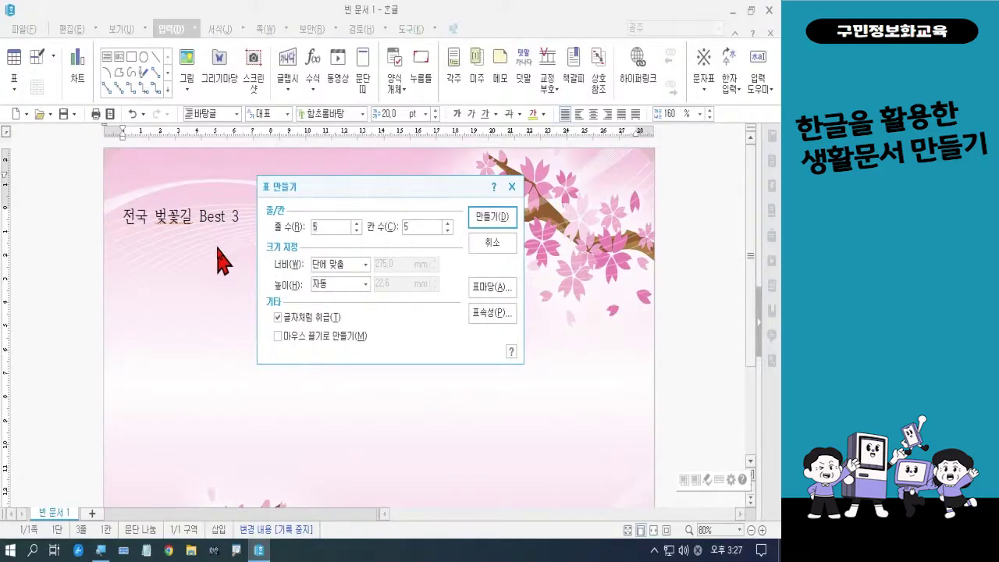
{"action": "key", "text": "Tab"}
{"action": "type", "text": "8"}
{"action": "left_click", "coordinate": [487, 226]}
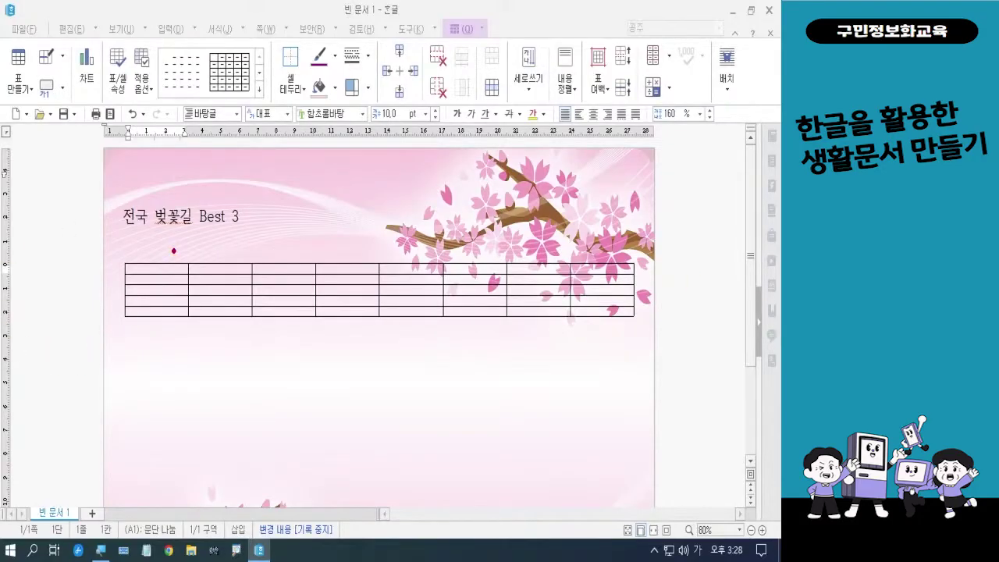
Step: Narrow the table's first and last columns to a little under half their width, keeping the outer table edges in place
{"action": "left_click_drag", "start_coordinate": [170, 249], "coordinate": [201, 345]}
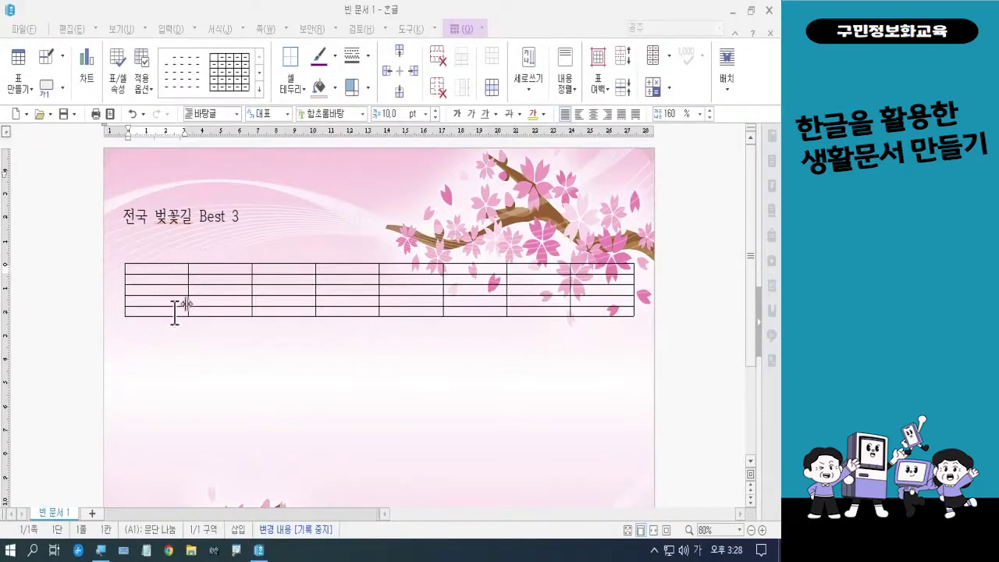
{"action": "left_click_drag", "start_coordinate": [189, 291], "coordinate": [155, 289]}
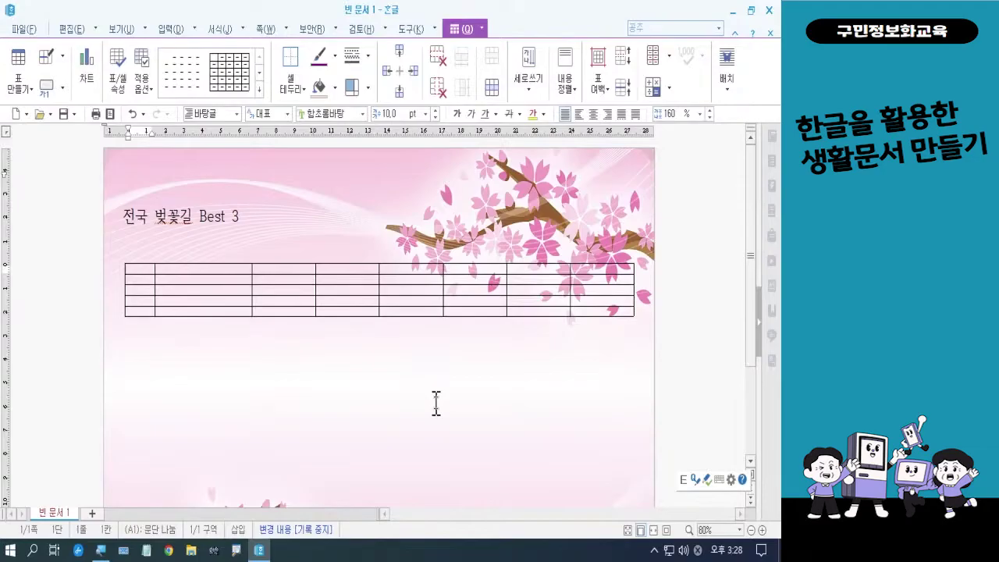
{"action": "left_click_drag", "start_coordinate": [557, 248], "coordinate": [592, 327]}
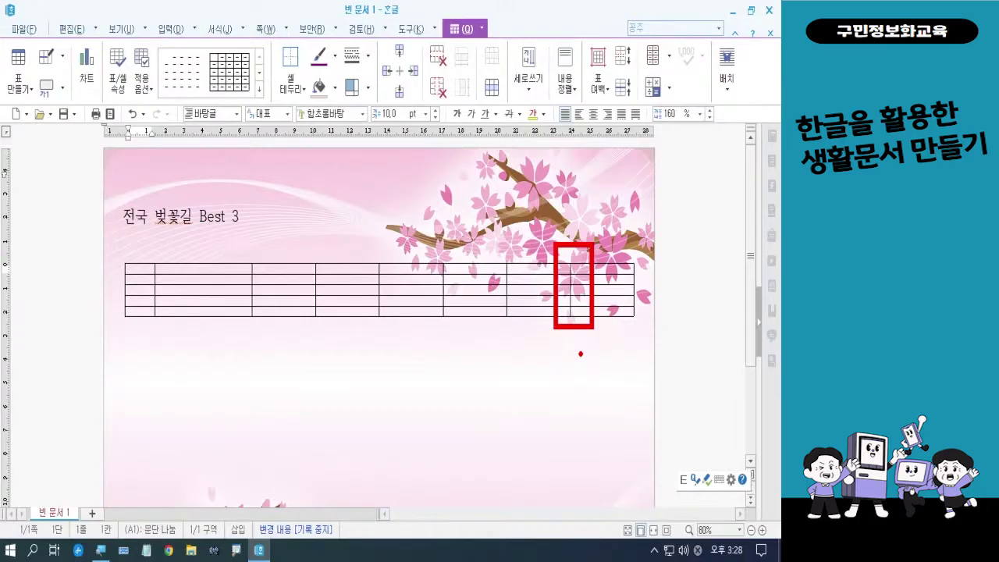
{"action": "key", "text": "Escape"}
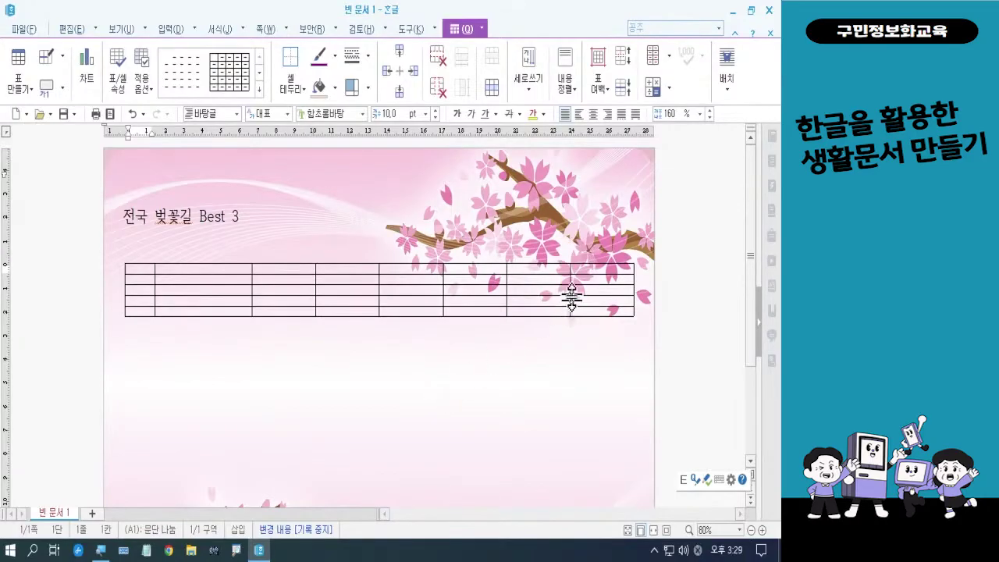
{"action": "left_click_drag", "start_coordinate": [570, 292], "coordinate": [610, 298]}
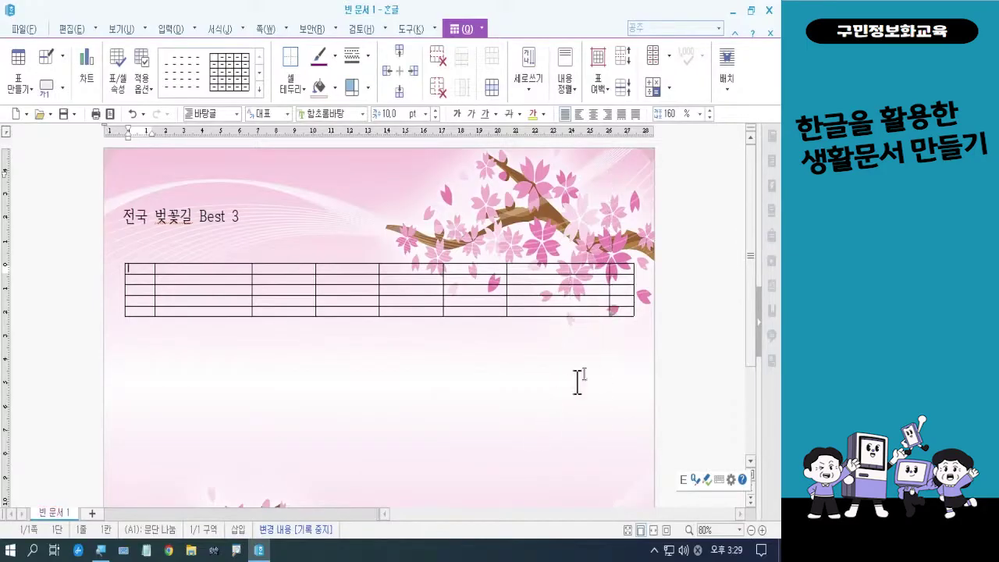
{"action": "left_click_drag", "start_coordinate": [607, 287], "coordinate": [608, 288]}
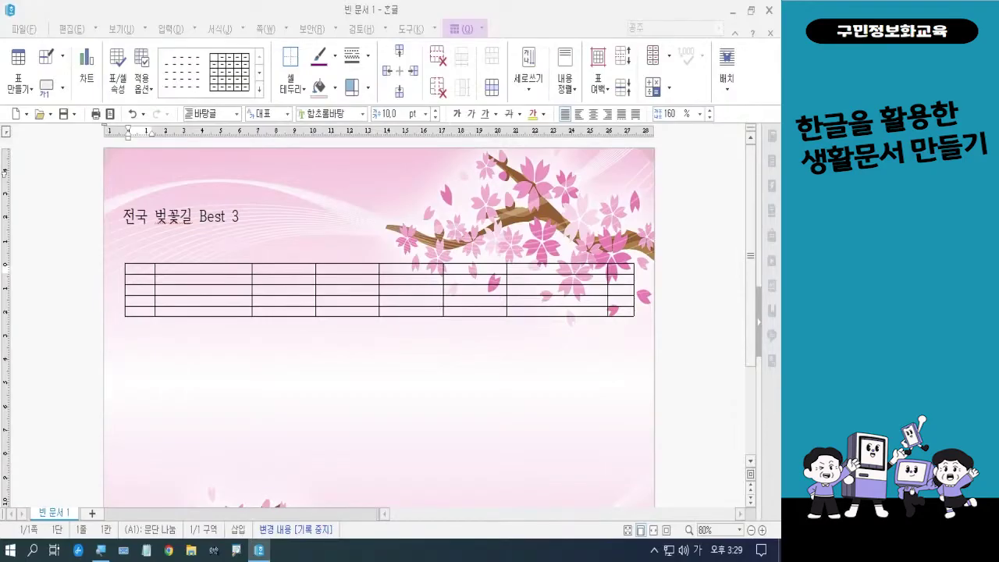
Step: Make the six middle columns of the table equal in width (셀 너비를 같게) across all five rows
{"action": "left_click", "coordinate": [201, 269]}
{"action": "left_click_drag", "start_coordinate": [200, 269], "coordinate": [530, 313]}
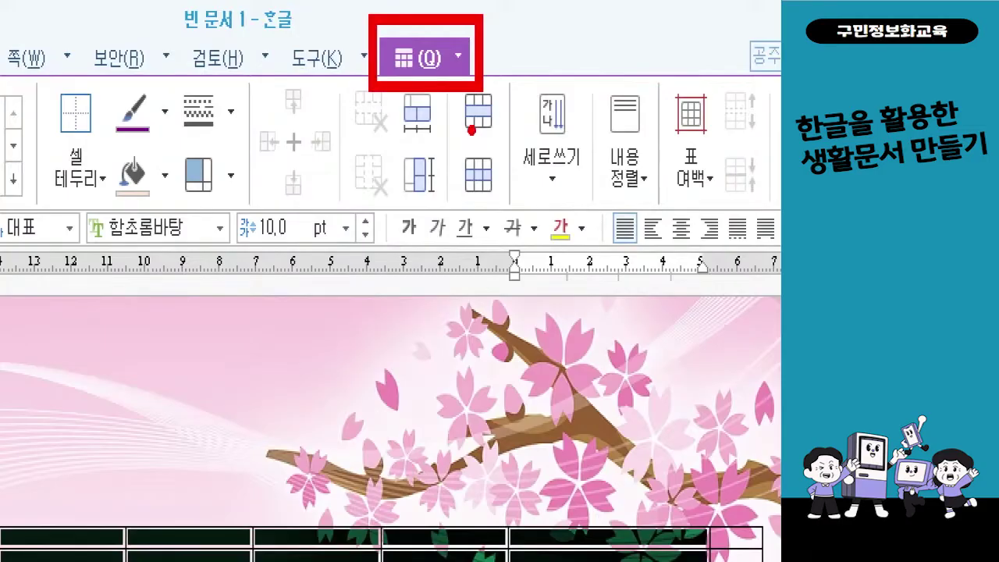
{"action": "mouse_move", "coordinate": [457, 132]}
{"action": "left_mouse_down"}
{"action": "mouse_move", "coordinate": [412, 147]}
{"action": "mouse_move", "coordinate": [385, 112]}
{"action": "mouse_move", "coordinate": [404, 79]}
{"action": "mouse_move", "coordinate": [445, 111]}
{"action": "mouse_move", "coordinate": [449, 131]}
{"action": "left_mouse_up"}
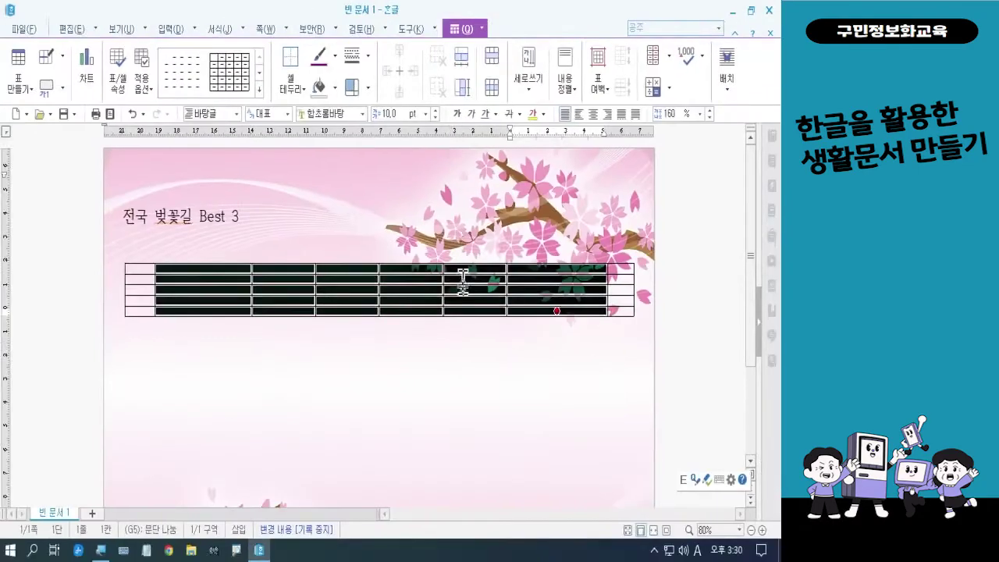
{"action": "right_click", "coordinate": [464, 273]}
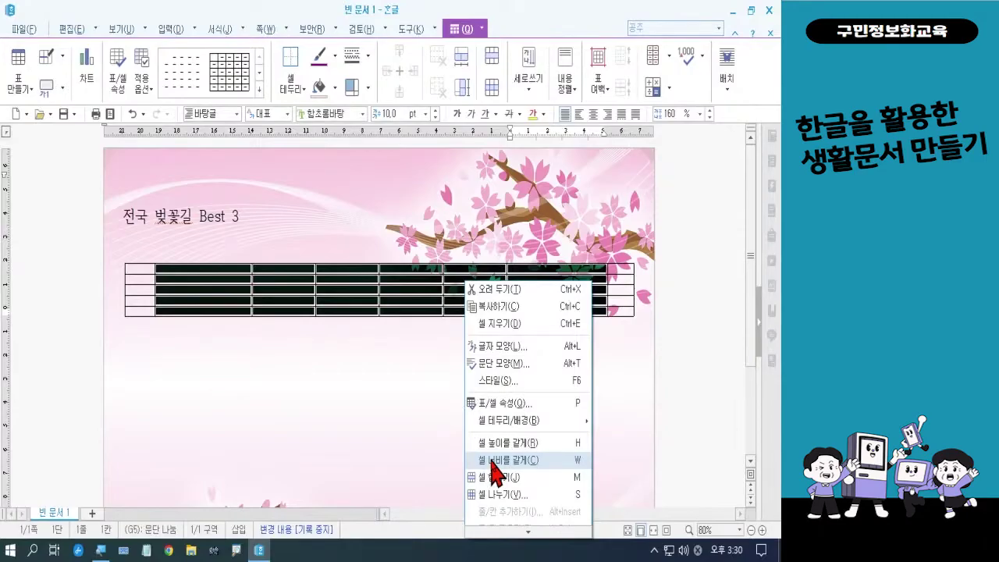
{"action": "left_click", "coordinate": [493, 460]}
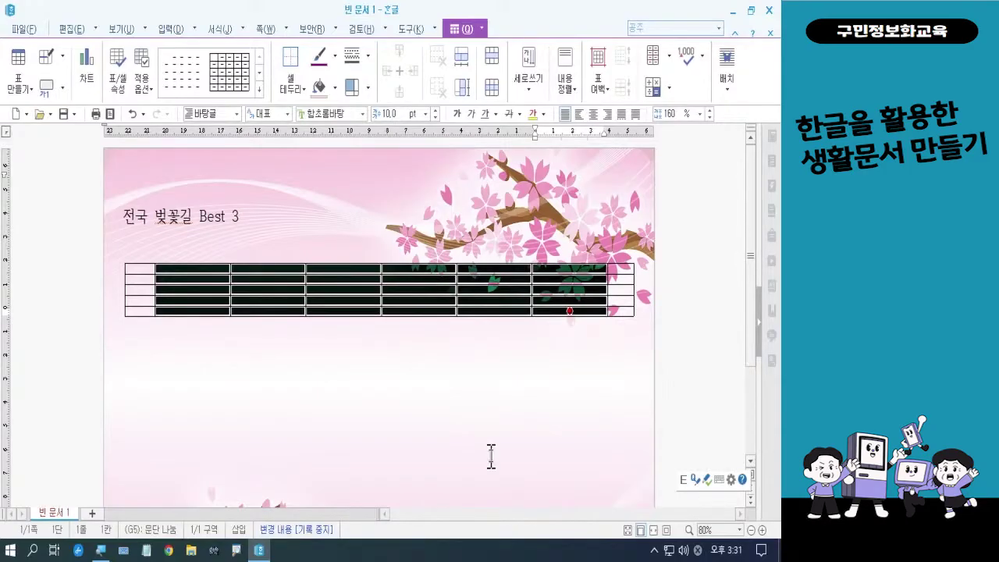
{"action": "left_click", "coordinate": [491, 456]}
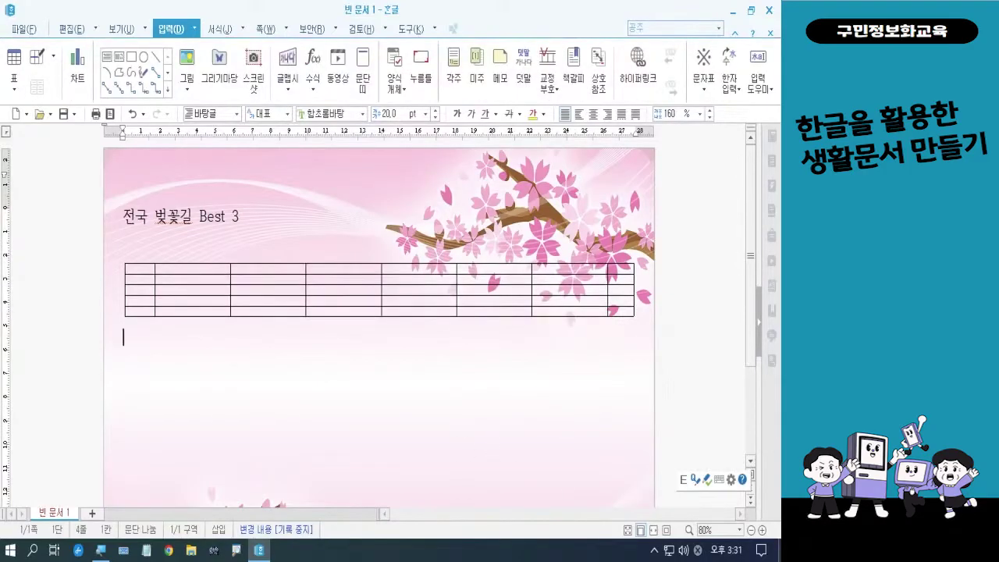
{"action": "key", "text": "ctrl+2"}
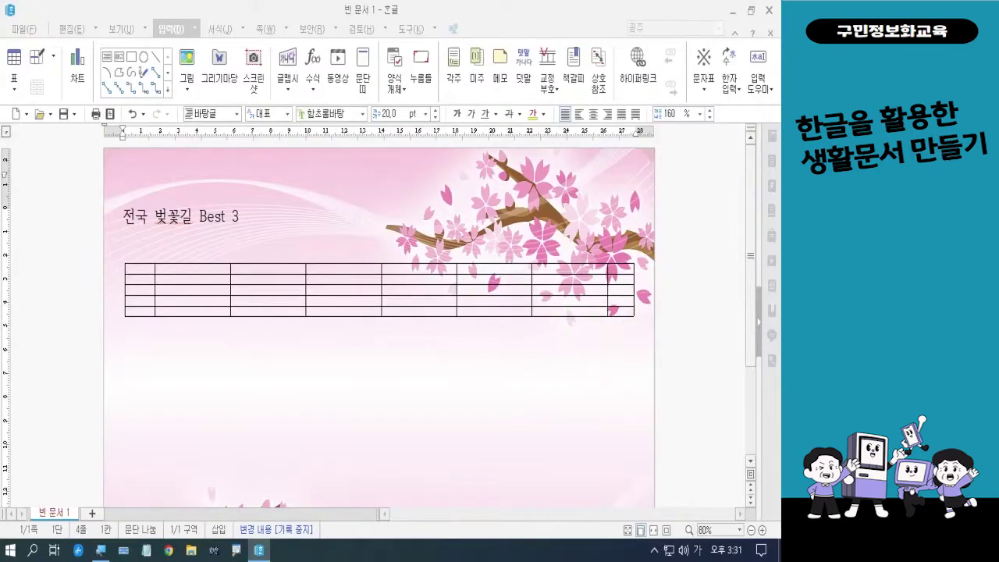
{"action": "left_click", "coordinate": [143, 269]}
{"action": "left_click_drag", "start_coordinate": [143, 270], "coordinate": [618, 270]}
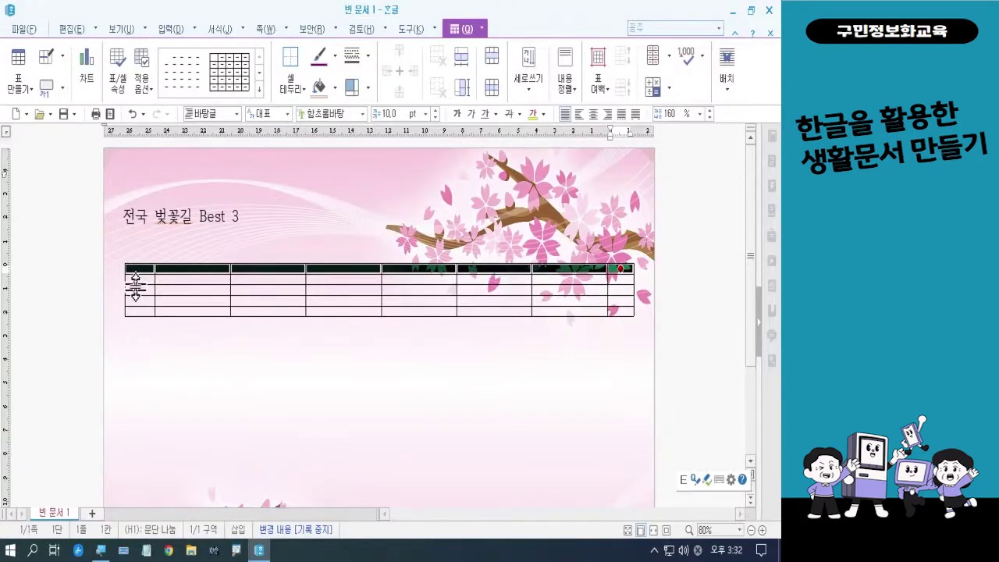
{"action": "left_click_drag", "start_coordinate": [138, 286], "coordinate": [615, 289]}
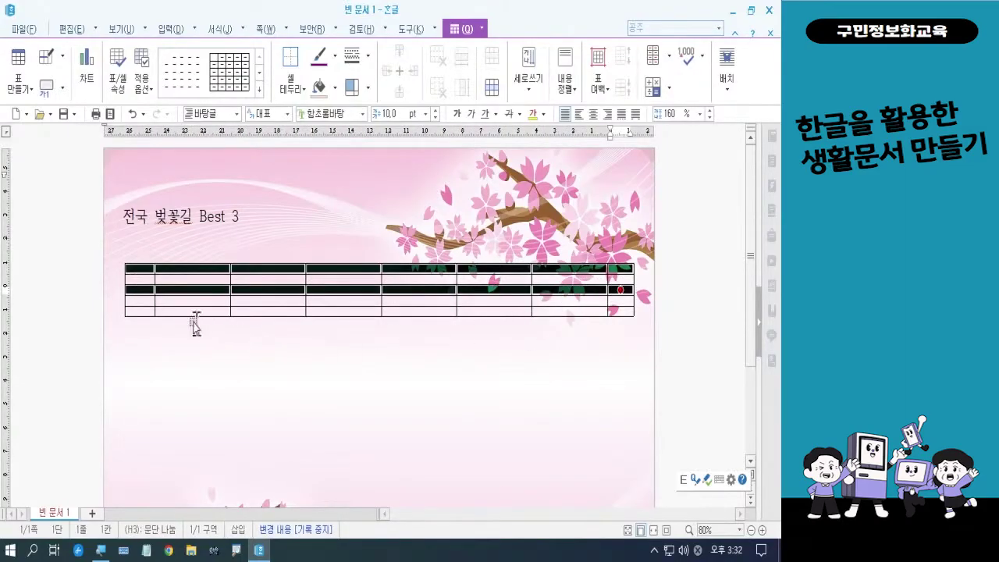
{"action": "left_click_drag", "start_coordinate": [145, 313], "coordinate": [617, 321]}
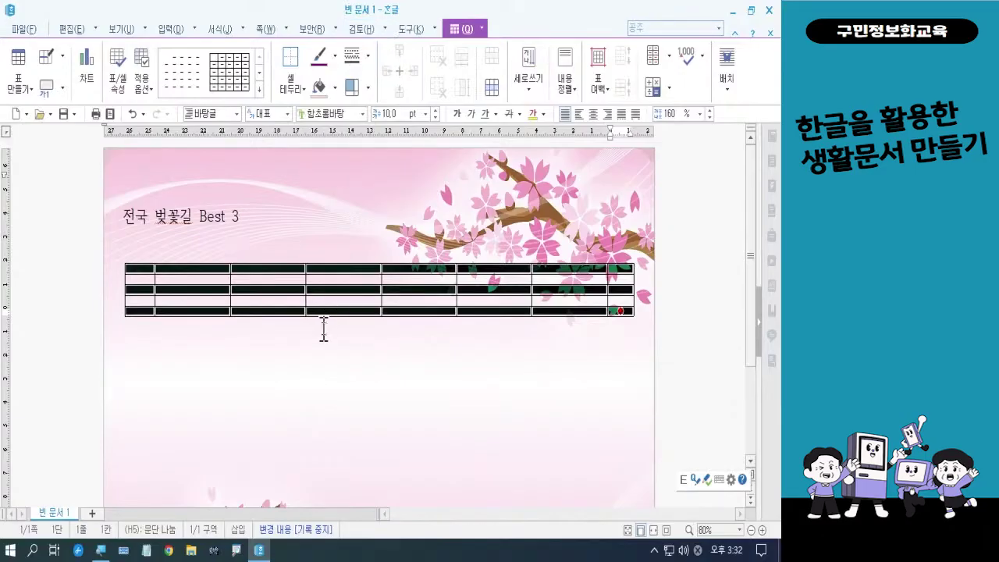
{"action": "left_click", "coordinate": [204, 269]}
{"action": "left_click_drag", "start_coordinate": [154, 268], "coordinate": [616, 267]}
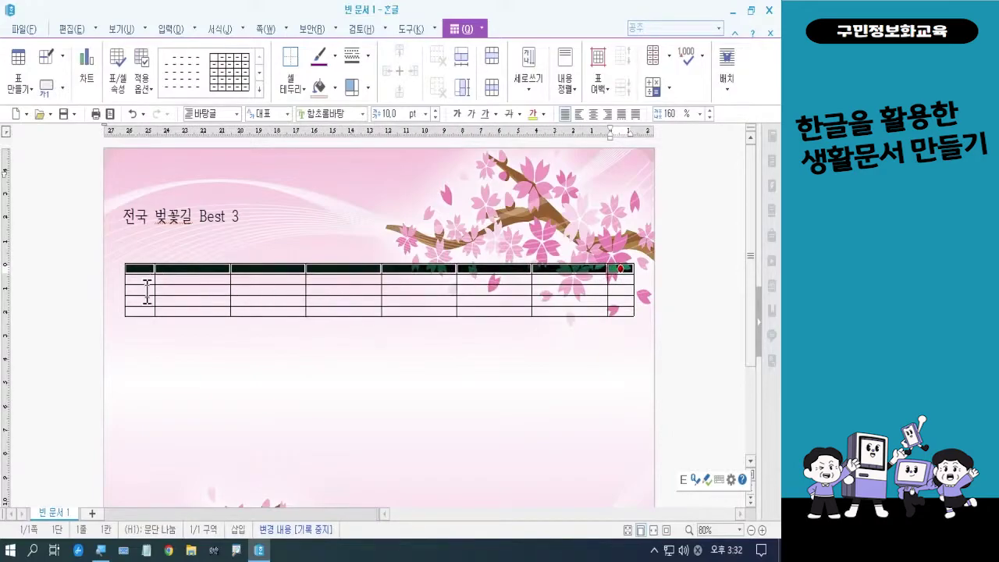
{"action": "left_click", "coordinate": [253, 371]}
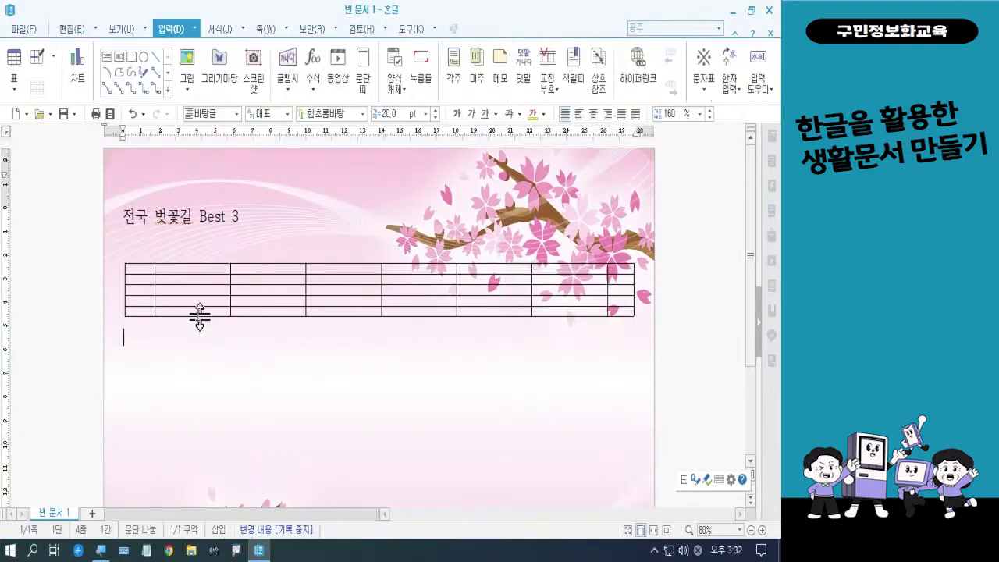
Step: Merge the cells of the first, third and fifth table rows so each of these rows becomes one single cell
{"action": "left_click_drag", "start_coordinate": [145, 268], "coordinate": [617, 265]}
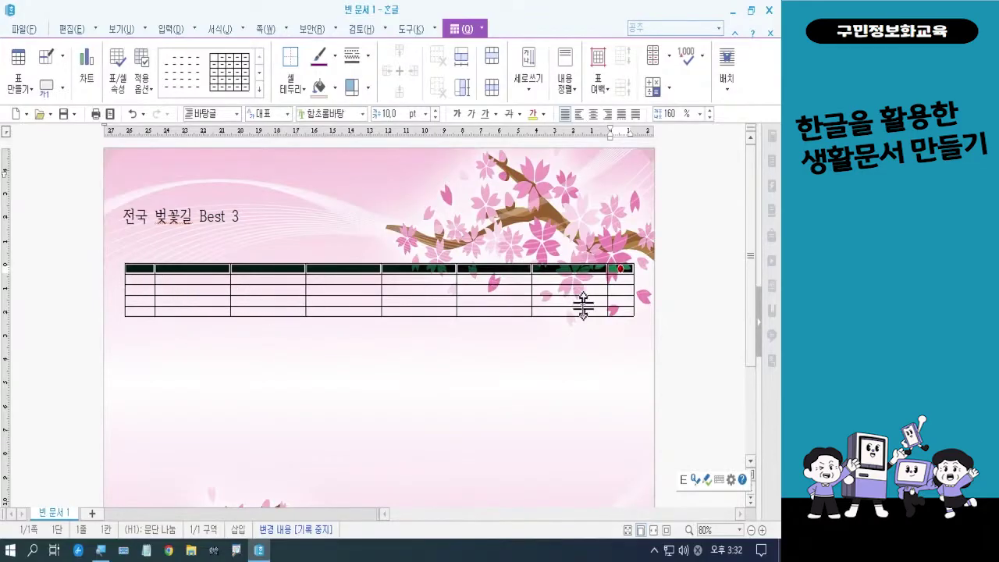
{"action": "key", "text": "m"}
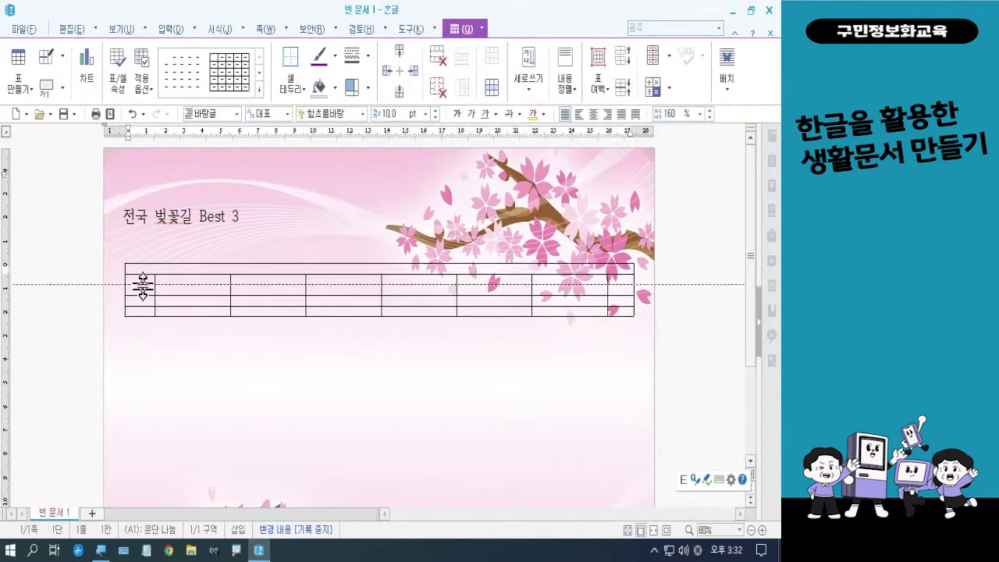
{"action": "left_click_drag", "start_coordinate": [140, 288], "coordinate": [618, 289]}
{"action": "key", "text": "Escape"}
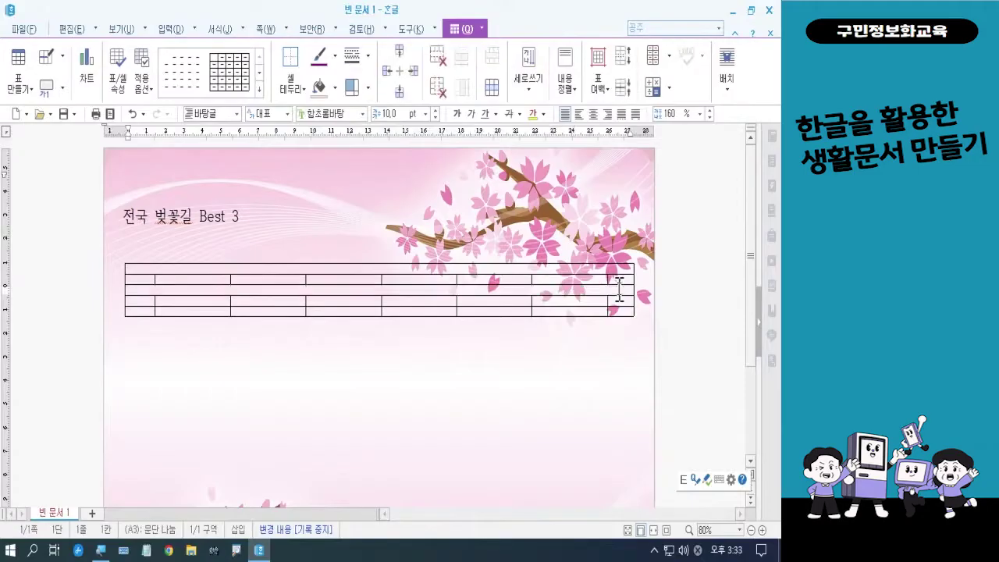
{"action": "left_click_drag", "start_coordinate": [145, 310], "coordinate": [611, 309]}
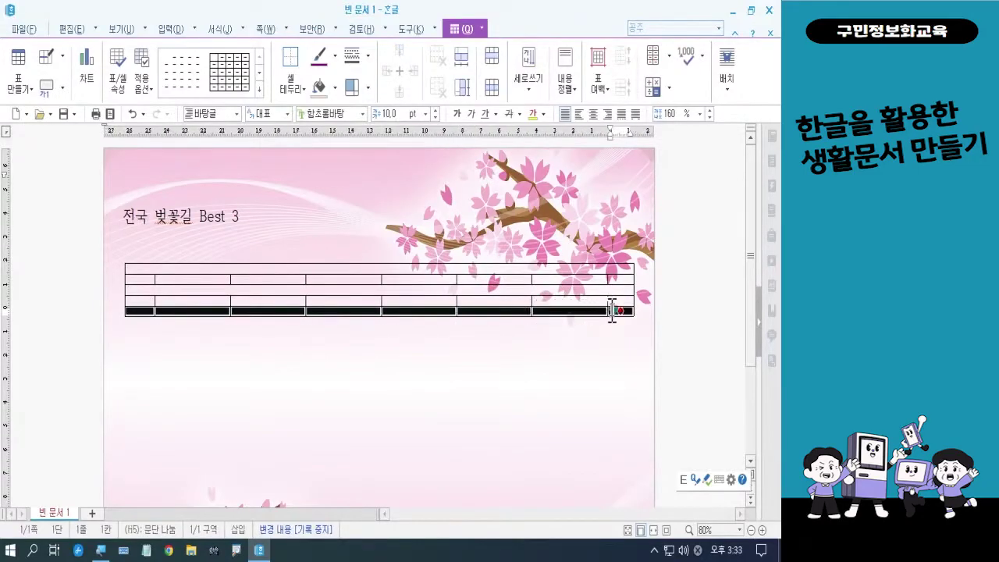
{"action": "key", "text": "Escape"}
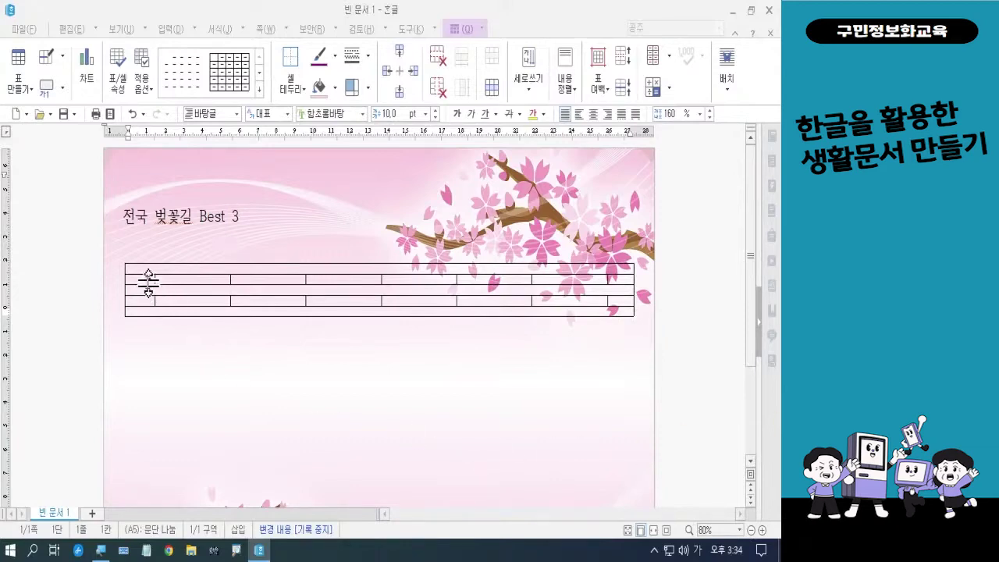
Step: Set the font size of all cells in the table's second and fourth rows to 60 pt so the rows become taller
{"action": "left_click_drag", "start_coordinate": [146, 279], "coordinate": [620, 281]}
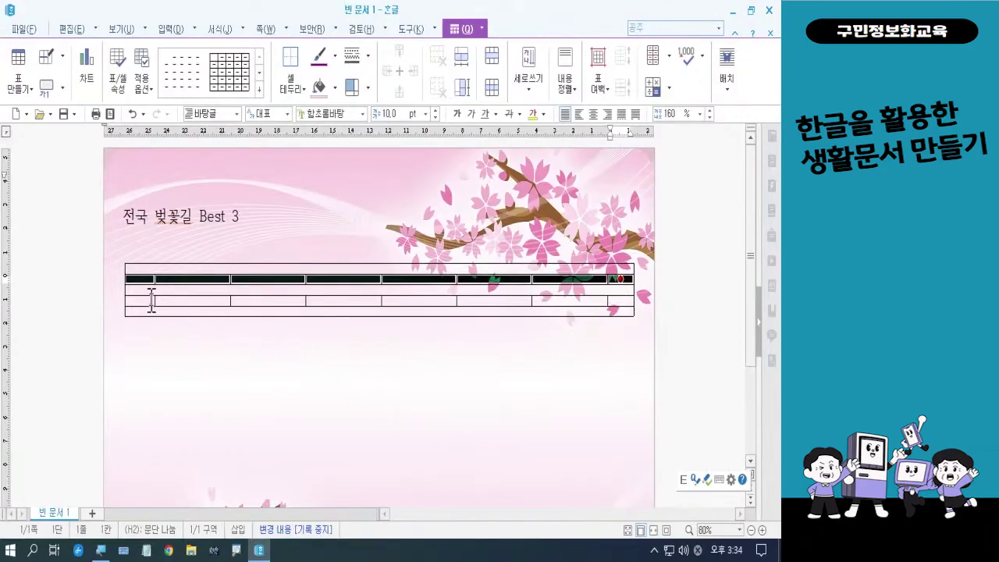
{"action": "left_click_drag", "start_coordinate": [148, 299], "coordinate": [627, 303]}
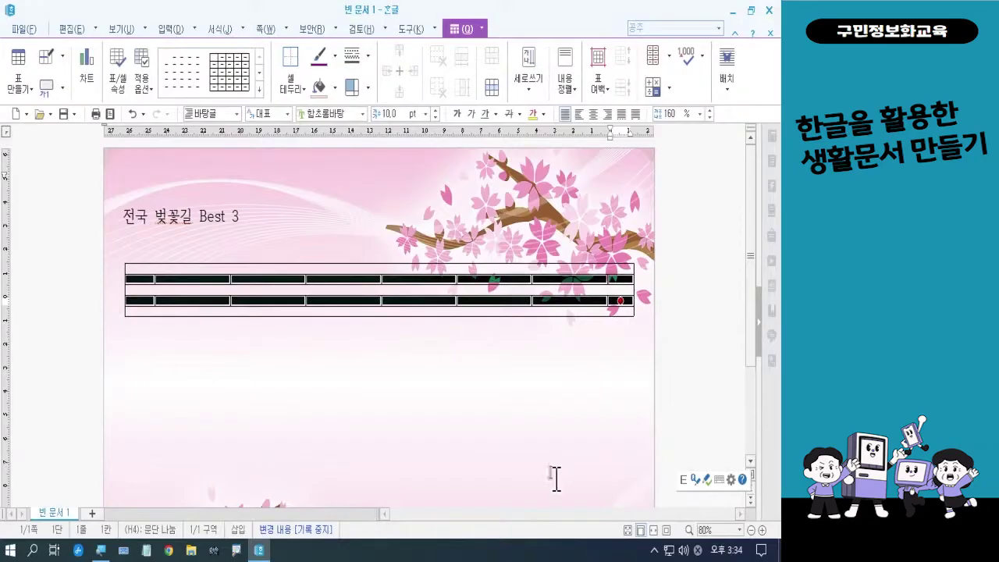
{"action": "left_click", "coordinate": [397, 115]}
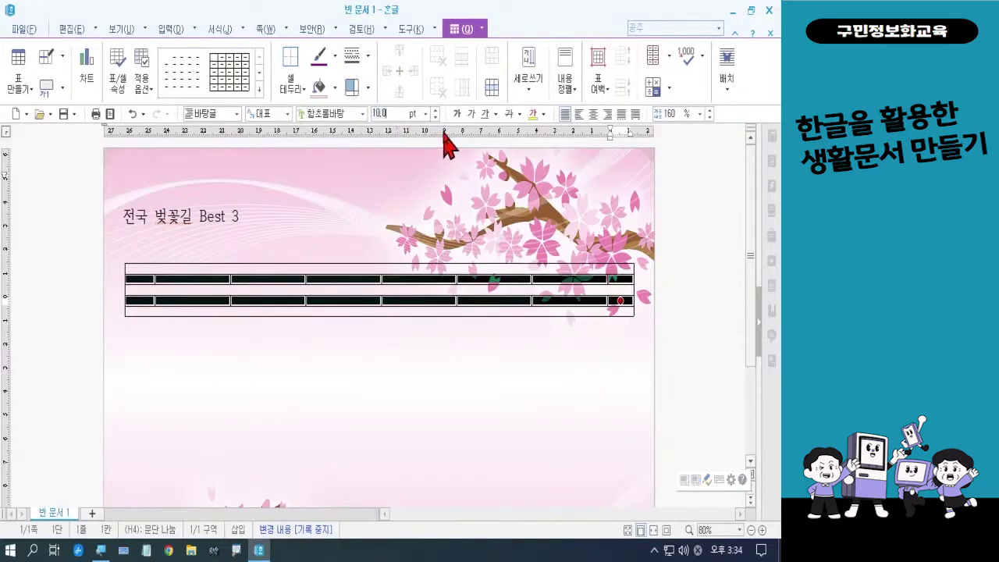
{"action": "type", "text": "60"}
{"action": "key", "text": "Return"}
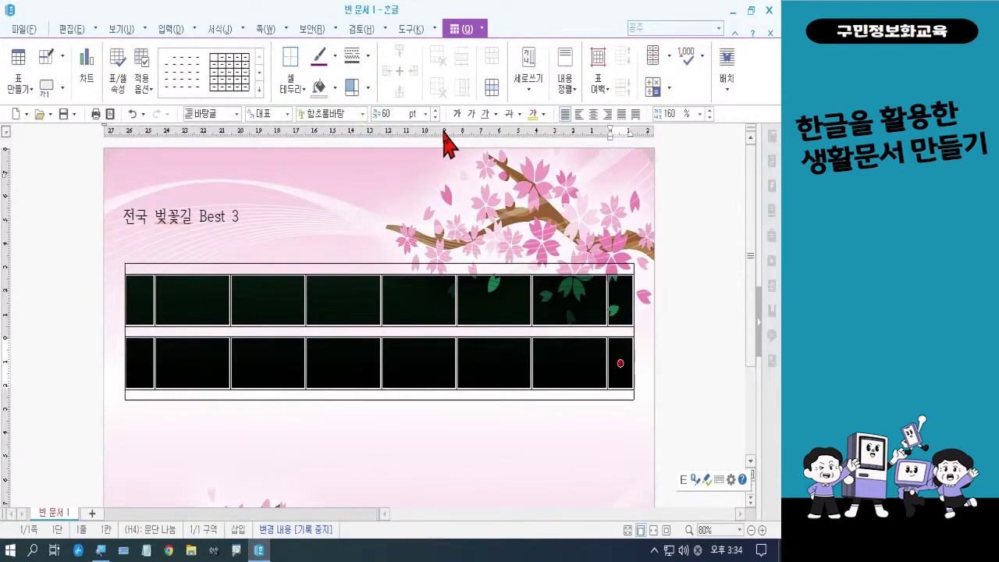
{"action": "left_click", "coordinate": [444, 454]}
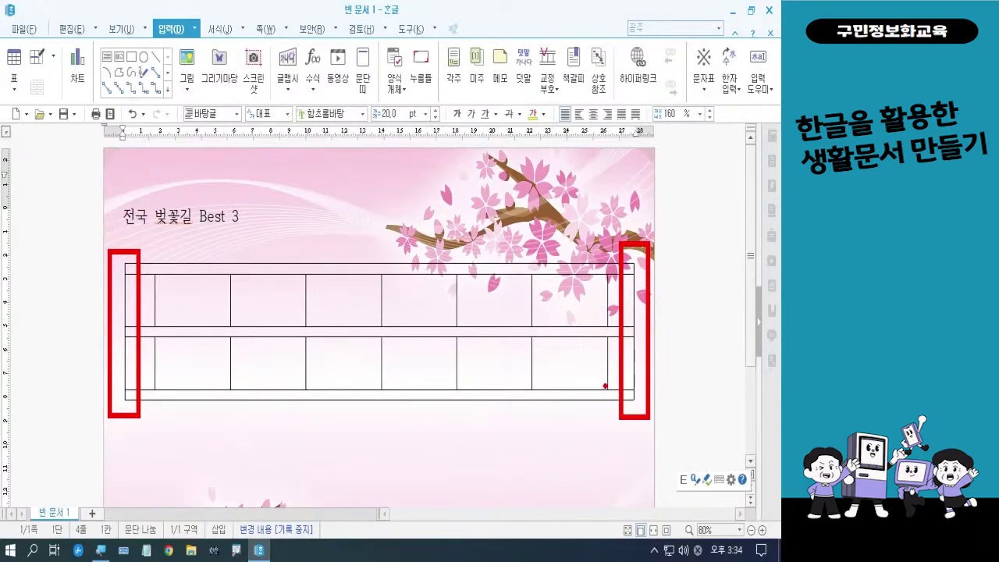
{"action": "key", "text": "Escape"}
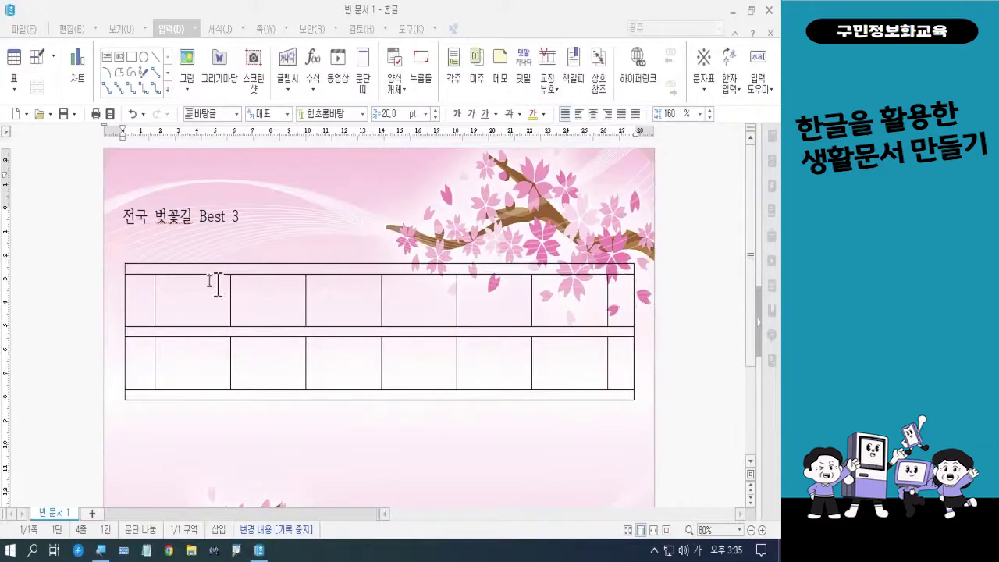
Step: Open the cell border settings for the whole table and choose the no-line type (선 없음)
{"action": "left_click", "coordinate": [143, 268]}
{"action": "key", "text": "F5"}
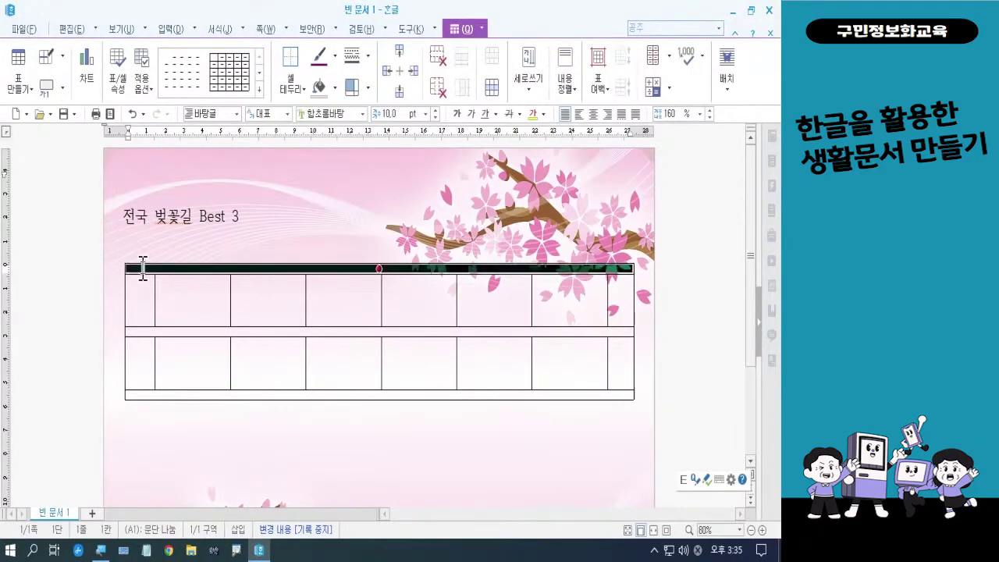
{"action": "key", "text": "F5"}
{"action": "key", "text": "F5"}
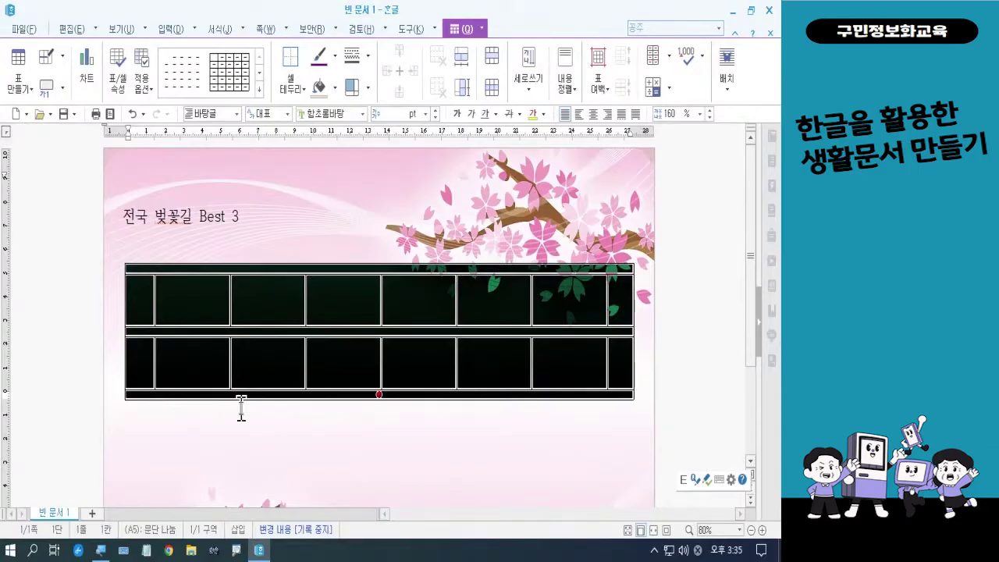
{"action": "left_click_drag", "start_coordinate": [241, 407], "coordinate": [242, 404]}
{"action": "key", "text": "l"}
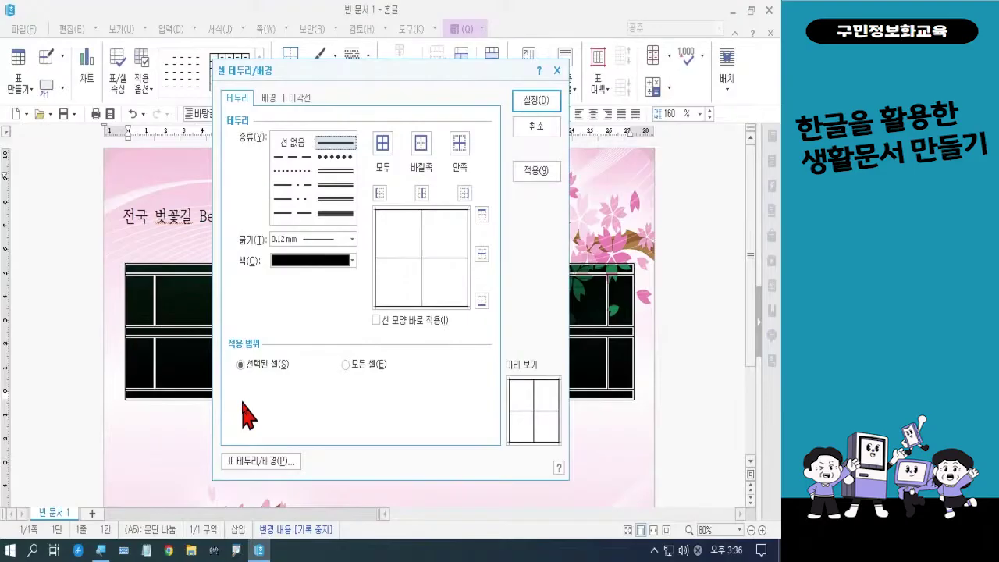
{"action": "left_click", "coordinate": [307, 155]}
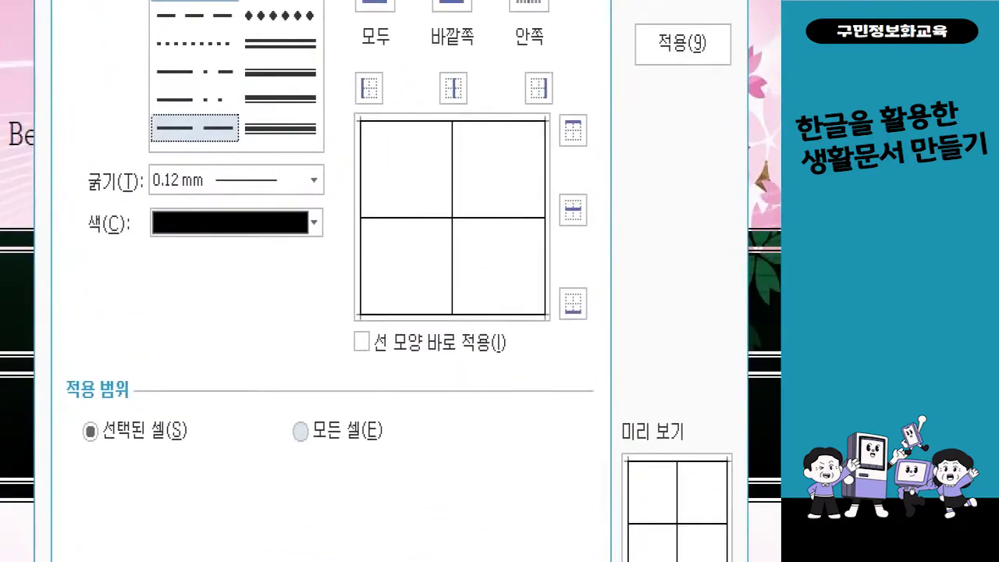
{"action": "left_click_drag", "start_coordinate": [417, 119], "coordinate": [370, 170]}
{"action": "left_click_drag", "start_coordinate": [468, 123], "coordinate": [382, 217]}
{"action": "left_click_drag", "start_coordinate": [523, 128], "coordinate": [411, 293]}
{"action": "left_click_drag", "start_coordinate": [541, 186], "coordinate": [455, 295]}
{"action": "left_click_drag", "start_coordinate": [538, 245], "coordinate": [487, 305]}
{"action": "left_click", "coordinate": [478, 304]}
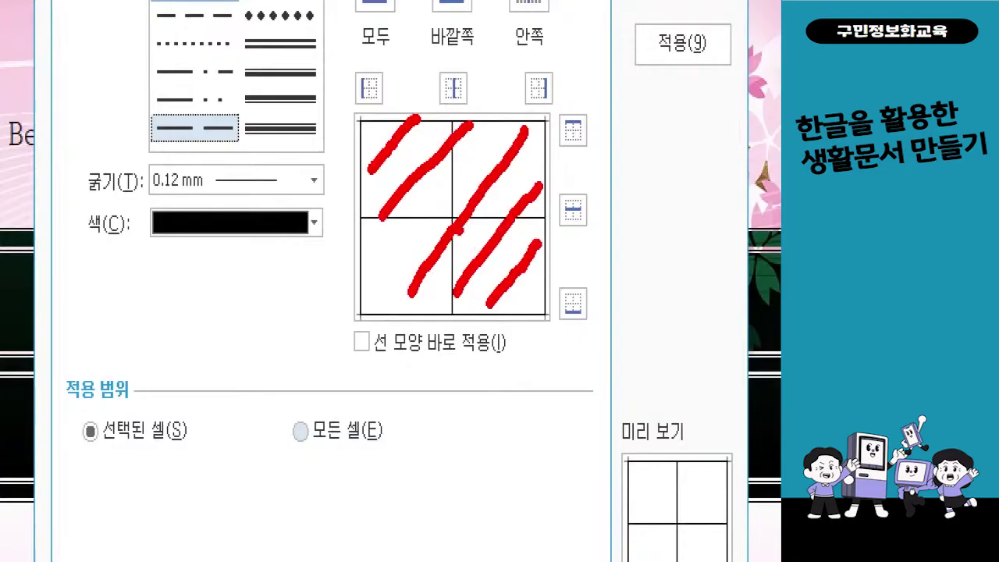
{"action": "mouse_move", "coordinate": [400, 109]}
{"action": "left_mouse_down"}
{"action": "mouse_move", "coordinate": [342, 70]}
{"action": "mouse_move", "coordinate": [390, 67]}
{"action": "mouse_move", "coordinate": [395, 103]}
{"action": "left_mouse_up"}
{"action": "mouse_move", "coordinate": [581, 101]}
{"action": "left_mouse_down"}
{"action": "mouse_move", "coordinate": [561, 112]}
{"action": "mouse_move", "coordinate": [519, 78]}
{"action": "mouse_move", "coordinate": [569, 75]}
{"action": "mouse_move", "coordinate": [576, 114]}
{"action": "left_mouse_up"}
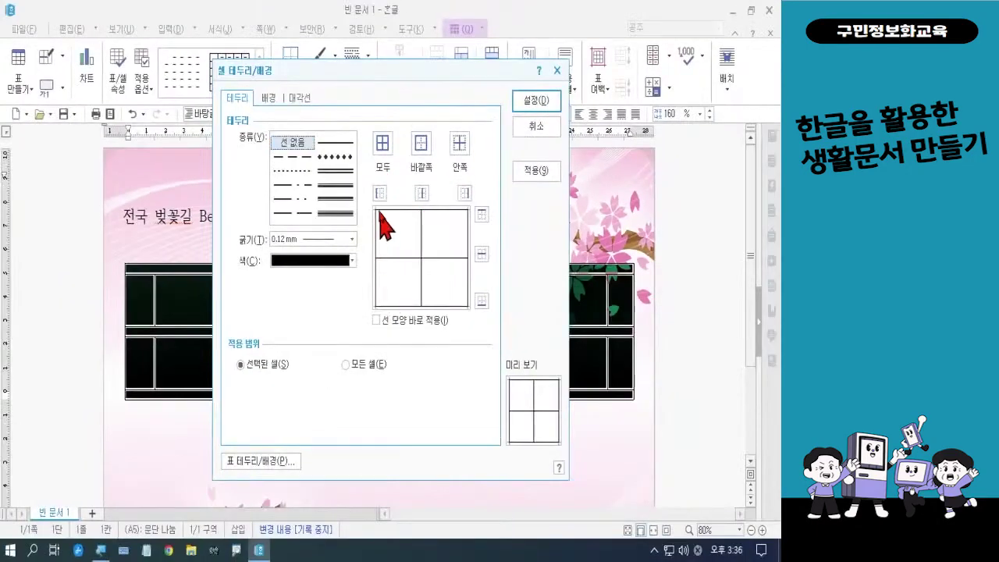
Step: Remove only the left and right outer borders of the table and apply the border settings
{"action": "left_click", "coordinate": [349, 171]}
{"action": "left_click", "coordinate": [380, 193]}
{"action": "left_click", "coordinate": [464, 192]}
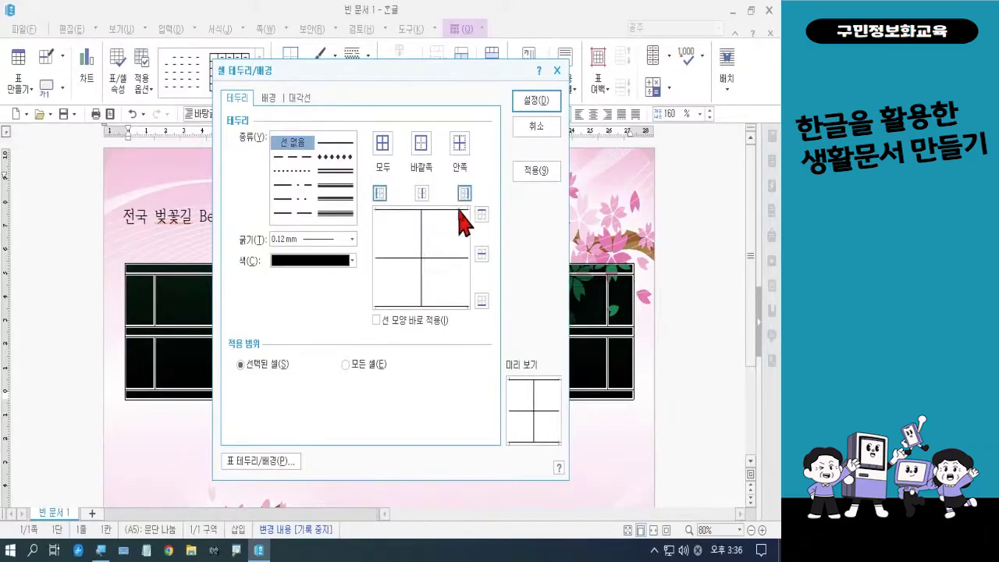
{"action": "left_click", "coordinate": [536, 101]}
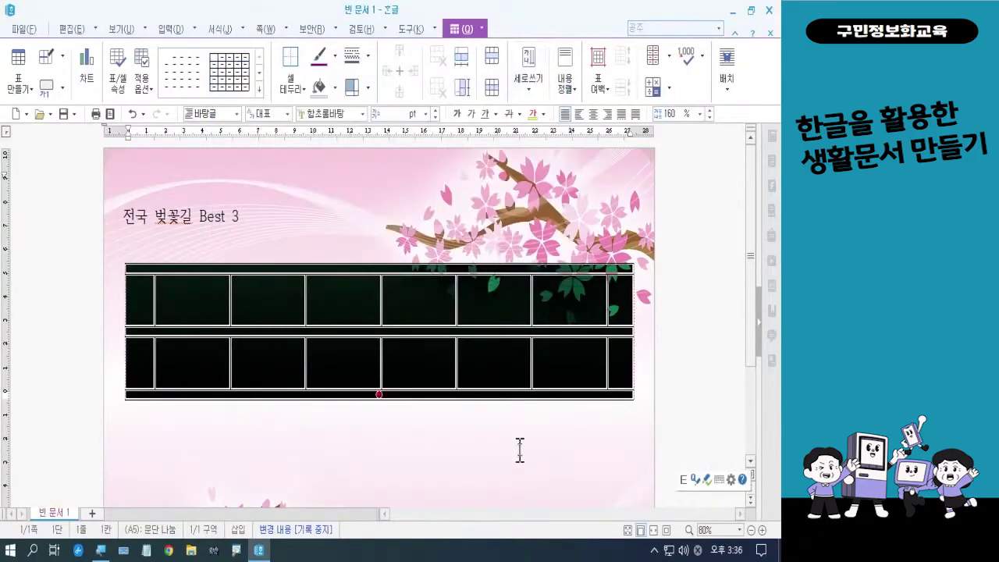
{"action": "left_click", "coordinate": [521, 454]}
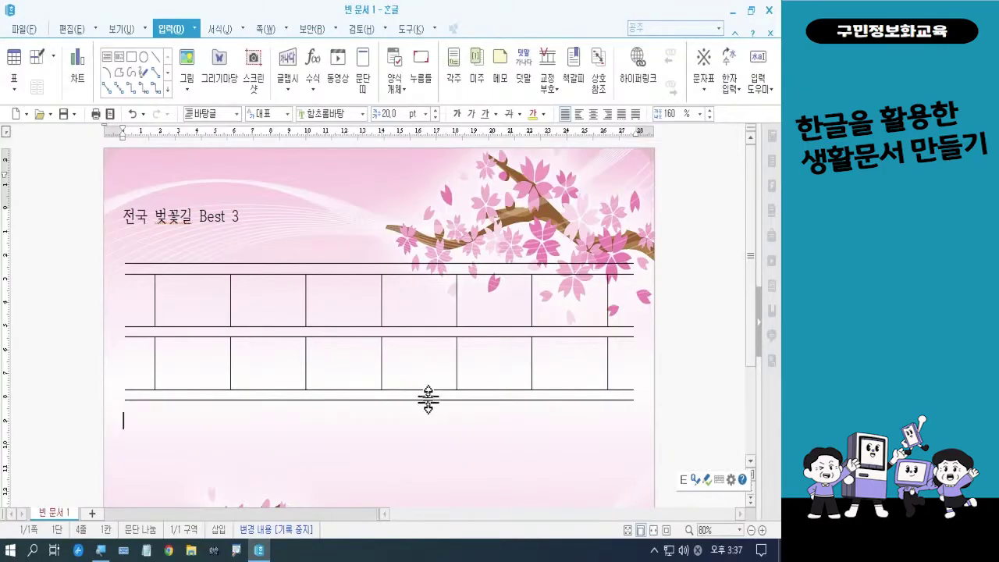
Step: Add two line breaks in the paragraph below the table to start a new line further down the page
{"action": "scroll", "coordinate": [424, 401], "scroll_direction": "down", "scroll_amount": 1}
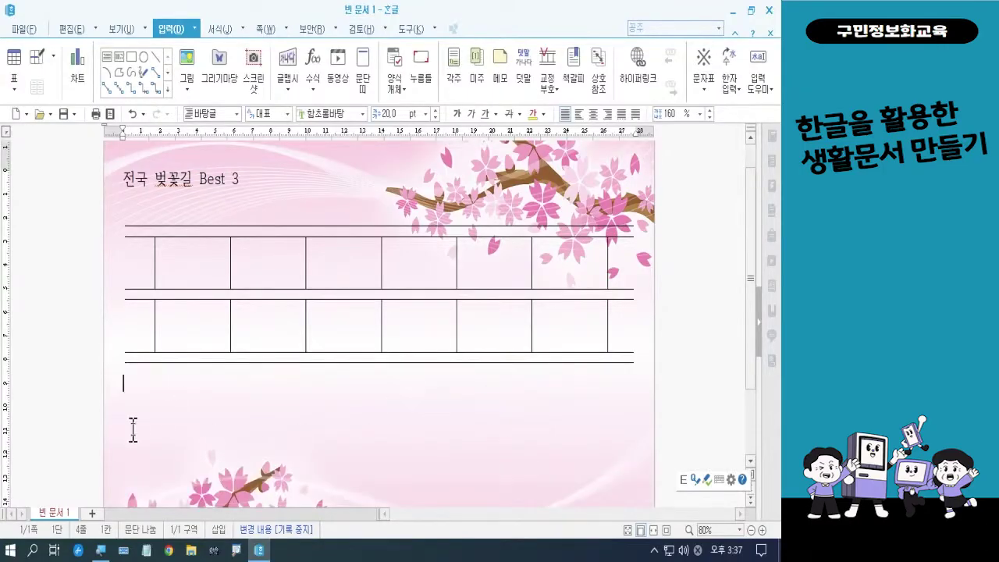
{"action": "left_click", "coordinate": [127, 389]}
{"action": "left_click", "coordinate": [126, 386]}
{"action": "key", "text": "Return"}
{"action": "key", "text": "Return"}
{"action": "left_click_drag", "start_coordinate": [753, 281], "coordinate": [753, 346]}
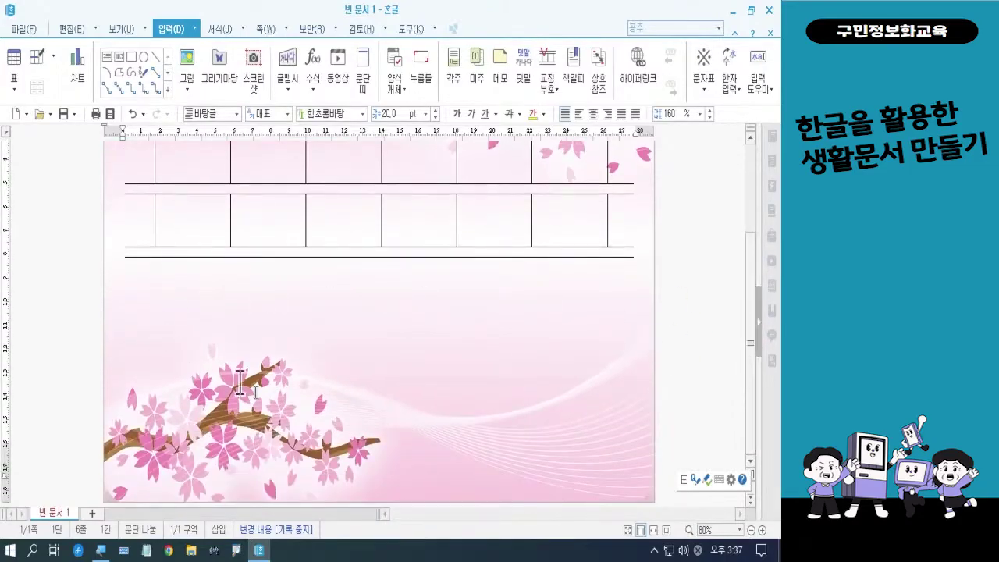
{"action": "type", "text": "tjdnf"}
{"action": "key", "text": "BackSpace"}
{"action": "key", "text": "BackSpace"}
{"action": "key", "text": "BackSpace"}
{"action": "key", "text": "BackSpace"}
{"action": "key", "text": "BackSpace"}
Step: Write "서울에서 제주까지, 베스트 벚꽃길 3곳을 소개합니다." on the new line below the table, using Korean input
{"action": "key", "text": "Hangul"}
{"action": "type", "text": "서울에"}
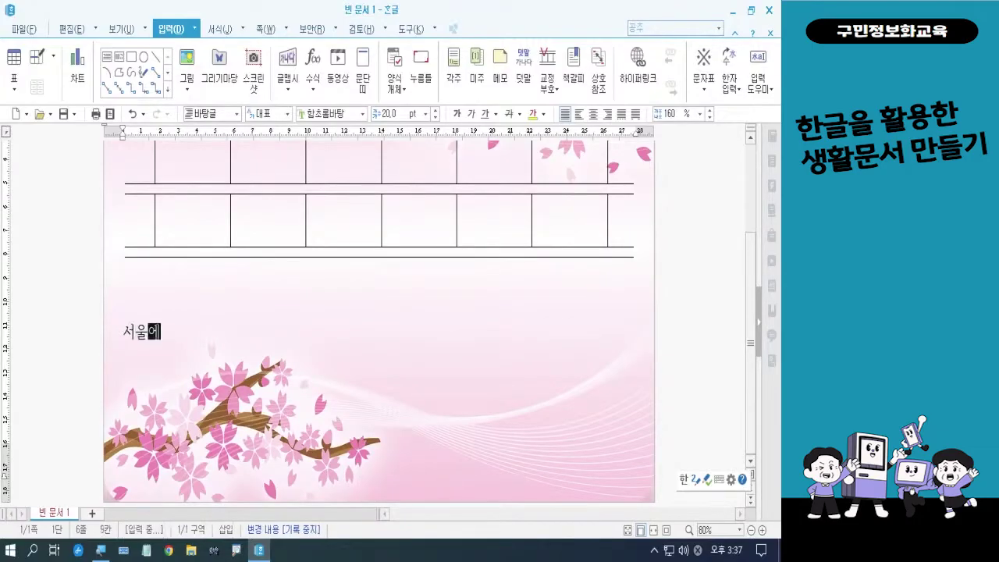
{"action": "type", "text": "서 제주"}
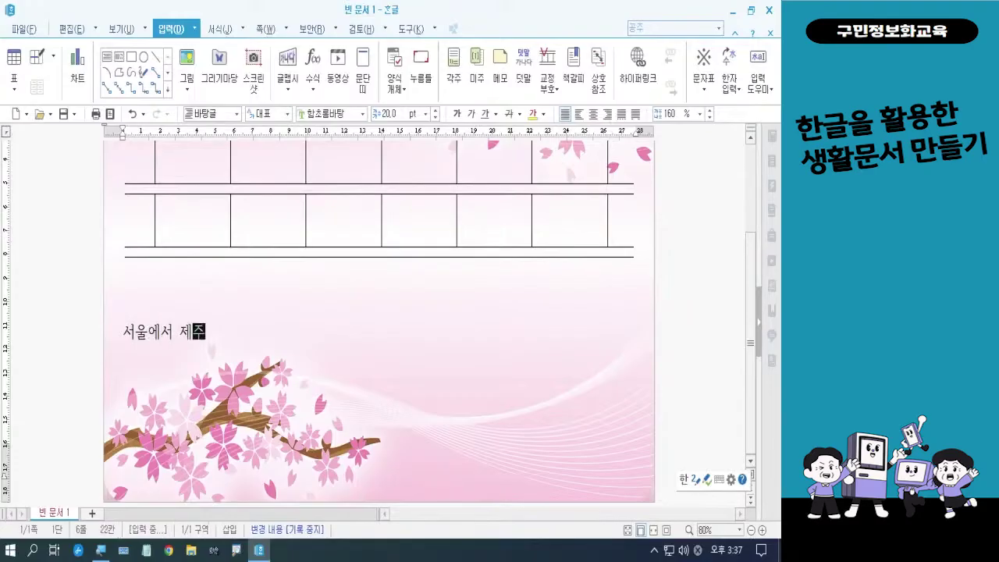
{"action": "type", "text": "까지. "}
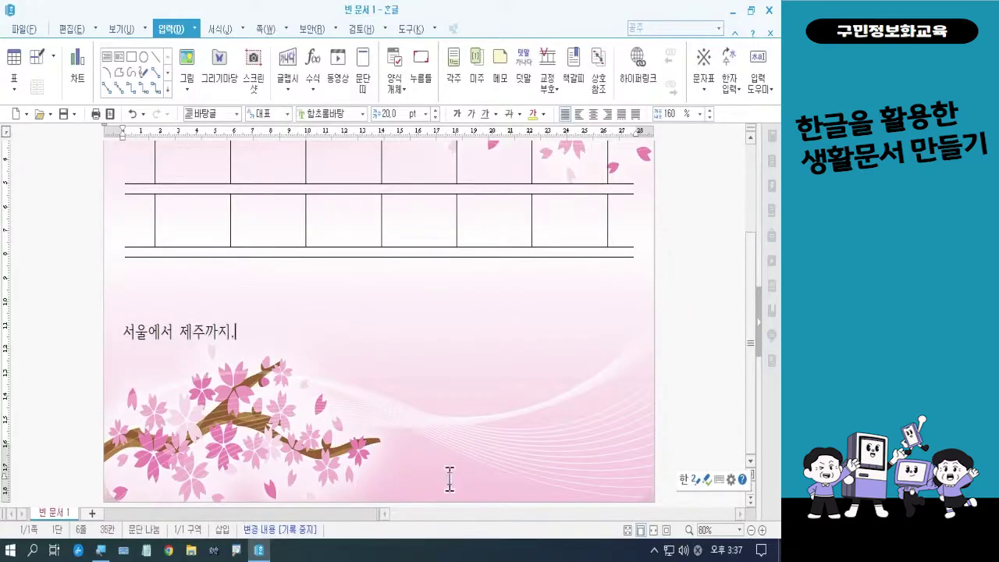
{"action": "type", "text": "베스트 "}
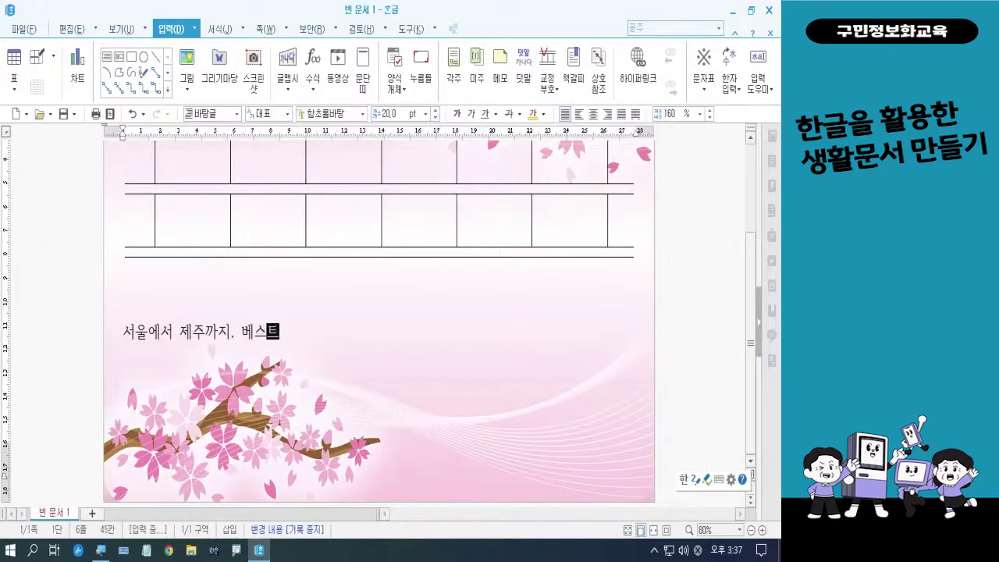
{"action": "type", "text": "벚꼬ㅊ길"}
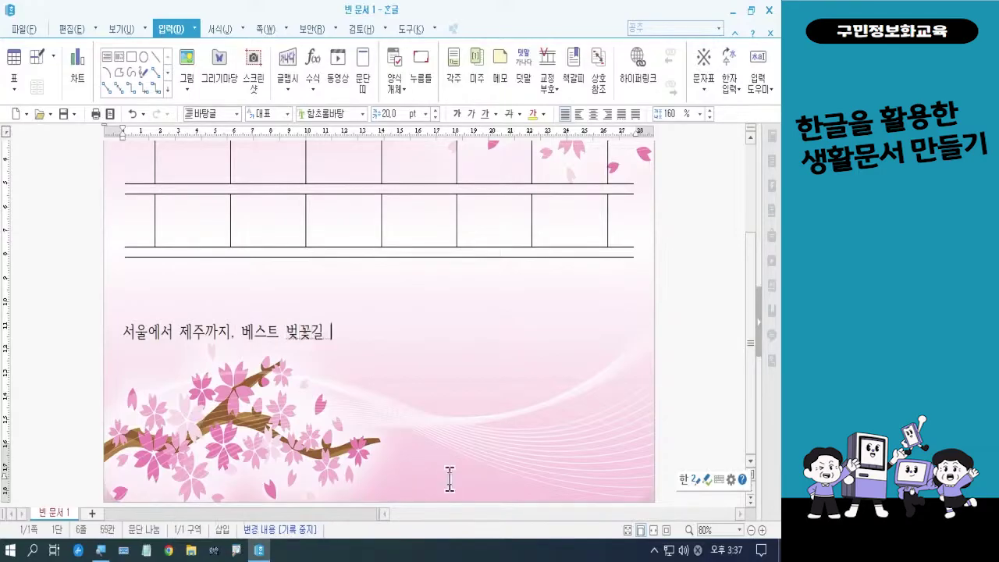
{"action": "type", "text": " 3곳"}
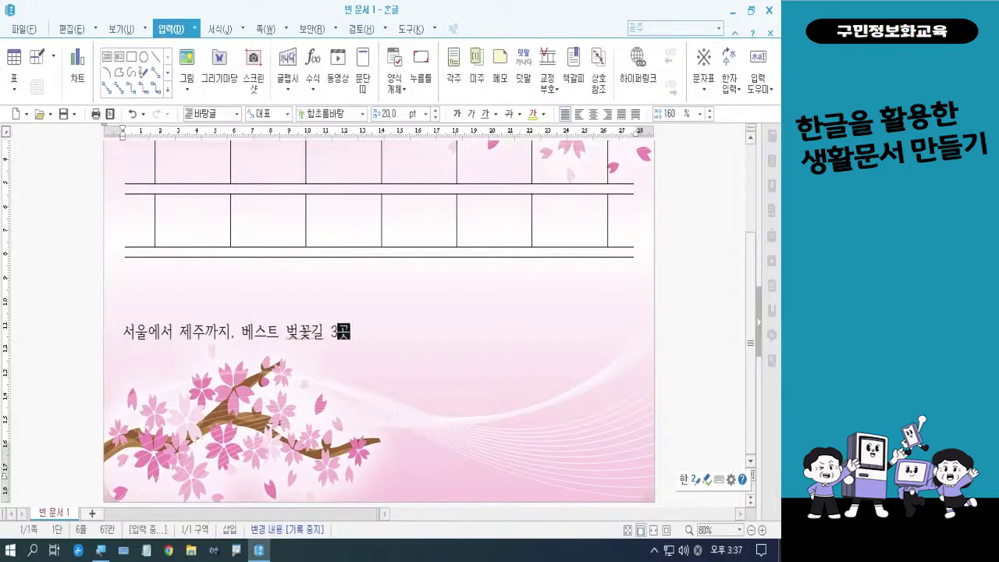
{"action": "type", "text": "을 소개"}
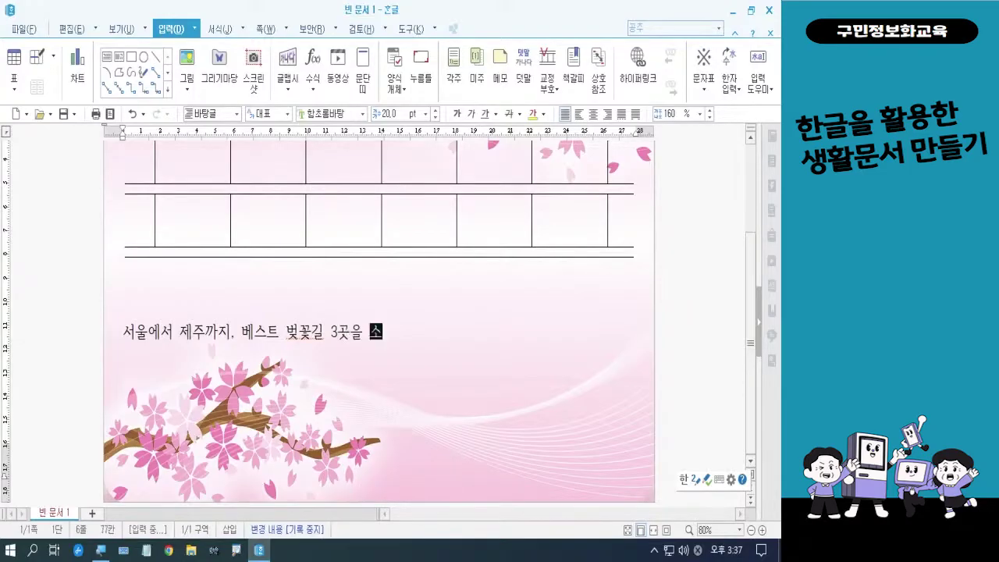
{"action": "key", "text": "BackSpace"}
{"action": "key", "text": "BackSpace"}
{"action": "type", "text": "갷합니다"}
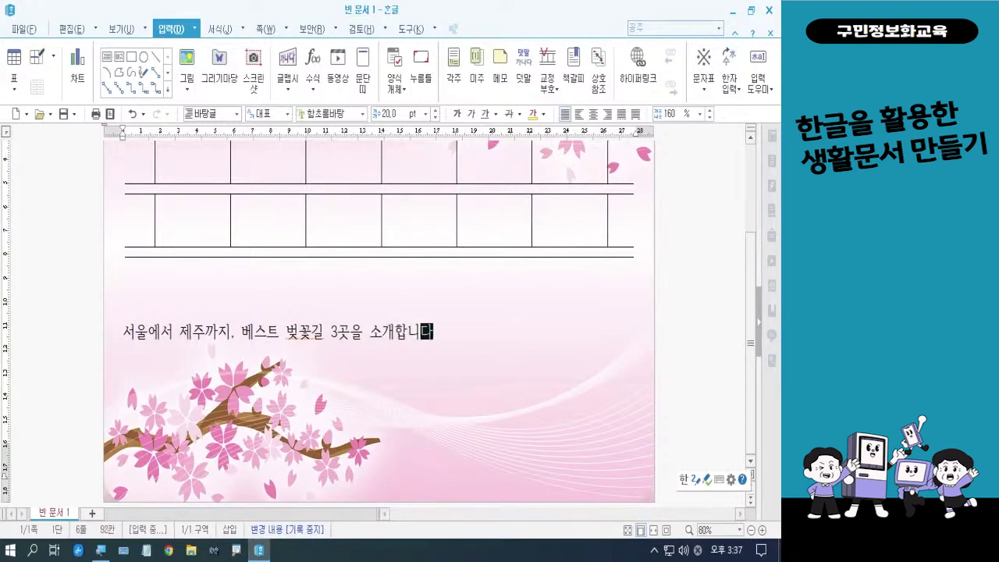
{"action": "type", "text": "."}
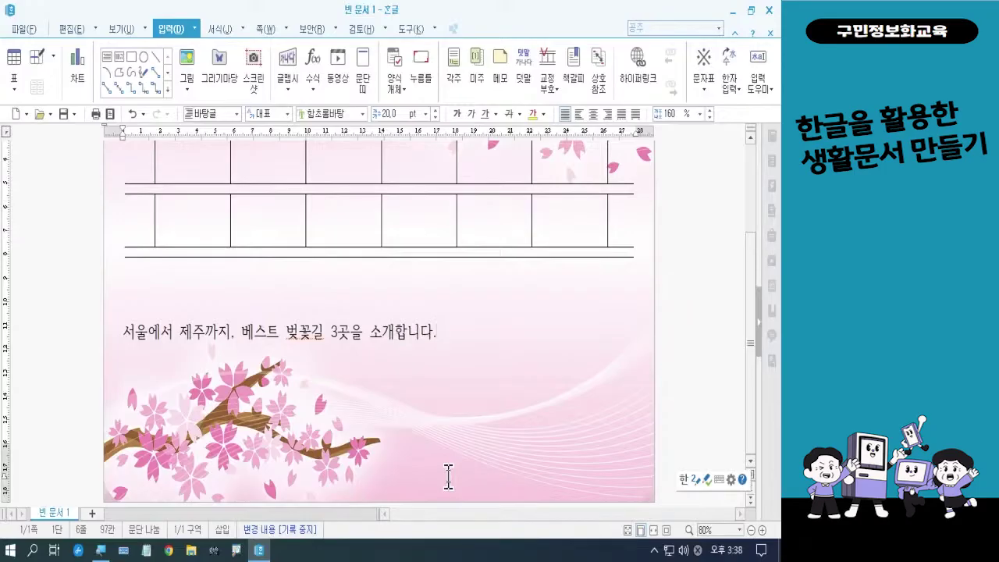
{"action": "left_click", "coordinate": [763, 530]}
{"action": "left_click", "coordinate": [763, 530]}
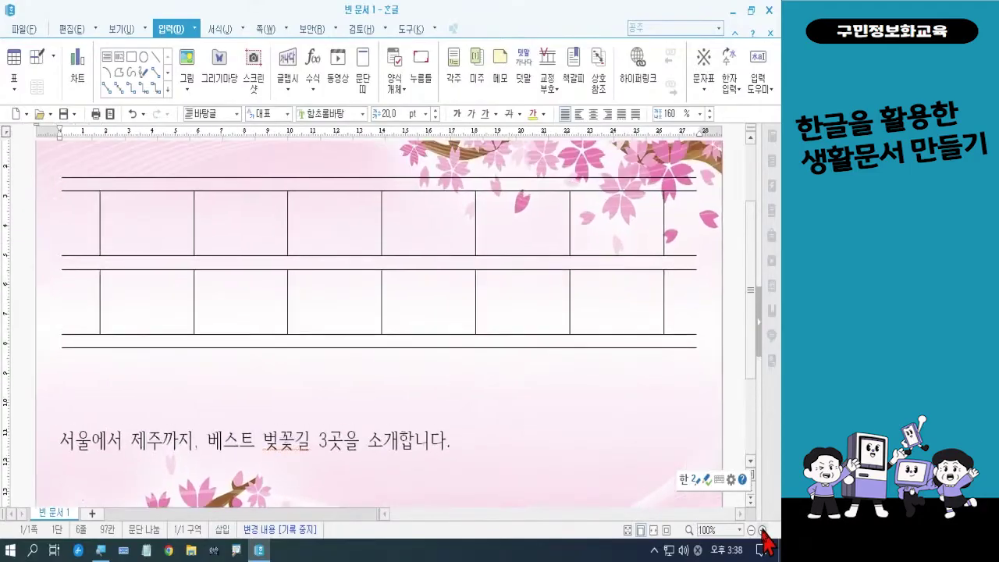
{"action": "left_click_drag", "start_coordinate": [754, 330], "coordinate": [759, 401]}
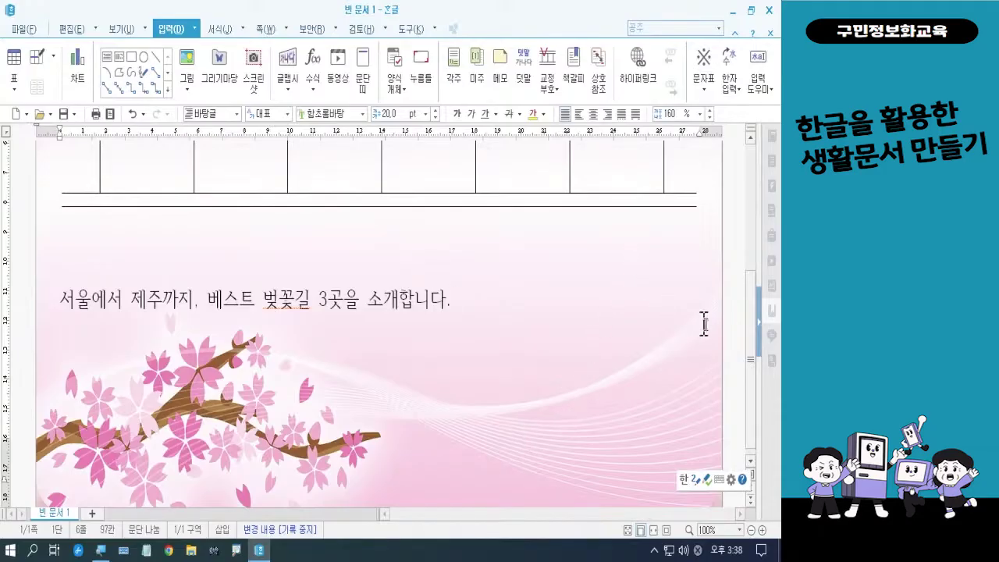
{"action": "left_click_drag", "start_coordinate": [754, 353], "coordinate": [754, 212]}
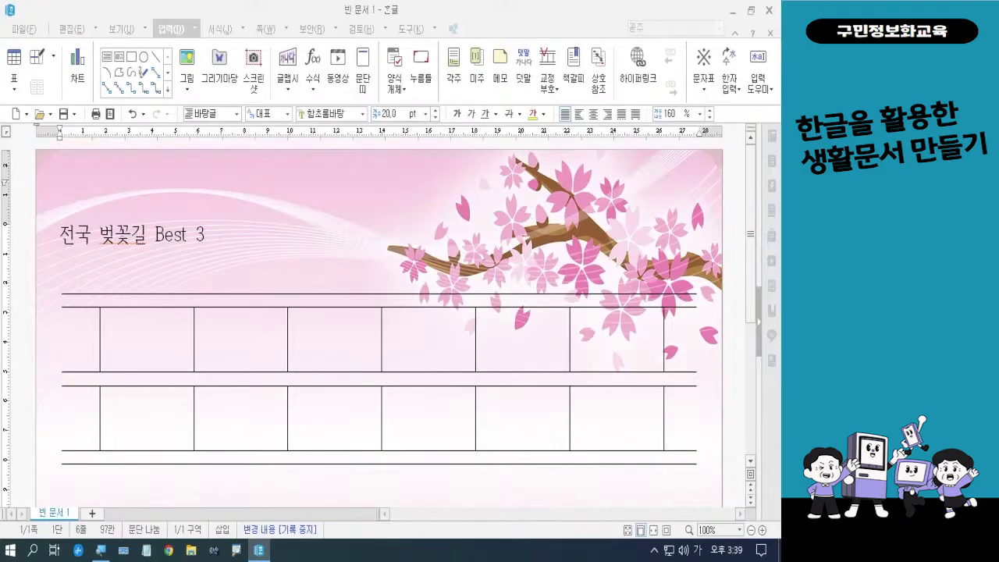
{"action": "key", "text": "Hangul"}
{"action": "key", "text": "Hangul"}
{"action": "key", "text": "Hangul"}
{"action": "key", "text": "Hangul"}
{"action": "key", "text": "Hangul"}
{"action": "key", "text": "Hangul"}
{"action": "key", "text": "Hangul"}
Step: Centre the title line and set its words "전국 벚꽃길" in the HY헤드라인M font
{"action": "left_click", "coordinate": [90, 234]}
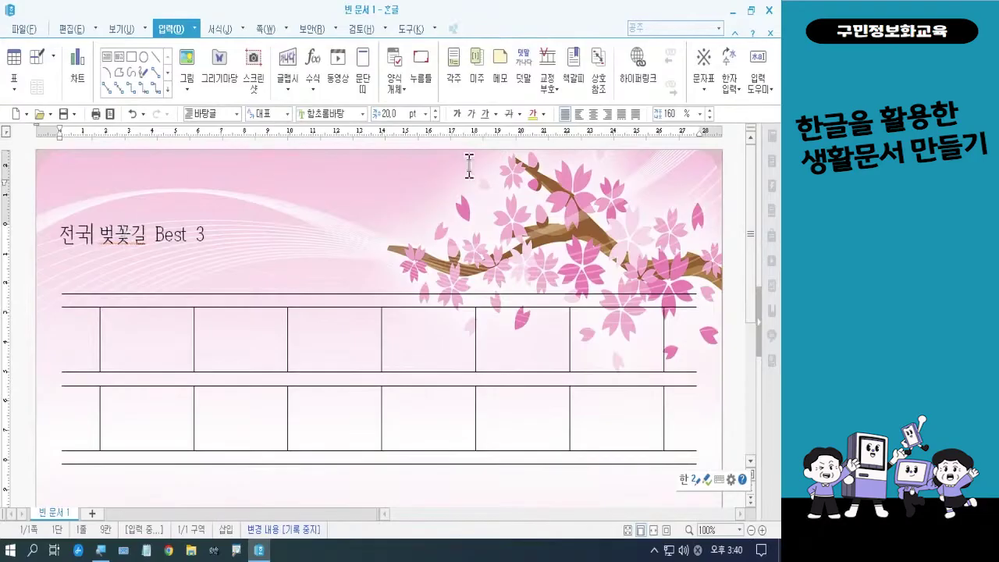
{"action": "left_click", "coordinate": [593, 115]}
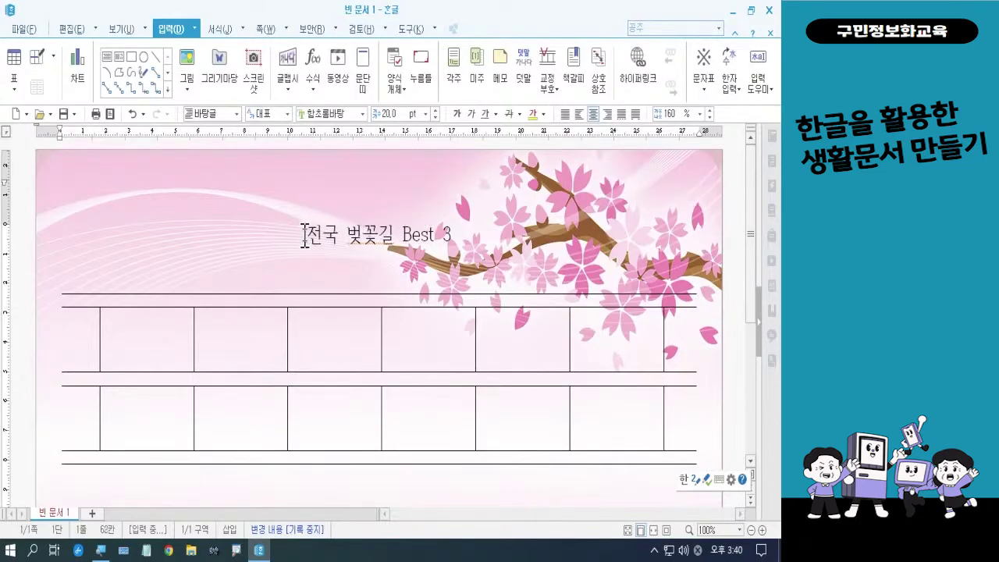
{"action": "left_click_drag", "start_coordinate": [312, 232], "coordinate": [393, 235]}
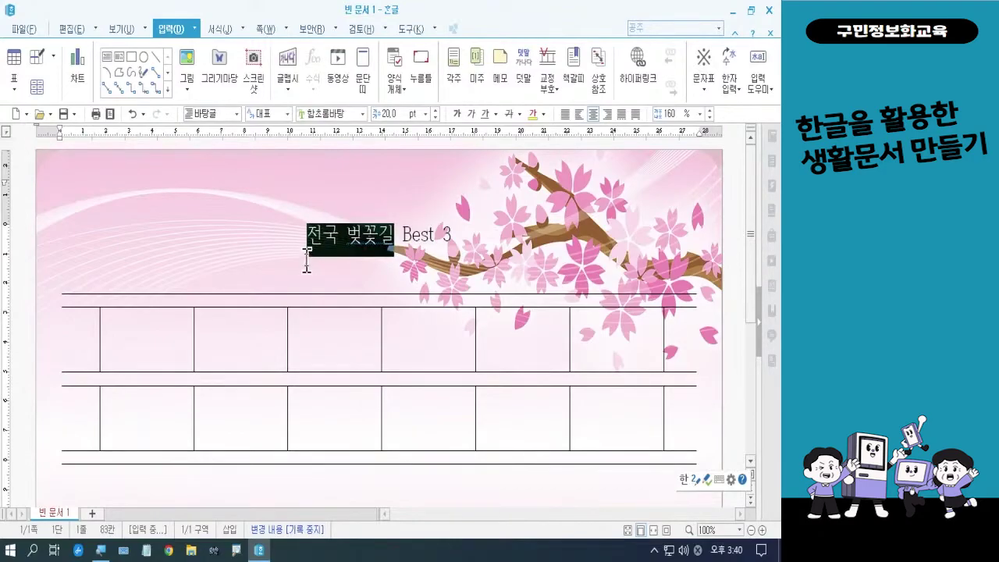
{"action": "left_click", "coordinate": [362, 114]}
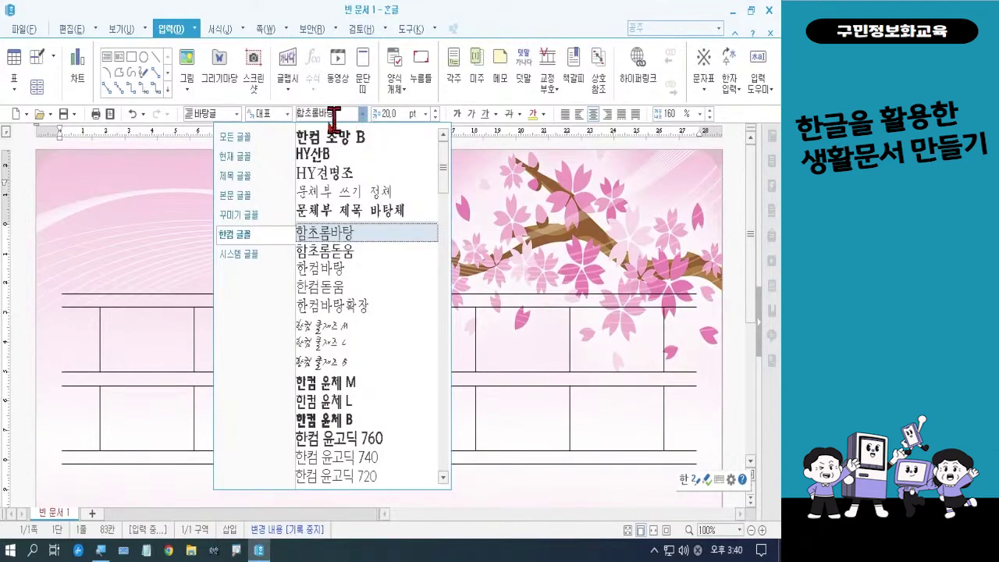
{"action": "left_click_drag", "start_coordinate": [446, 185], "coordinate": [446, 267]}
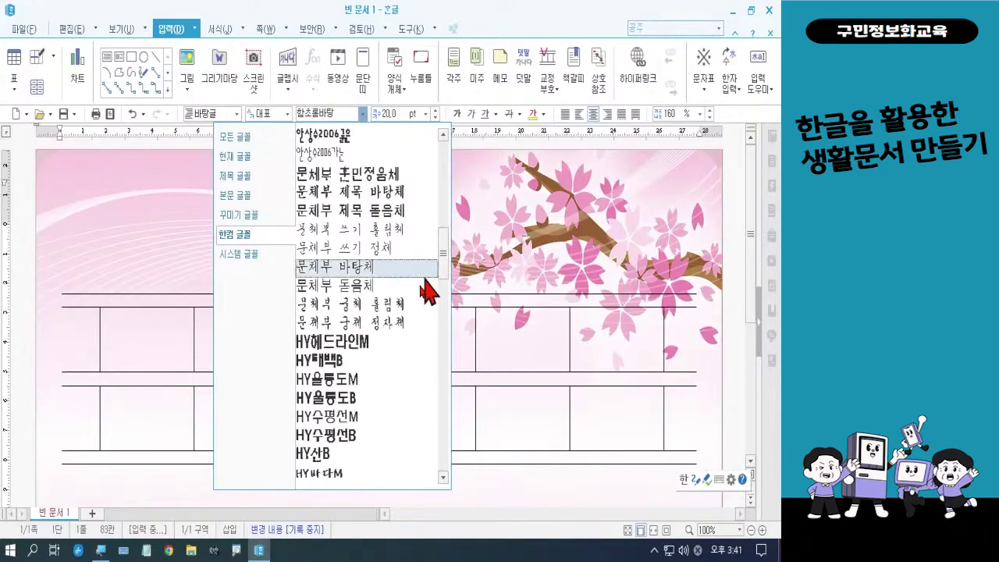
{"action": "left_click", "coordinate": [391, 344]}
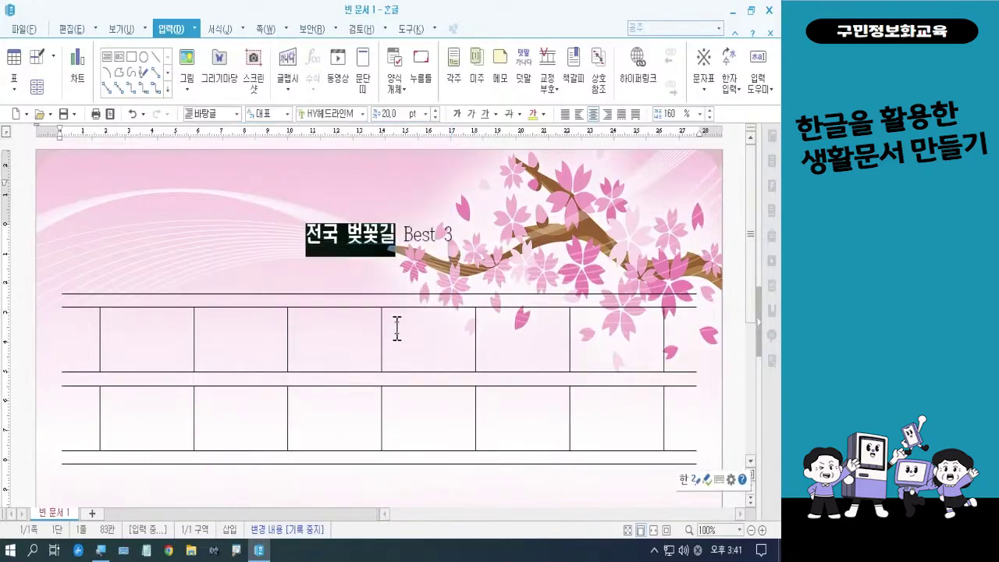
Step: Set "Best 3" in the title in the 한컴 쿨재즈 B font and make it bold
{"action": "left_click", "coordinate": [405, 234]}
{"action": "left_click_drag", "start_coordinate": [406, 236], "coordinate": [453, 234]}
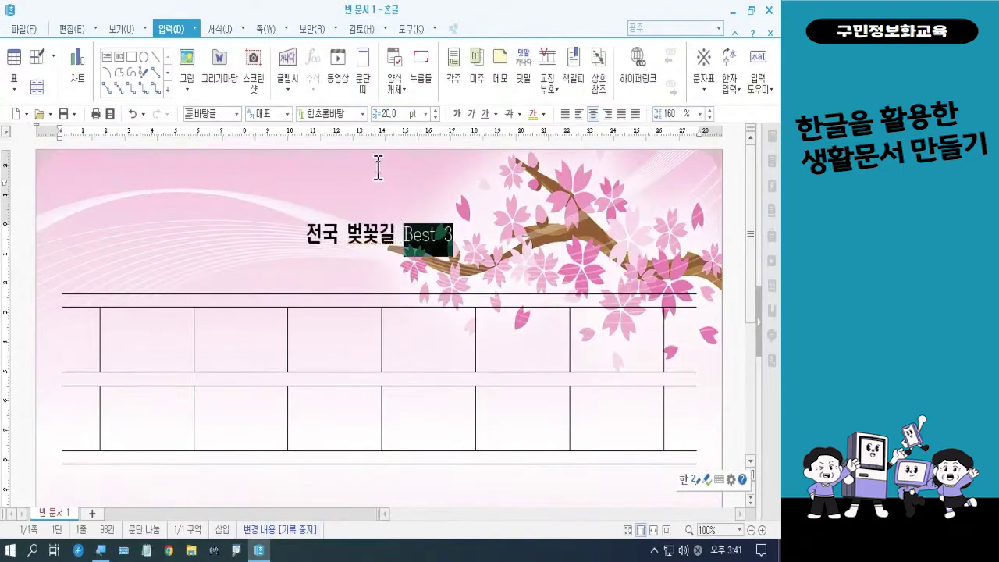
{"action": "left_click", "coordinate": [363, 115]}
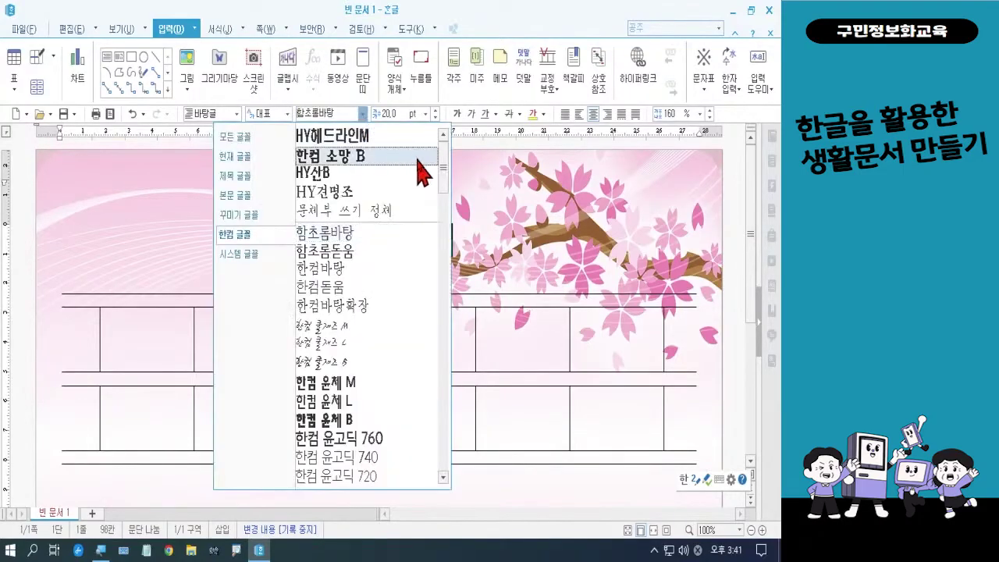
{"action": "left_click", "coordinate": [355, 364]}
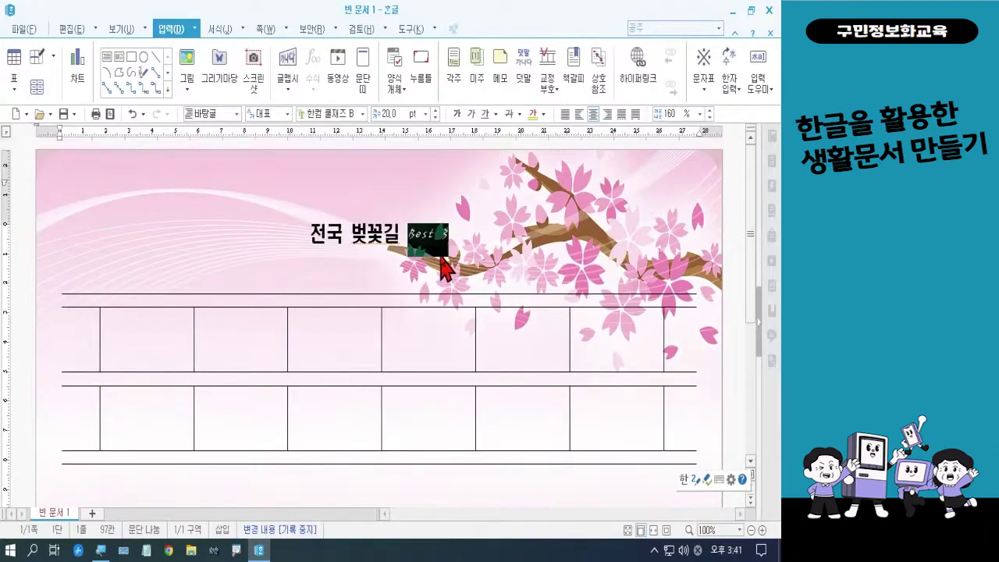
{"action": "left_click", "coordinate": [457, 114]}
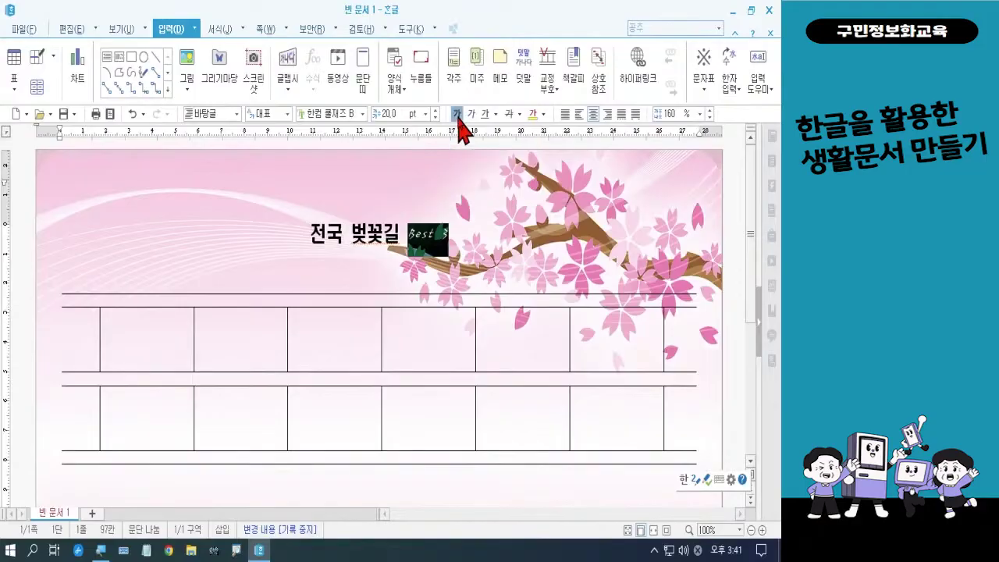
{"action": "left_click", "coordinate": [484, 238]}
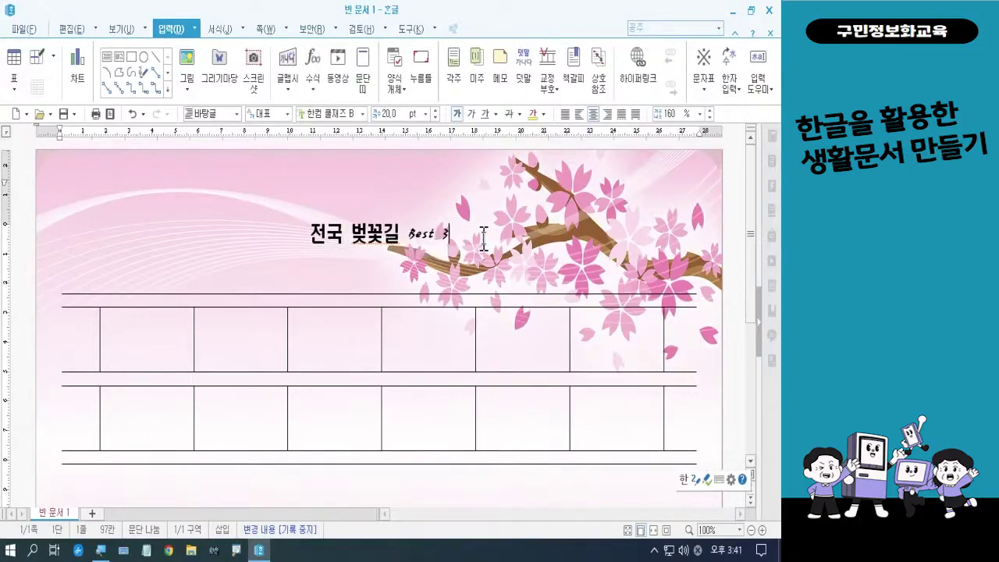
Step: Enlarge the whole title "전국 벚꽃길 Best 3" to 32 pt
{"action": "left_click", "coordinate": [311, 235]}
{"action": "left_click_drag", "start_coordinate": [310, 234], "coordinate": [453, 236]}
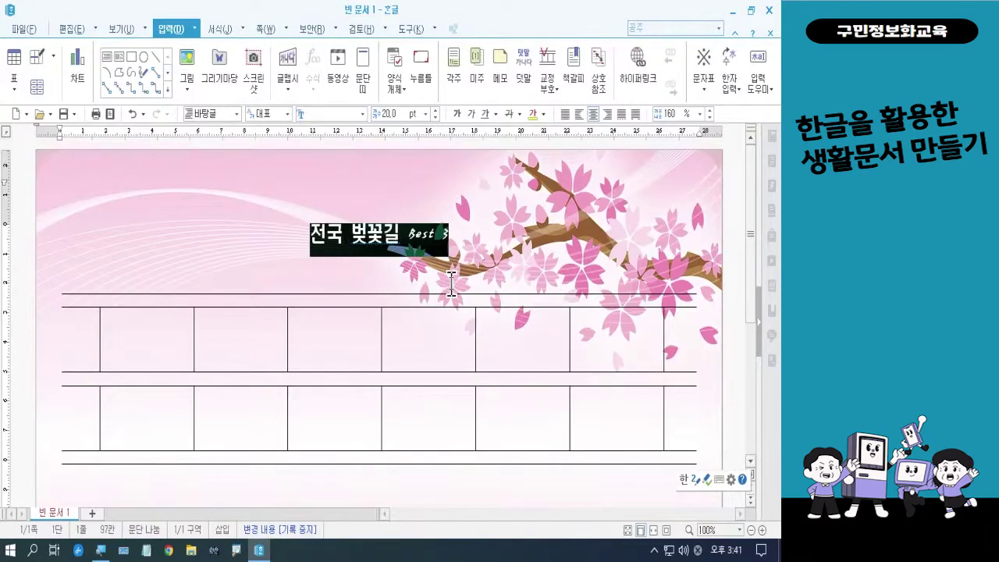
{"action": "left_click", "coordinate": [362, 115]}
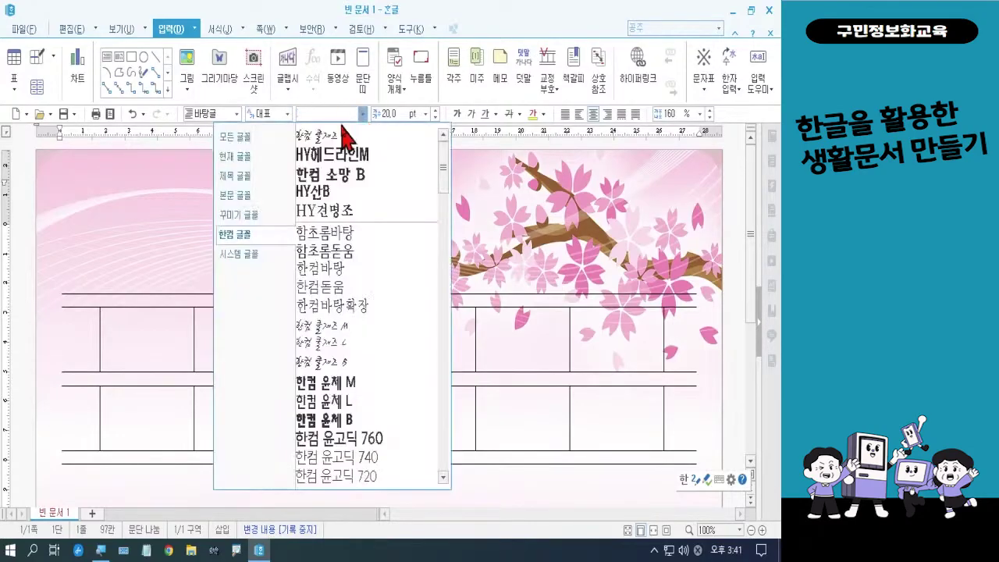
{"action": "left_click", "coordinate": [425, 114]}
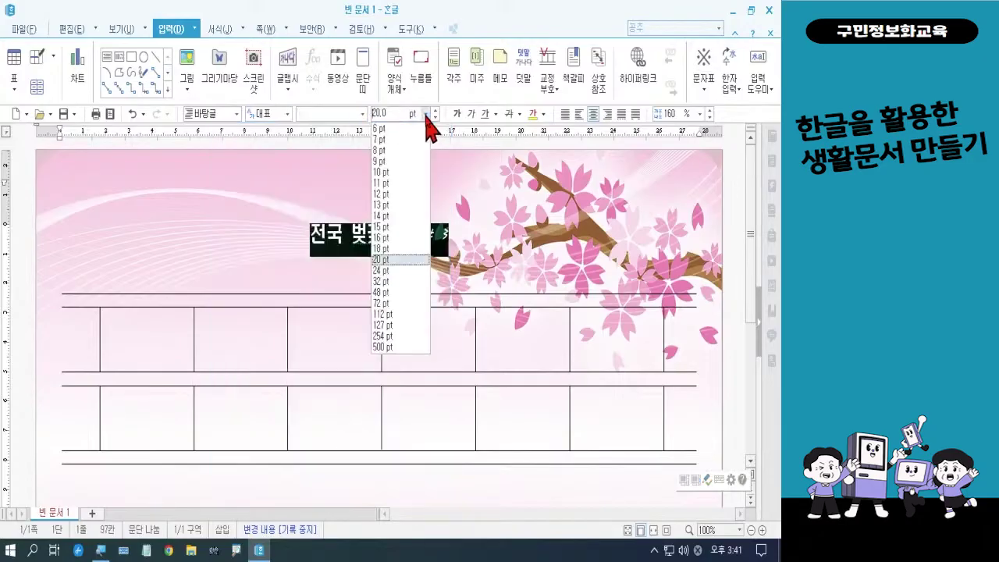
{"action": "left_click", "coordinate": [395, 282]}
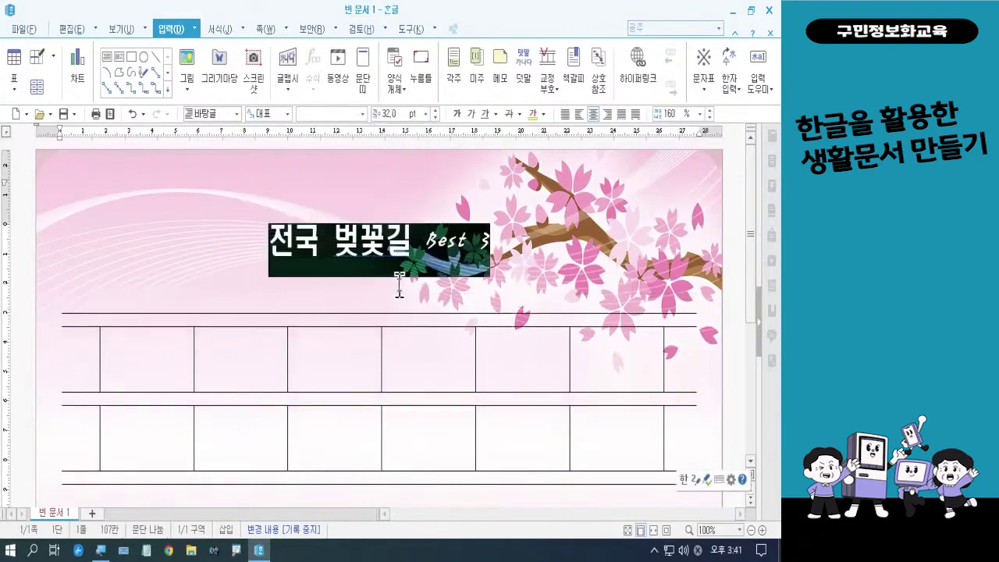
{"action": "left_click", "coordinate": [516, 275]}
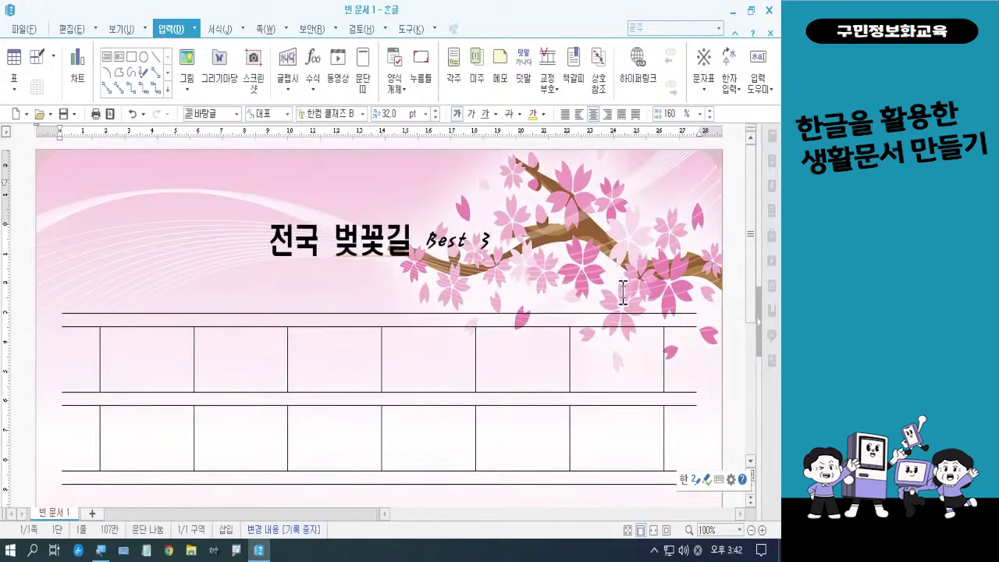
Step: Insert an empty line between the title and the table, with Korean input active
{"action": "key", "text": "Return"}
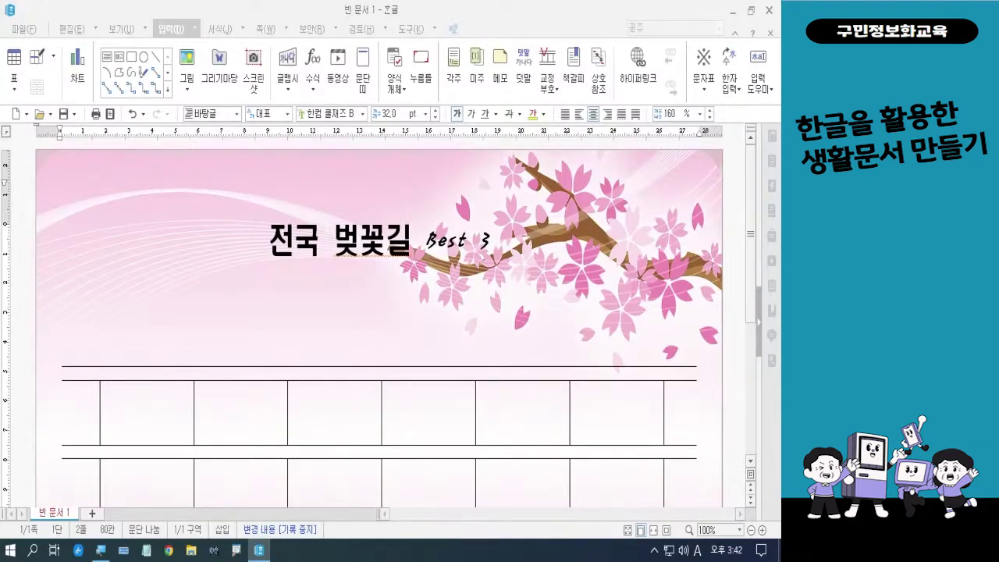
{"action": "key", "text": "Hangul"}
{"action": "left_click_drag", "start_coordinate": [265, 274], "coordinate": [493, 272]}
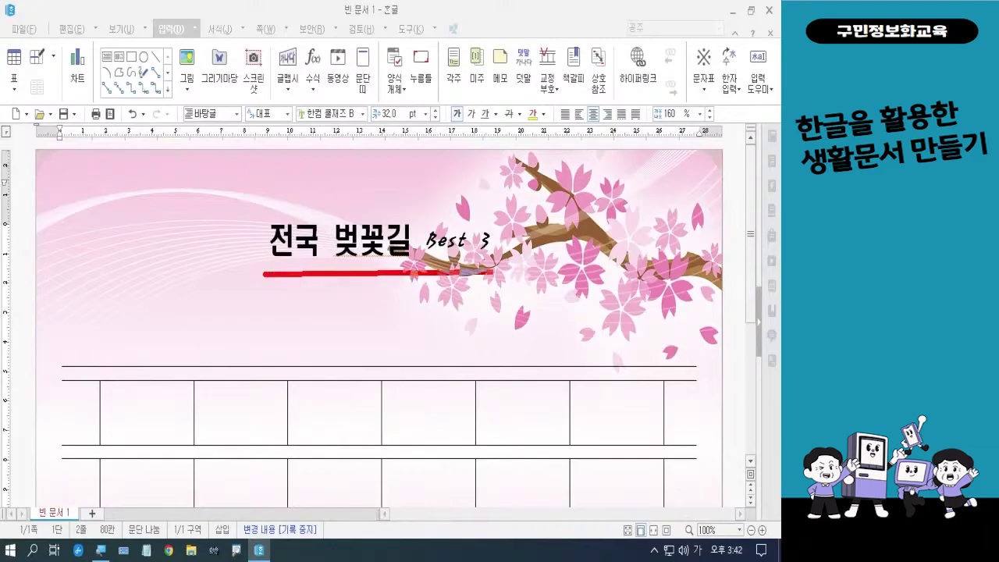
{"action": "left_click_drag", "start_coordinate": [265, 283], "coordinate": [496, 282]}
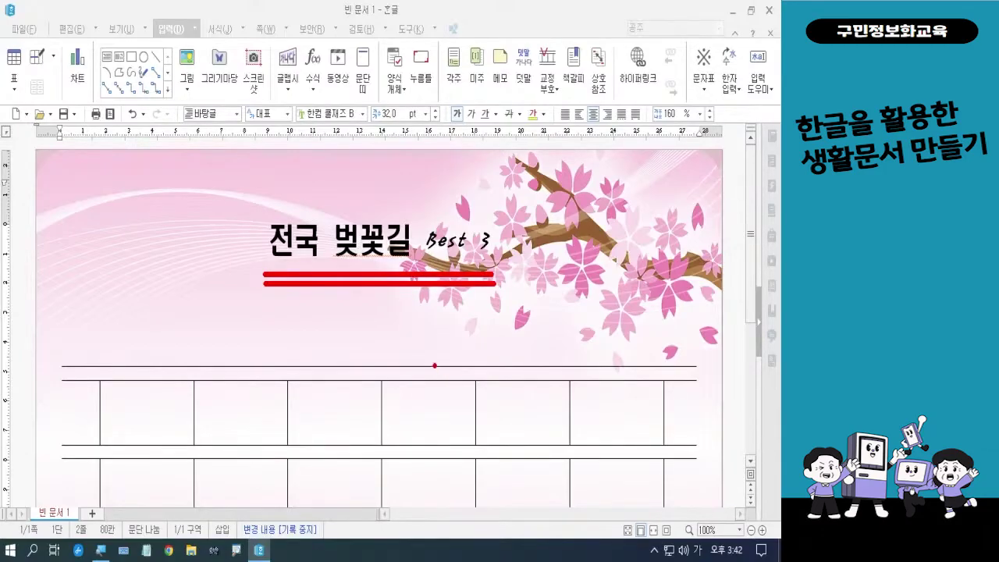
{"action": "key", "text": "Escape"}
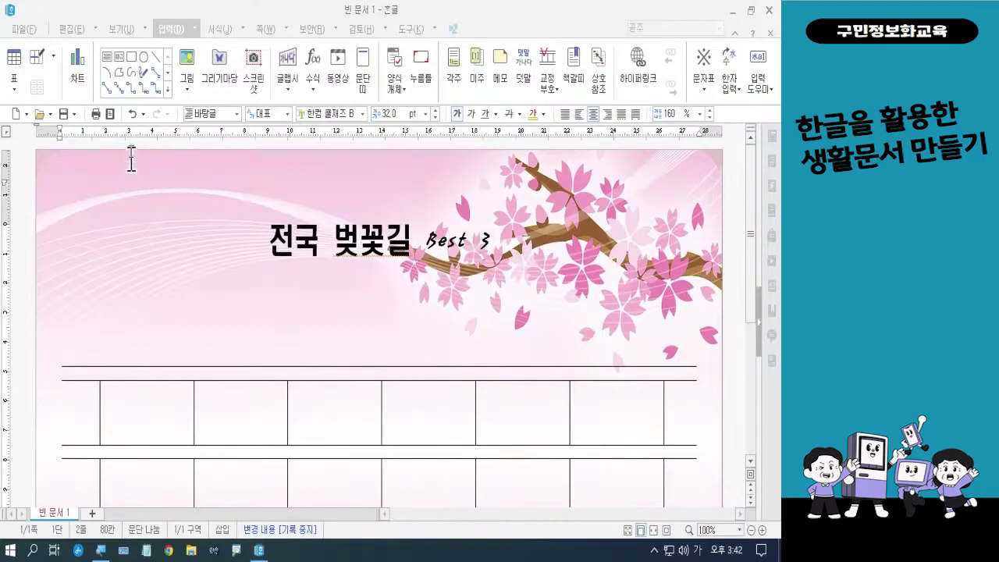
{"action": "left_click", "coordinate": [166, 33]}
{"action": "left_click", "coordinate": [166, 34]}
{"action": "left_click", "coordinate": [153, 56]}
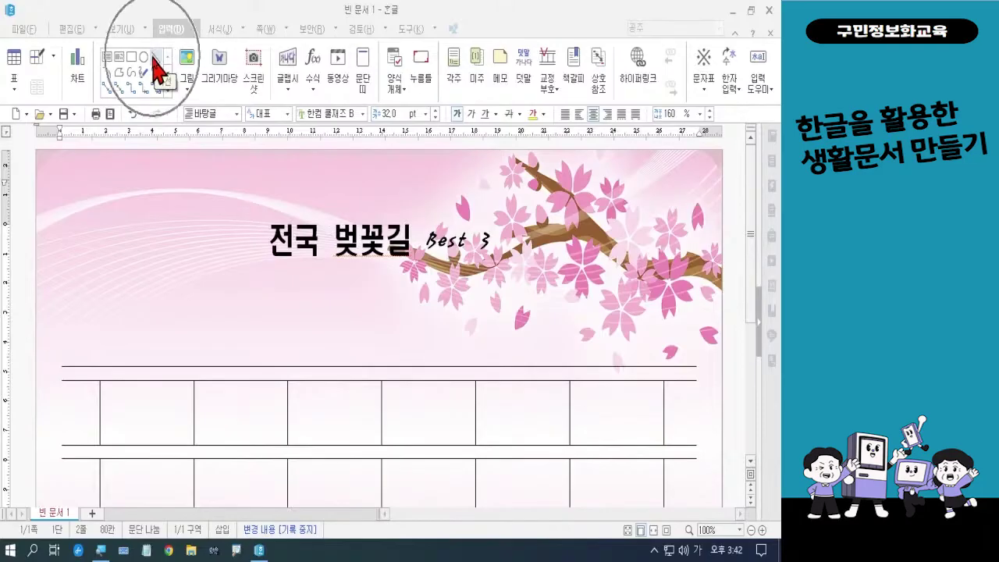
{"action": "left_click", "coordinate": [153, 56]}
{"action": "left_click", "coordinate": [153, 56]}
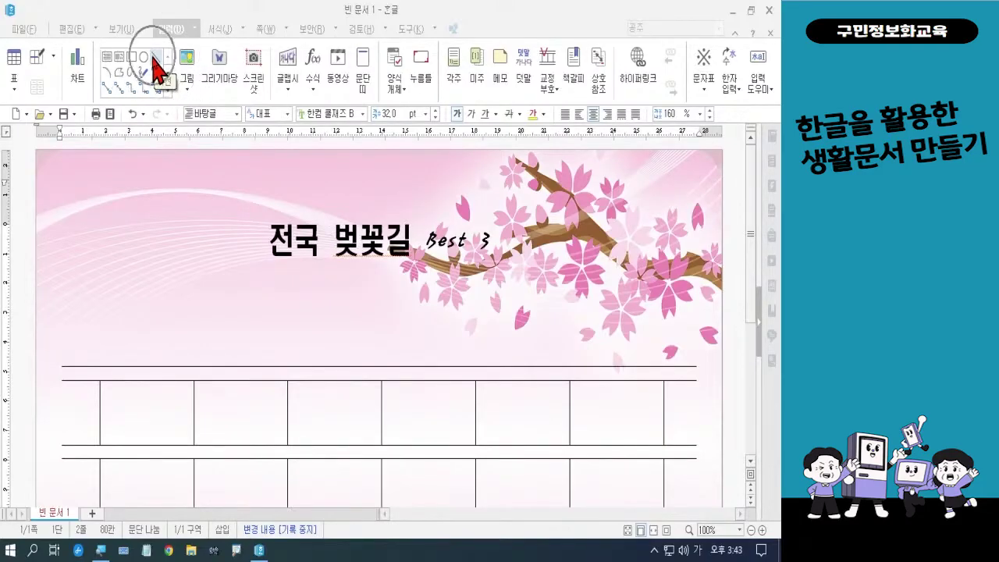
{"action": "left_click", "coordinate": [153, 56]}
{"action": "left_click", "coordinate": [153, 56]}
Step: Draw a straight horizontal line about 94 mm long directly beneath the title, spanning the title's width
{"action": "left_click", "coordinate": [153, 58]}
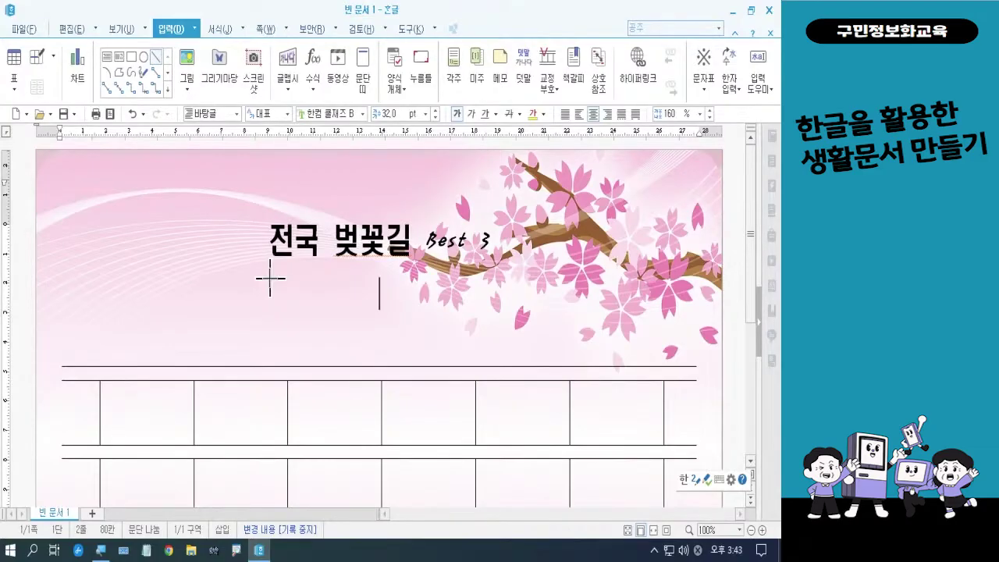
{"action": "left_click_drag", "start_coordinate": [270, 278], "coordinate": [487, 277]}
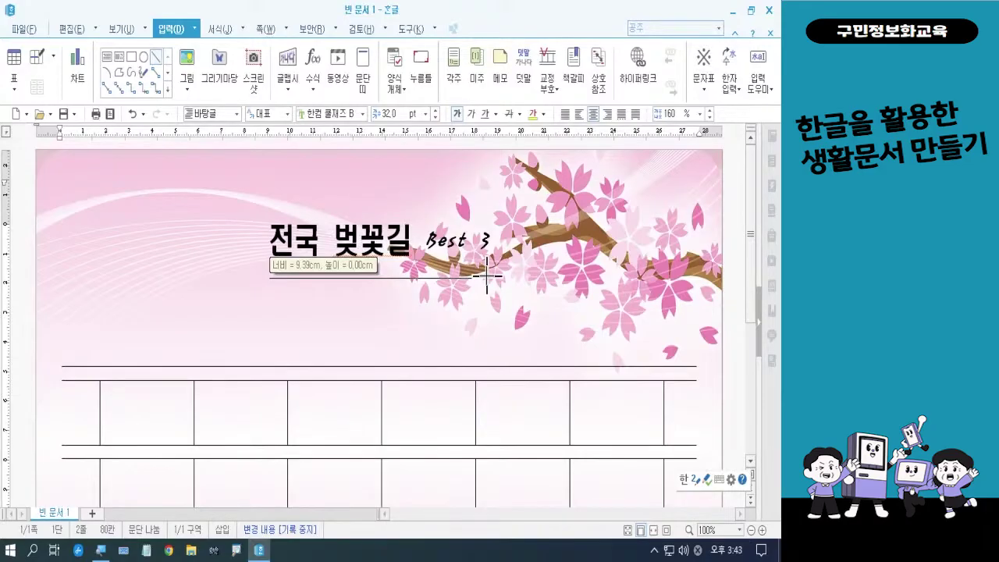
{"action": "left_click_drag", "start_coordinate": [487, 276], "coordinate": [487, 278]}
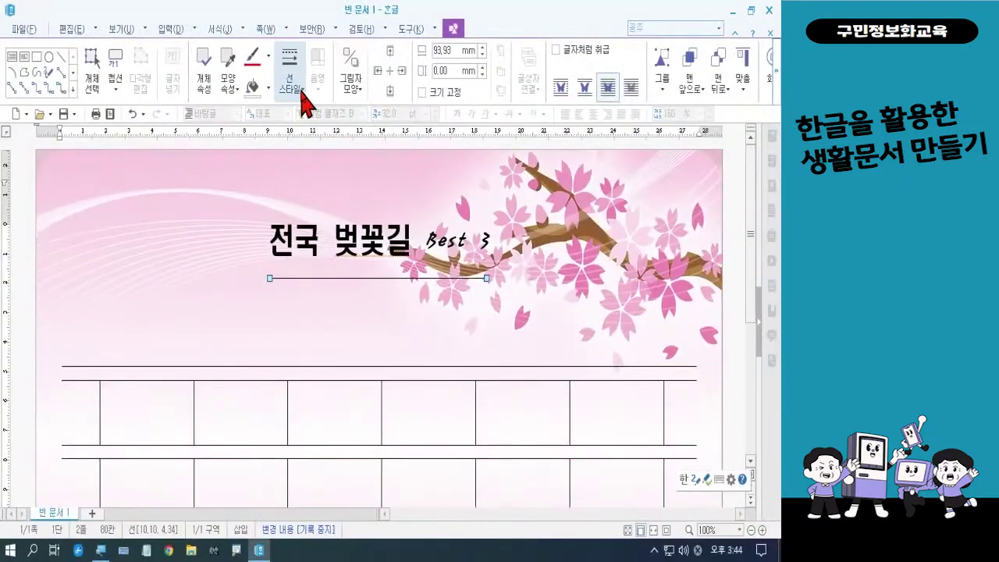
Step: Change the line under the title to a double line with a thickness of 1.5 mm
{"action": "left_click", "coordinate": [334, 180]}
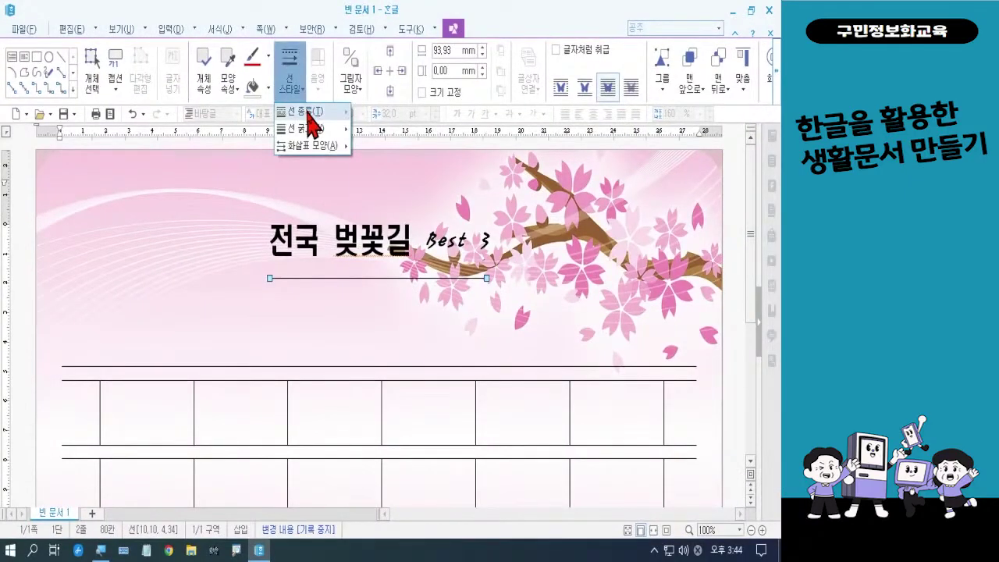
{"action": "mouse_move", "coordinate": [309, 113]}
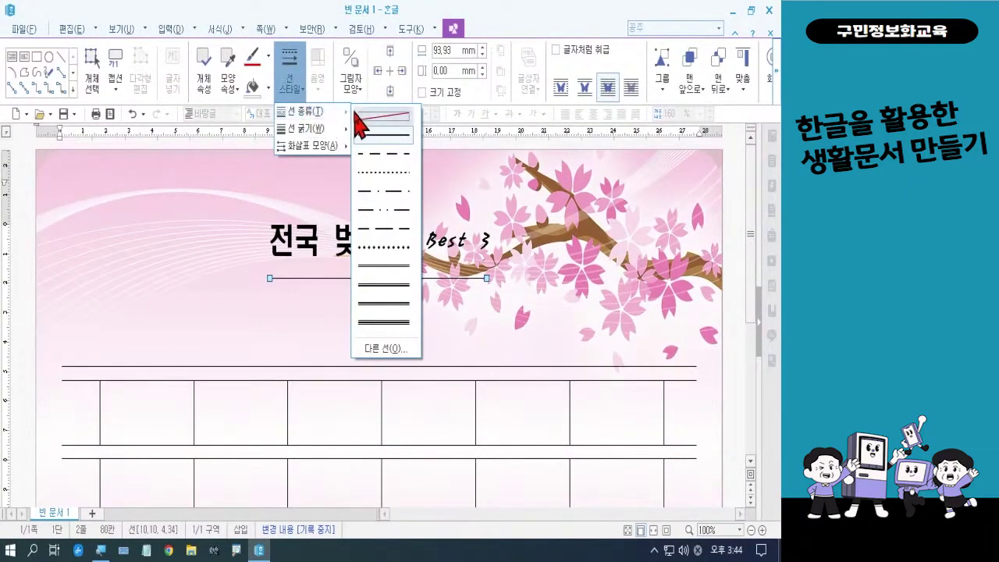
{"action": "left_click", "coordinate": [393, 270]}
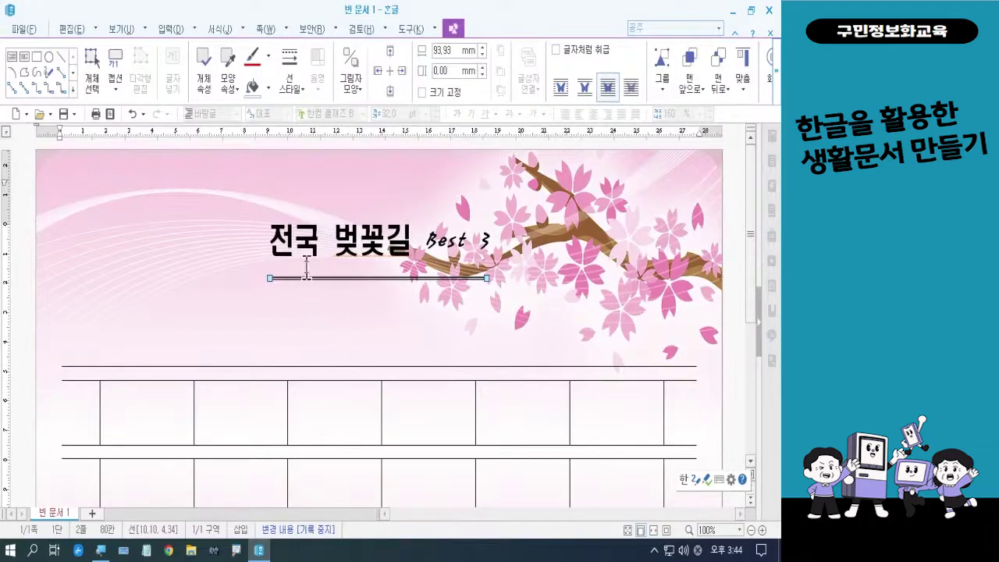
{"action": "left_click", "coordinate": [296, 92]}
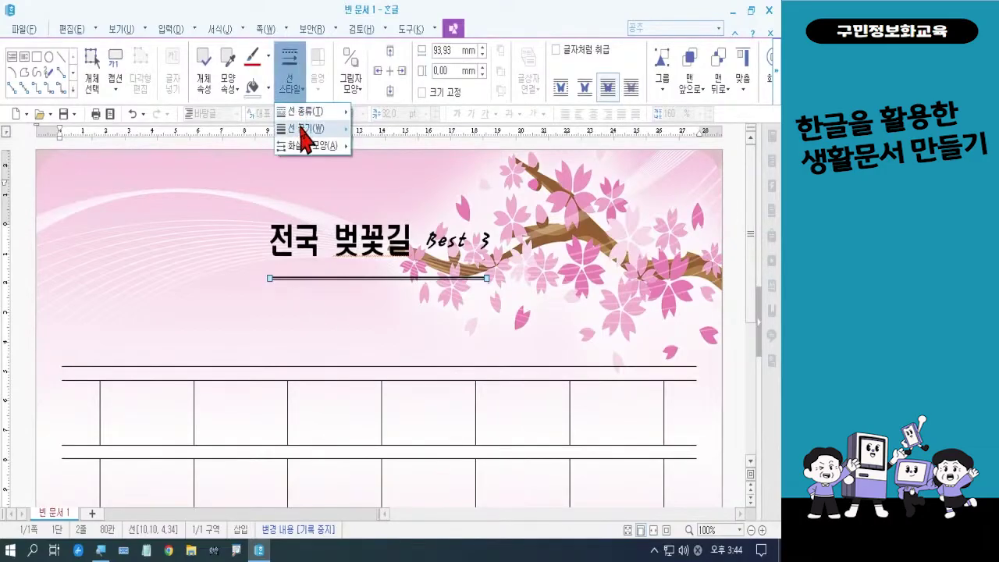
{"action": "mouse_move", "coordinate": [303, 131]}
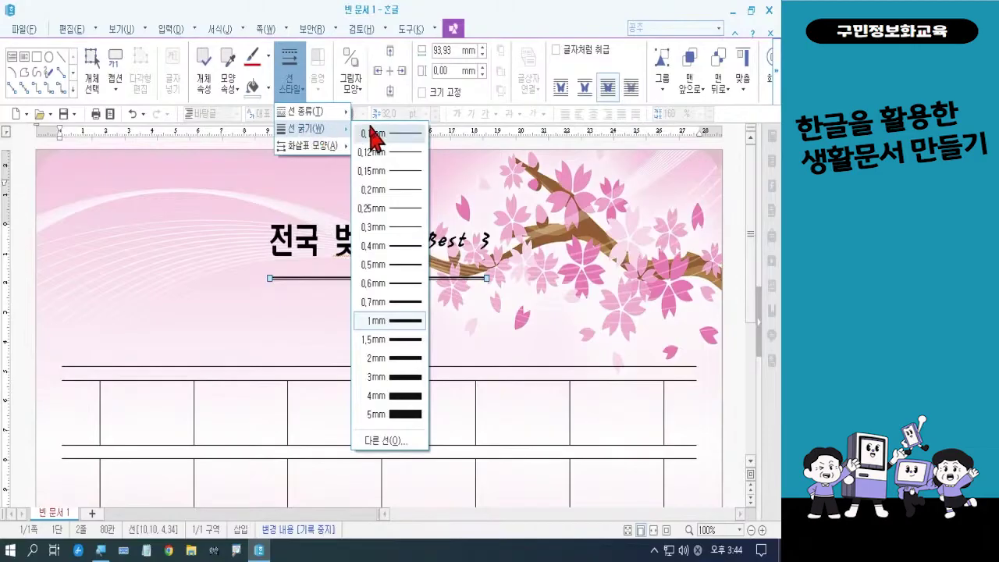
{"action": "left_click", "coordinate": [394, 341]}
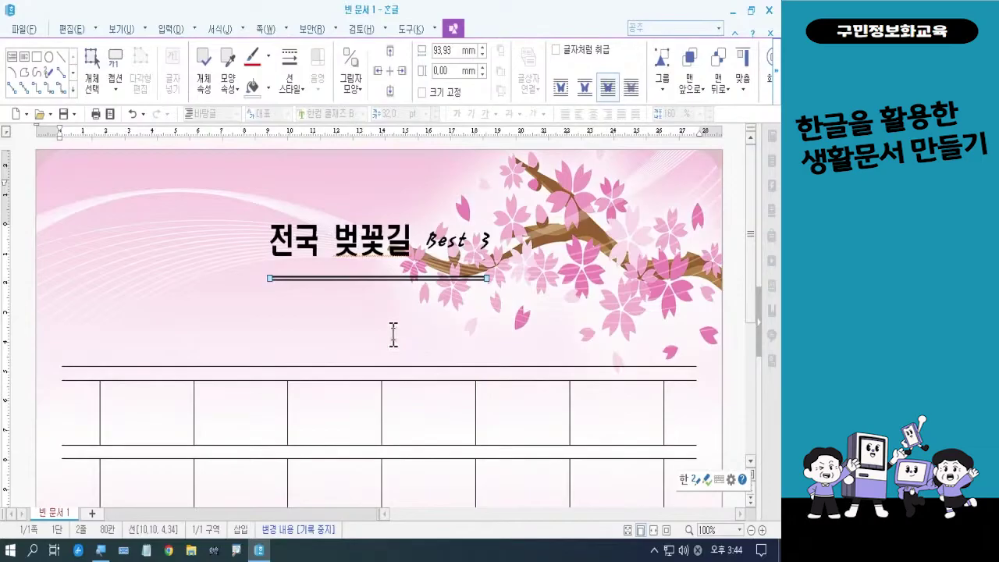
{"action": "left_click", "coordinate": [393, 334]}
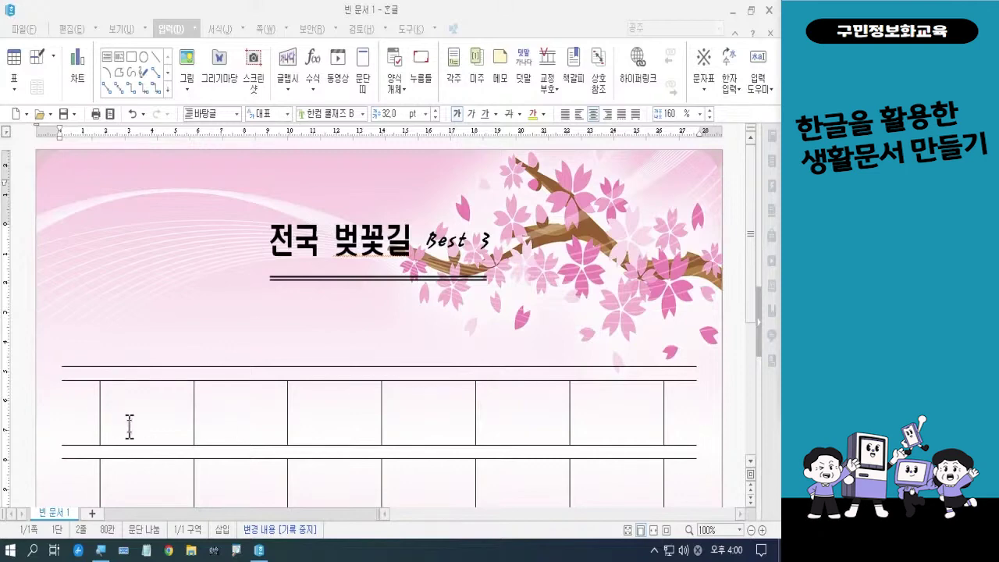
Step: Enter 벚, 꽃, 철 one per cell from B2 in the table's upper tall row, skip one cell, and enter 필 and 수
{"action": "left_click_drag", "start_coordinate": [752, 250], "coordinate": [753, 307]}
{"action": "left_click", "coordinate": [138, 300]}
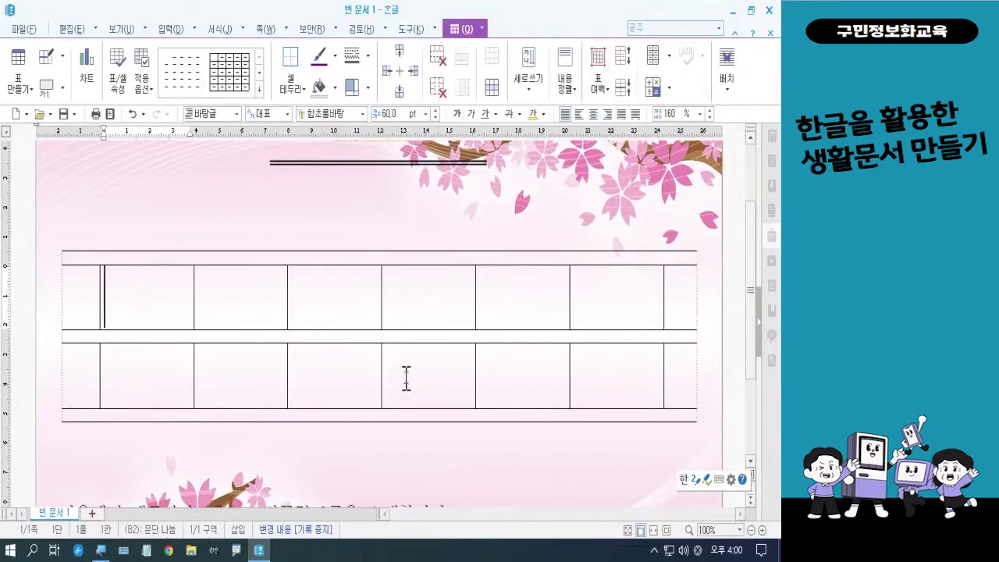
{"action": "type", "text": "벚"}
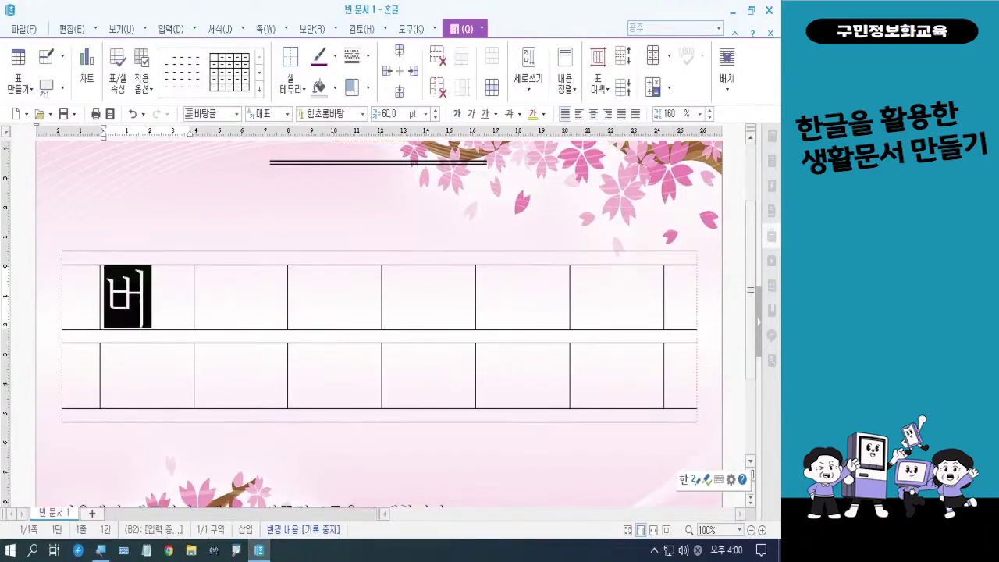
{"action": "left_click", "coordinate": [260, 297]}
{"action": "type", "text": "꽃"}
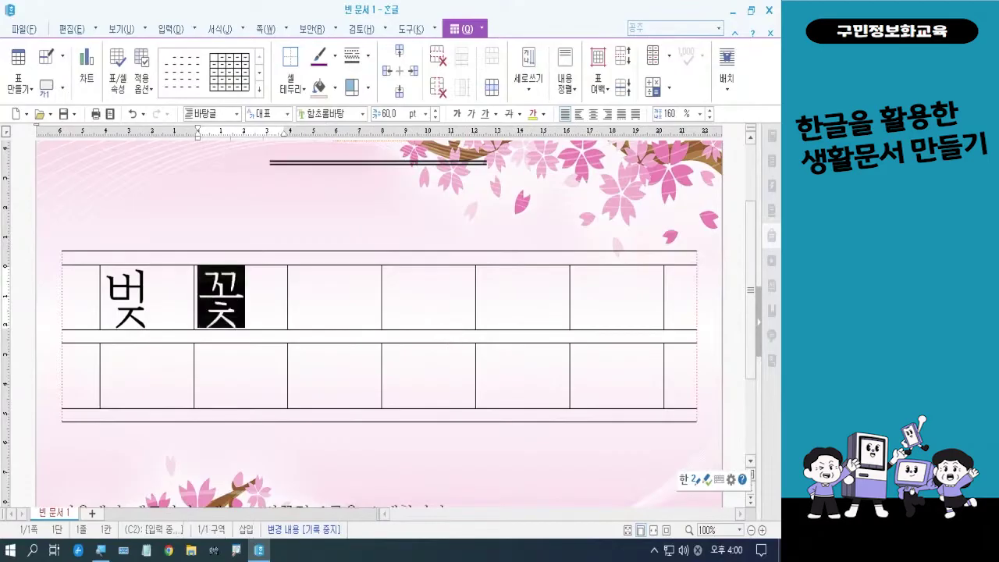
{"action": "left_click", "coordinate": [350, 285]}
{"action": "type", "text": "처ㄹ"}
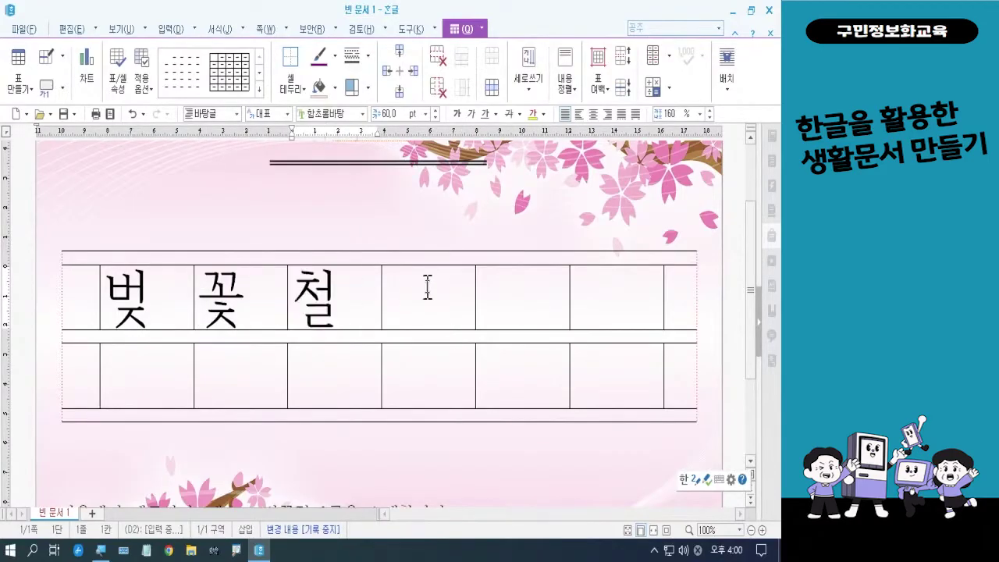
{"action": "left_click", "coordinate": [520, 297]}
{"action": "type", "text": "필"}
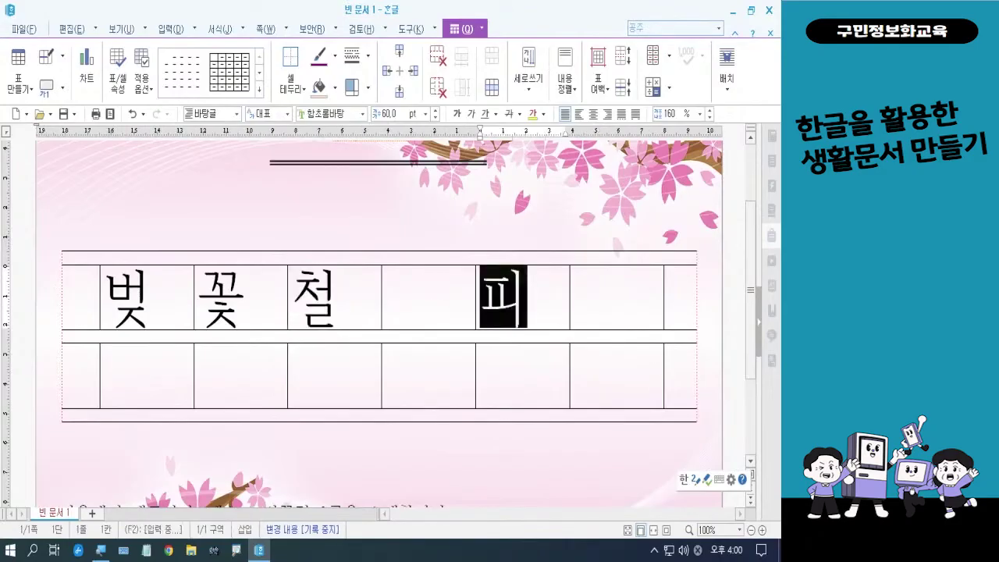
{"action": "left_click", "coordinate": [642, 304]}
{"action": "type", "text": "수"}
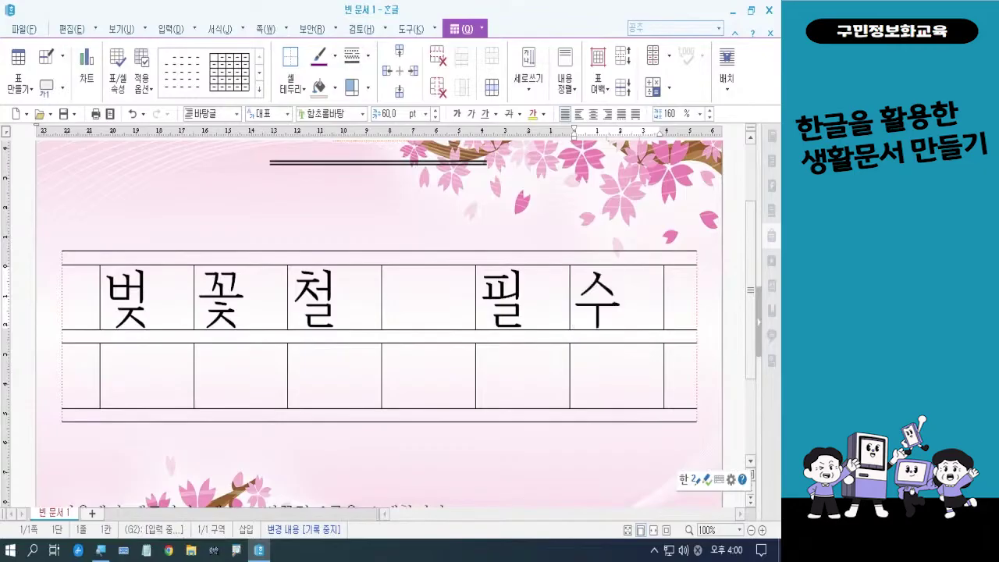
Step: Enter 드, 라, 이, 브 one per cell from B4 in the table's lower tall row, skip one cell, and enter 맵
{"action": "left_click", "coordinate": [154, 369]}
{"action": "type", "text": "드"}
{"action": "left_click", "coordinate": [260, 383]}
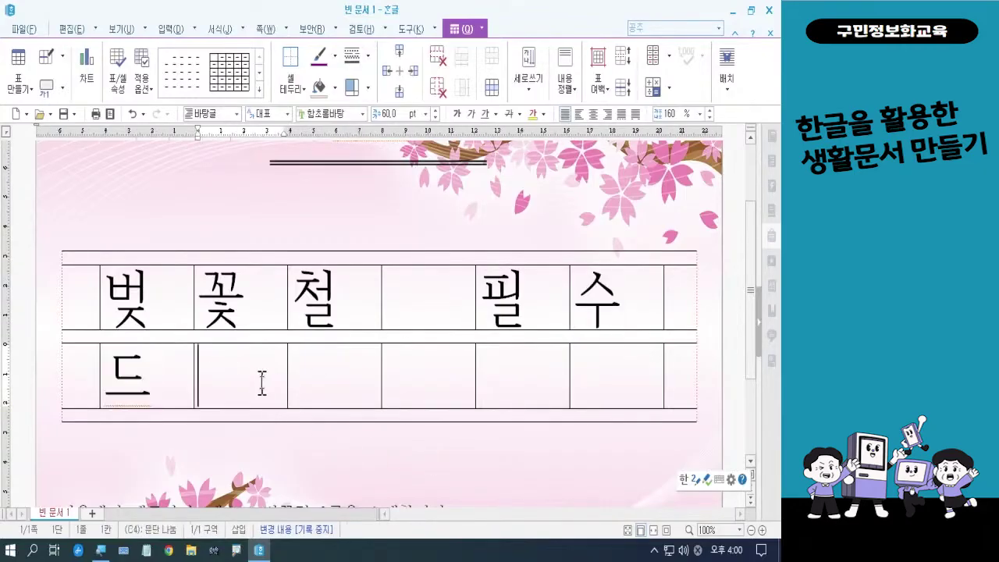
{"action": "type", "text": "라"}
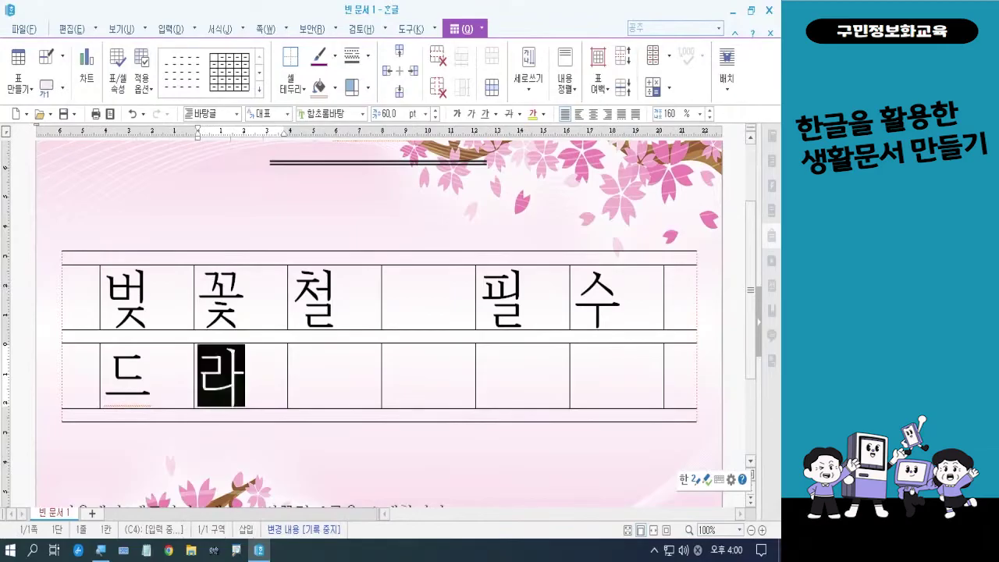
{"action": "left_click", "coordinate": [318, 370]}
{"action": "type", "text": "이"}
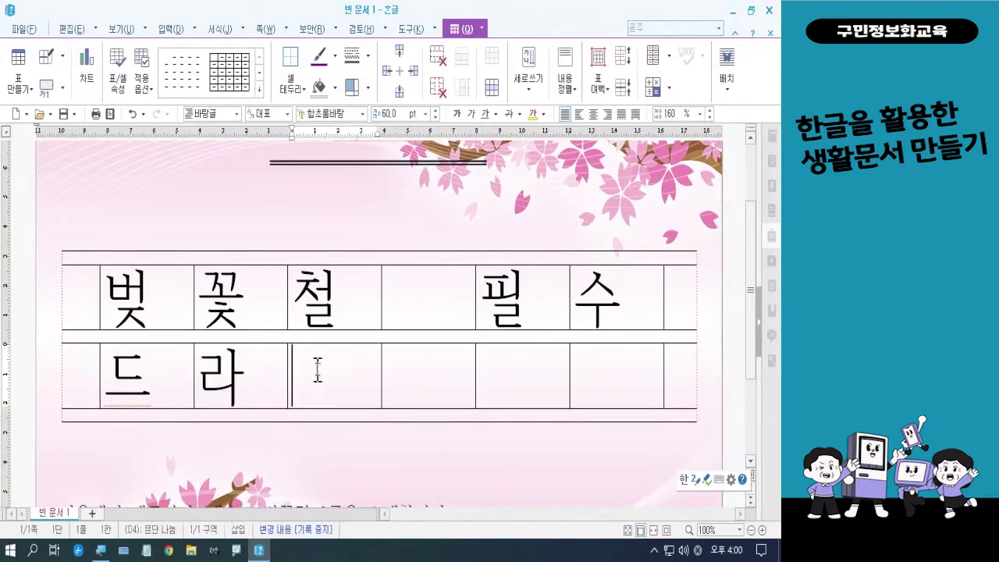
{"action": "left_click", "coordinate": [417, 370]}
{"action": "type", "text": "ㅂ"}
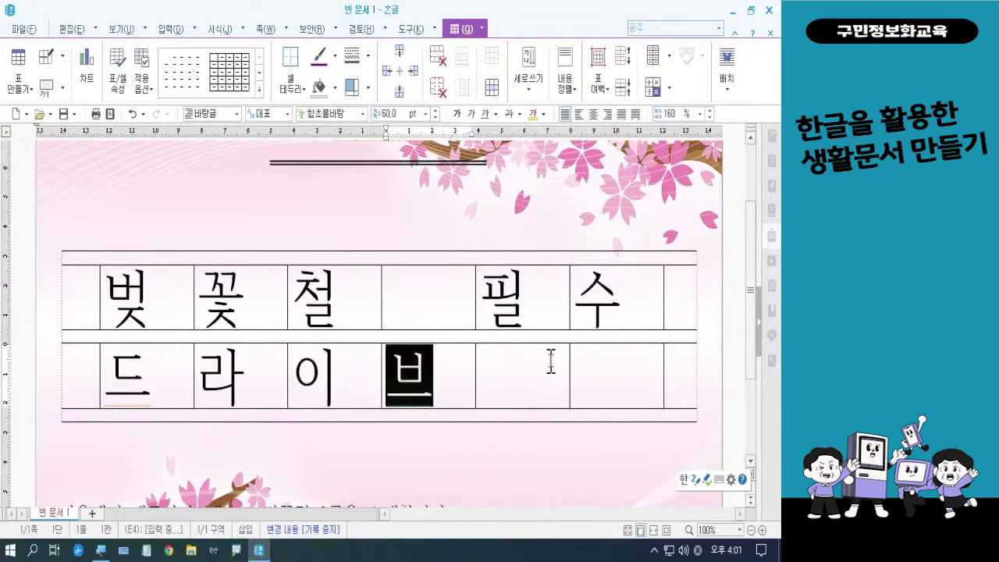
{"action": "left_click", "coordinate": [606, 380]}
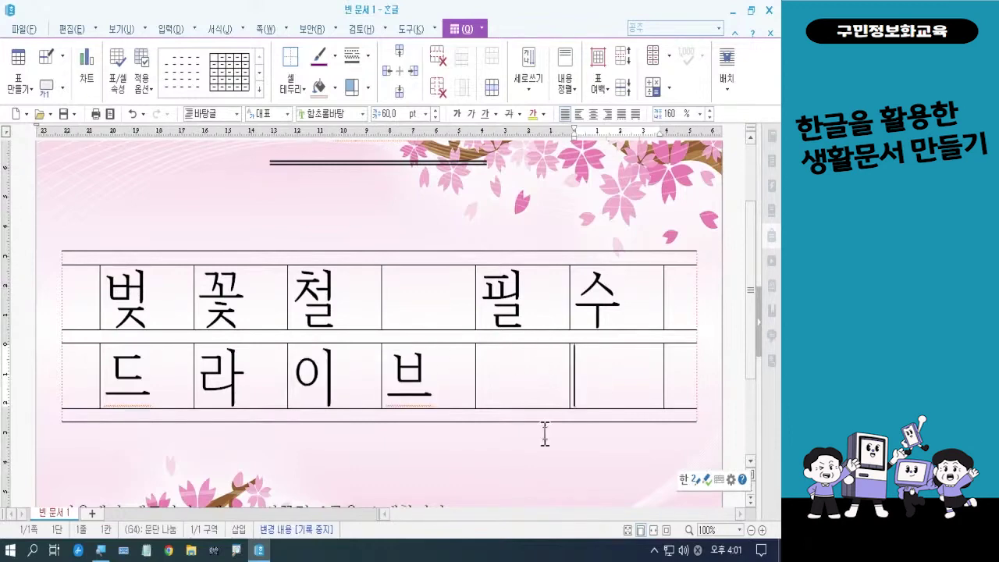
{"action": "type", "text": "맵"}
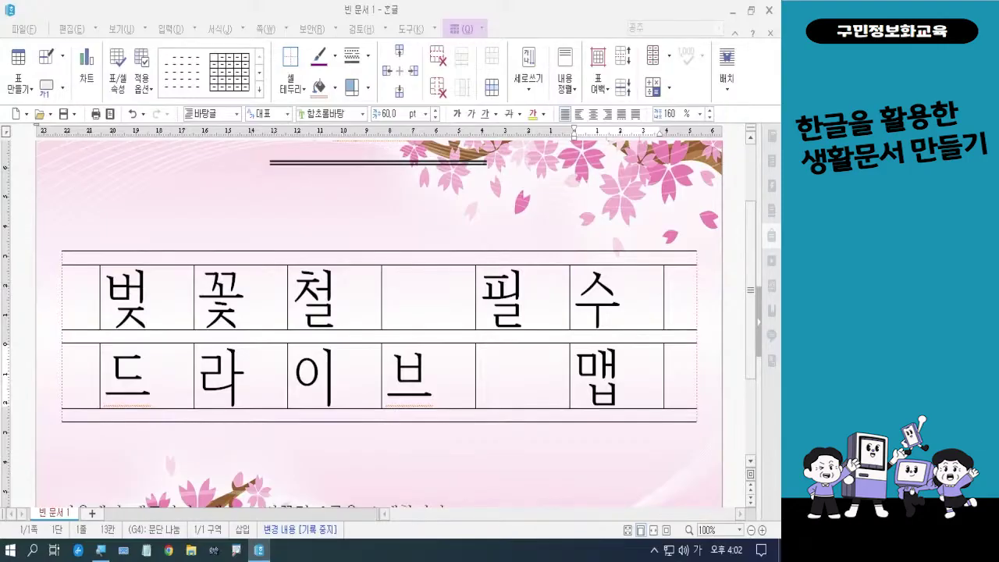
{"action": "key", "text": "Hangul"}
{"action": "key", "text": "Hangul"}
{"action": "key", "text": "Hangul"}
{"action": "key", "text": "Hangul"}
{"action": "key", "text": "Hangul"}
{"action": "key", "text": "Hangul"}
Step: Centre the letters 벚꽃철 필수 in their cells and format them in bright magenta HY동녘B
{"action": "left_click_drag", "start_coordinate": [162, 298], "coordinate": [593, 301]}
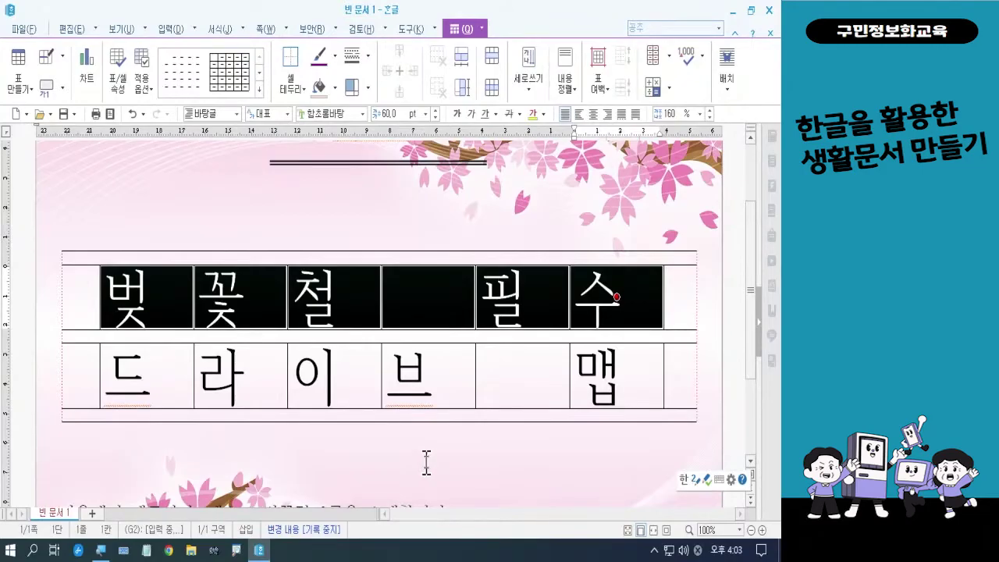
{"action": "left_click", "coordinate": [594, 115]}
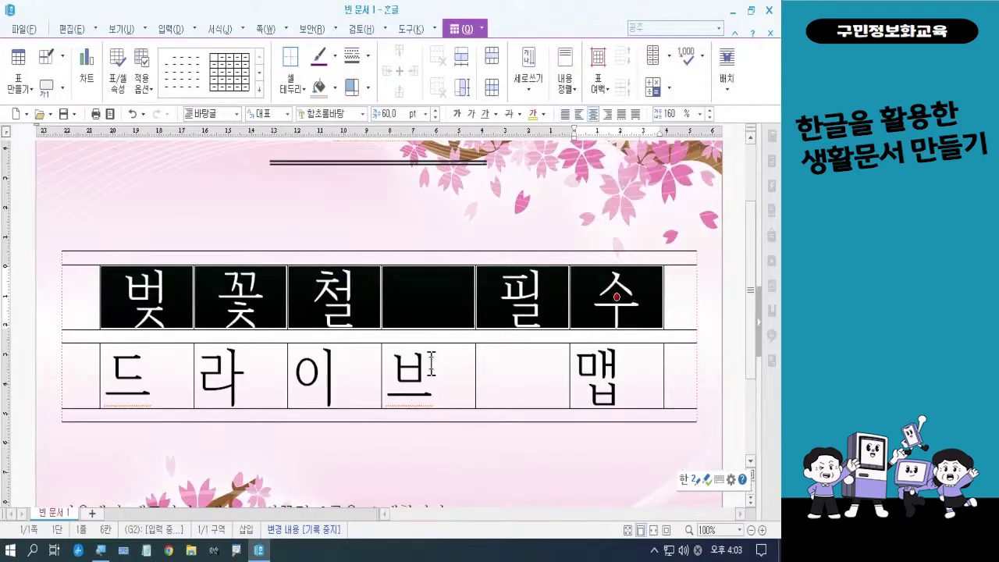
{"action": "right_click", "coordinate": [343, 298]}
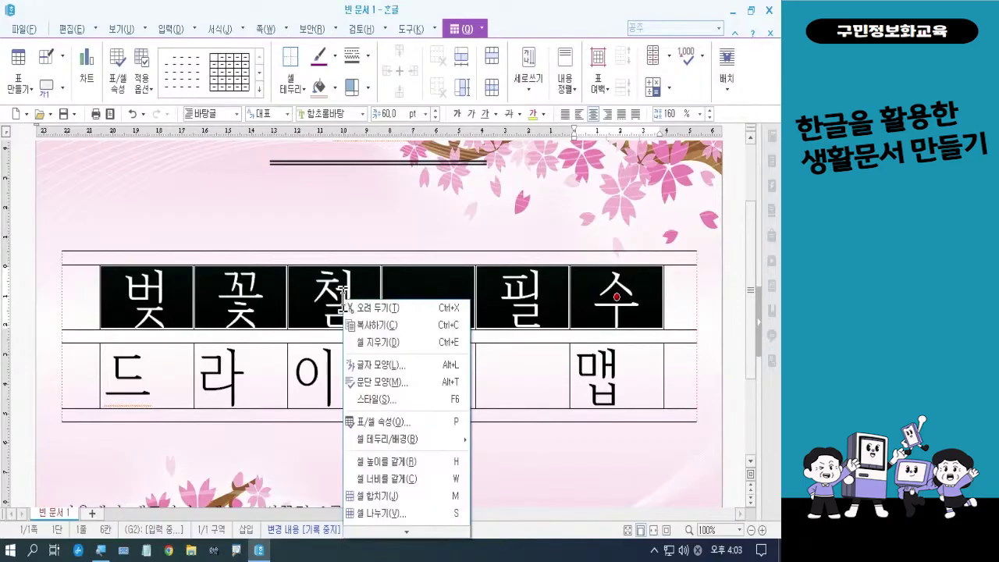
{"action": "left_click", "coordinate": [373, 378]}
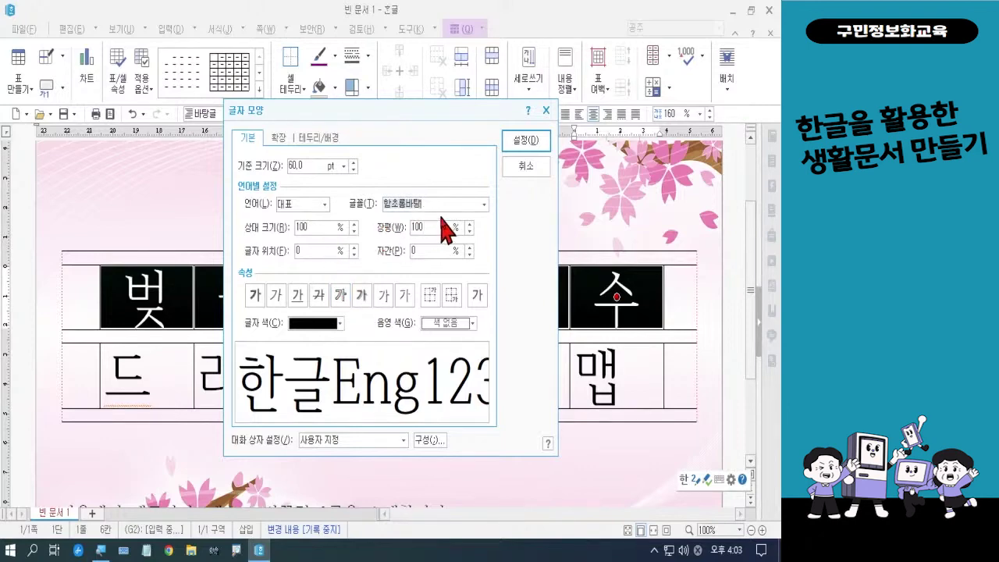
{"action": "left_click", "coordinate": [483, 204]}
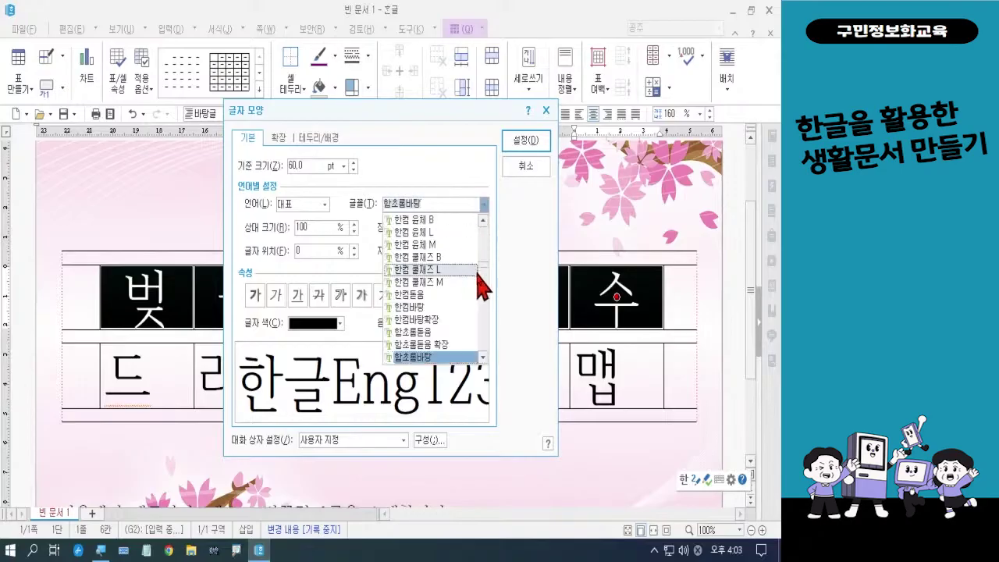
{"action": "left_click_drag", "start_coordinate": [483, 269], "coordinate": [434, 288]}
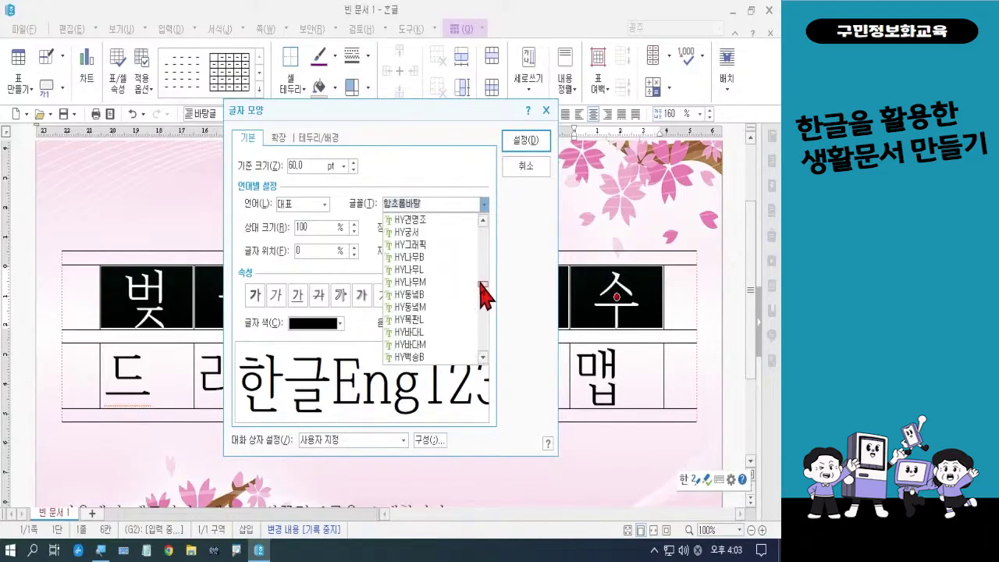
{"action": "left_click", "coordinate": [431, 295]}
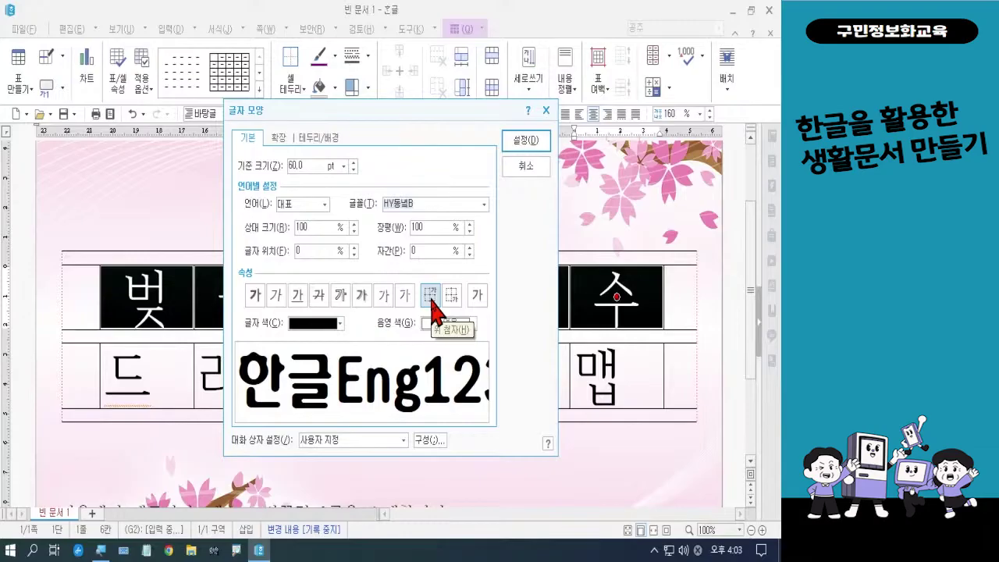
{"action": "left_click", "coordinate": [323, 326]}
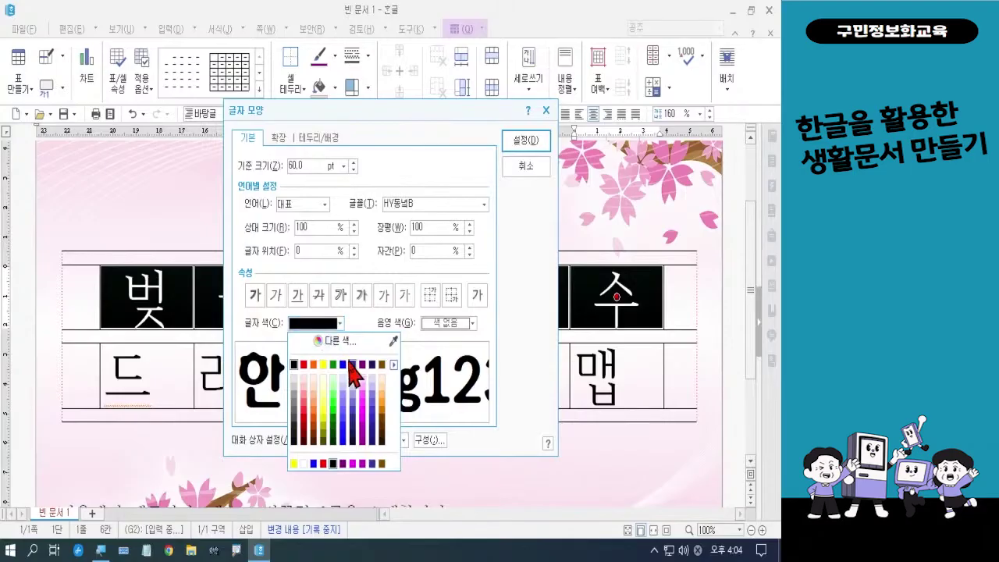
{"action": "left_click", "coordinate": [363, 415]}
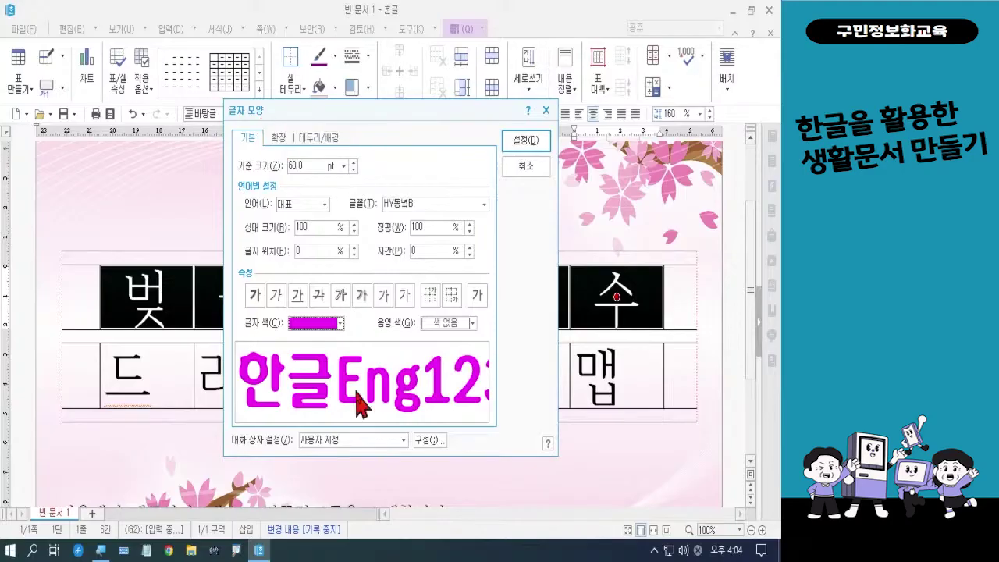
Step: Give the letters 벚꽃철 필수 a 비연속 shadow with X and Y offsets of 5% in light pink
{"action": "left_click", "coordinate": [279, 139]}
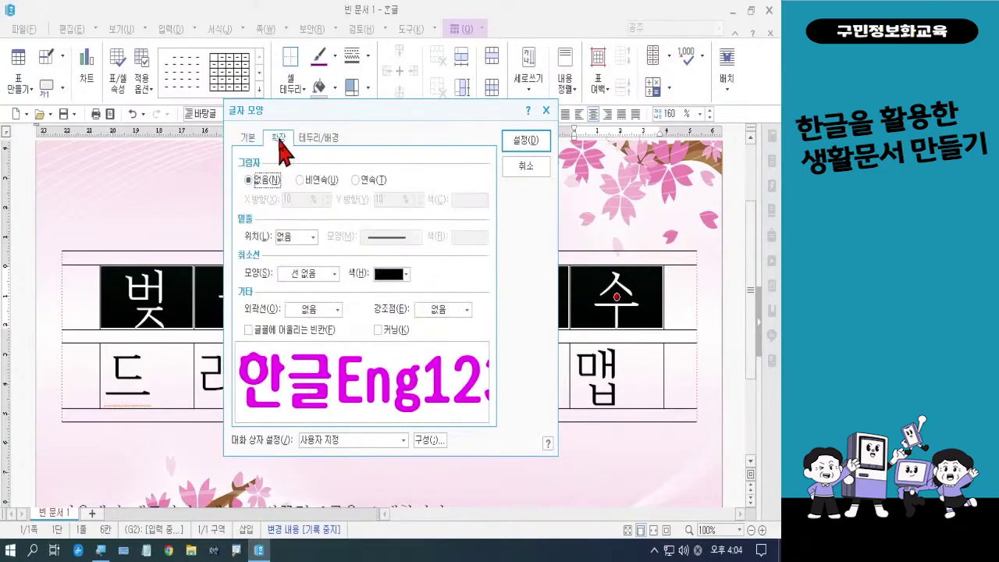
{"action": "left_click", "coordinate": [300, 180]}
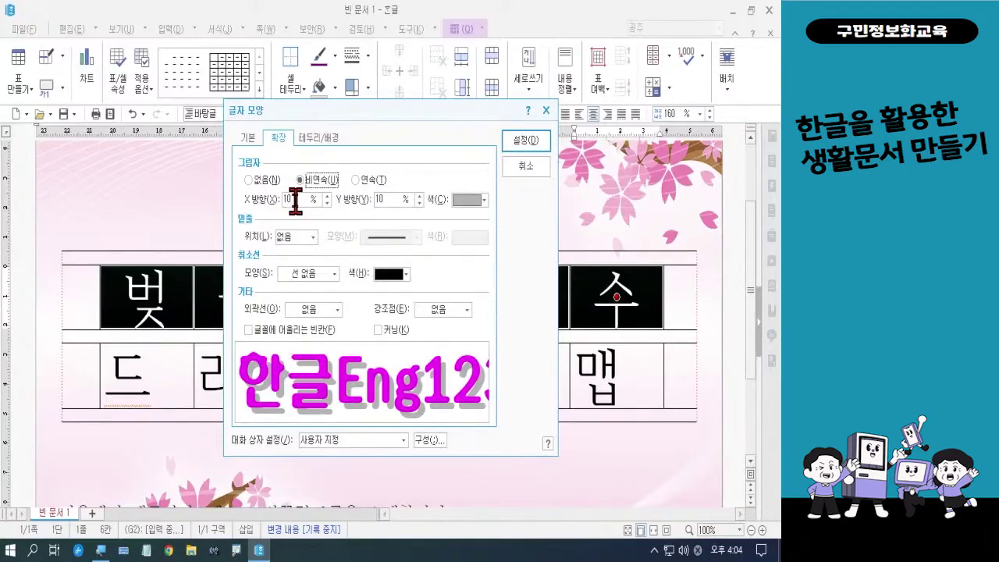
{"action": "type", "text": "5"}
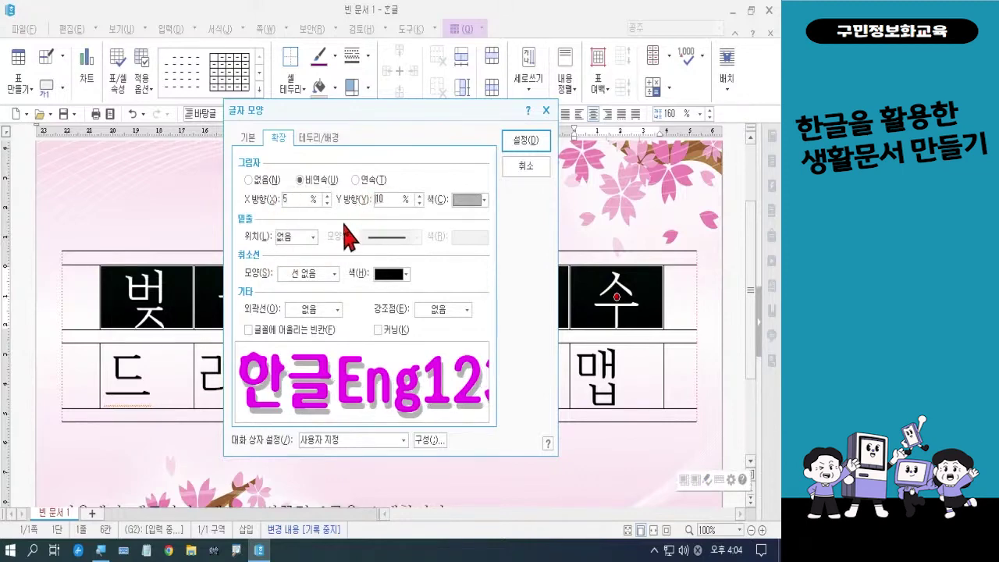
{"action": "type", "text": "5"}
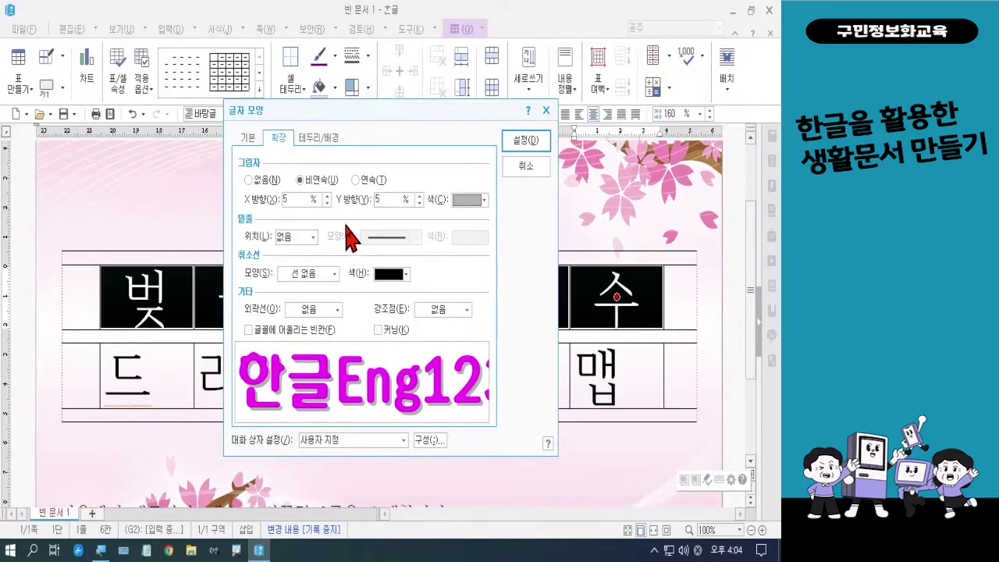
{"action": "left_click", "coordinate": [467, 202]}
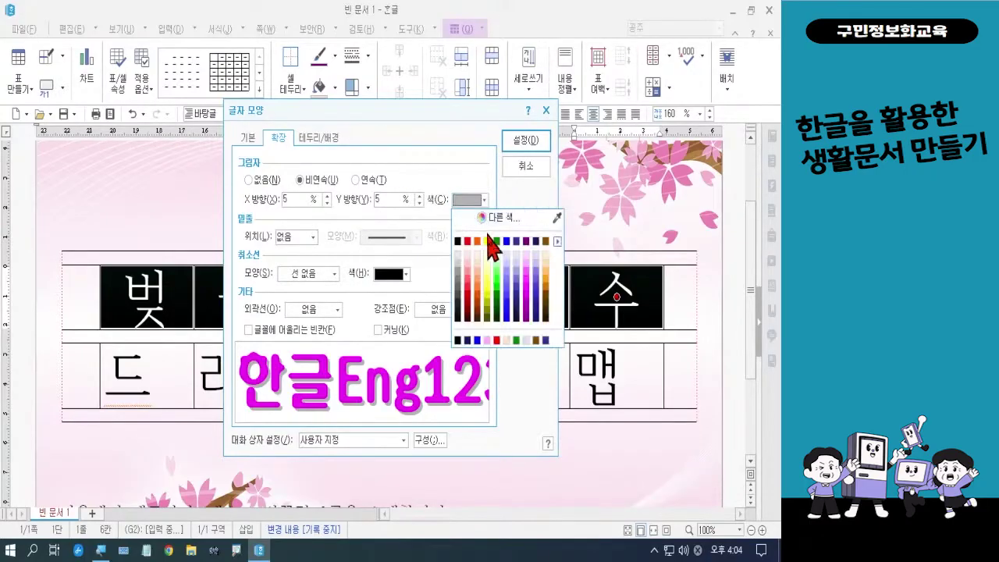
{"action": "left_click", "coordinate": [526, 266]}
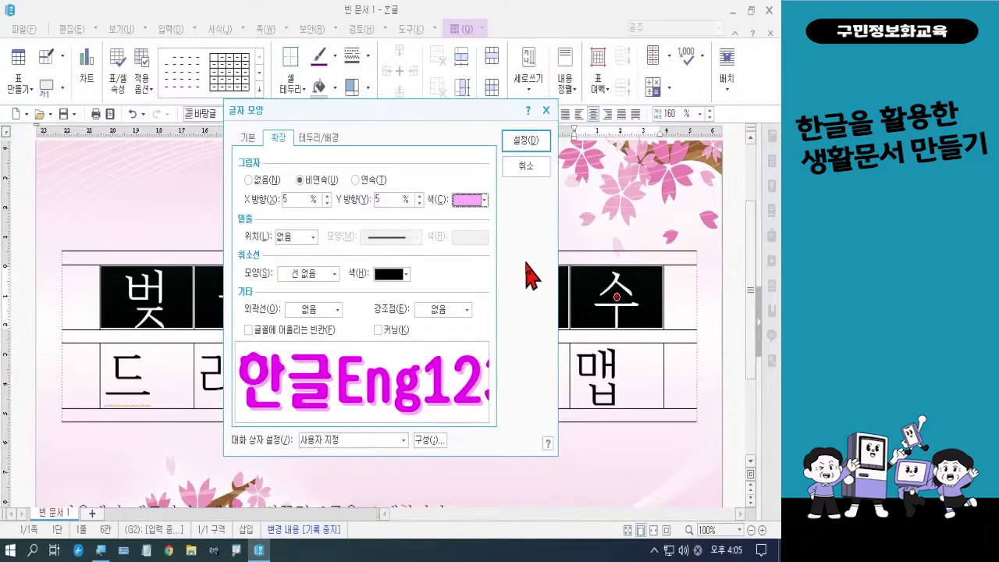
{"action": "left_click", "coordinate": [523, 142]}
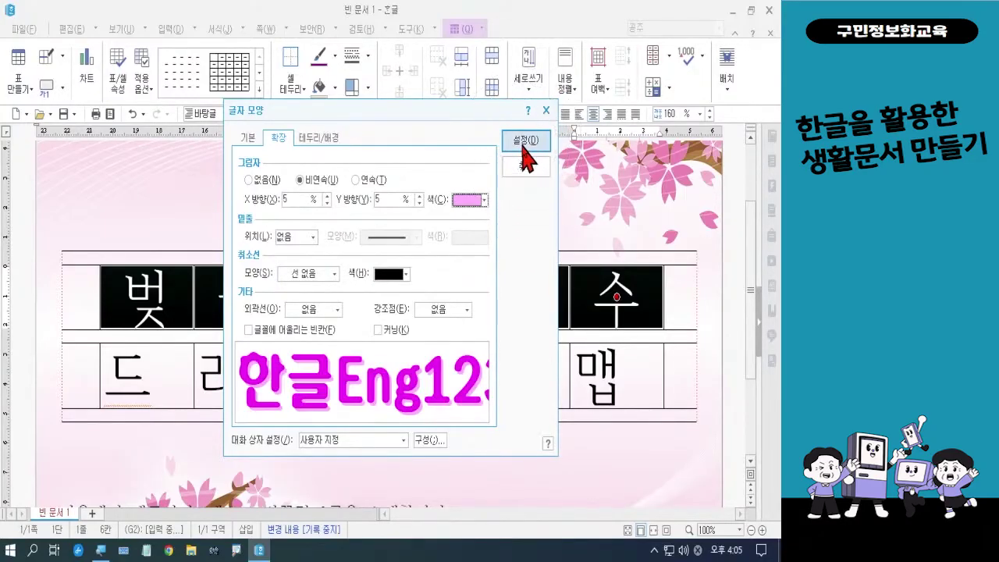
{"action": "left_click", "coordinate": [523, 142]}
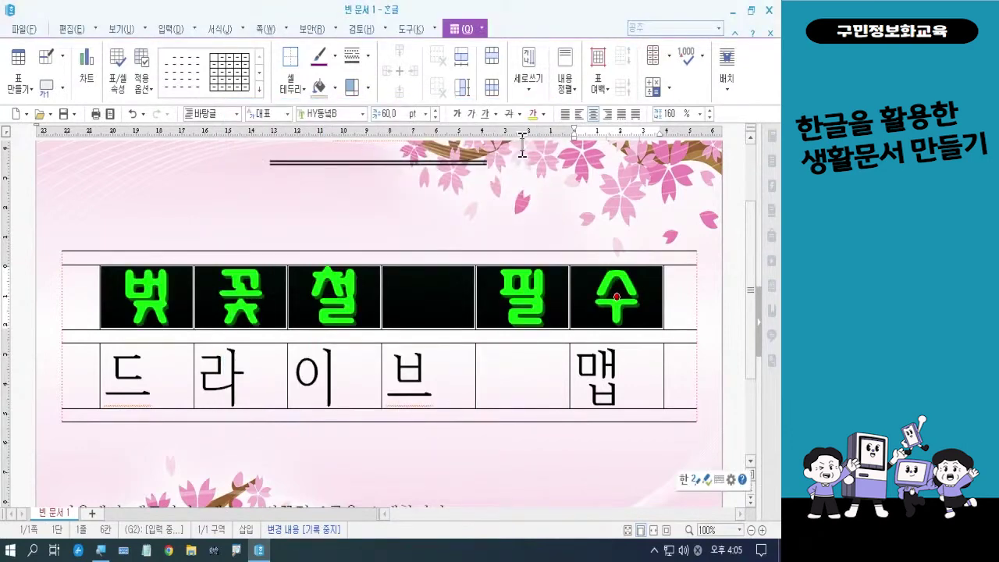
{"action": "key", "text": "Escape"}
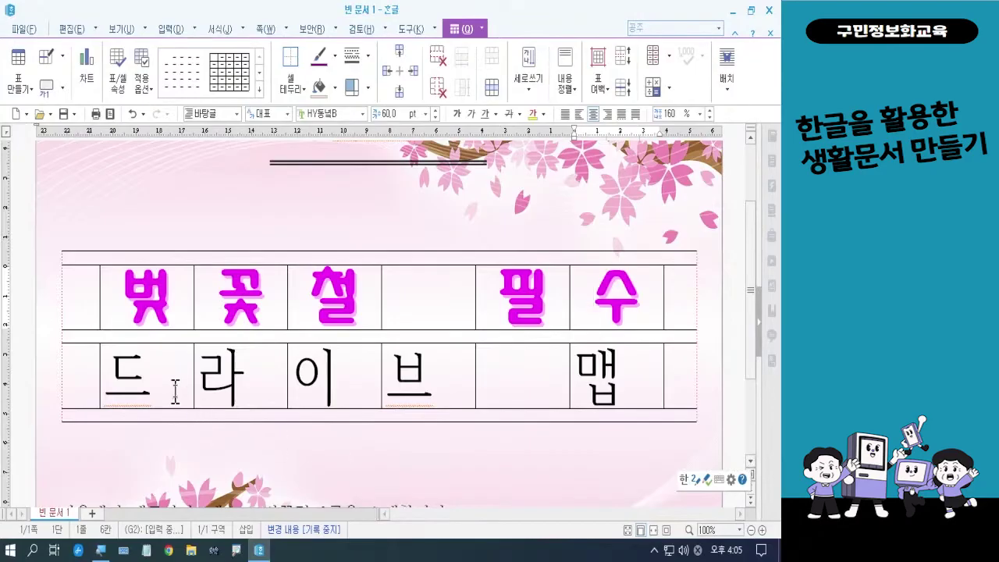
Step: Centre the letters 드라이브 맵 within their cells in the table's lower tall row
{"action": "left_click_drag", "start_coordinate": [136, 384], "coordinate": [616, 375]}
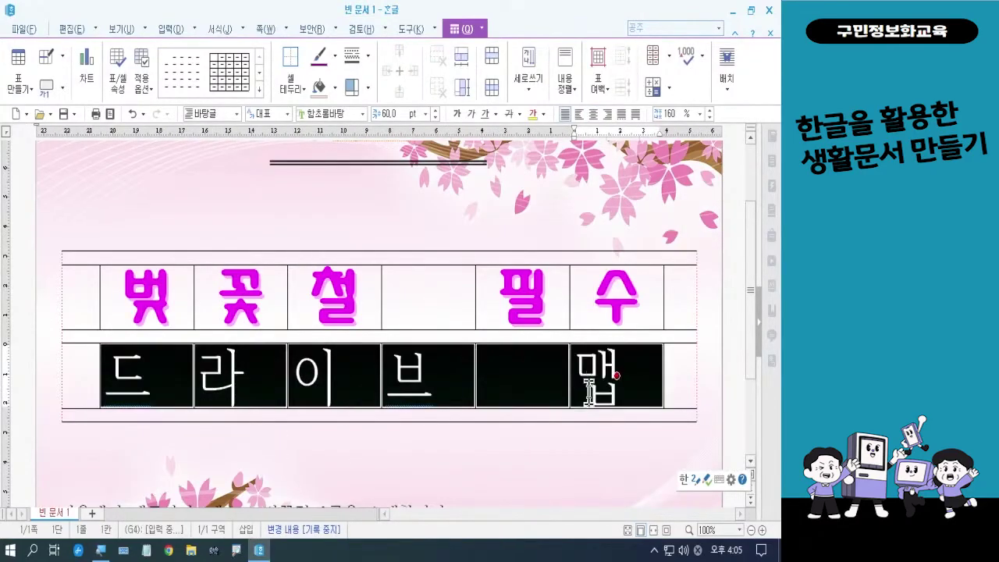
{"action": "key", "text": "alt+l"}
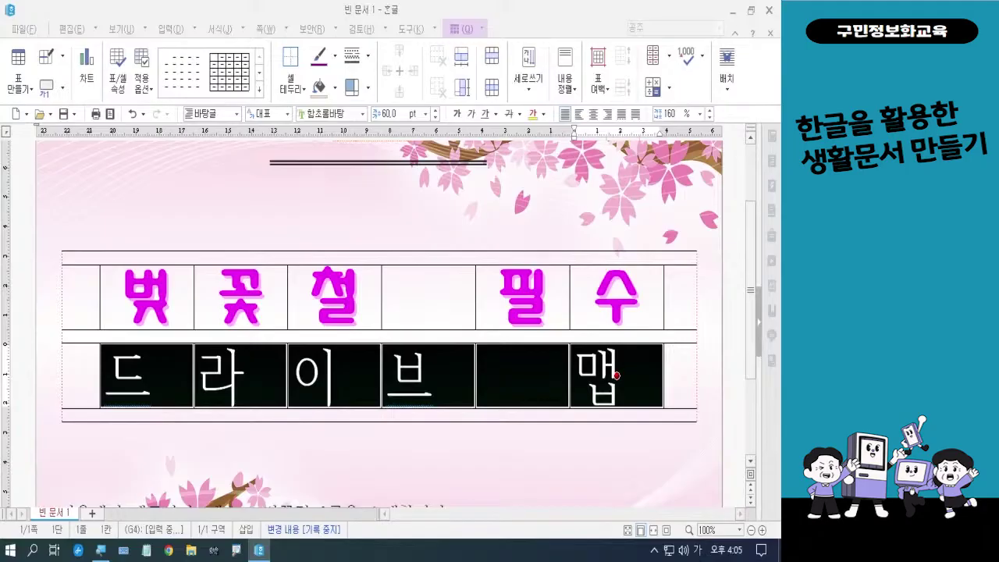
{"action": "key", "text": "Hangul"}
{"action": "key", "text": "Hangul"}
{"action": "key", "text": "Hangul"}
{"action": "key", "text": "Hangul"}
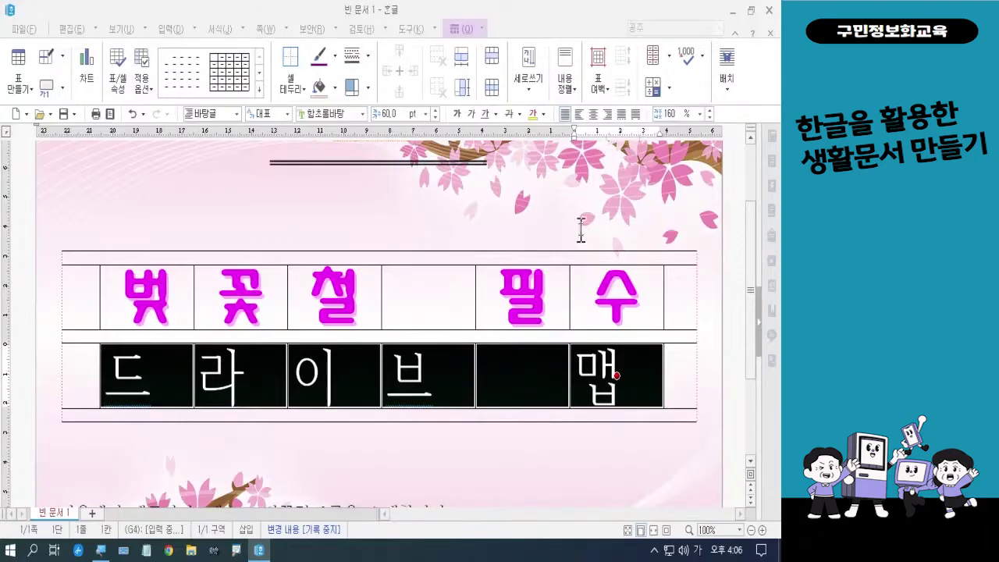
{"action": "left_click", "coordinate": [594, 116]}
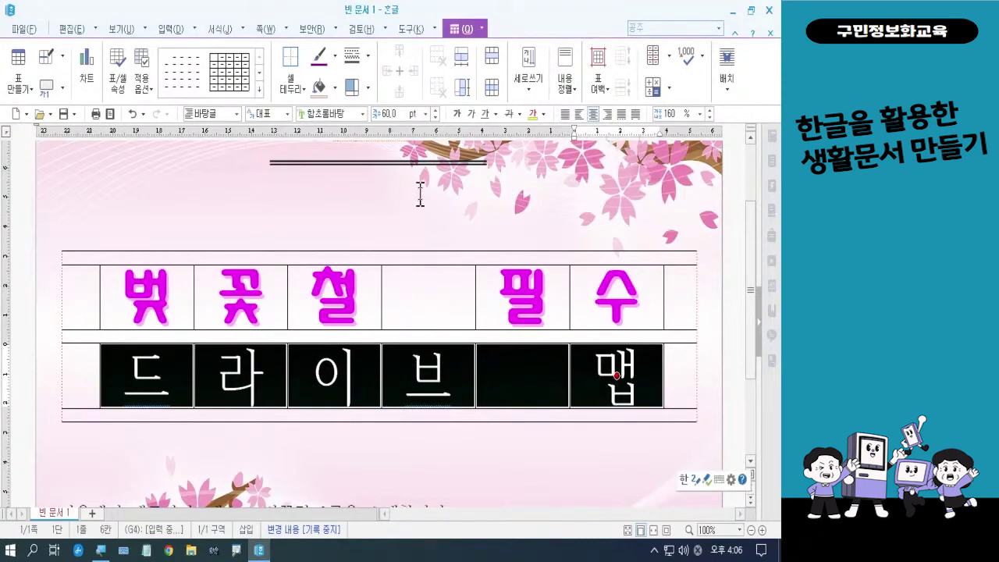
Step: Change the font of the letters 드라이브 맵 to HY산B and their colour to dark purple
{"action": "left_click", "coordinate": [362, 115]}
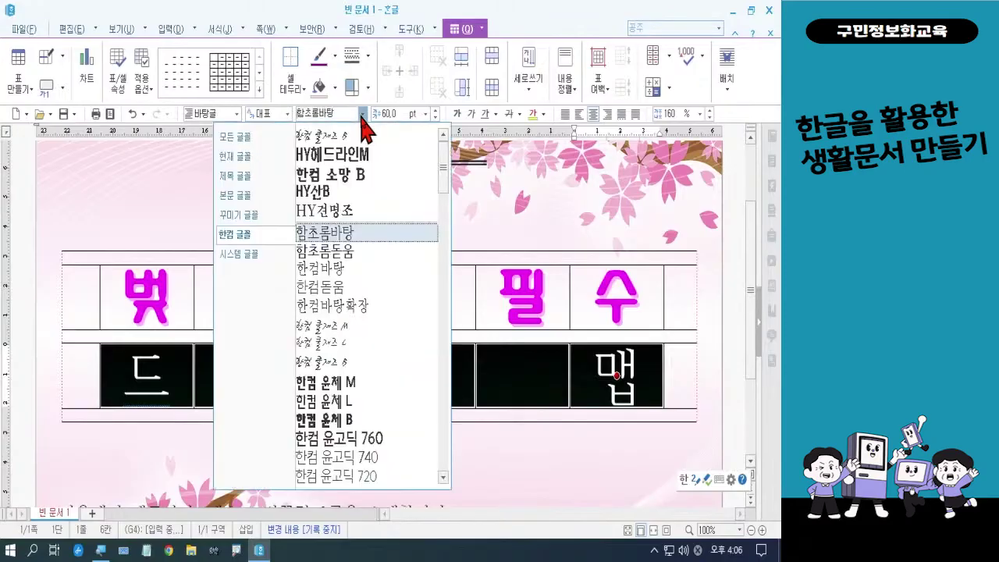
{"action": "left_click", "coordinate": [327, 192]}
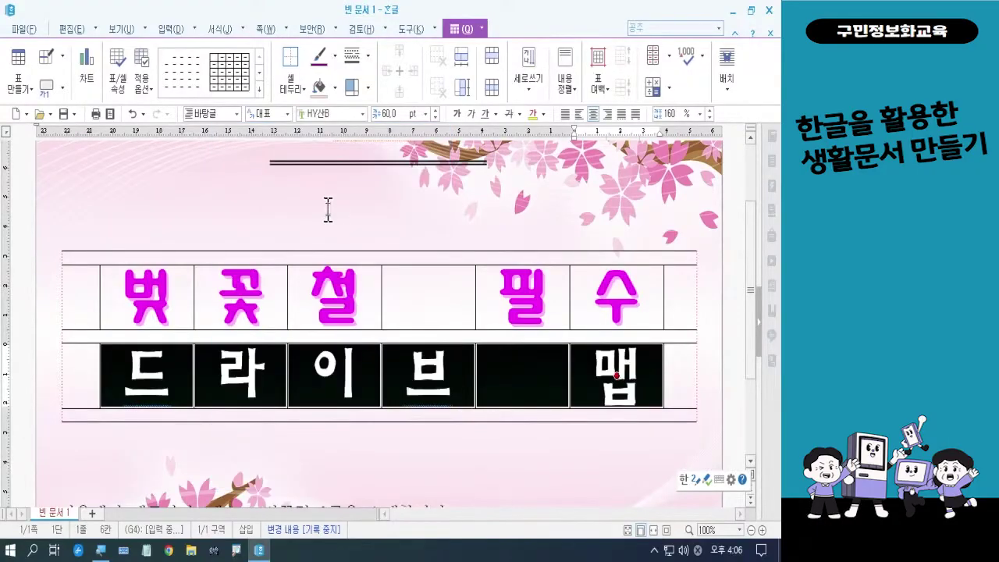
{"action": "left_click", "coordinate": [544, 115]}
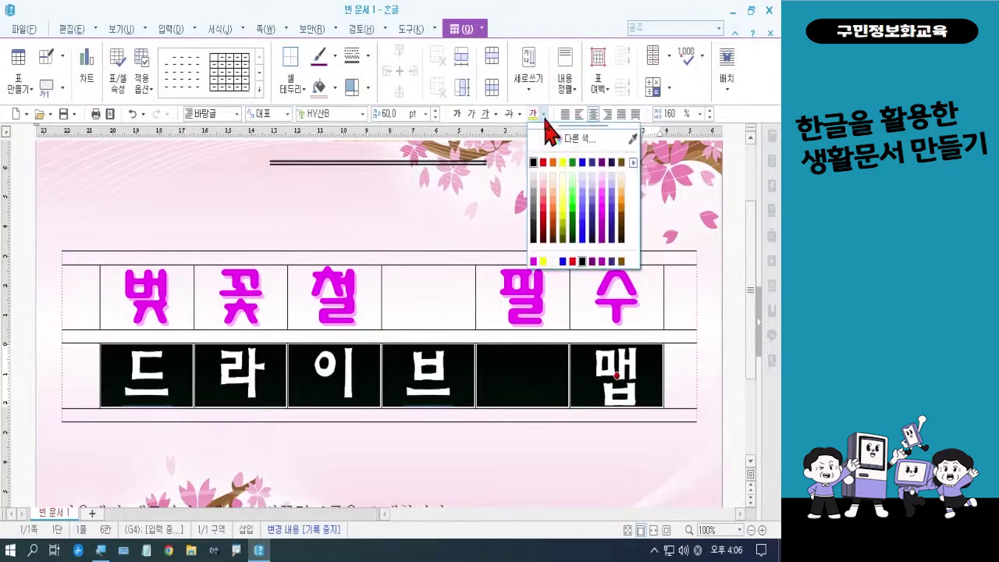
{"action": "left_click", "coordinate": [601, 163]}
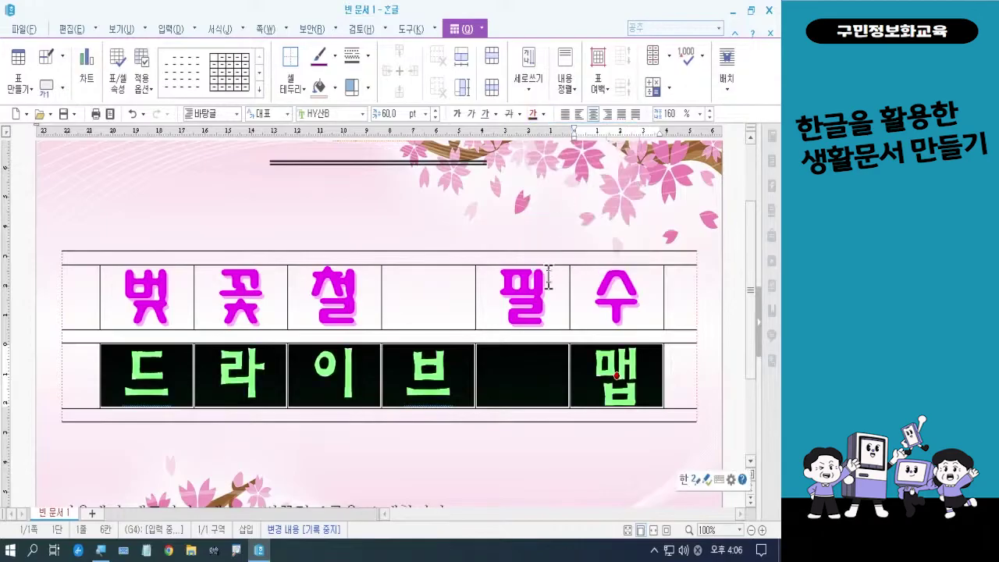
{"action": "left_click", "coordinate": [503, 484]}
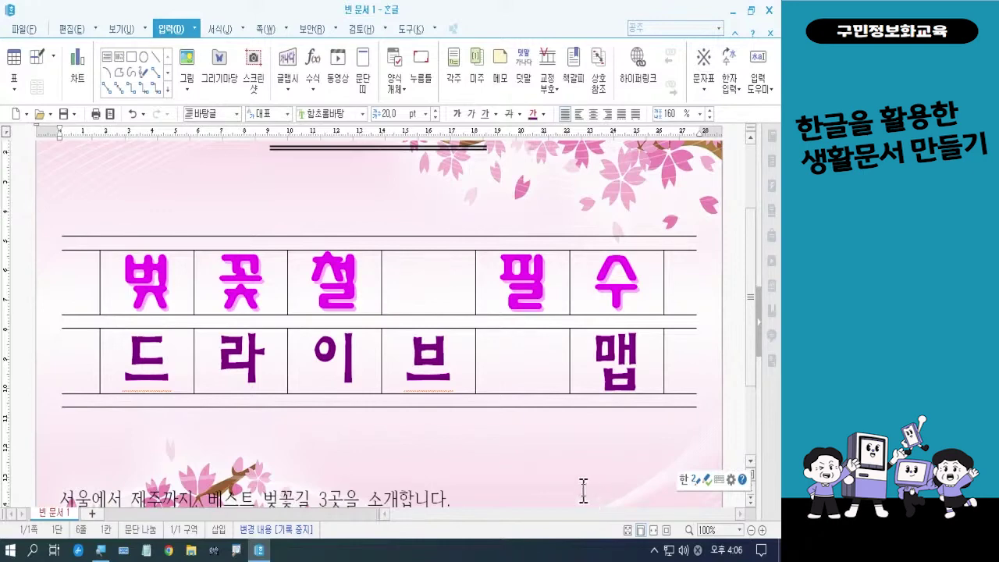
Step: Increase the height of the table's two letter rows, 벚꽃철 필수 and 드라이브 맵, by two increments each
{"action": "left_click_drag", "start_coordinate": [81, 287], "coordinate": [674, 283]}
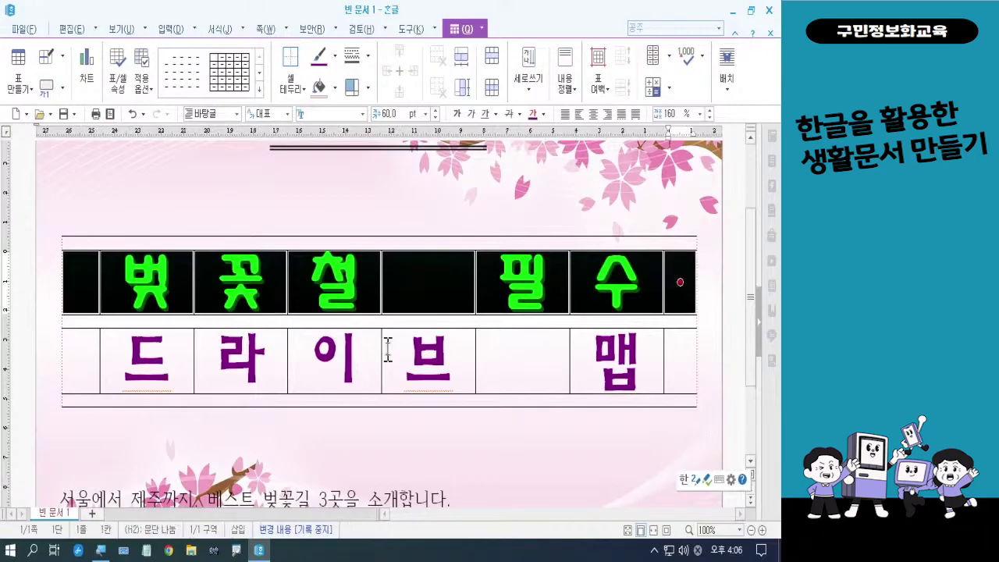
{"action": "left_click_drag", "start_coordinate": [78, 365], "coordinate": [673, 363]}
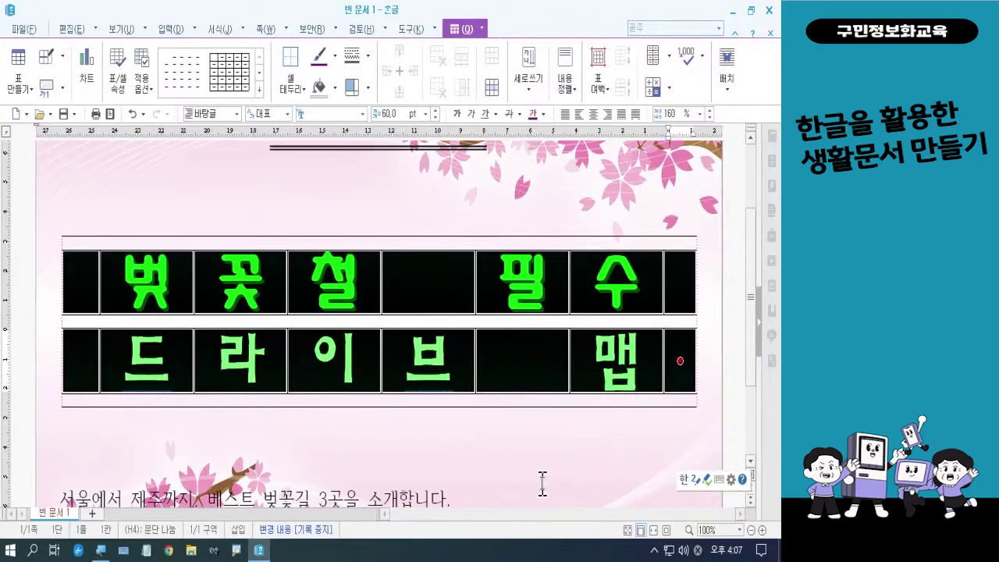
{"action": "key", "text": "ctrl+Down"}
{"action": "key", "text": "ctrl+Down"}
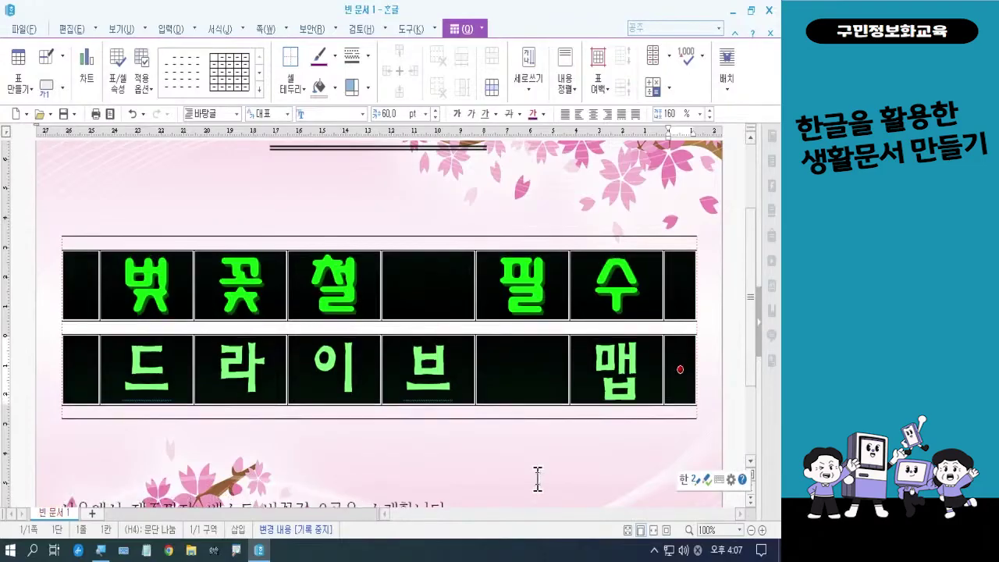
{"action": "left_click", "coordinate": [538, 479]}
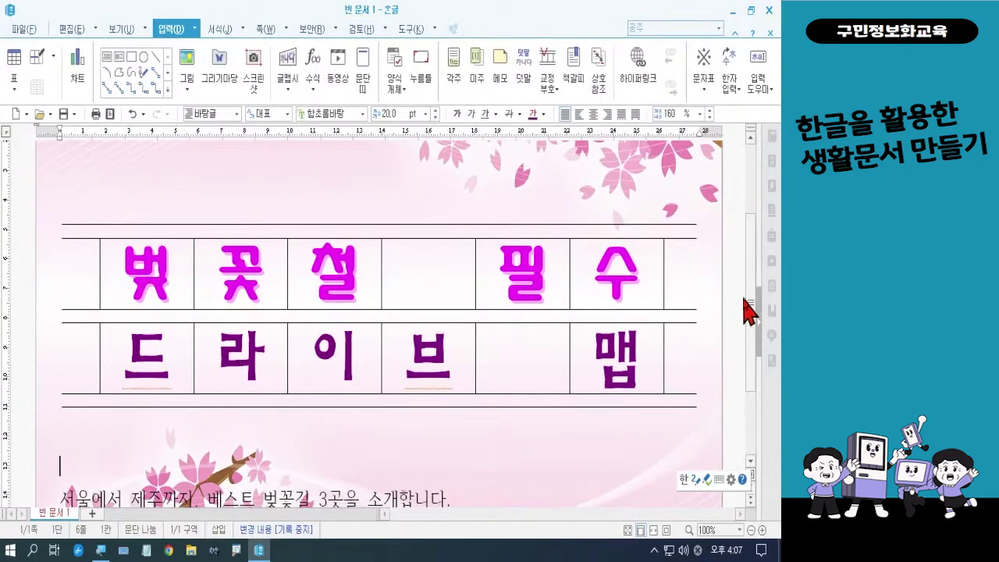
Step: Set the caption sentence below the table in the 한컴 소망 B font and centre it
{"action": "left_click_drag", "start_coordinate": [749, 308], "coordinate": [753, 396]}
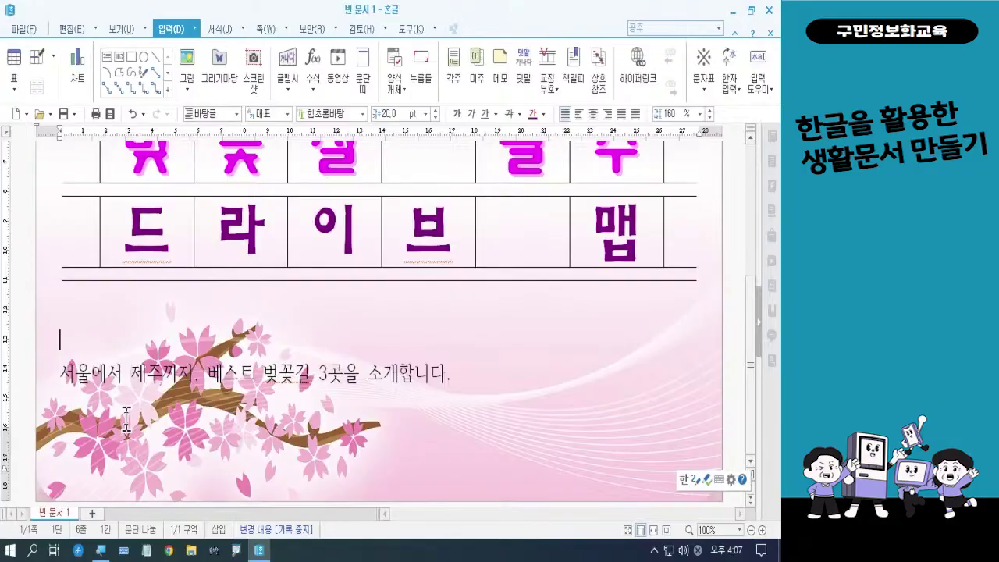
{"action": "left_click_drag", "start_coordinate": [60, 374], "coordinate": [466, 375]}
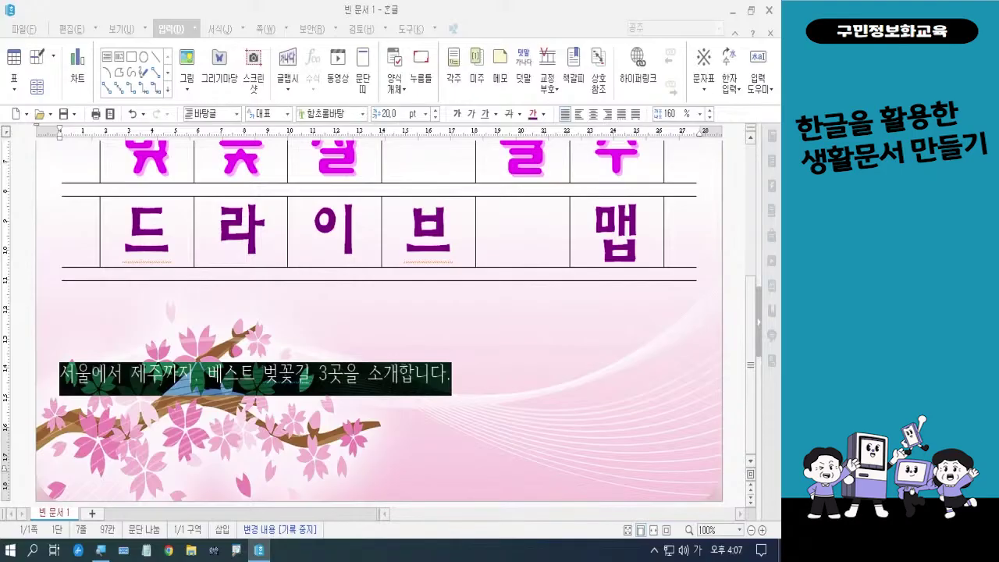
{"action": "key", "text": "Hangul"}
{"action": "key", "text": "Hangul"}
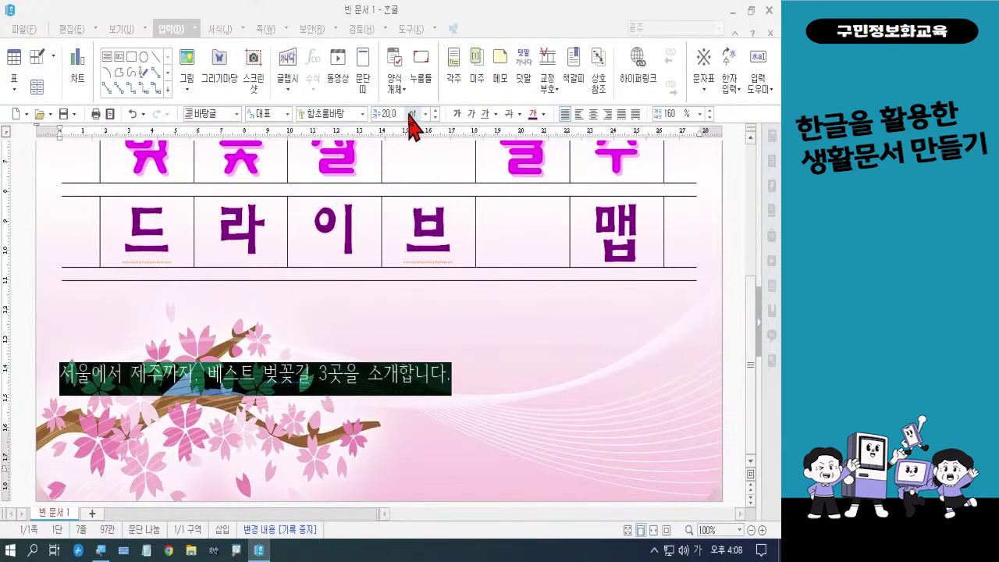
{"action": "left_click", "coordinate": [362, 114]}
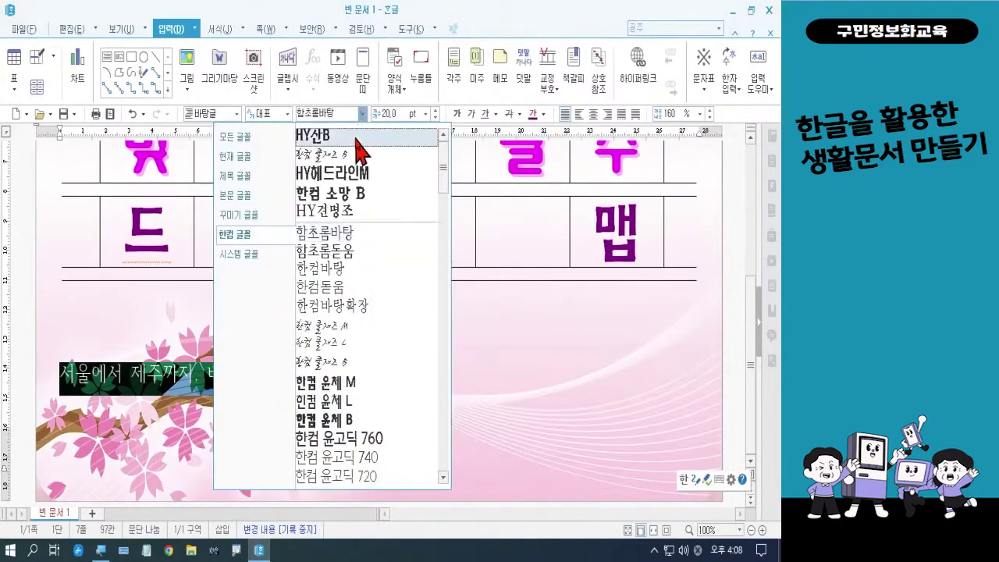
{"action": "left_click", "coordinate": [355, 204]}
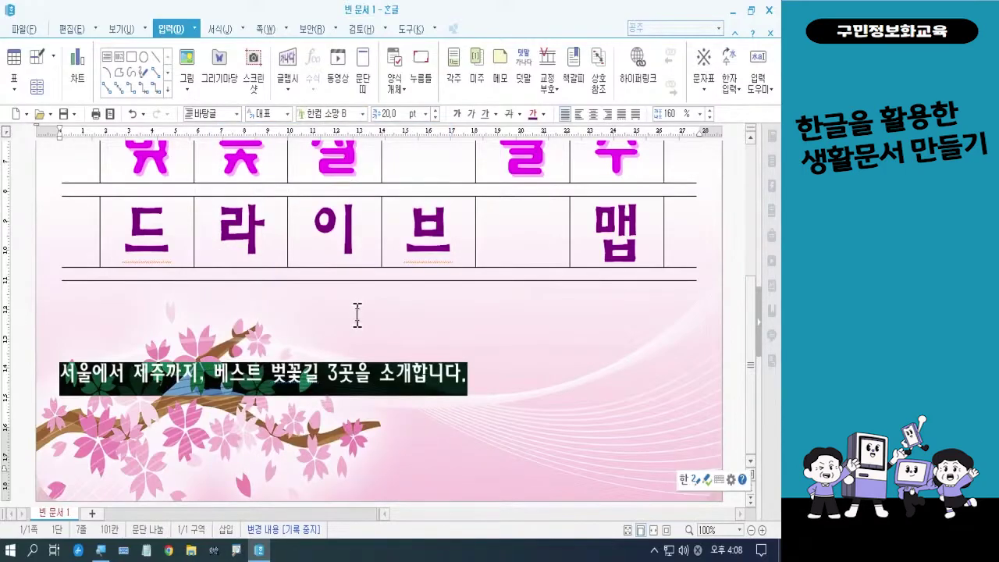
{"action": "left_click", "coordinate": [593, 114]}
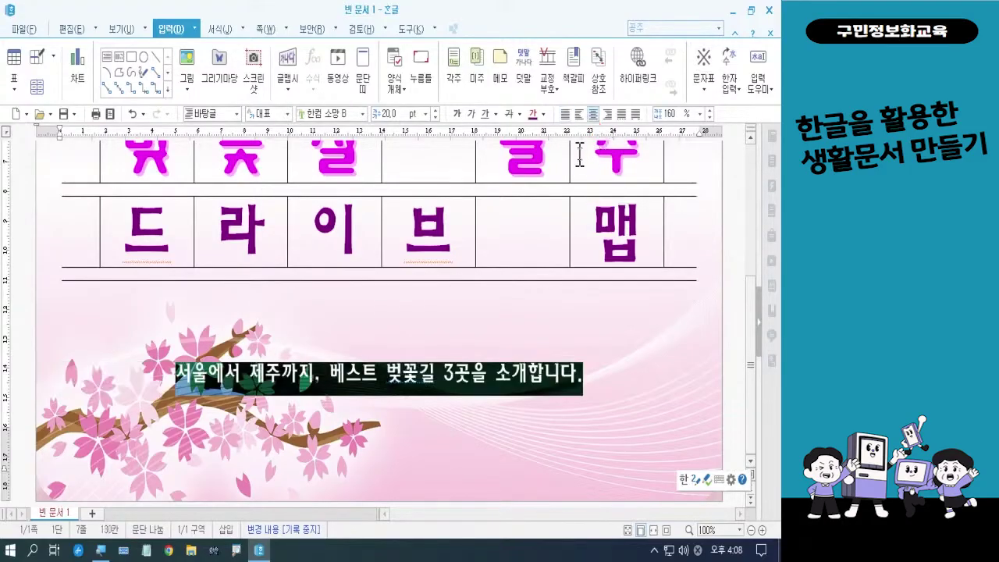
{"action": "left_click", "coordinate": [541, 317]}
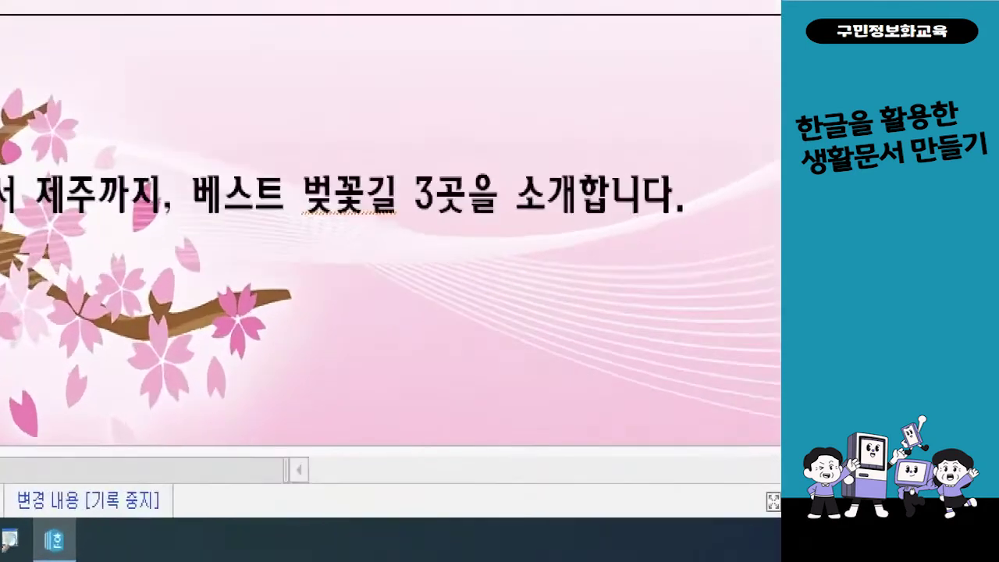
Step: Format 베스트 벚꽃길 3곳 in the caption with white text on magenta shading
{"action": "mouse_move", "coordinate": [223, 150]}
{"action": "left_mouse_down"}
{"action": "mouse_move", "coordinate": [252, 200]}
{"action": "mouse_move", "coordinate": [289, 220]}
{"action": "mouse_move", "coordinate": [515, 226]}
{"action": "left_mouse_up"}
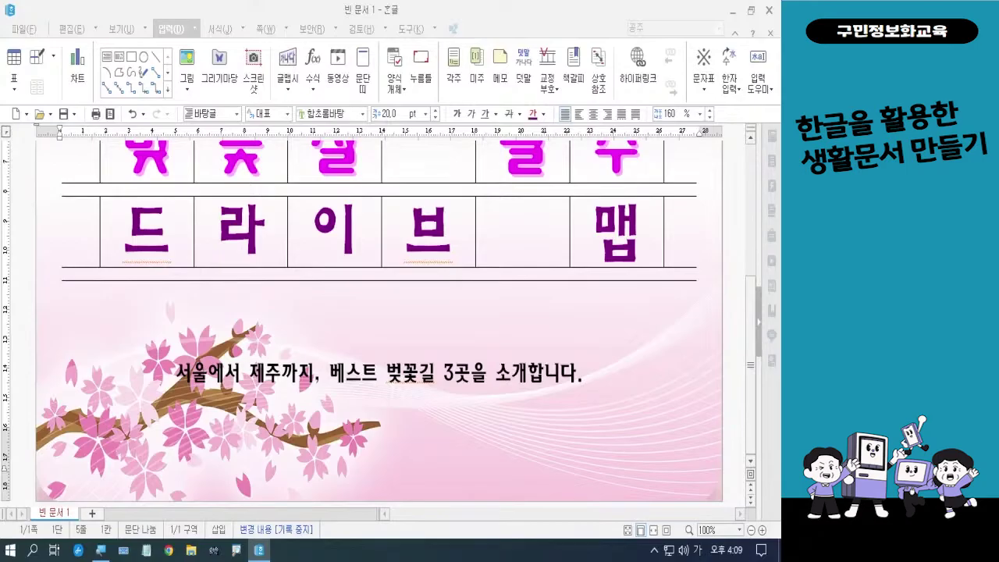
{"action": "left_click_drag", "start_coordinate": [331, 373], "coordinate": [468, 383]}
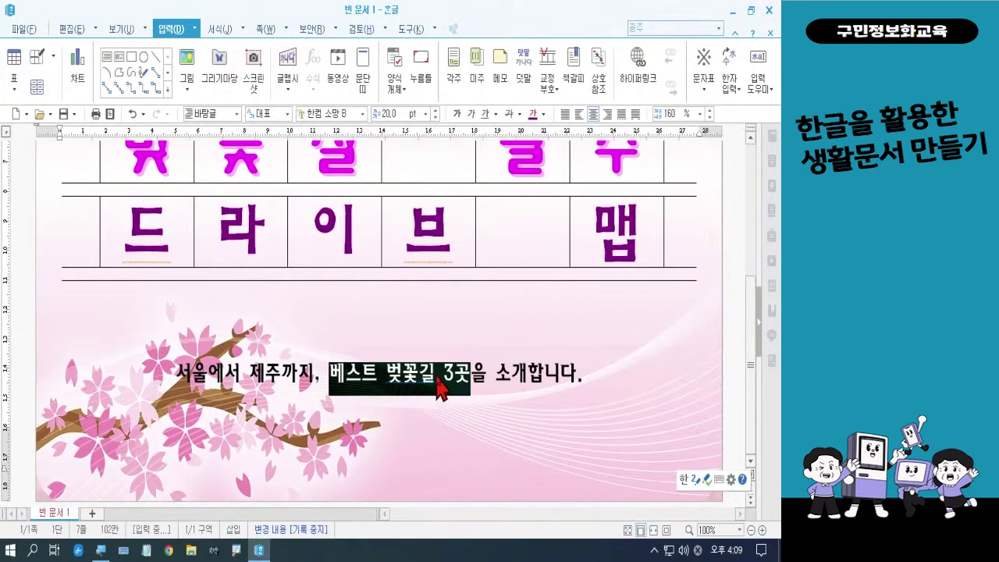
{"action": "right_click", "coordinate": [438, 384]}
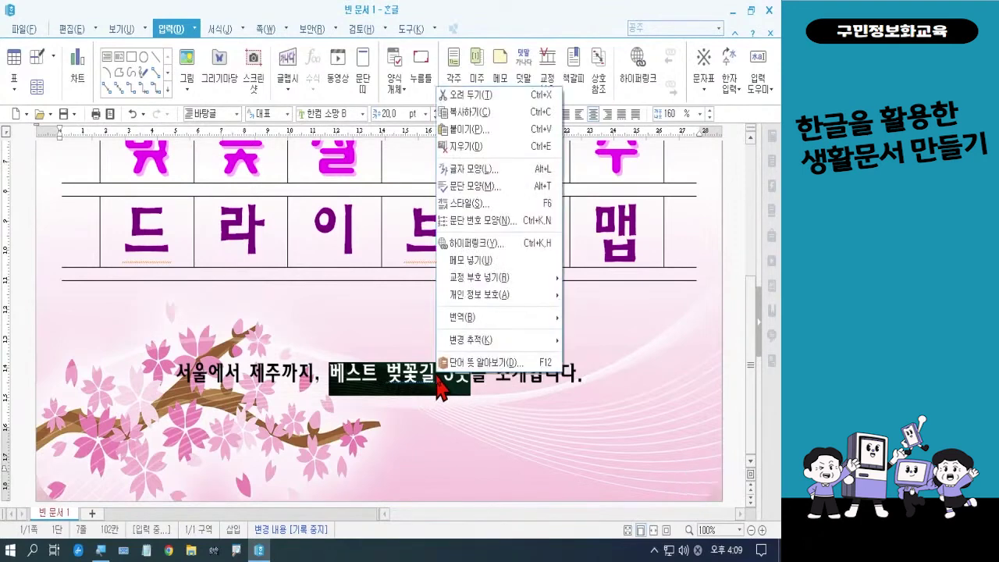
{"action": "left_click", "coordinate": [461, 167]}
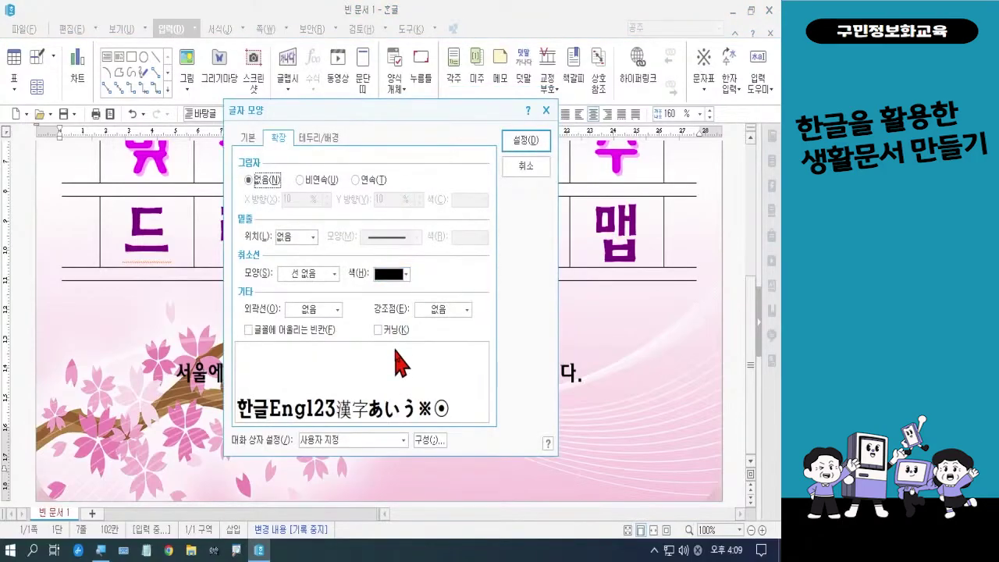
{"action": "left_click", "coordinate": [249, 140]}
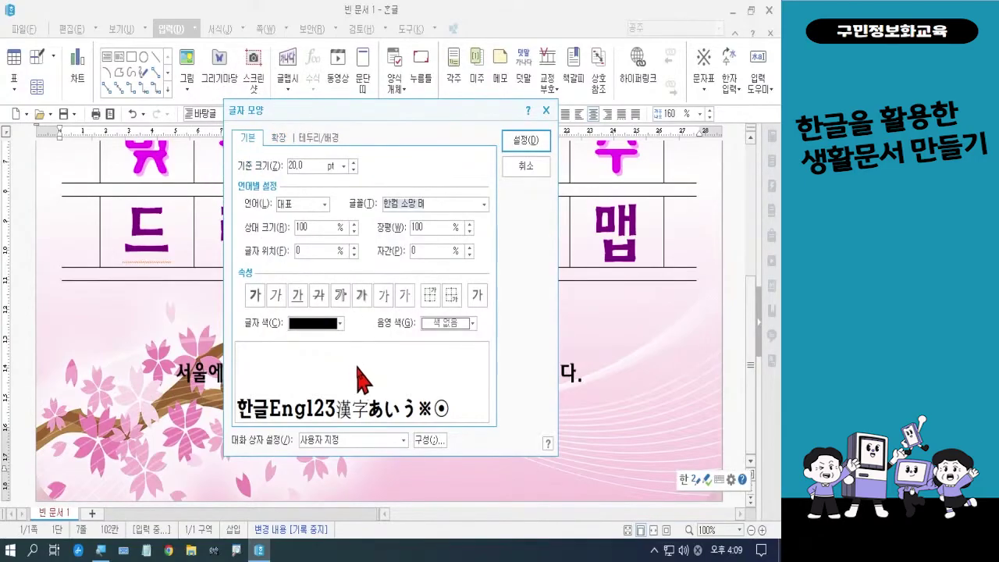
{"action": "left_click", "coordinate": [333, 324]}
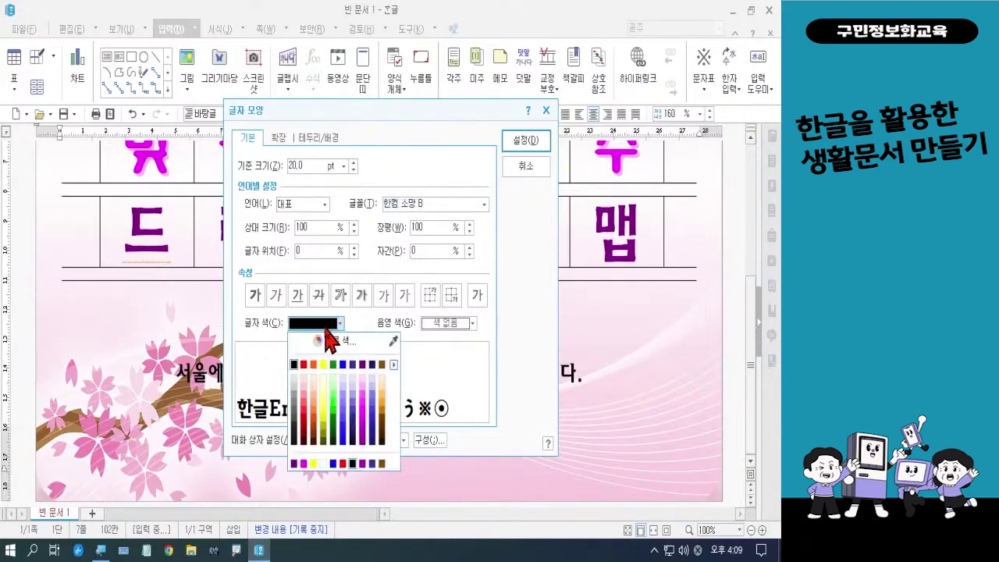
{"action": "left_click", "coordinate": [323, 464]}
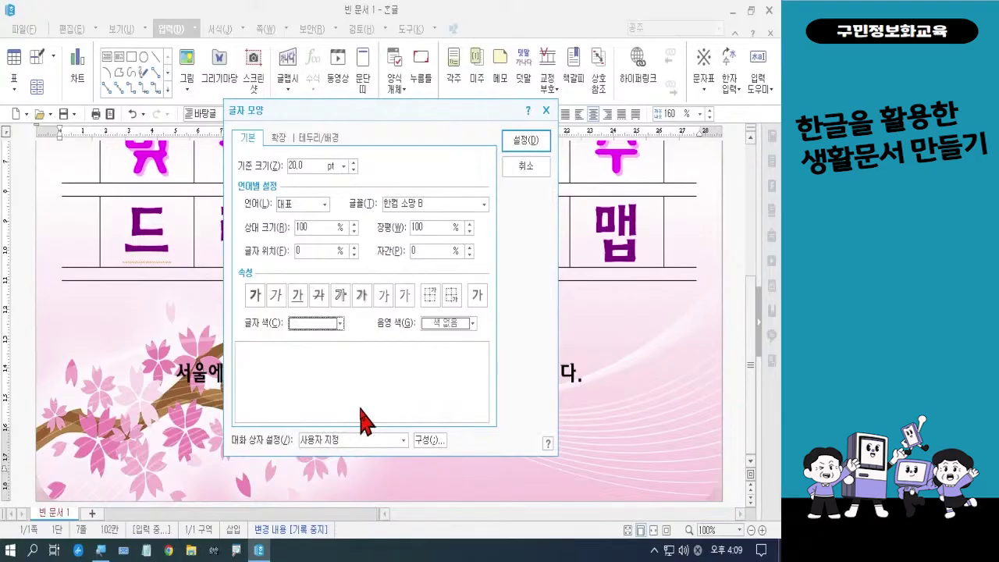
{"action": "left_click", "coordinate": [462, 325]}
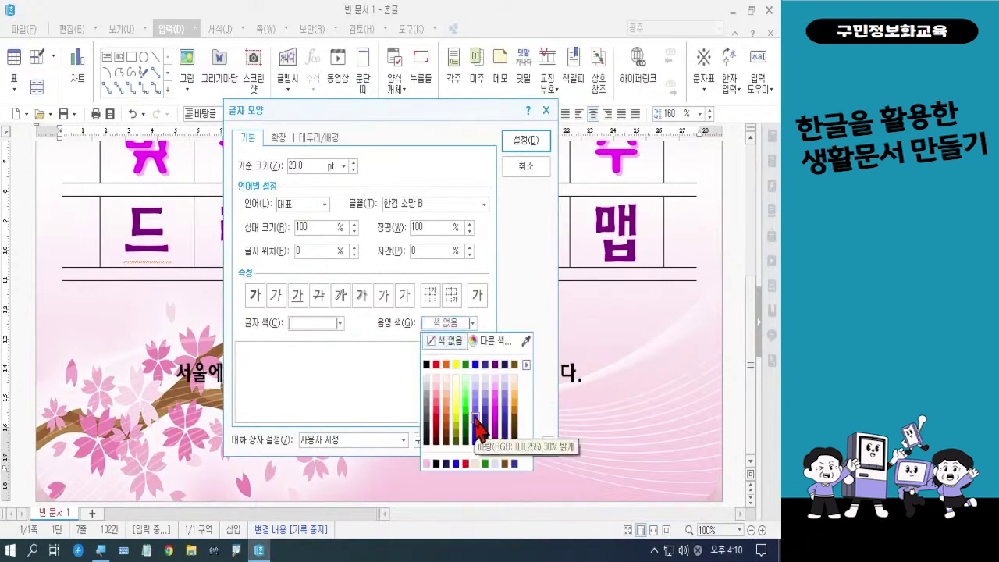
{"action": "left_click", "coordinate": [497, 428]}
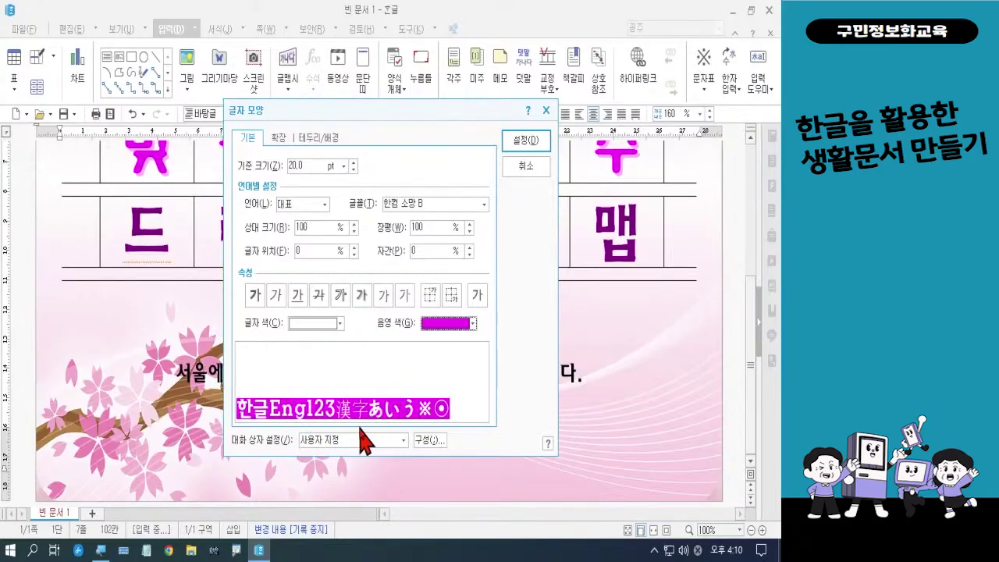
{"action": "left_click", "coordinate": [527, 142]}
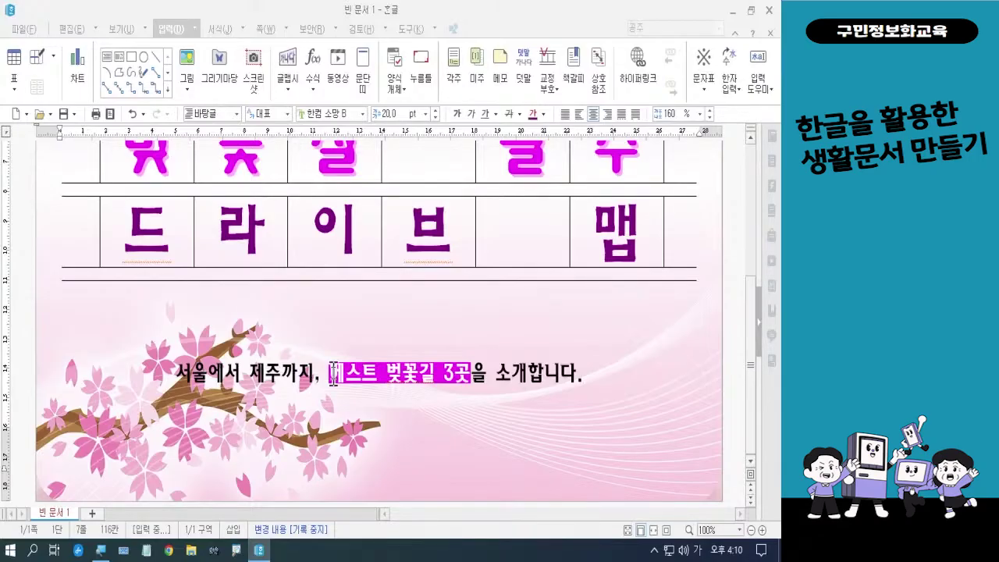
{"action": "left_click", "coordinate": [359, 328]}
{"action": "key", "text": "ctrl+1"}
{"action": "left_click", "coordinate": [387, 273]}
{"action": "mouse_move", "coordinate": [434, 257]}
{"action": "left_mouse_down"}
{"action": "mouse_move", "coordinate": [331, 193]}
{"action": "mouse_move", "coordinate": [377, 293]}
{"action": "left_mouse_up"}
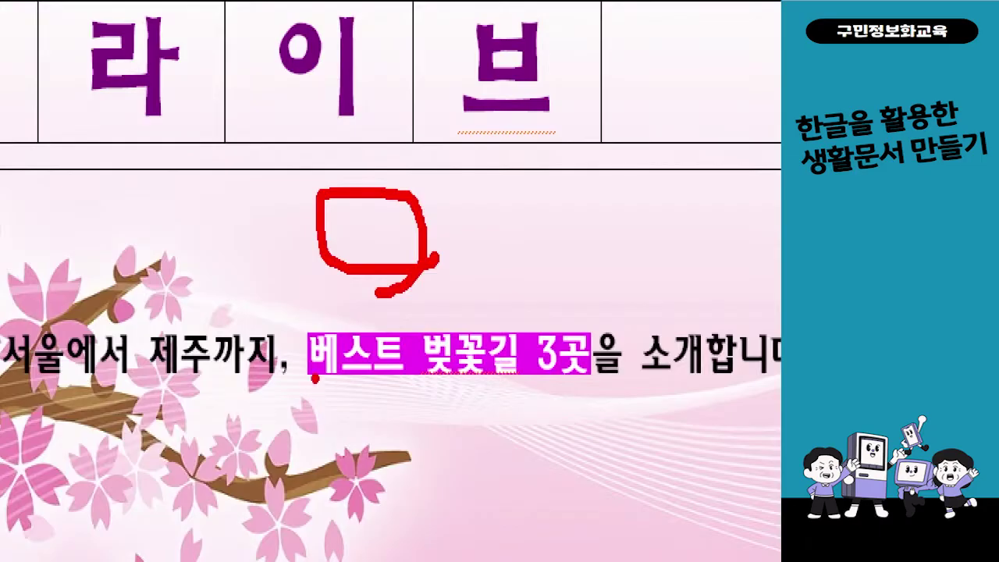
{"action": "left_click_drag", "start_coordinate": [439, 150], "coordinate": [428, 347]}
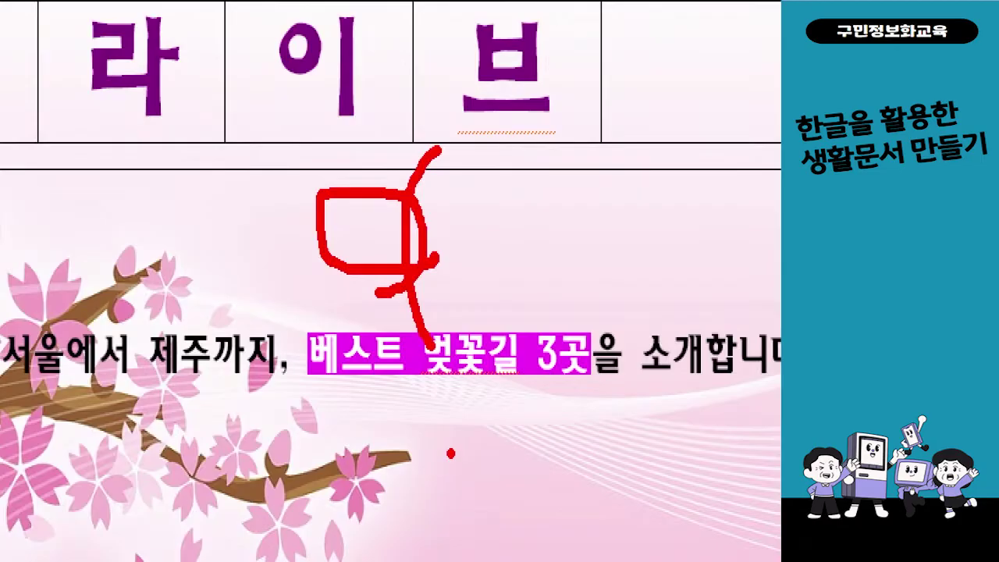
{"action": "key", "text": "Escape"}
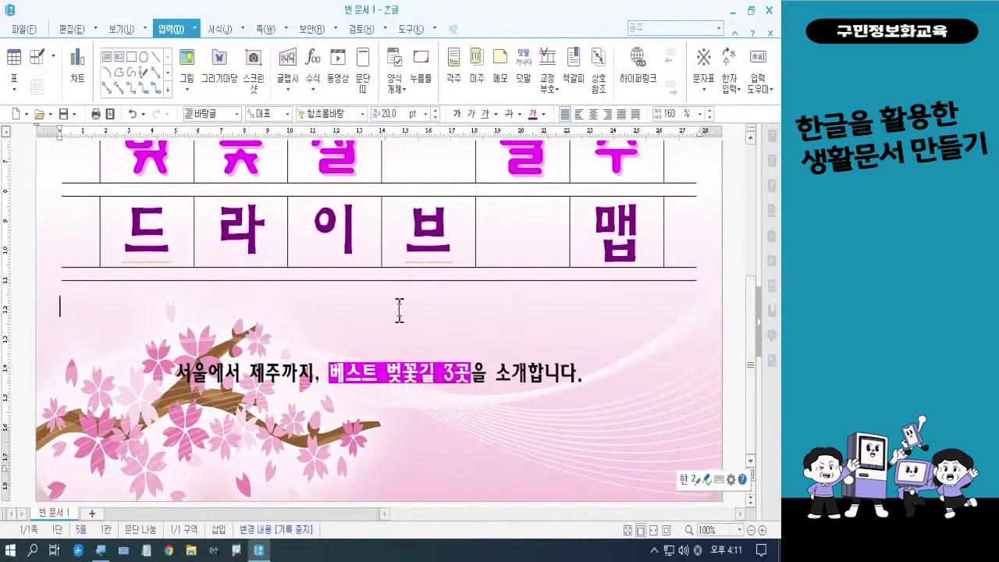
Step: Delete the empty line between the table and the caption sentence
{"action": "key", "text": "Delete"}
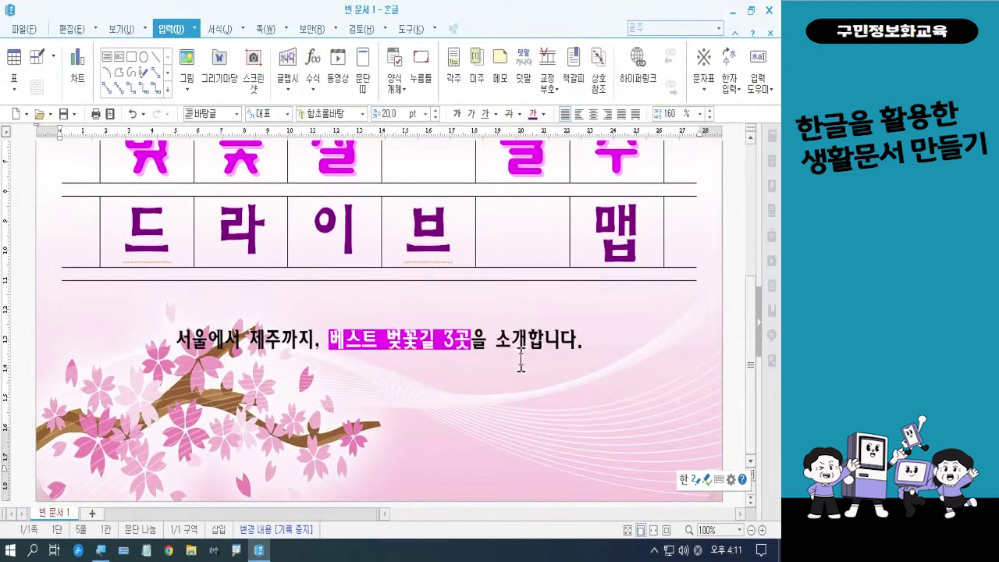
{"action": "left_click", "coordinate": [514, 411]}
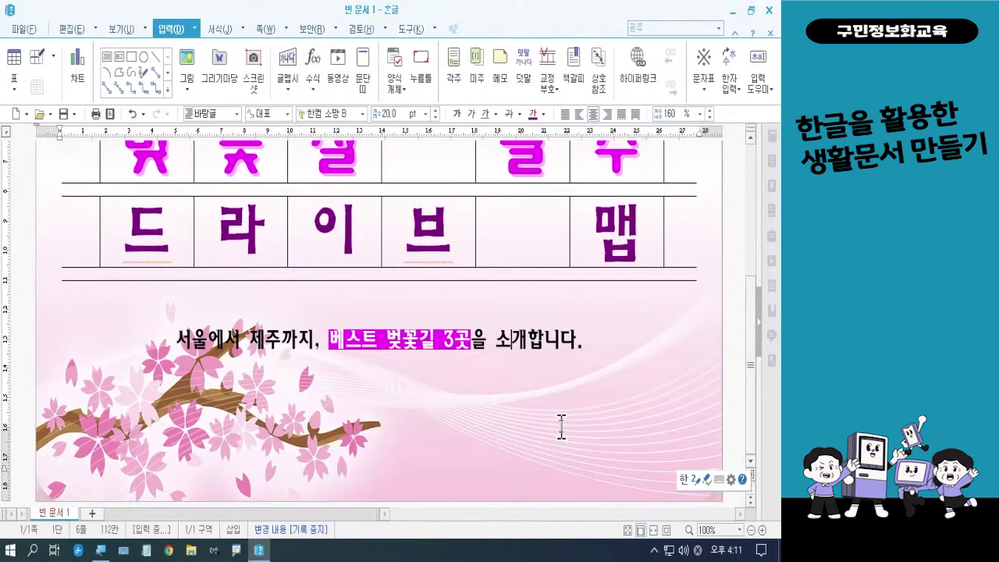
{"action": "scroll", "coordinate": [644, 421], "scroll_direction": "up", "scroll_amount": 5}
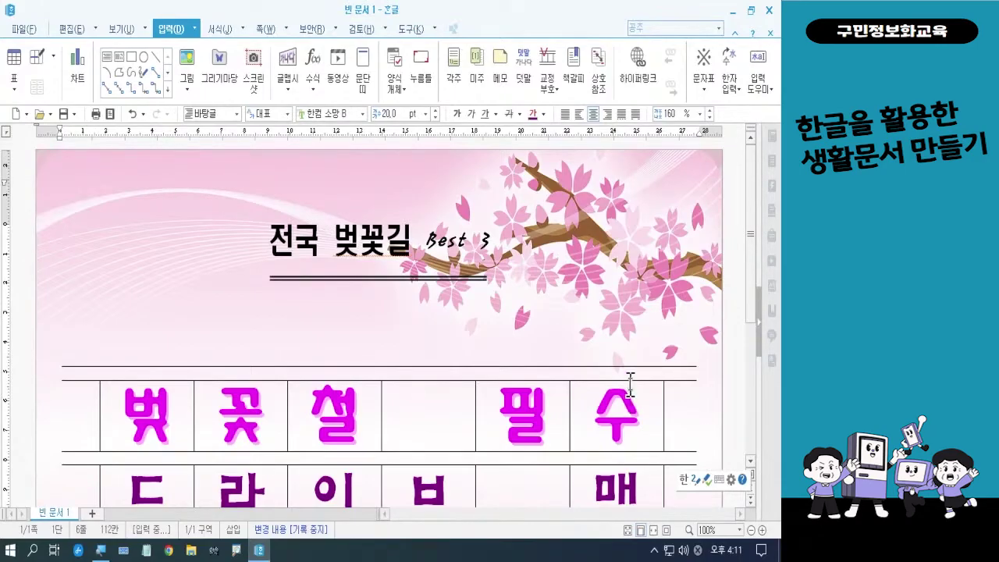
{"action": "scroll", "coordinate": [630, 382], "scroll_direction": "down", "scroll_amount": 3}
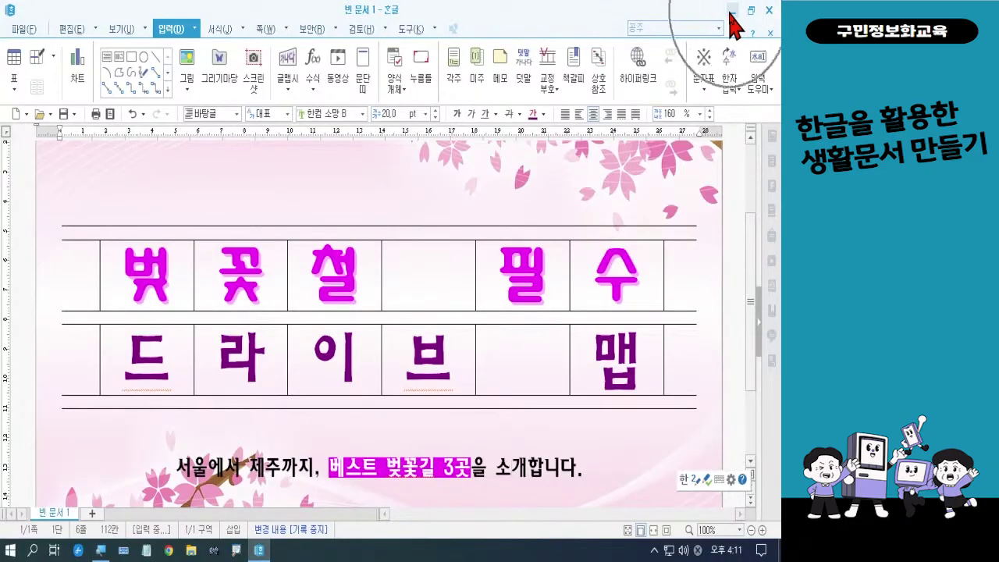
Step: Minimise the document, open Microsoft Edge and search Naver for 픽사베이
{"action": "left_click", "coordinate": [732, 11]}
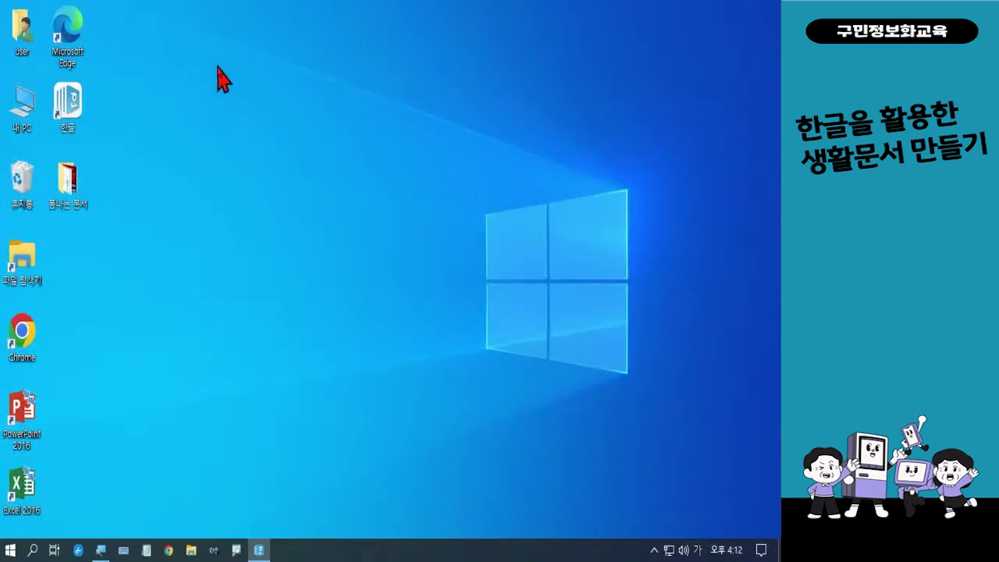
{"action": "double_click", "coordinate": [81, 55]}
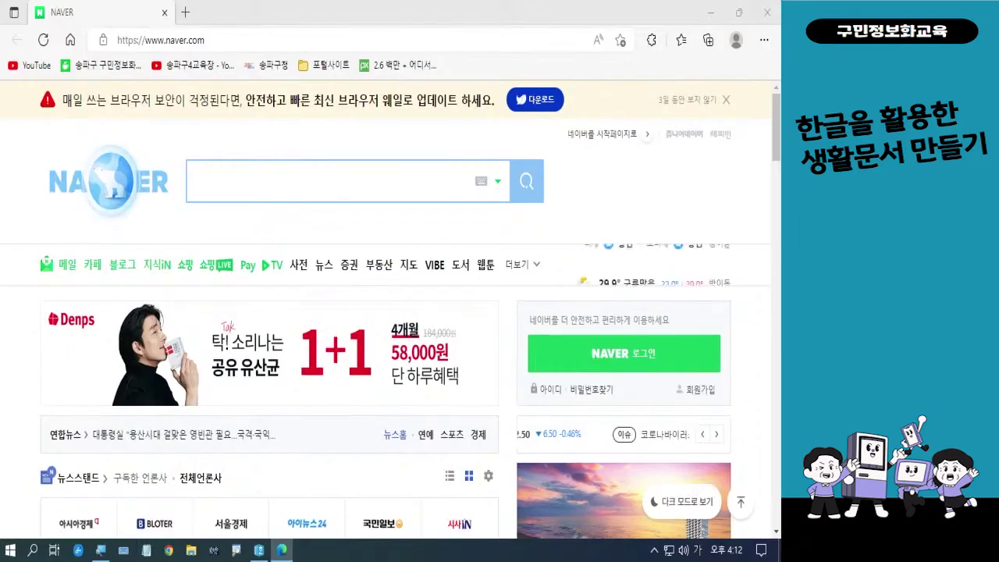
{"action": "left_click", "coordinate": [362, 184]}
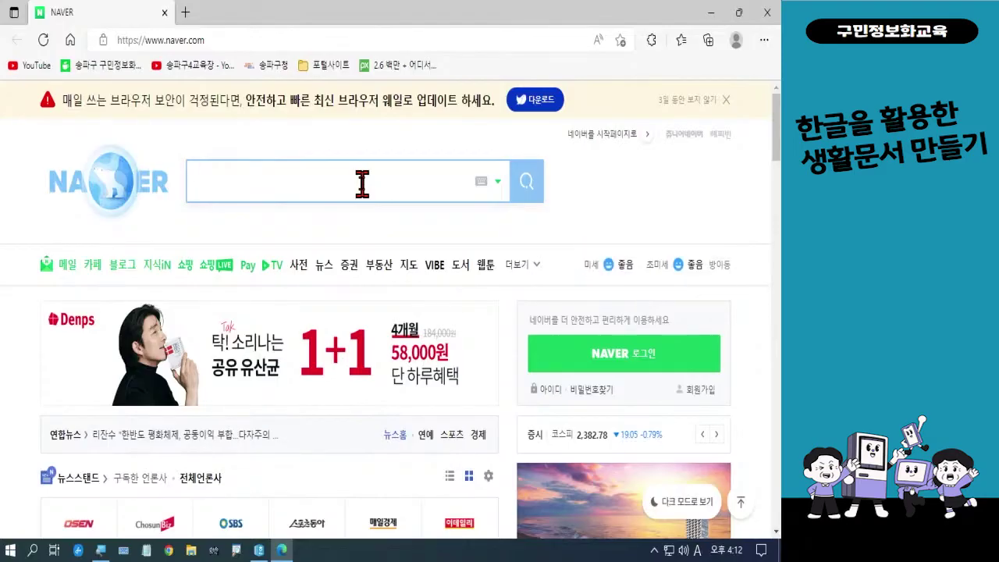
{"action": "key", "text": "Hangul"}
{"action": "type", "text": "픽"}
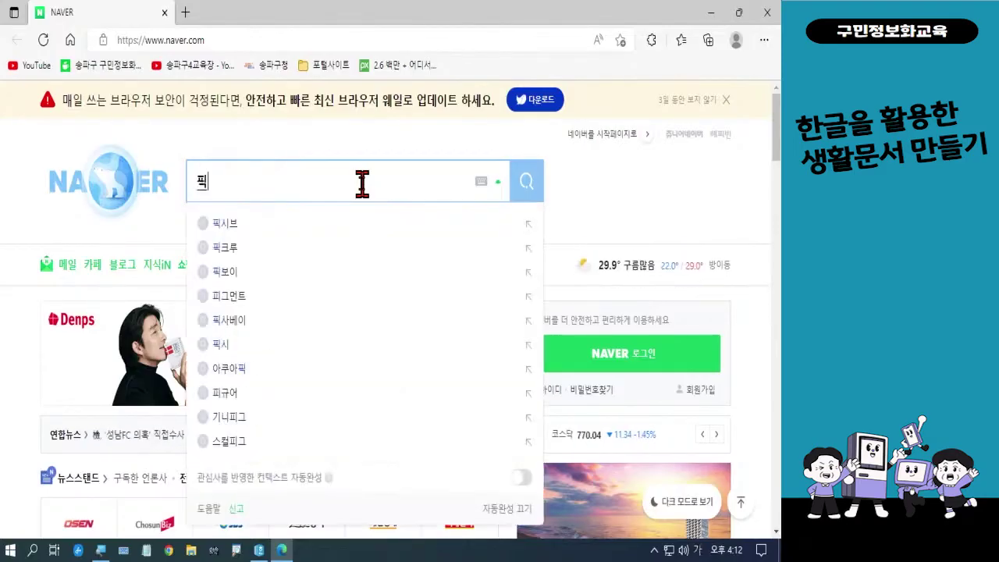
{"action": "type", "text": "삽베이"}
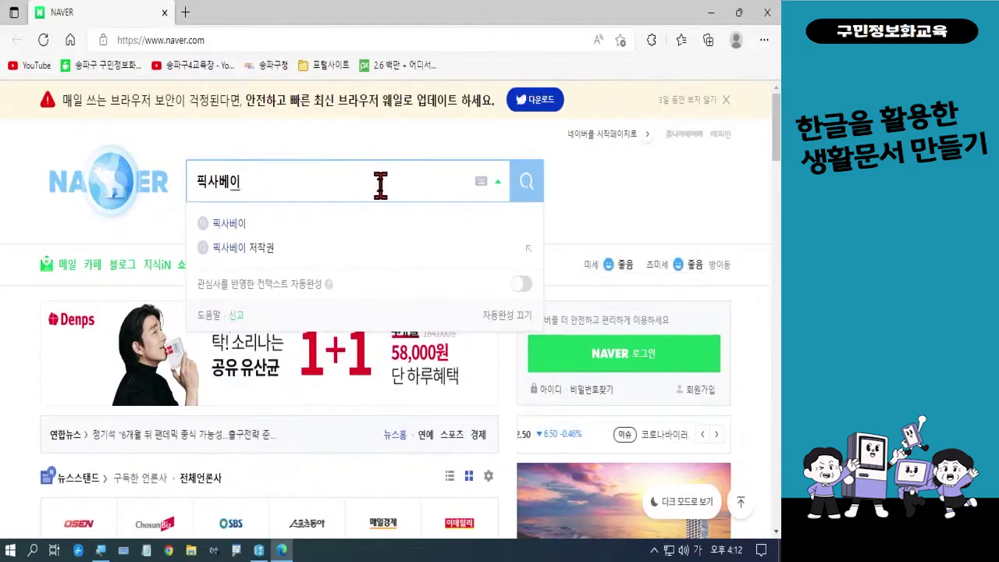
{"action": "left_click", "coordinate": [515, 205]}
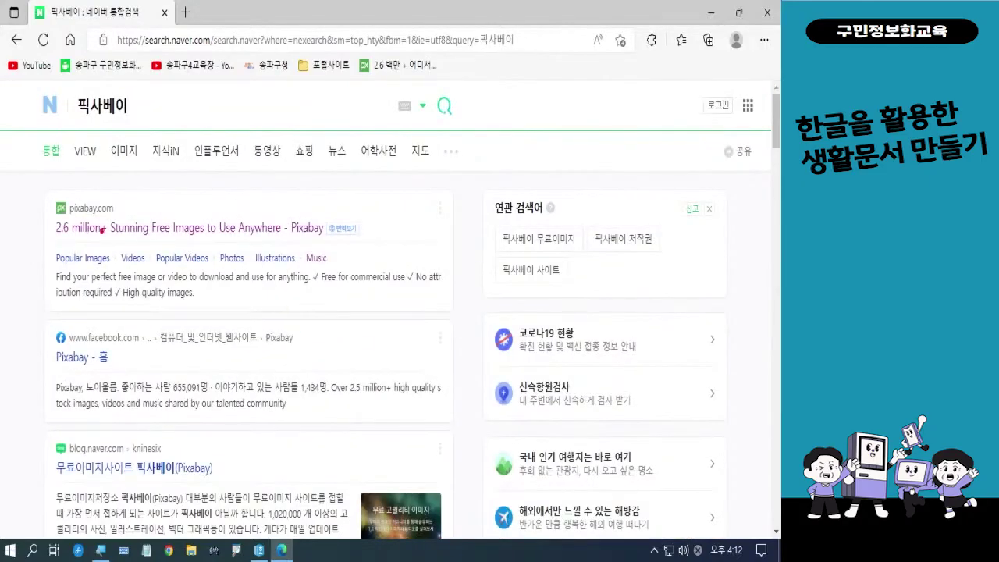
{"action": "mouse_move", "coordinate": [39, 185]}
{"action": "left_mouse_down"}
{"action": "mouse_move", "coordinate": [279, 264]}
{"action": "mouse_move", "coordinate": [348, 269]}
{"action": "left_mouse_up"}
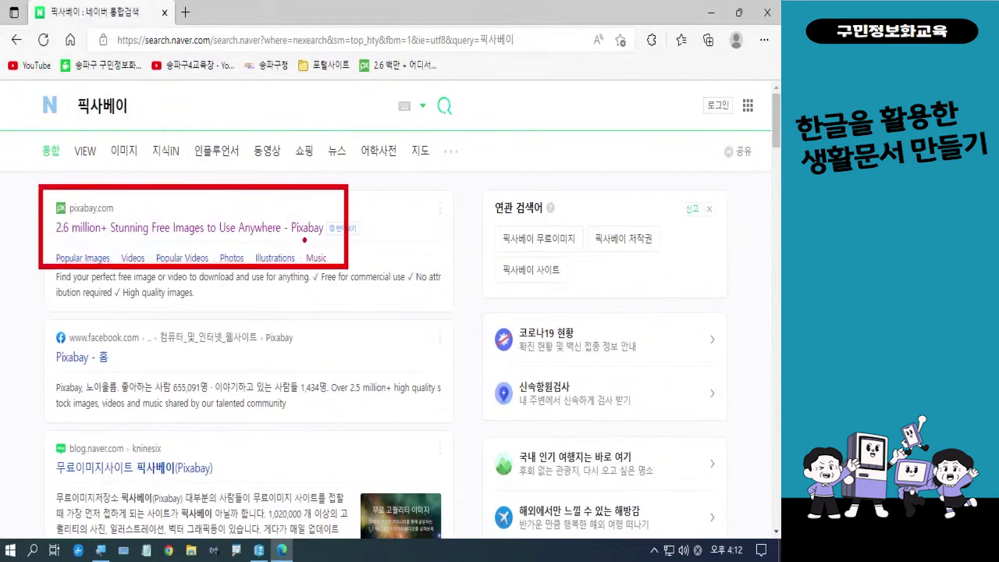
Step: Open the pixabay.com result and dismiss the offer to translate the page
{"action": "left_click_drag", "start_coordinate": [295, 233], "coordinate": [356, 319]}
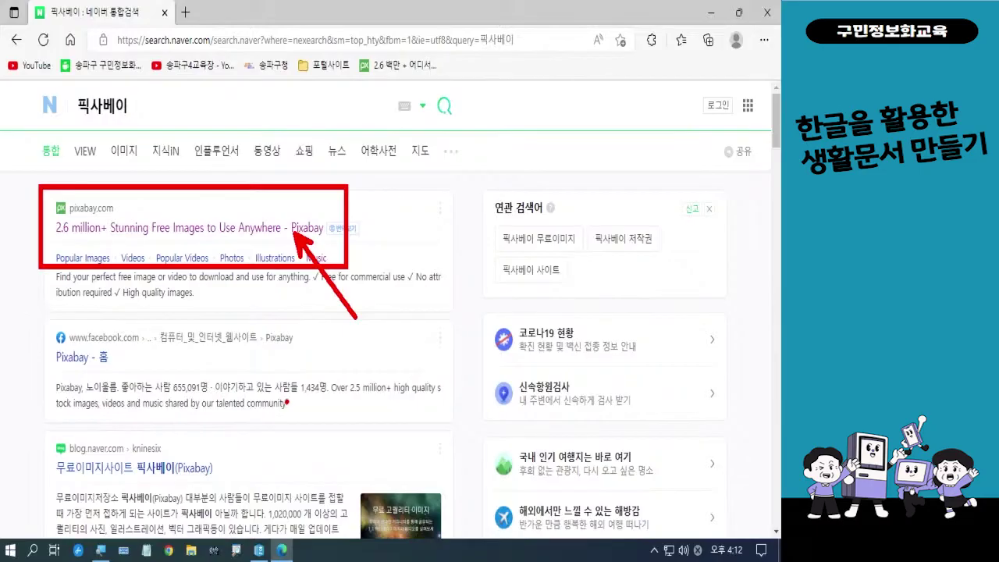
{"action": "key", "text": "Escape"}
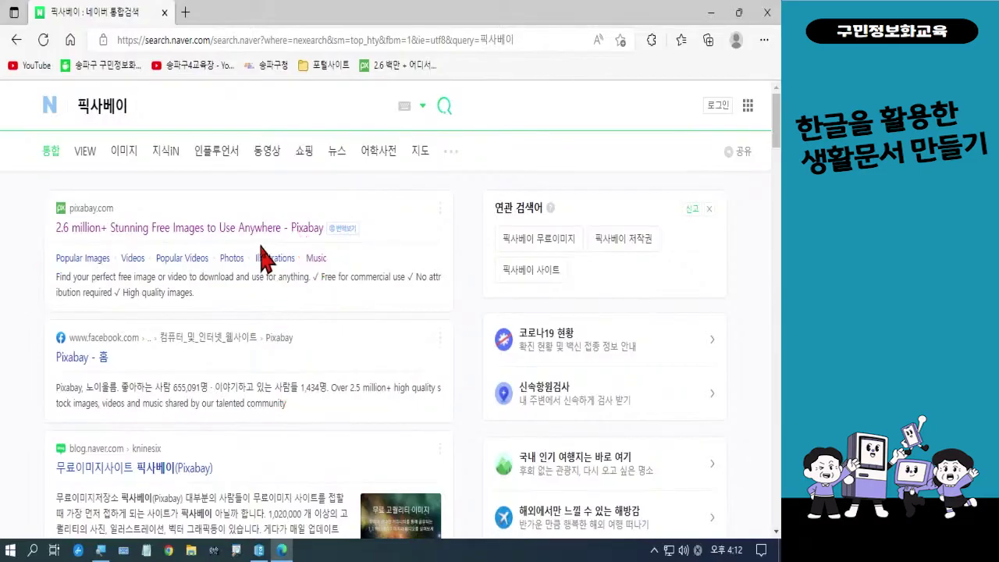
{"action": "left_click", "coordinate": [260, 228]}
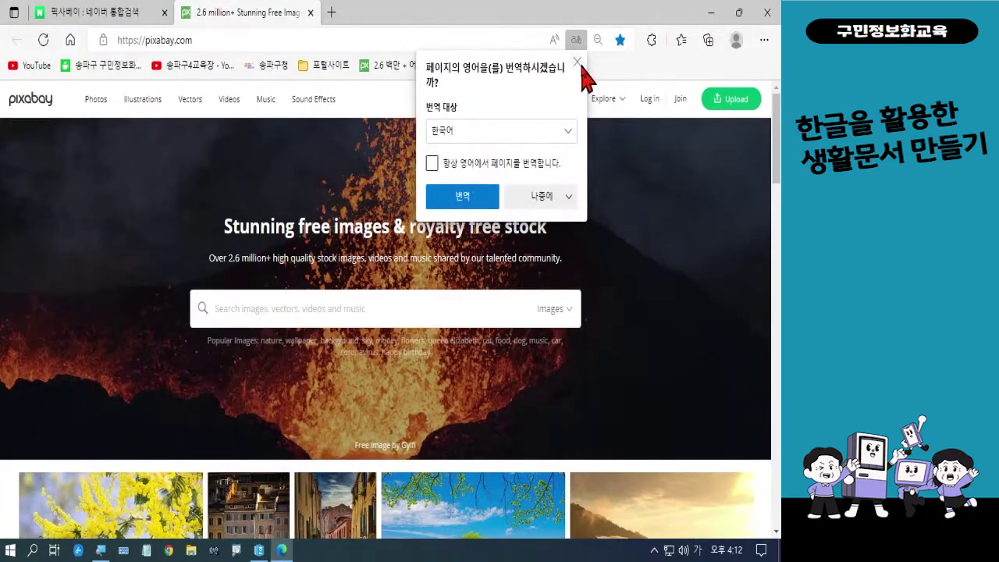
{"action": "left_click", "coordinate": [576, 62]}
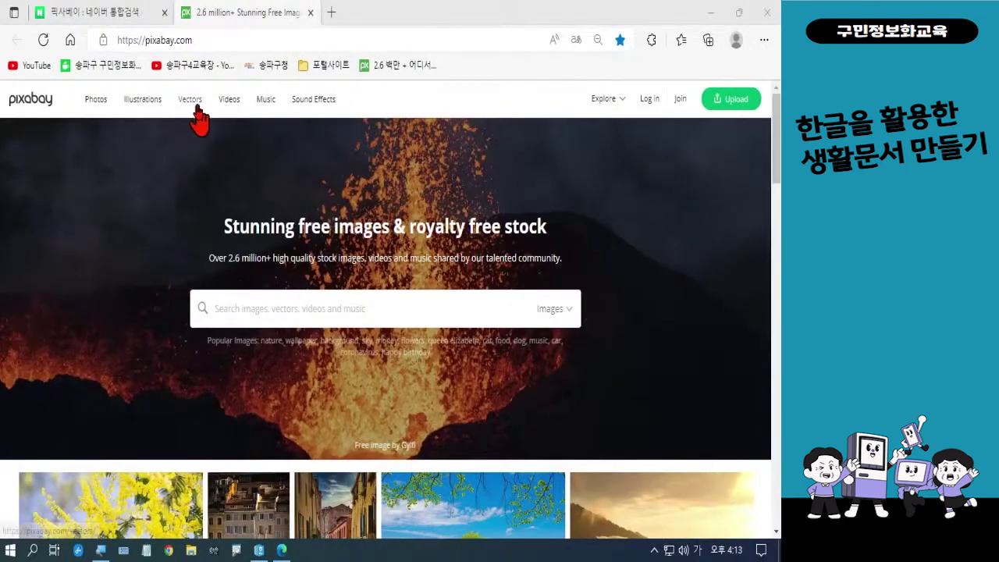
Step: Search Pixabay's vector graphics for 벚꽃
{"action": "left_click", "coordinate": [195, 110]}
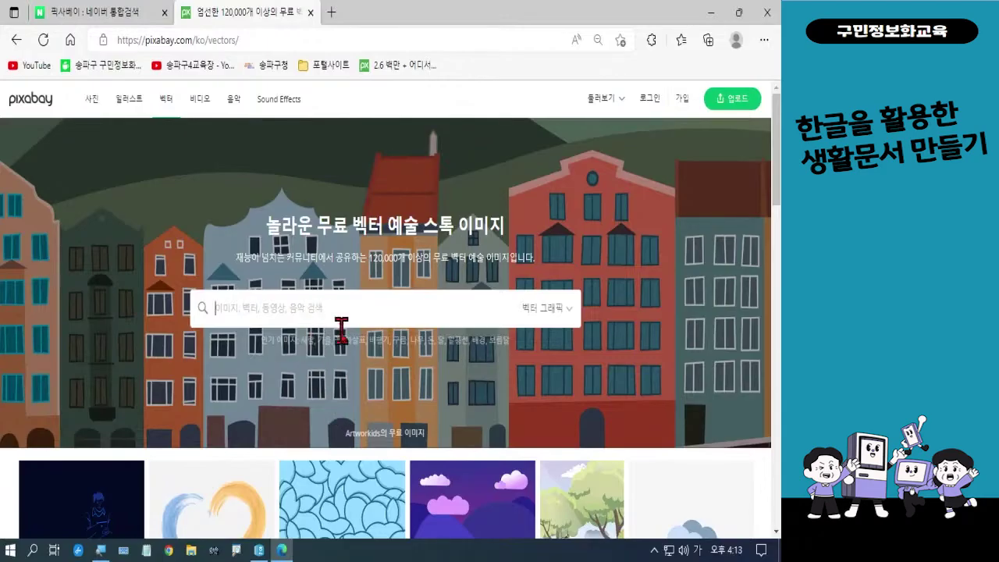
{"action": "type", "text": "ㅂㅓㅈㄲㅗㅊ"}
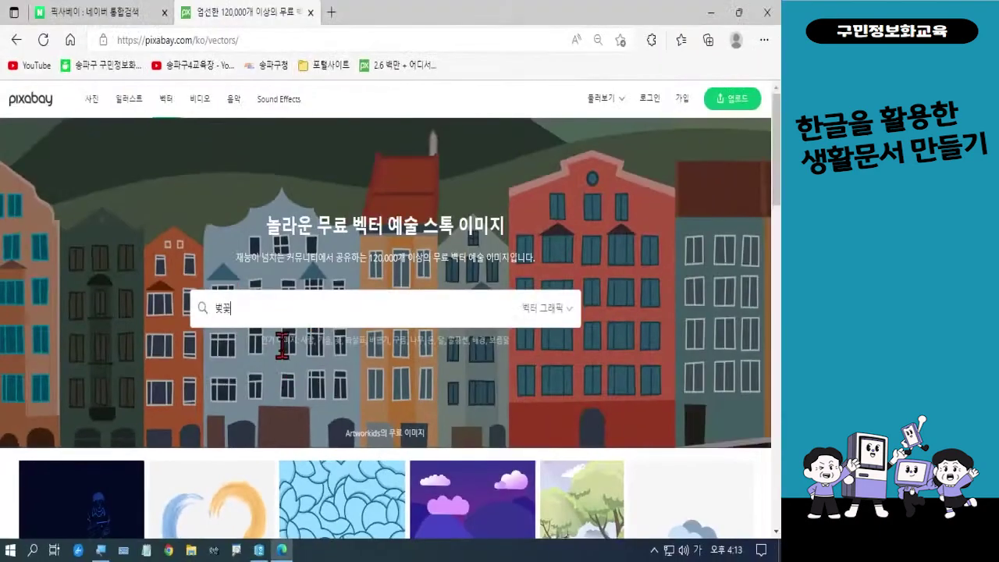
{"action": "key", "text": "Return"}
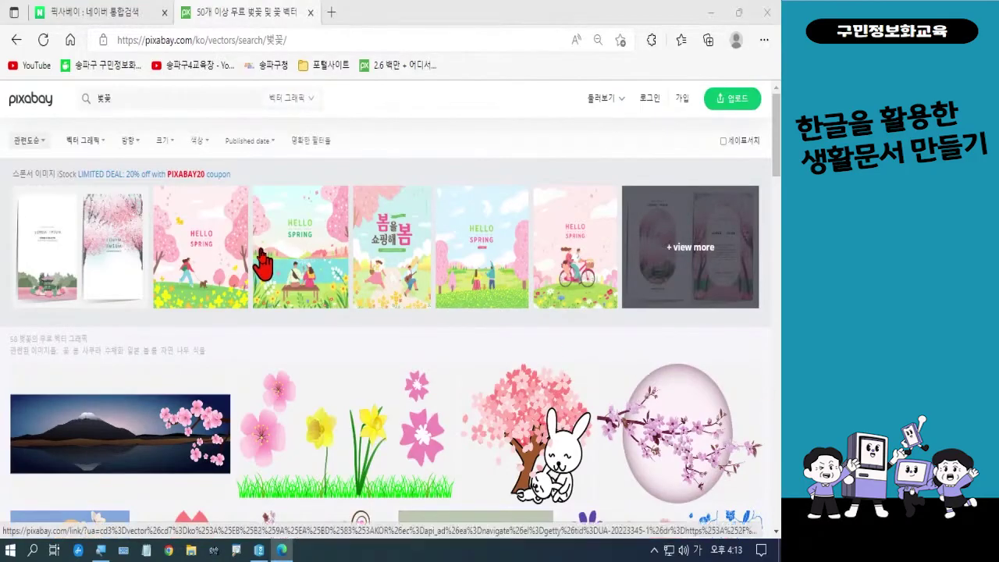
Step: Open the coral five-petal cherry blossom with yellow stamens from the vector search results
{"action": "scroll", "coordinate": [263, 265], "scroll_direction": "down", "scroll_amount": 3}
{"action": "scroll", "coordinate": [263, 265], "scroll_direction": "down", "scroll_amount": 1}
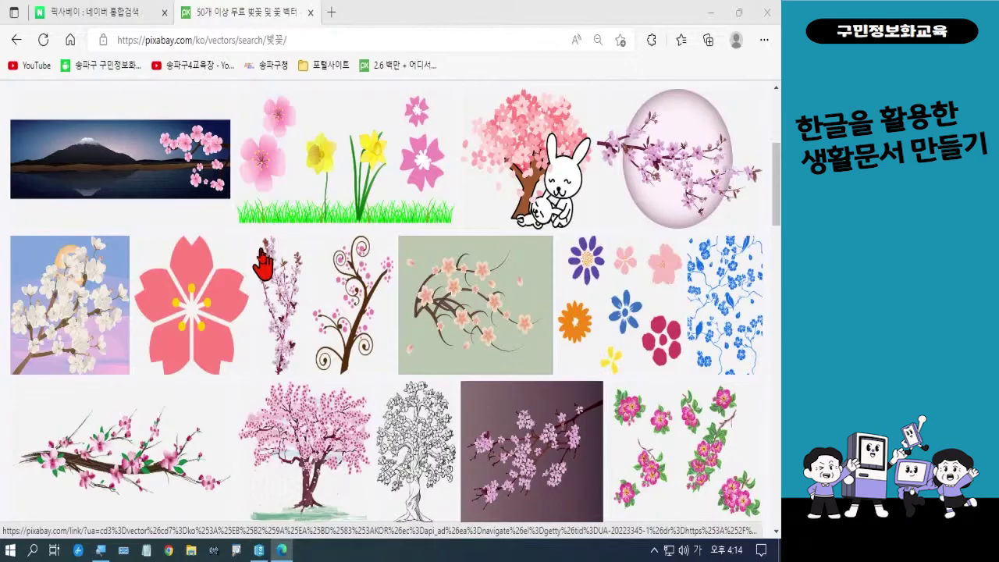
{"action": "mouse_move", "coordinate": [263, 259]}
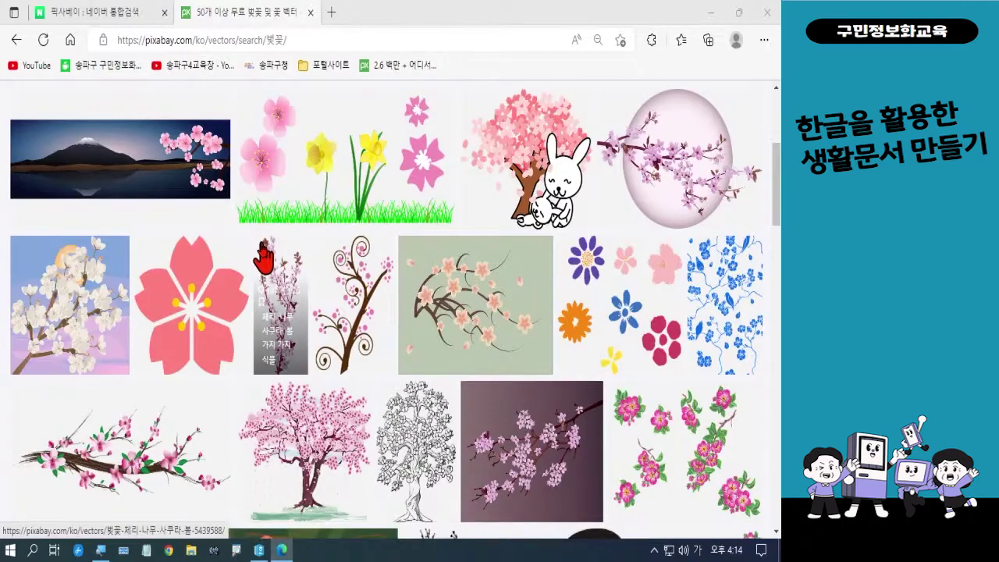
{"action": "scroll", "coordinate": [402, 265], "scroll_direction": "down", "scroll_amount": 1}
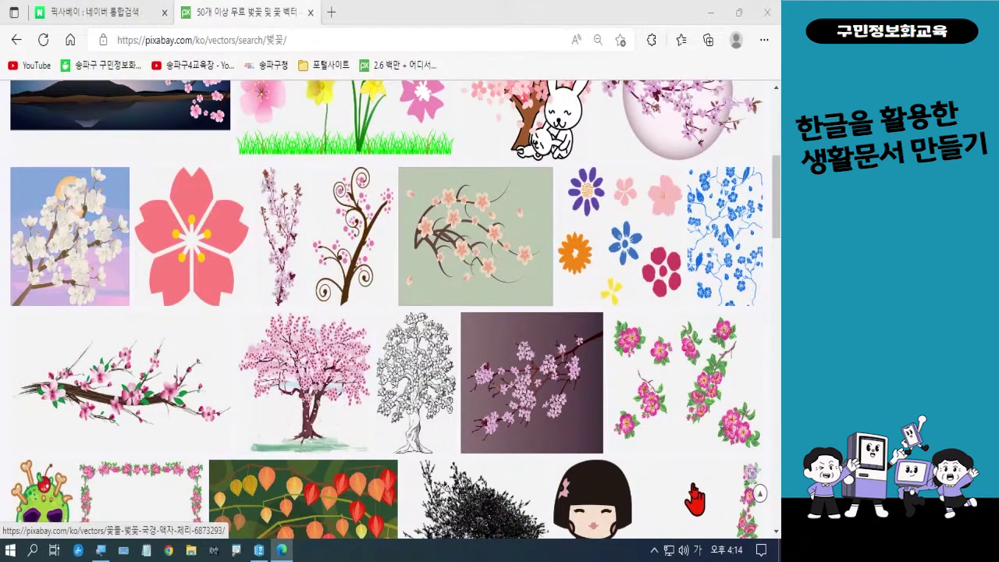
{"action": "left_click", "coordinate": [211, 248]}
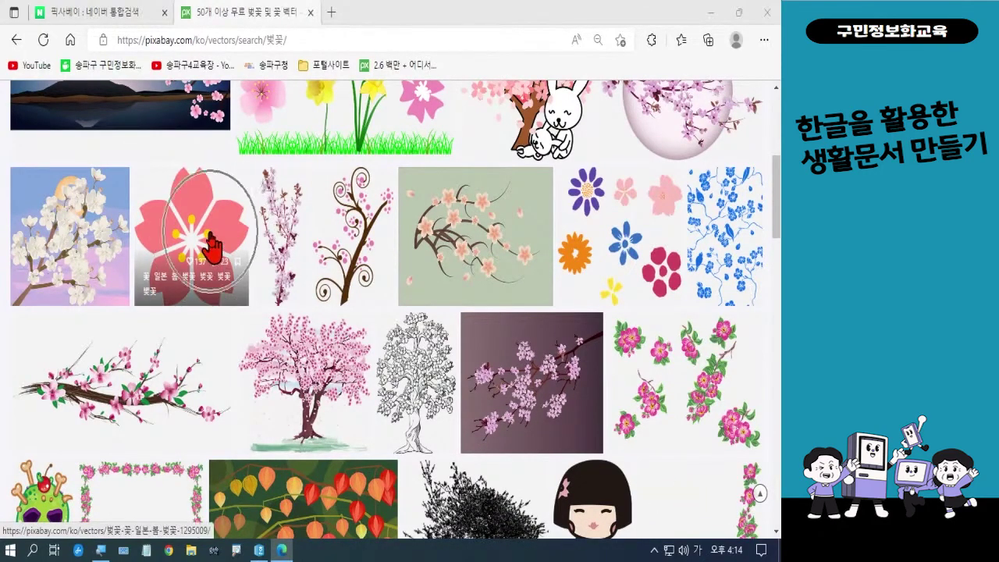
{"action": "left_click", "coordinate": [210, 248]}
{"action": "left_click", "coordinate": [211, 248]}
{"action": "key", "text": "ctrl"}
{"action": "key", "text": "ctrl"}
{"action": "key", "text": "ctrl"}
{"action": "key", "text": "ctrl"}
{"action": "key", "text": "ctrl"}
{"action": "key", "text": "ctrl"}
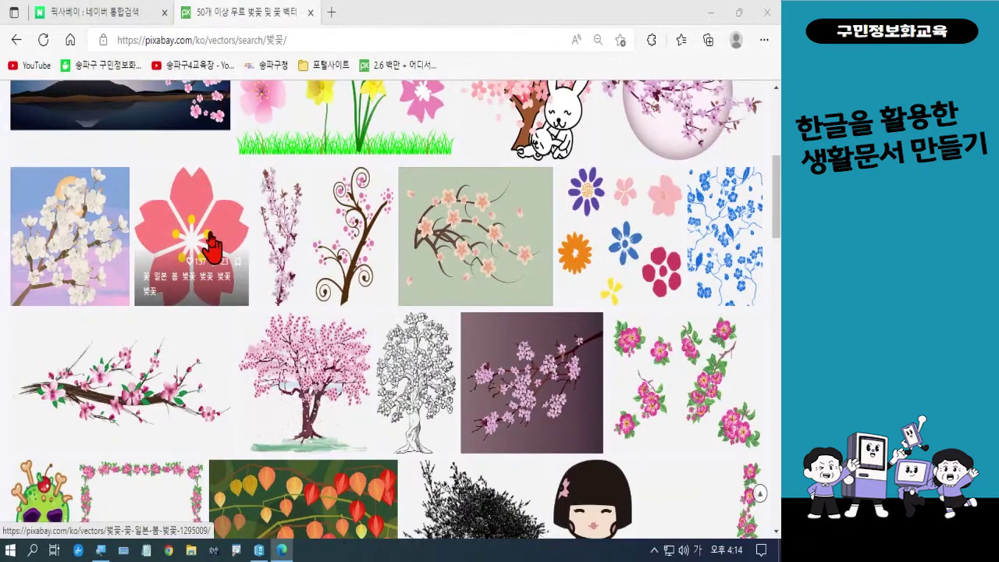
{"action": "left_click", "coordinate": [211, 248]}
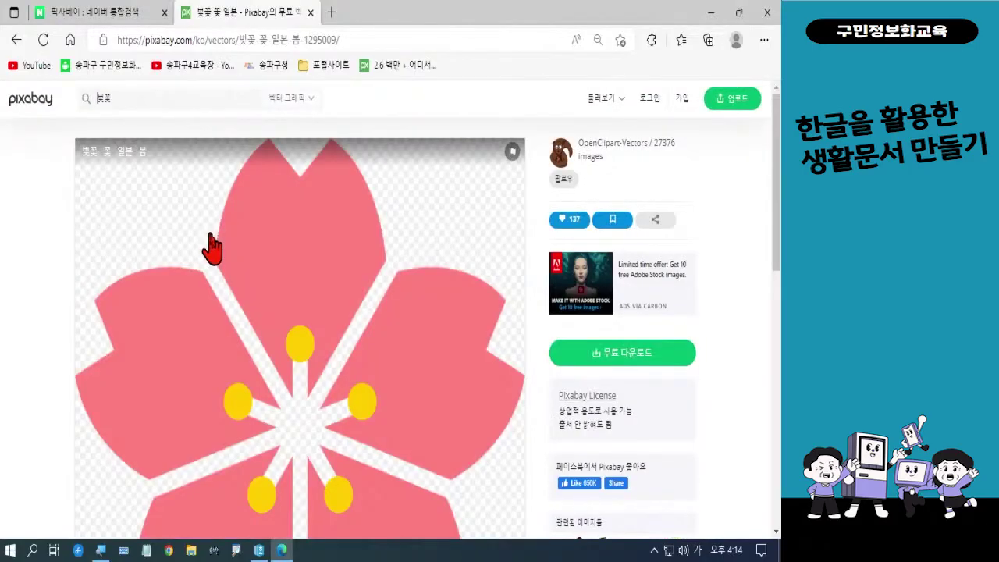
Step: Download the coral blossom as a 640×610 PNG and save it in the 폼나는 문서 2회차 folder inside 폼나는 문서 on the desktop
{"action": "left_click", "coordinate": [612, 367]}
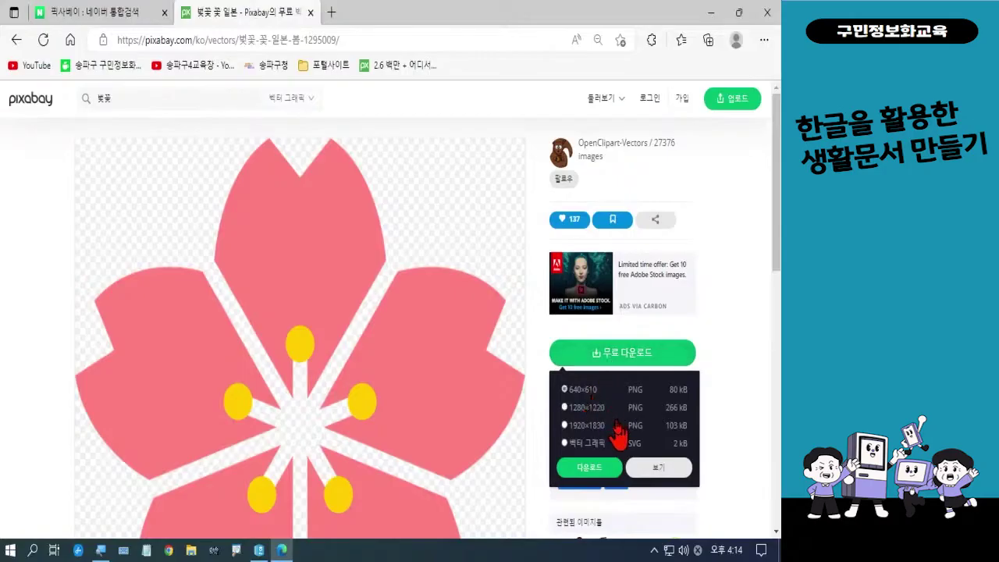
{"action": "left_click", "coordinate": [590, 470]}
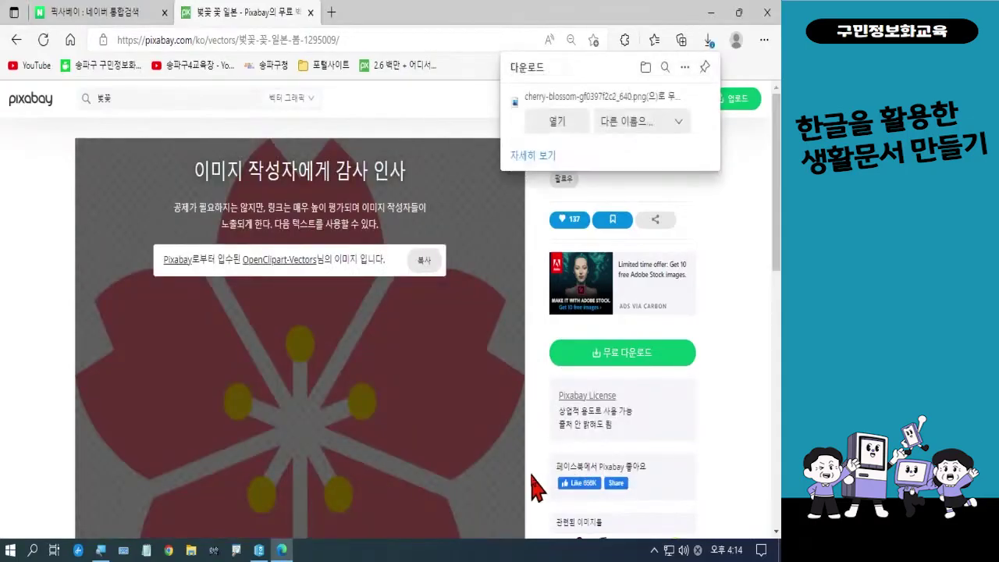
{"action": "left_click", "coordinate": [621, 123]}
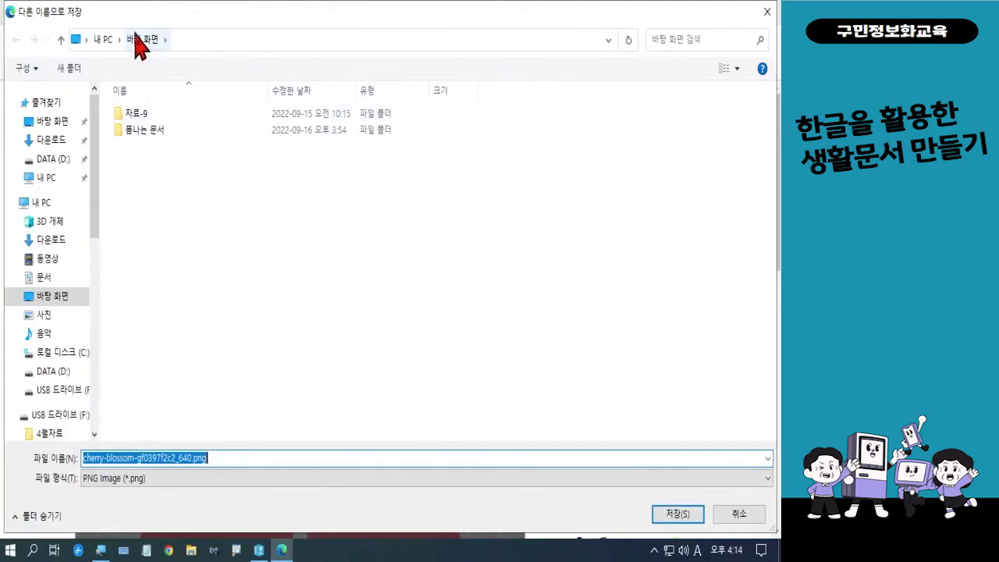
{"action": "double_click", "coordinate": [154, 131]}
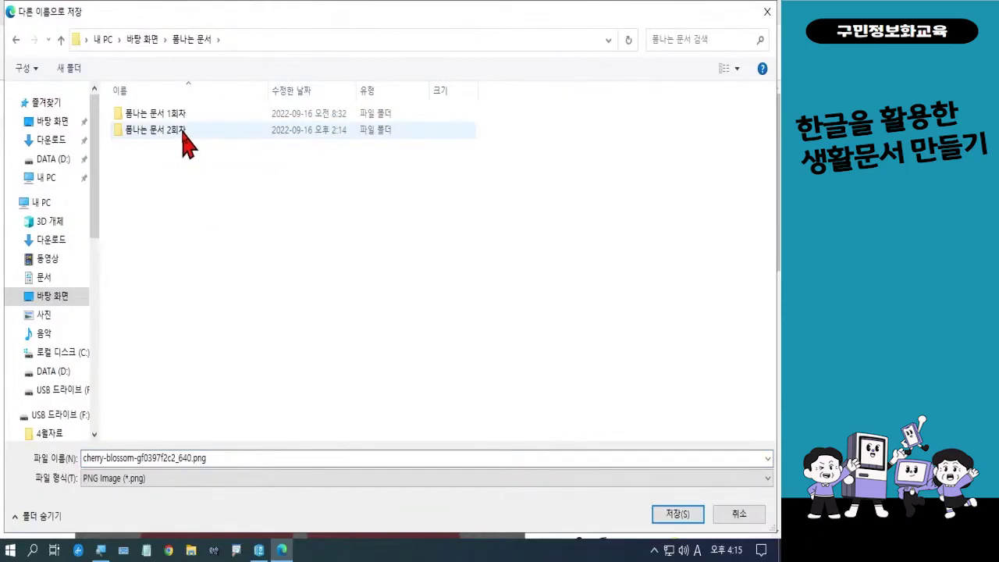
{"action": "double_click", "coordinate": [184, 132]}
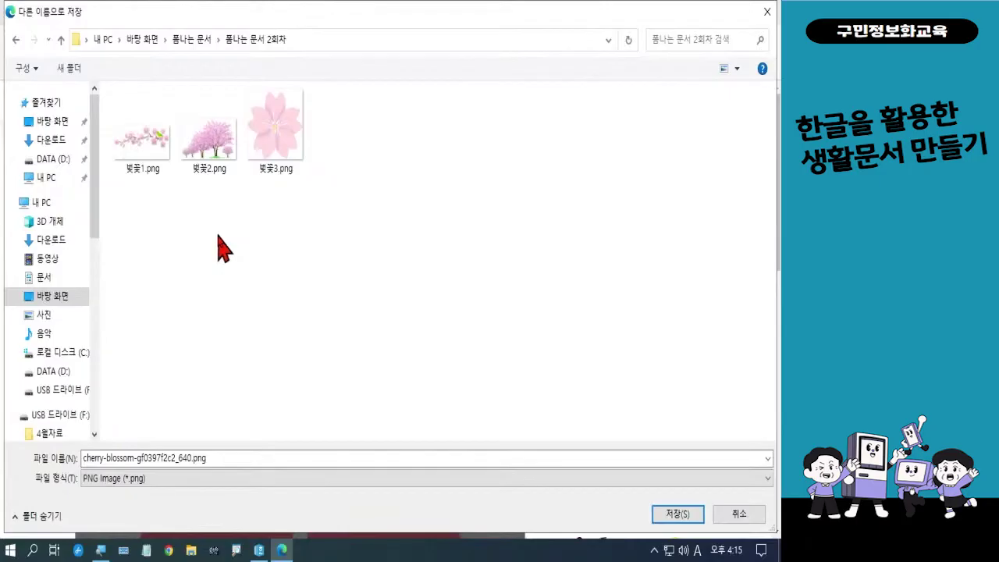
{"action": "left_click", "coordinate": [682, 516]}
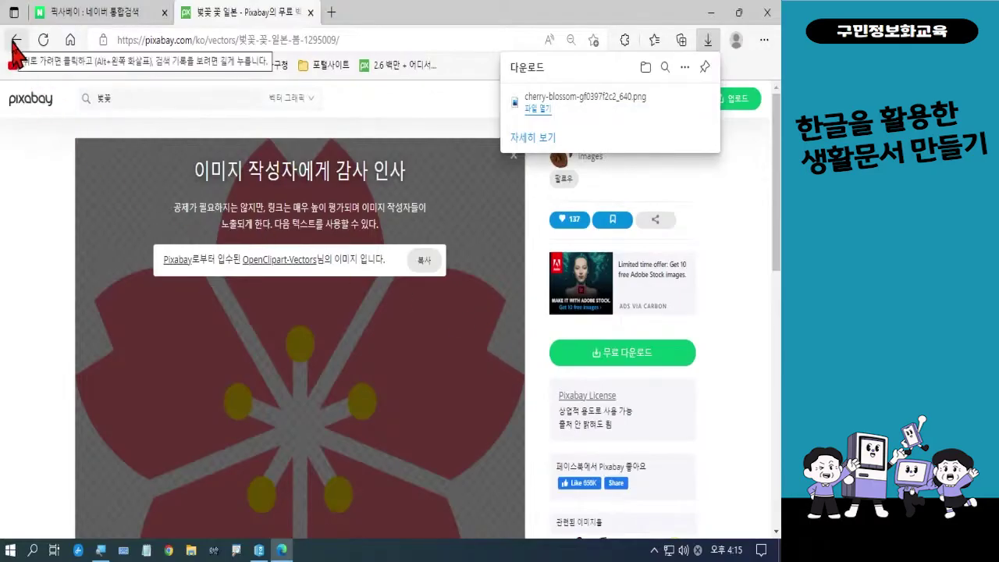
Step: Return to the 벚꽃 vector results and open the deep pink cherry blossom image
{"action": "left_click", "coordinate": [16, 41]}
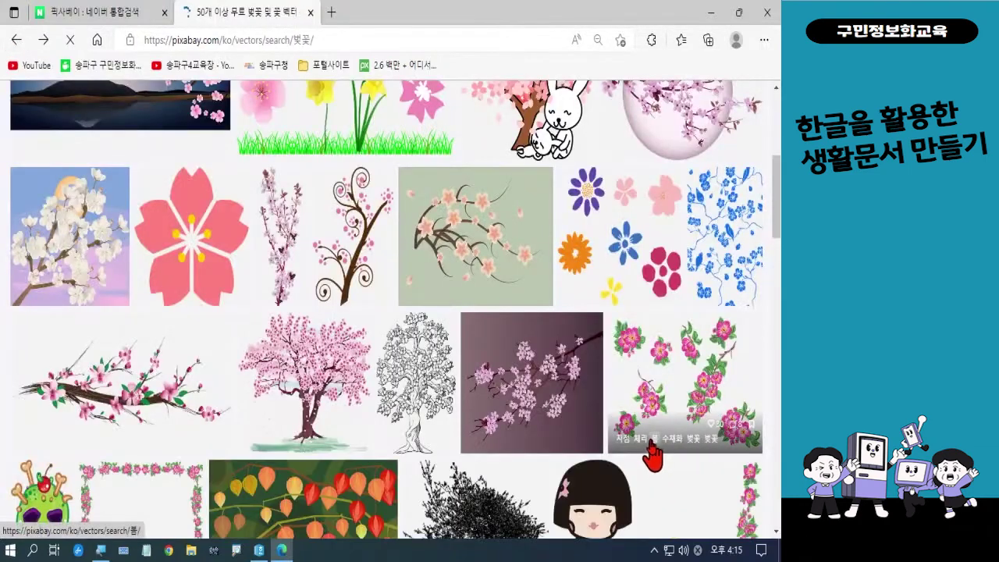
{"action": "scroll", "coordinate": [640, 422], "scroll_direction": "down", "scroll_amount": 3}
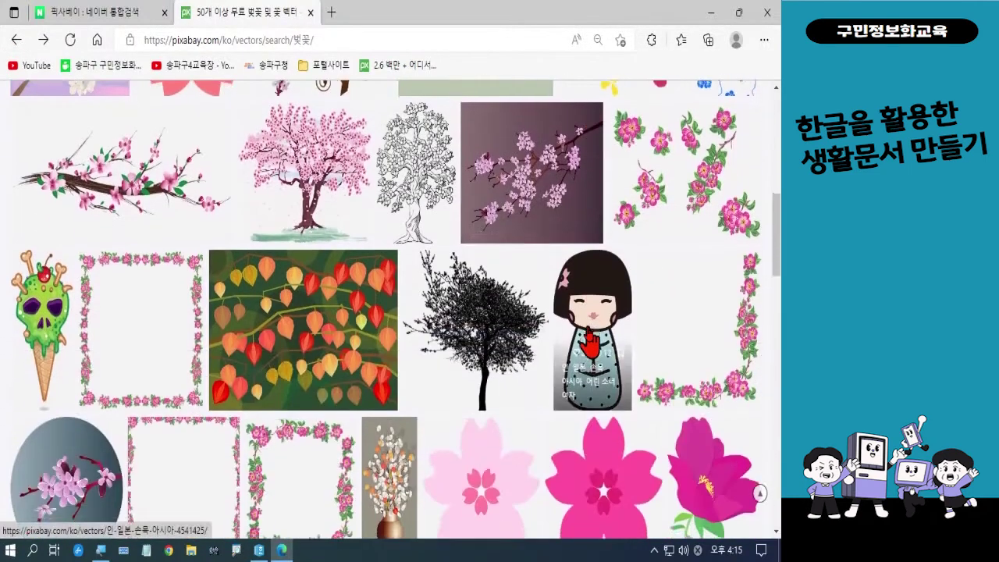
{"action": "scroll", "coordinate": [589, 343], "scroll_direction": "down", "scroll_amount": 3}
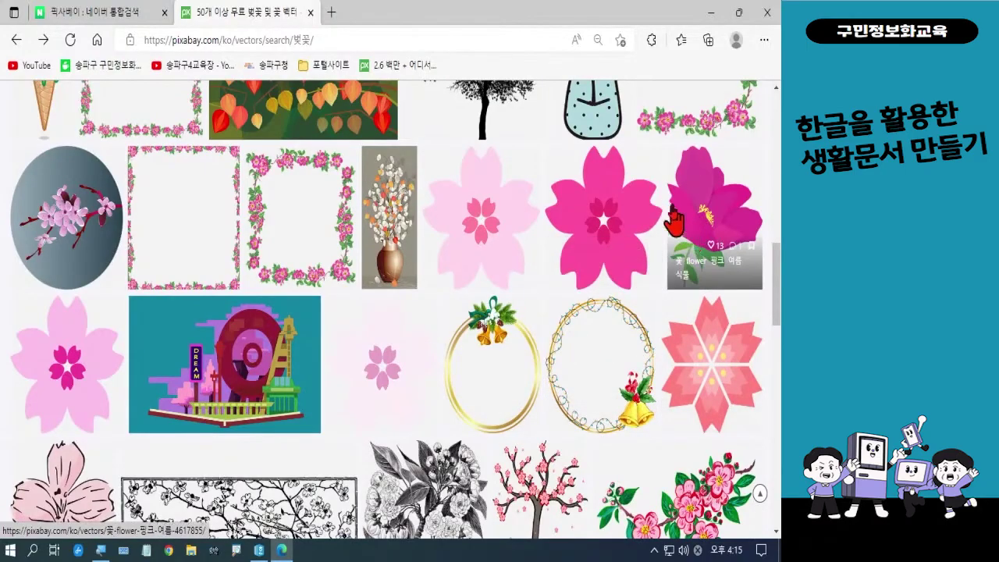
{"action": "left_click", "coordinate": [607, 209]}
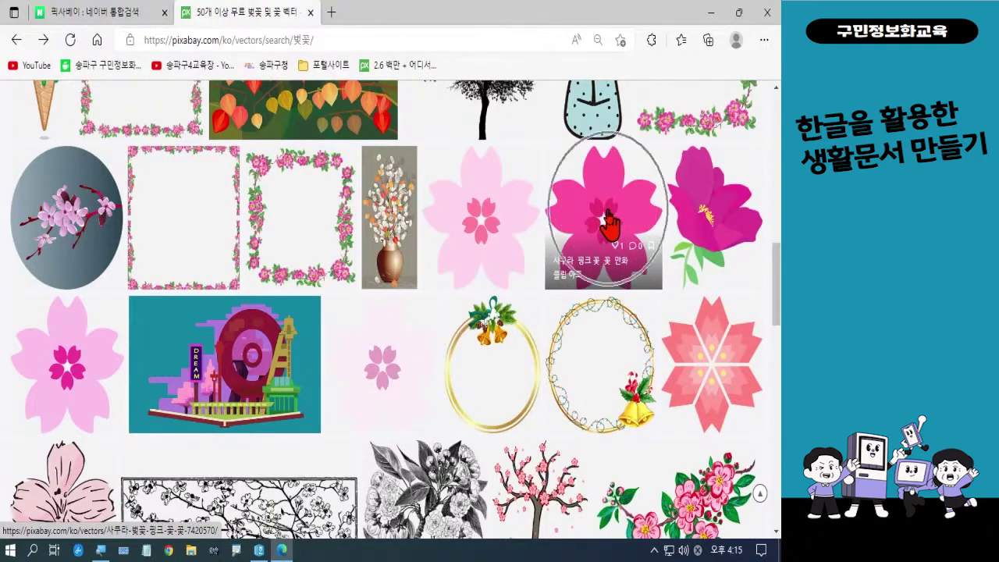
{"action": "left_click", "coordinate": [607, 218]}
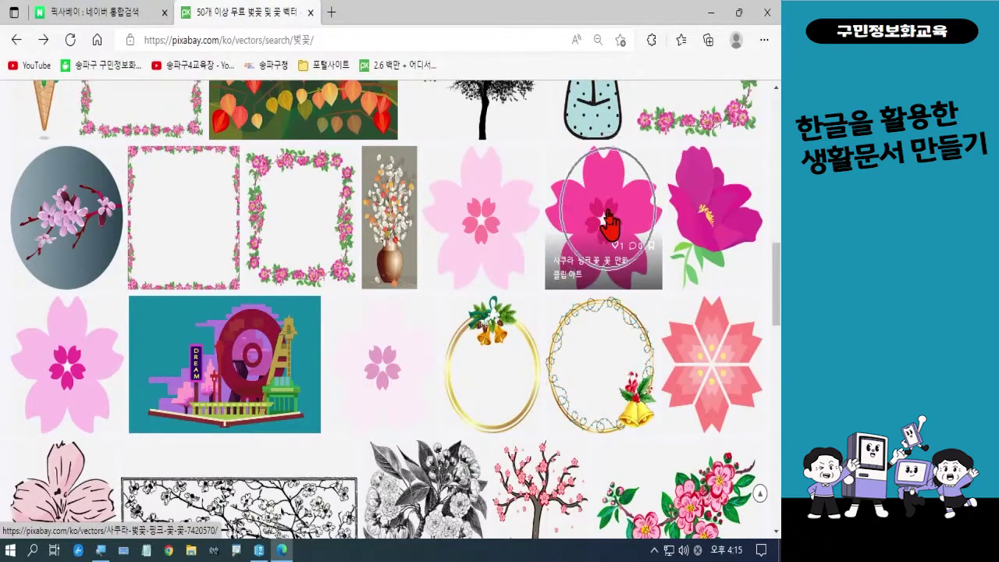
{"action": "left_click", "coordinate": [607, 222]}
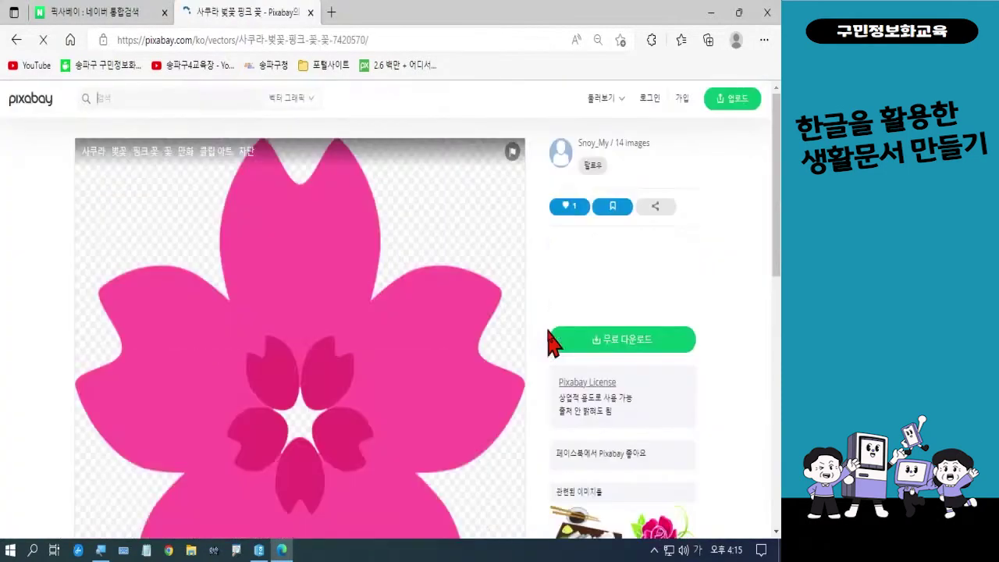
Step: Download the deep pink blossom as a 640×610 PNG and save it in the 폼나는 문서 2회차 folder
{"action": "left_click", "coordinate": [605, 349]}
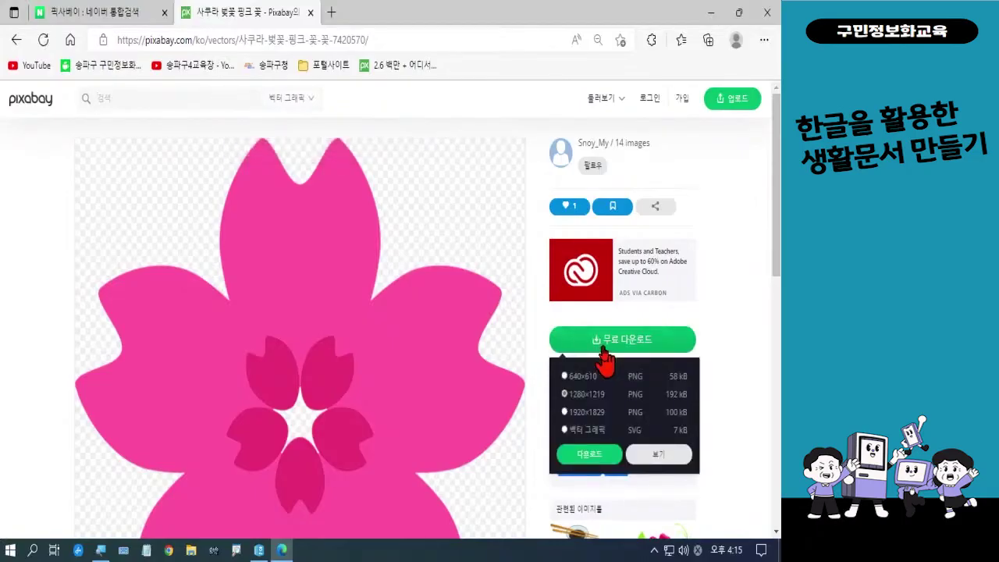
{"action": "left_click", "coordinate": [591, 377]}
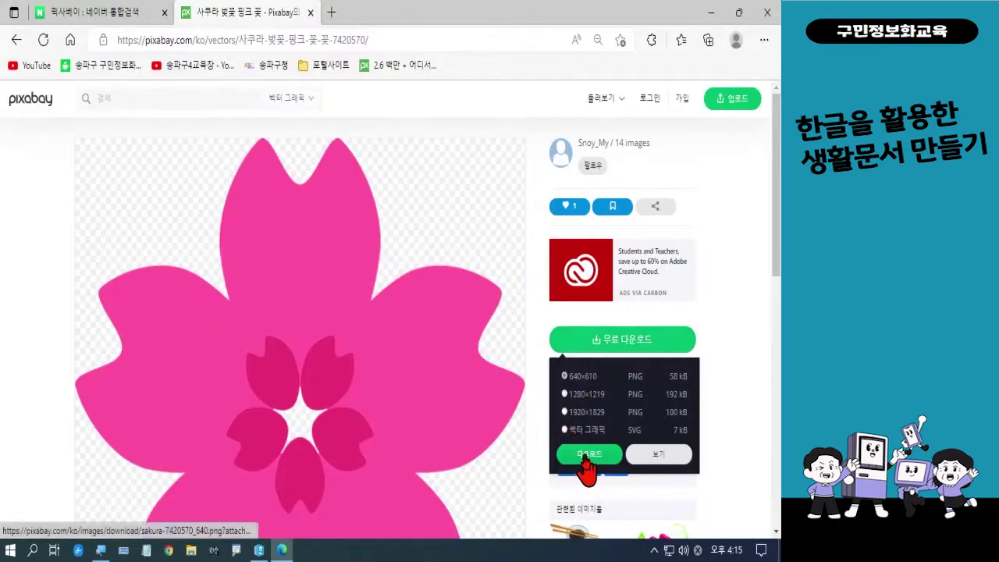
{"action": "left_click", "coordinate": [587, 456]}
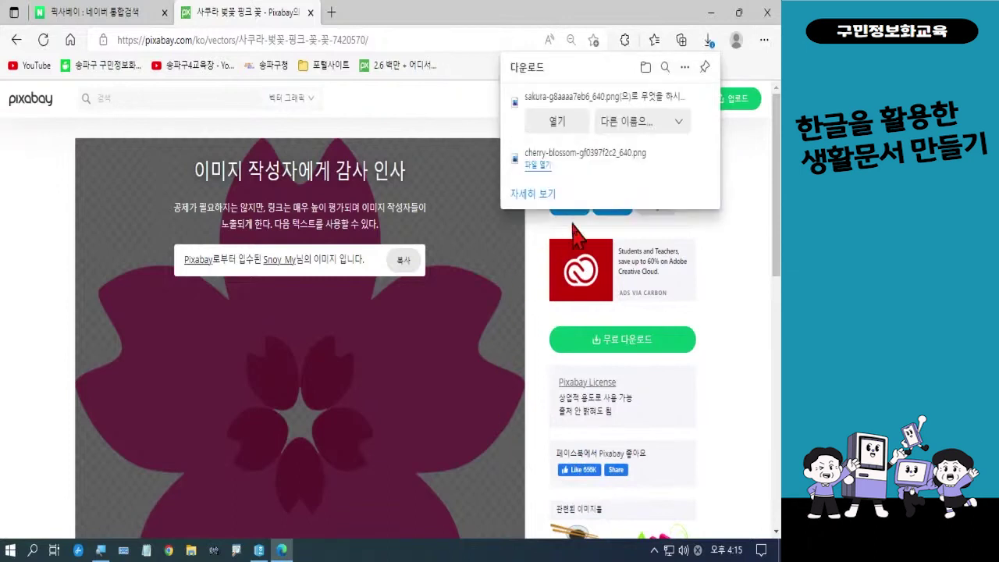
{"action": "left_click", "coordinate": [629, 125]}
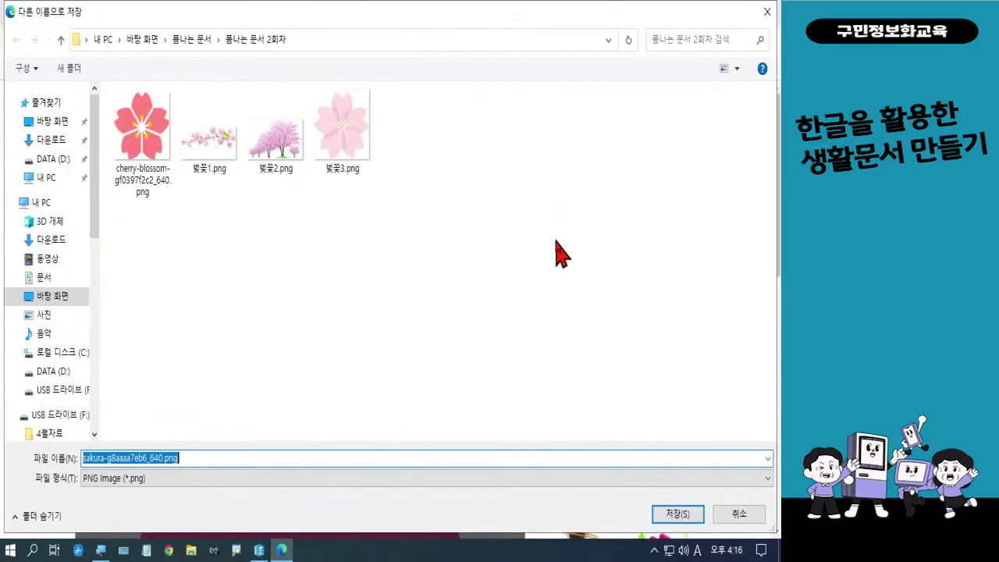
{"action": "left_click", "coordinate": [676, 517]}
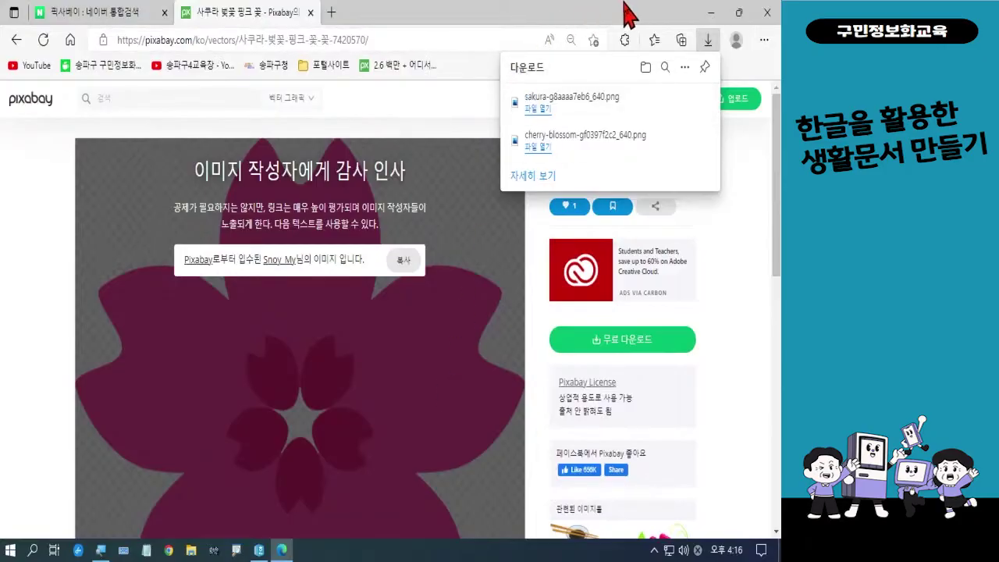
Step: Close the browser and switch back to the Hangul document, showing the title area at the start of the page
{"action": "left_click", "coordinate": [765, 13]}
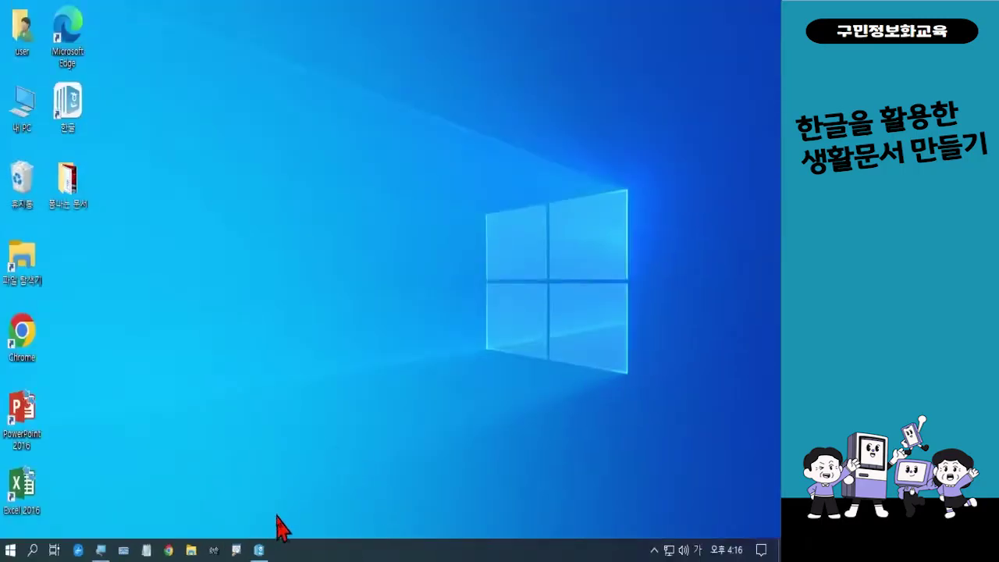
{"action": "left_click", "coordinate": [259, 551]}
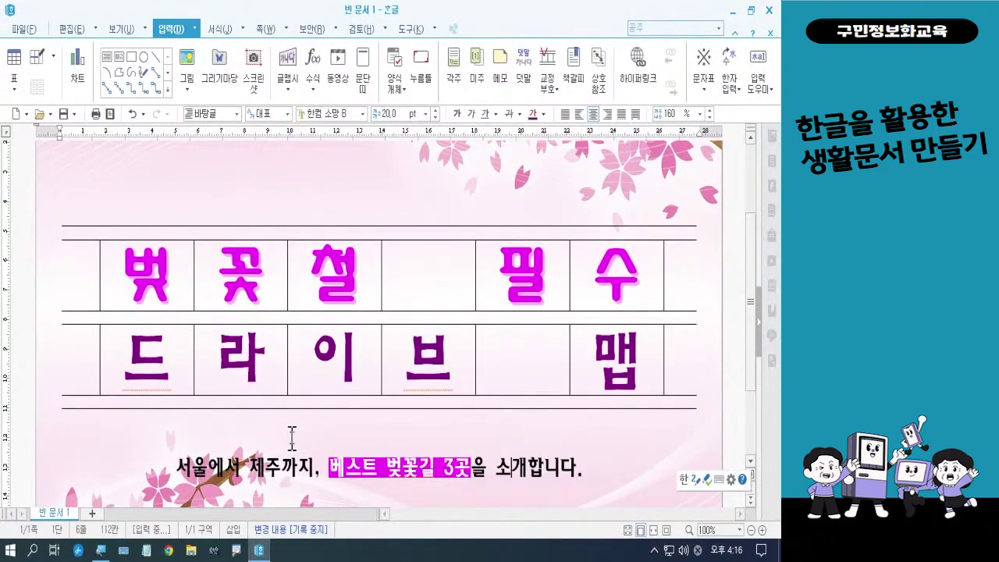
{"action": "scroll", "coordinate": [419, 425], "scroll_direction": "up", "scroll_amount": 3}
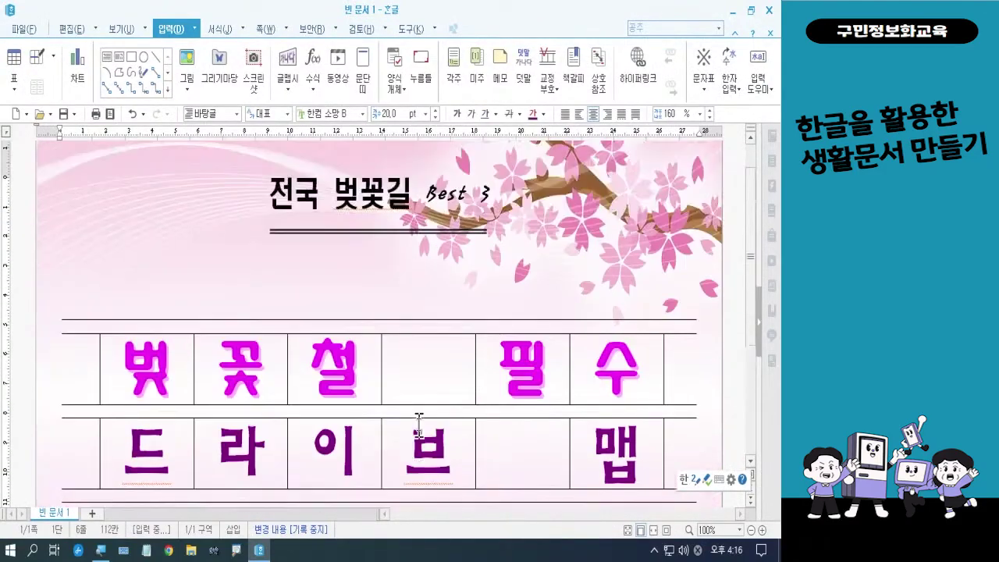
{"action": "scroll", "coordinate": [419, 426], "scroll_direction": "up", "scroll_amount": 1}
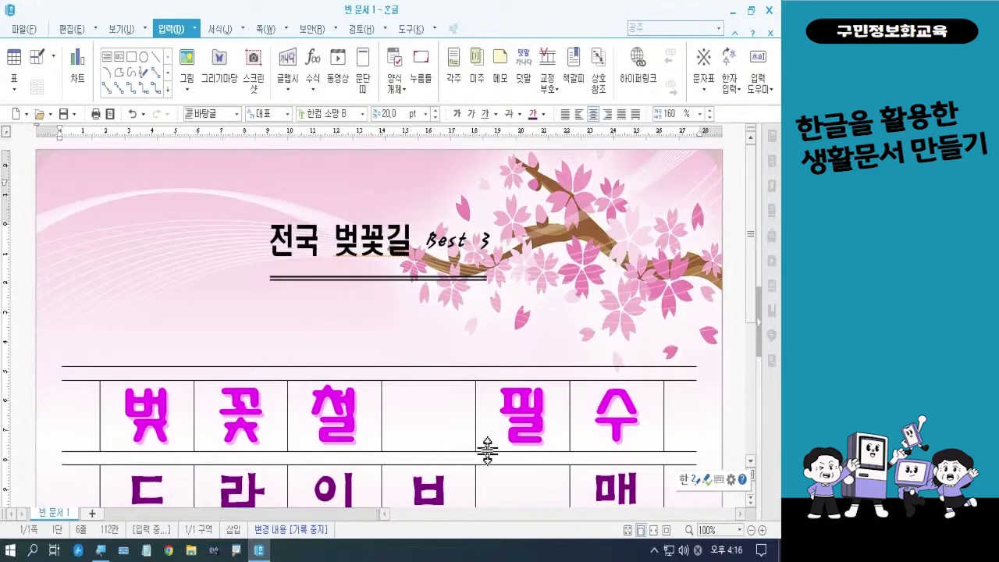
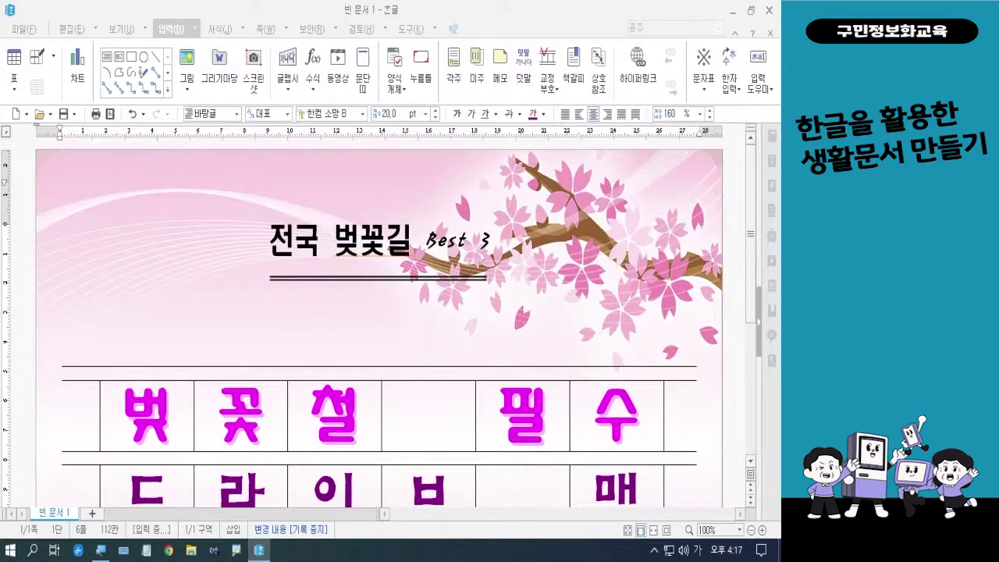
Step: Choose 벚꽃1.png from the 폼나는 문서 2회차 folder inside 폼나는 문서 on the desktop as the picture to insert
{"action": "left_click", "coordinate": [166, 31]}
{"action": "left_click", "coordinate": [184, 61]}
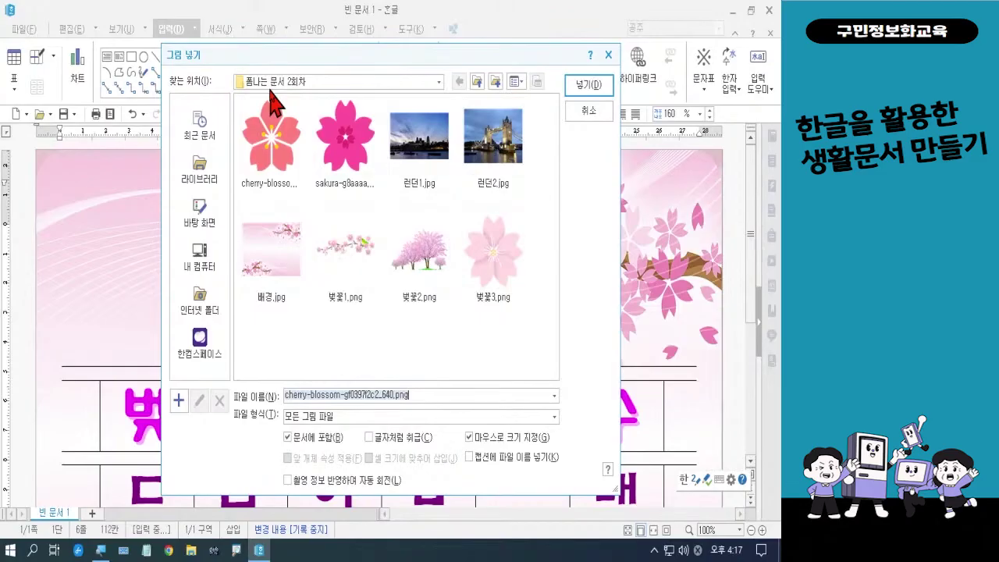
{"action": "left_click", "coordinate": [200, 226]}
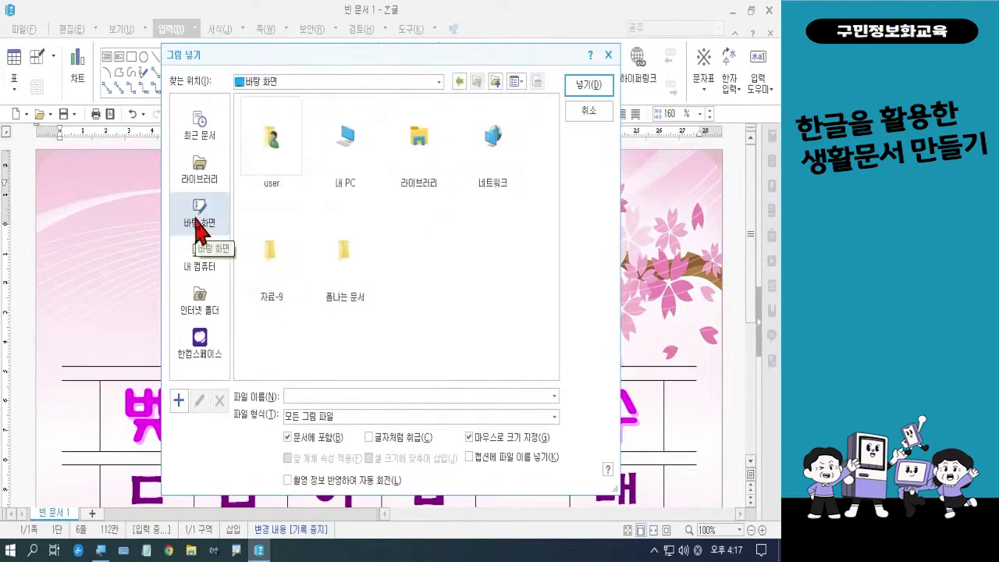
{"action": "double_click", "coordinate": [348, 289]}
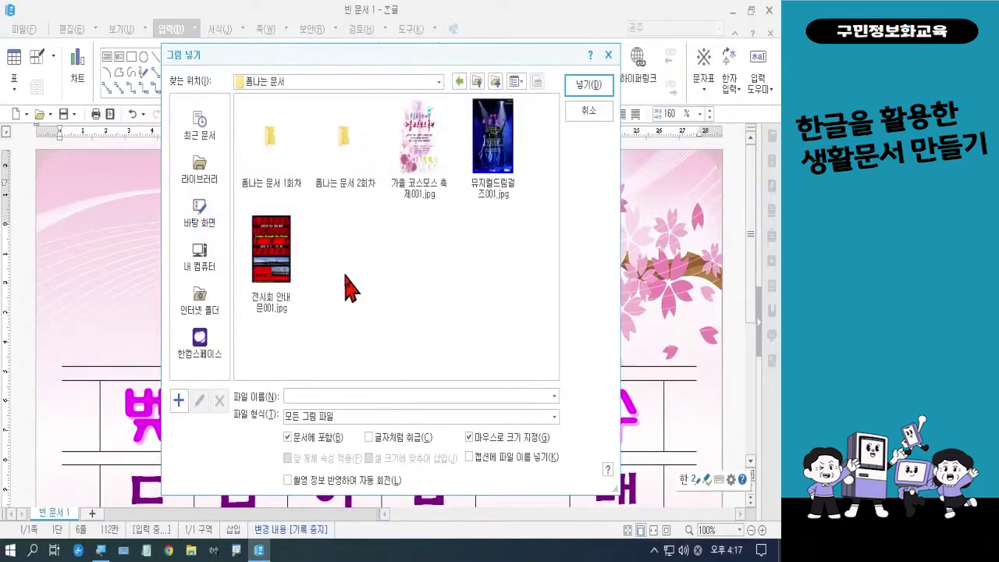
{"action": "double_click", "coordinate": [341, 168]}
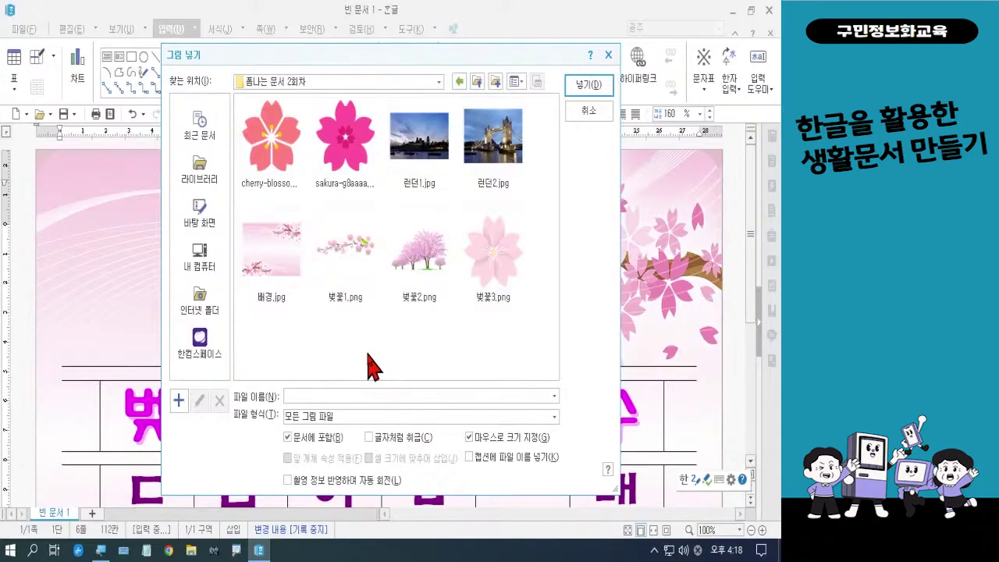
{"action": "left_click", "coordinate": [356, 270]}
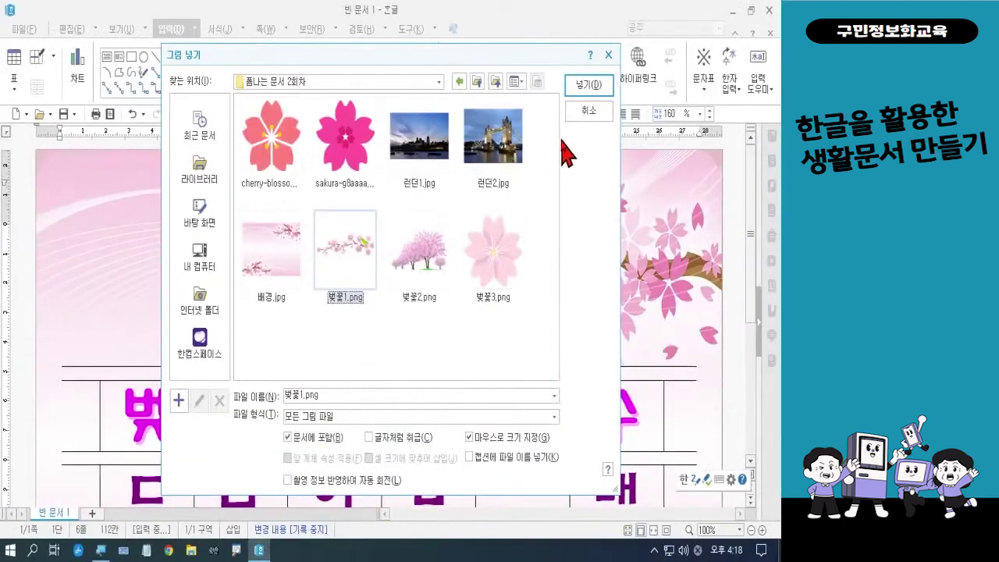
{"action": "left_click", "coordinate": [598, 88]}
Step: Place the blossom branch picture at the page's upper-left corner, about 77 mm wide and 37 mm high
{"action": "scroll", "coordinate": [390, 189], "scroll_direction": "down", "scroll_amount": 3}
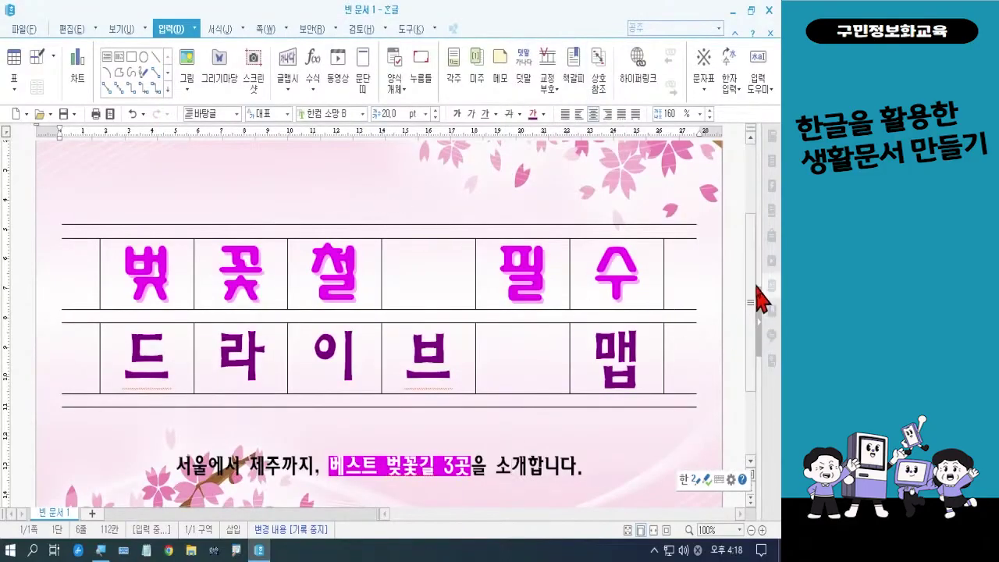
{"action": "scroll", "coordinate": [755, 179], "scroll_direction": "up", "scroll_amount": 3}
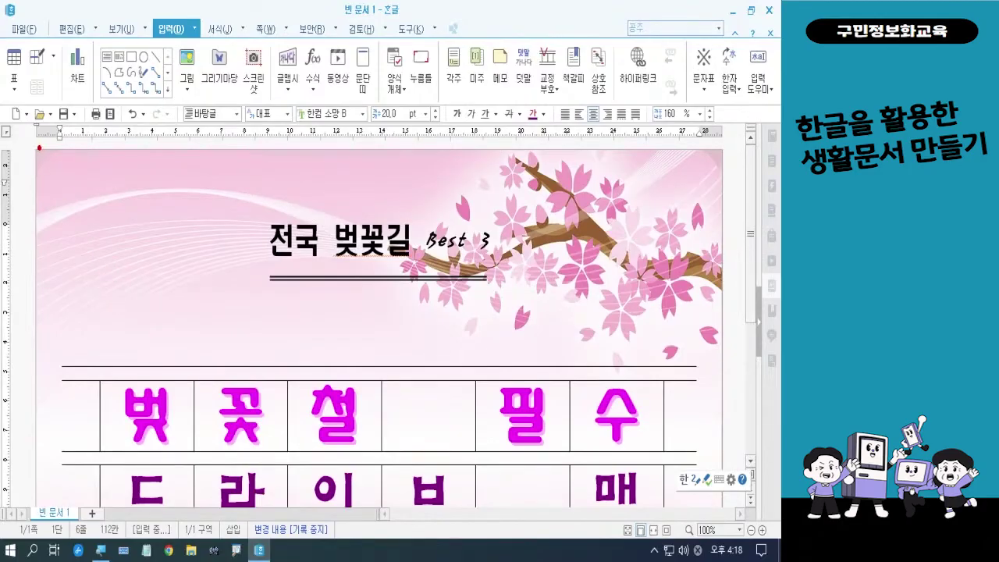
{"action": "left_click_drag", "start_coordinate": [36, 147], "coordinate": [179, 284]}
{"action": "left_click_drag", "start_coordinate": [37, 150], "coordinate": [126, 258]}
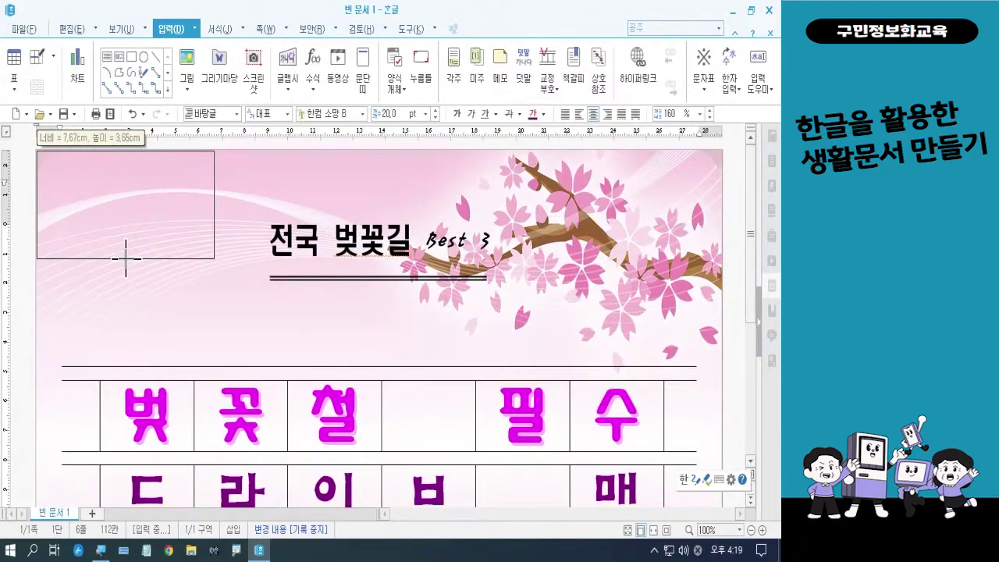
{"action": "left_click_drag", "start_coordinate": [126, 258], "coordinate": [126, 258]}
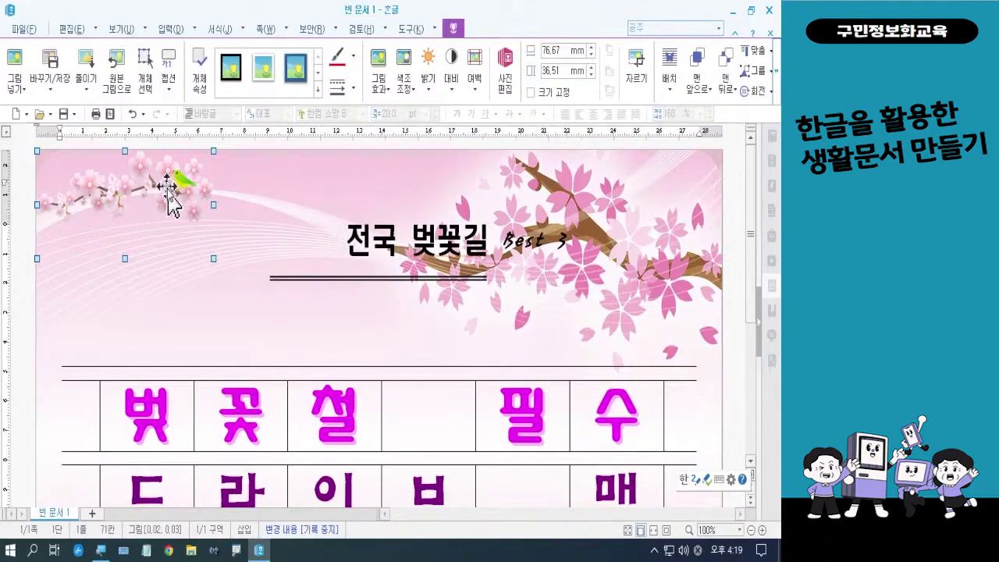
Step: Set the blossom branch picture's text wrapping to in front of text in its object properties
{"action": "key", "text": "ctrl"}
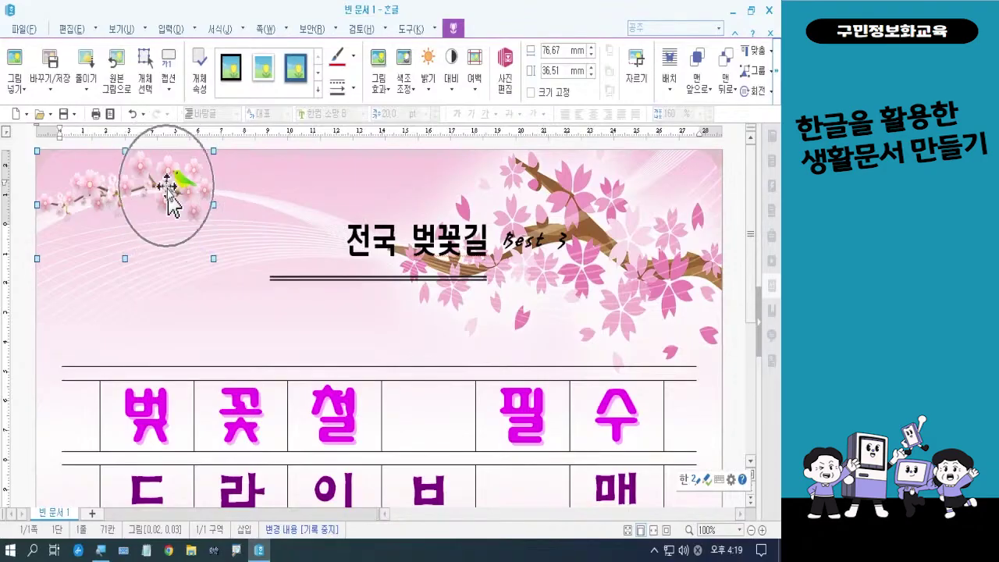
{"action": "key", "text": "ctrl"}
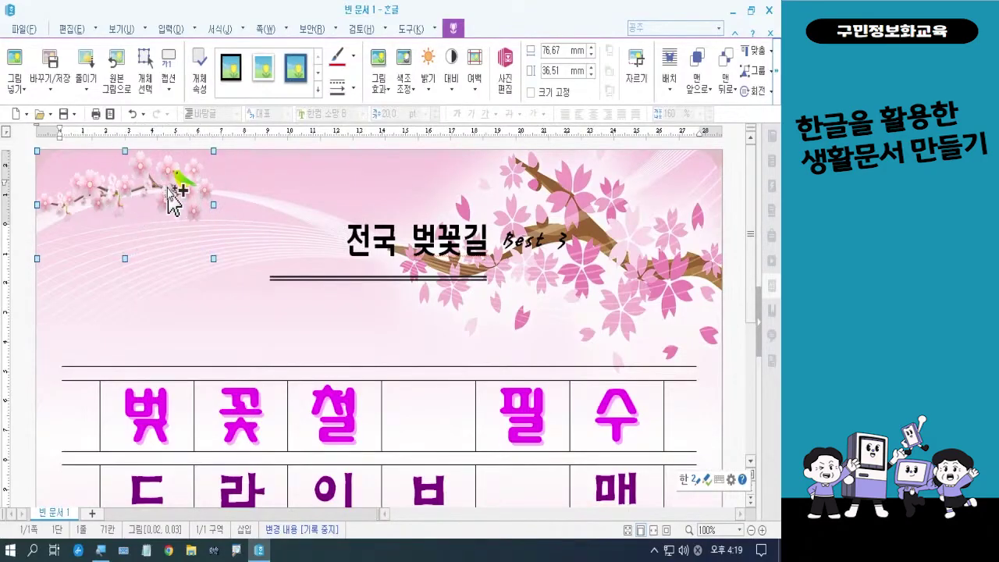
{"action": "key", "text": "ctrl"}
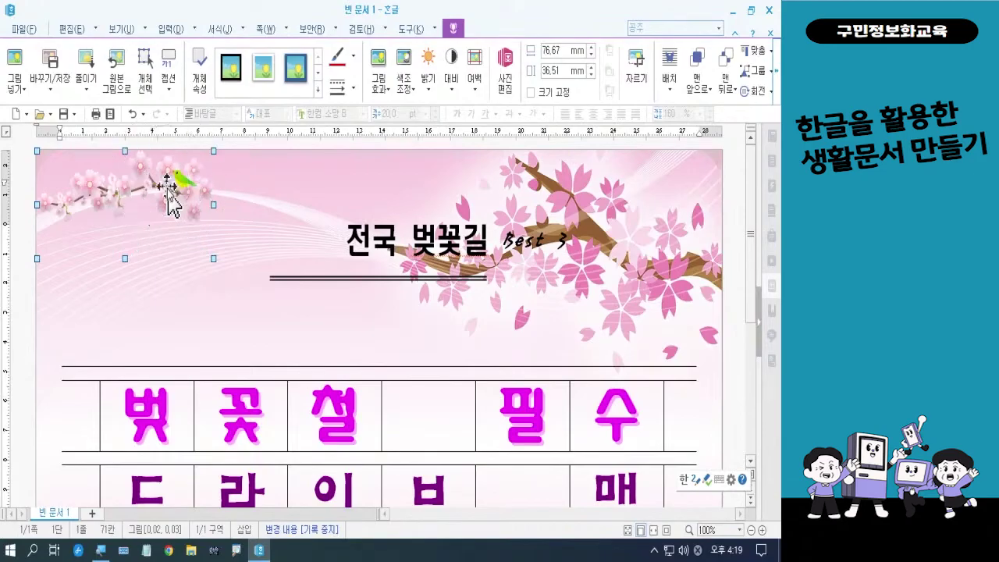
{"action": "double_click", "coordinate": [174, 195]}
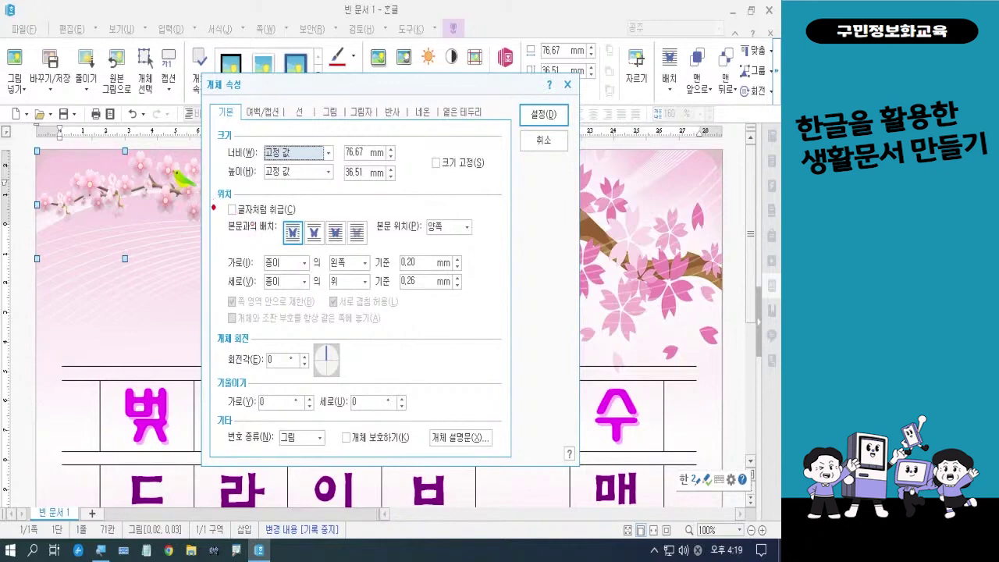
{"action": "mouse_move", "coordinate": [216, 211]}
{"action": "left_mouse_down"}
{"action": "mouse_move", "coordinate": [251, 237]}
{"action": "mouse_move", "coordinate": [381, 260]}
{"action": "left_mouse_up"}
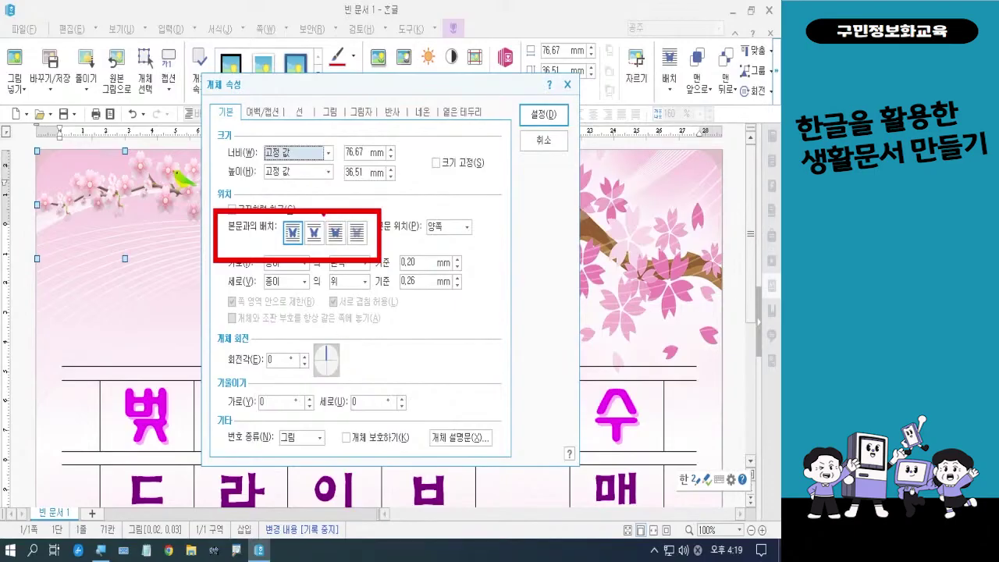
{"action": "mouse_move", "coordinate": [320, 209]}
{"action": "left_mouse_down"}
{"action": "mouse_move", "coordinate": [337, 236]}
{"action": "mouse_move", "coordinate": [380, 263]}
{"action": "left_mouse_up"}
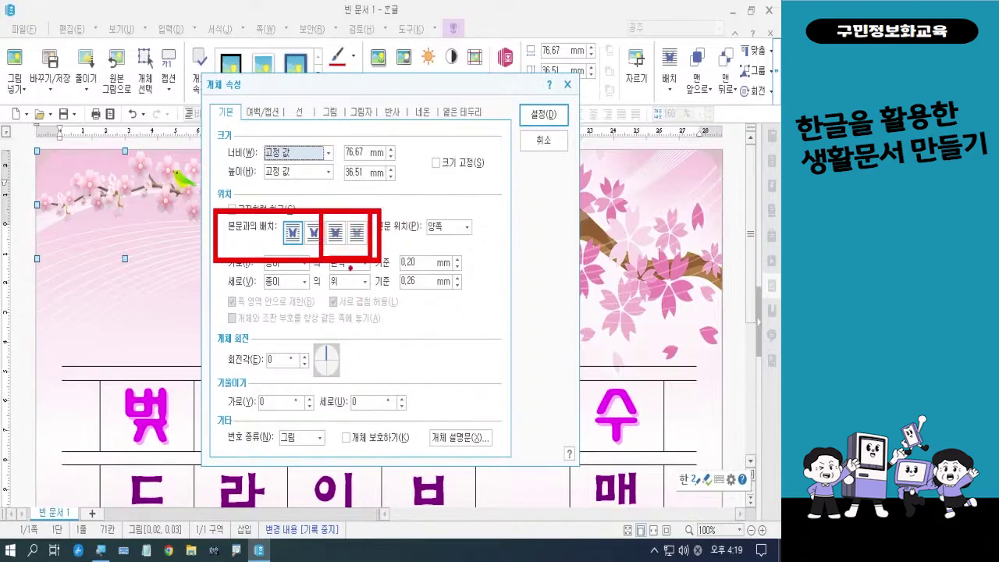
{"action": "left_click_drag", "start_coordinate": [336, 250], "coordinate": [322, 336]}
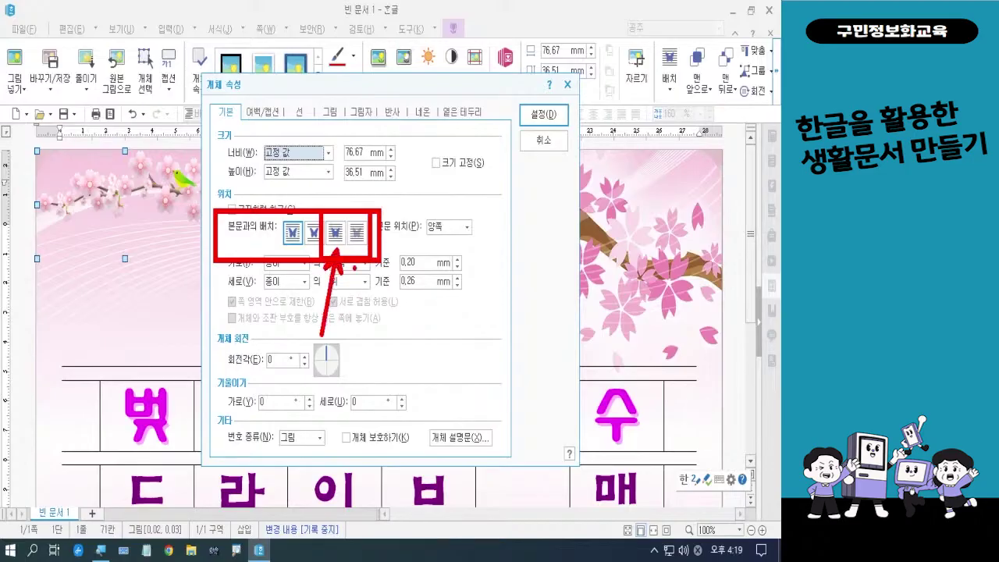
{"action": "left_click_drag", "start_coordinate": [356, 247], "coordinate": [375, 305]}
{"action": "key", "text": "Escape"}
{"action": "left_click", "coordinate": [335, 232]}
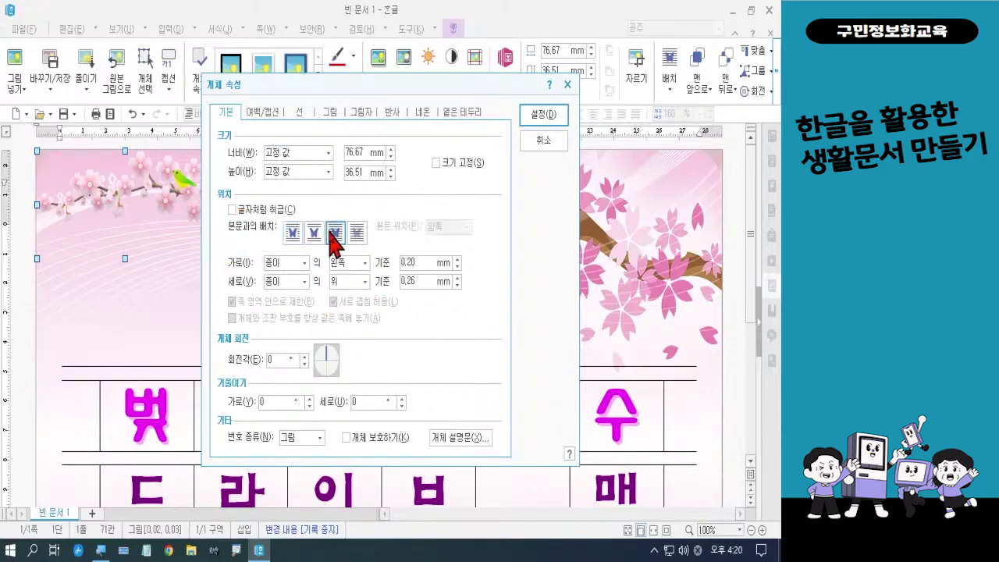
{"action": "left_click", "coordinate": [542, 115]}
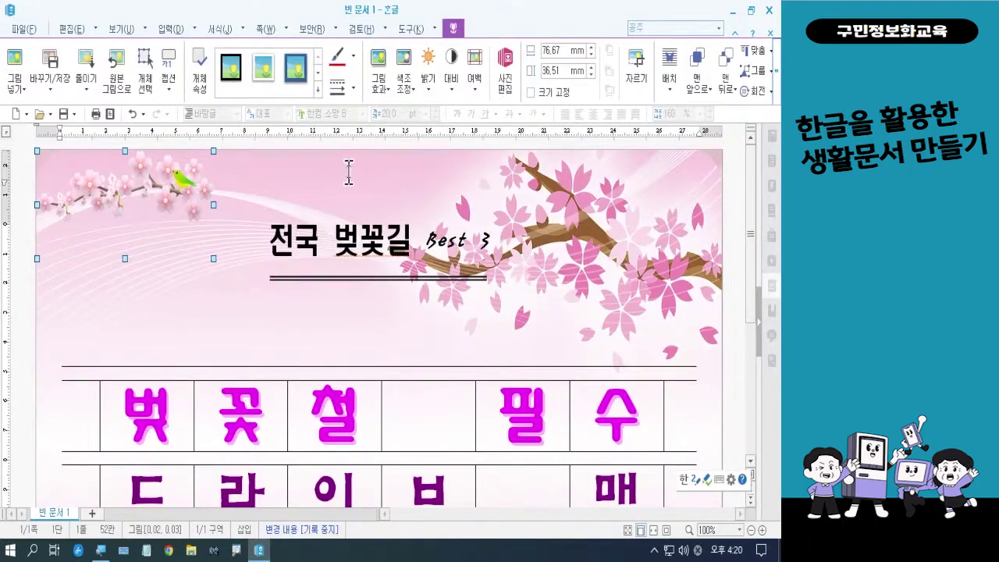
Step: Flip the blossom branch picture horizontally and enlarge it to about 99 × 51 mm, ending just before the title
{"action": "left_click", "coordinate": [775, 88]}
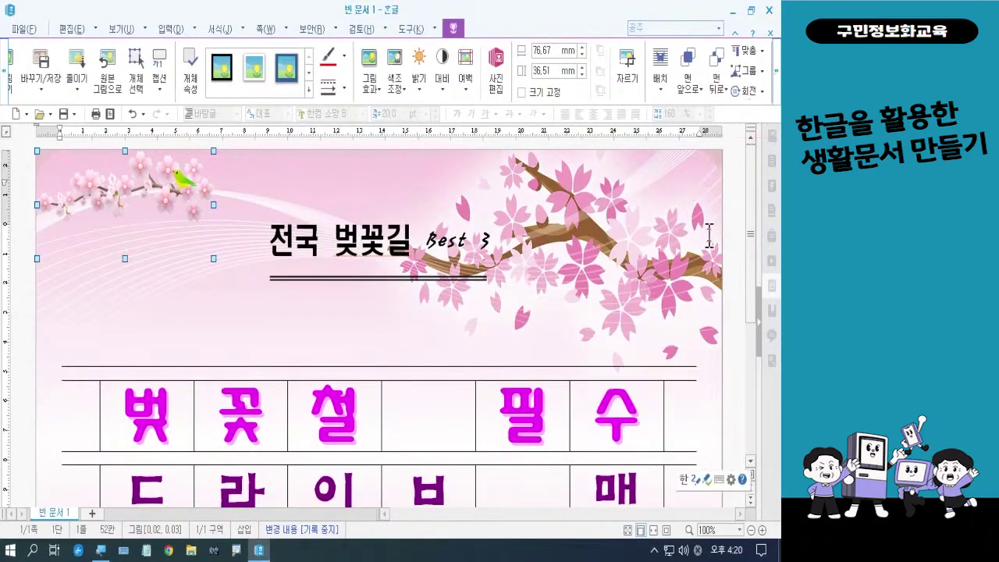
{"action": "left_click", "coordinate": [763, 93]}
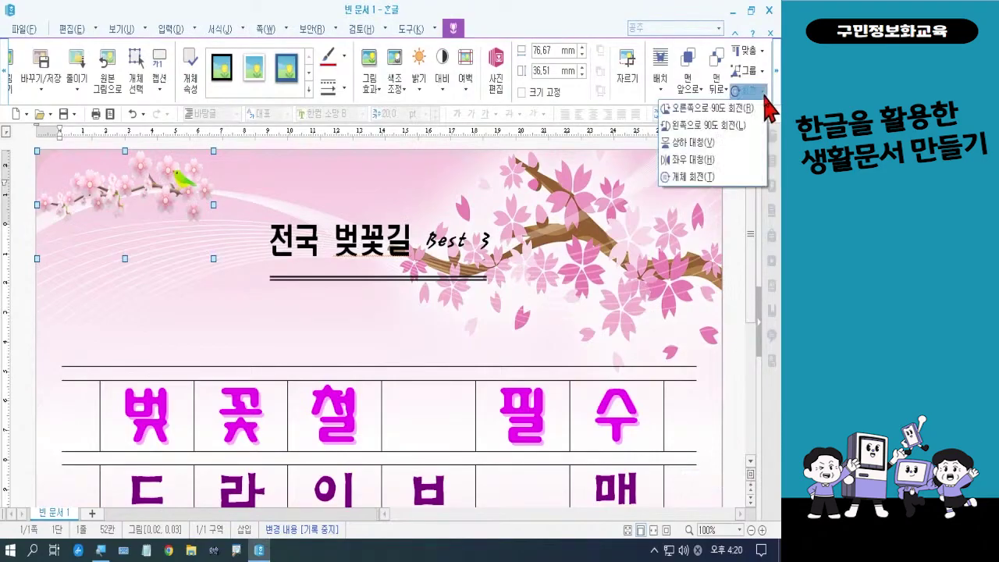
{"action": "left_click", "coordinate": [697, 159]}
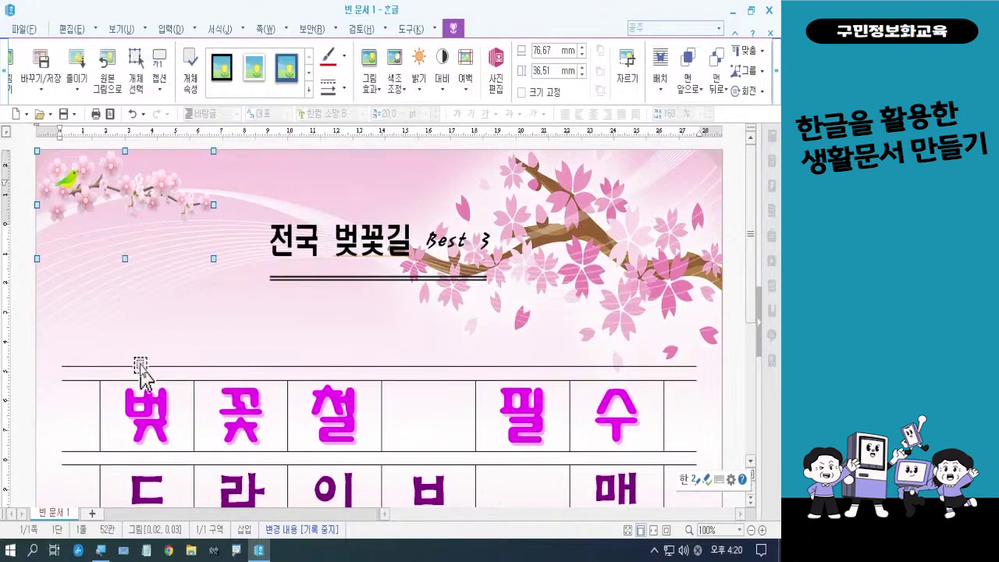
{"action": "left_click_drag", "start_coordinate": [215, 261], "coordinate": [285, 302]}
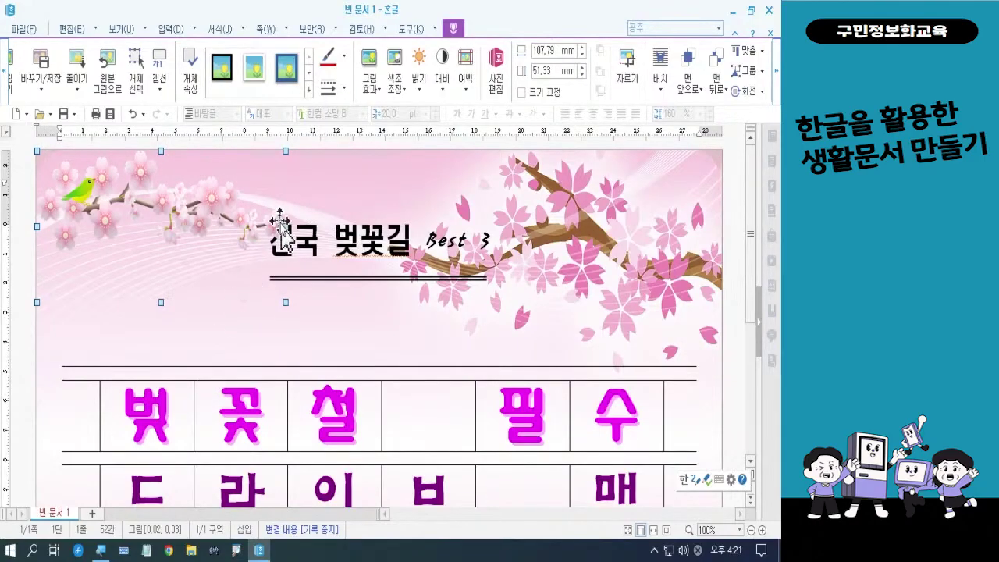
{"action": "left_click_drag", "start_coordinate": [285, 227], "coordinate": [265, 227]}
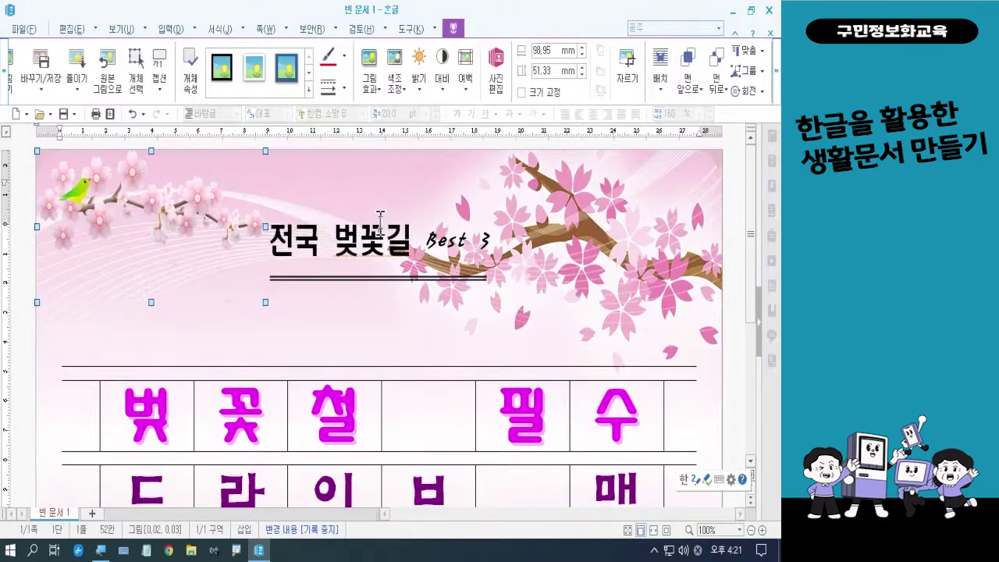
Step: Insert 벚꽃2.png and place the cherry trees in the page's lower-right corner, below the caption
{"action": "left_click_drag", "start_coordinate": [751, 227], "coordinate": [733, 410]}
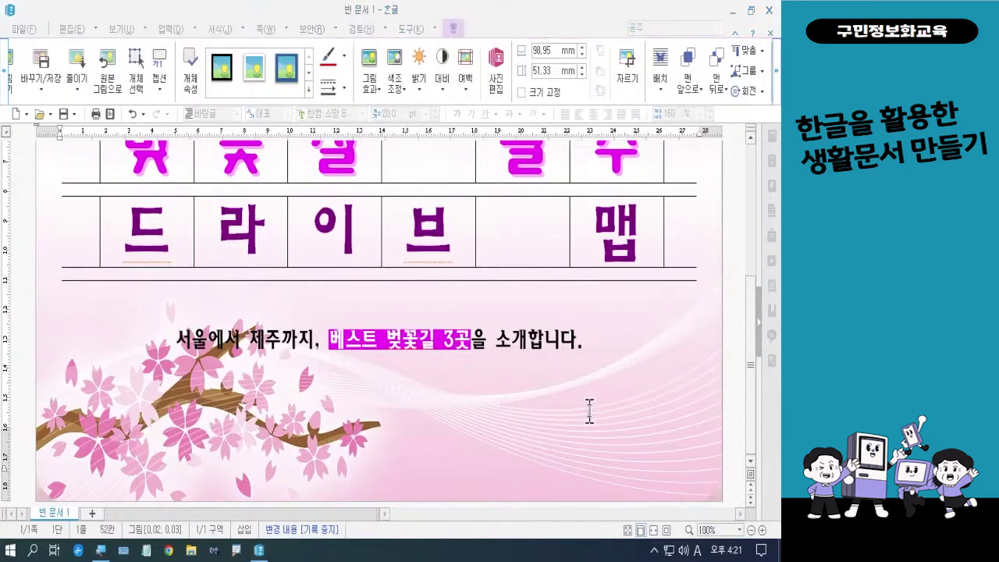
{"action": "left_click", "coordinate": [171, 29]}
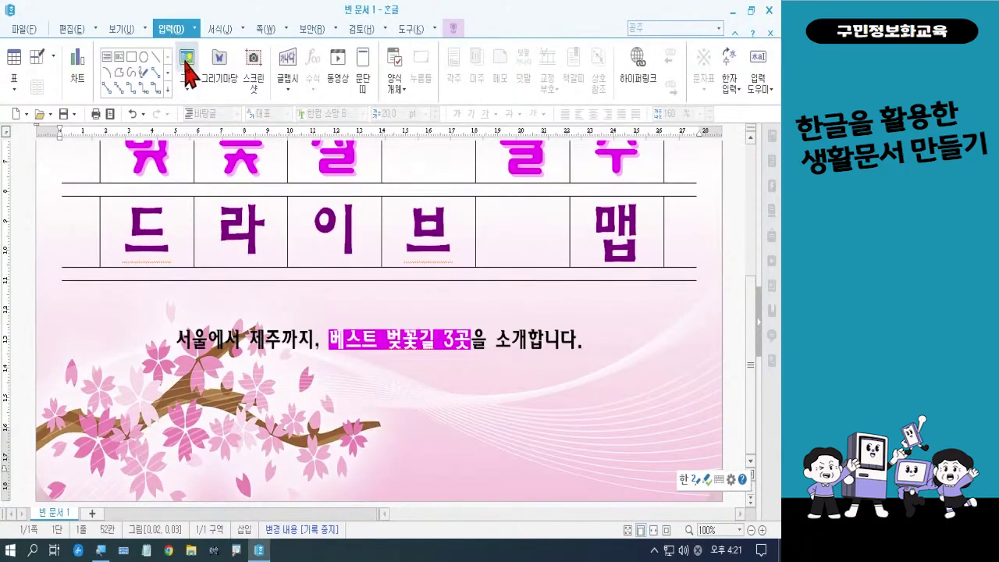
{"action": "left_click", "coordinate": [186, 66]}
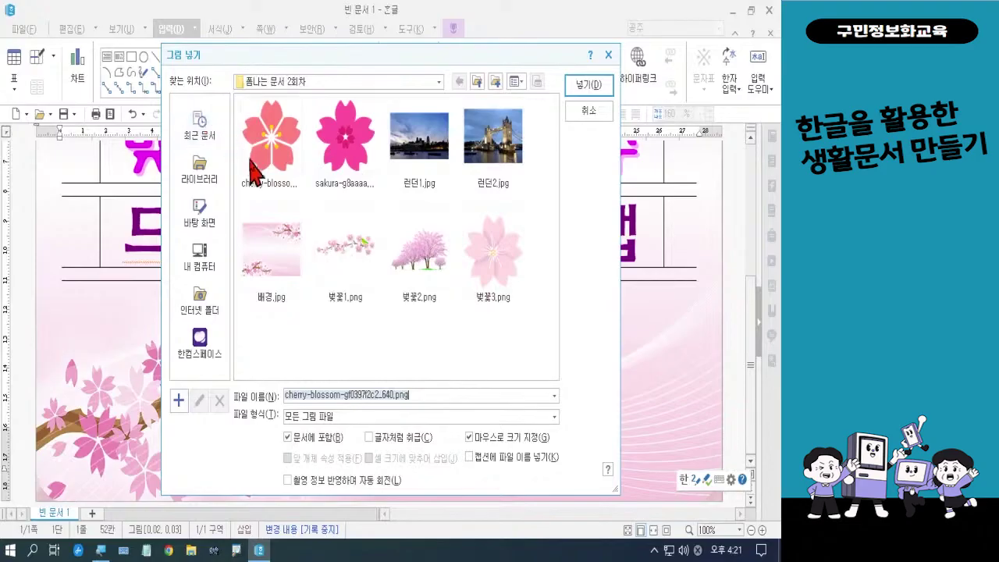
{"action": "left_click", "coordinate": [432, 284]}
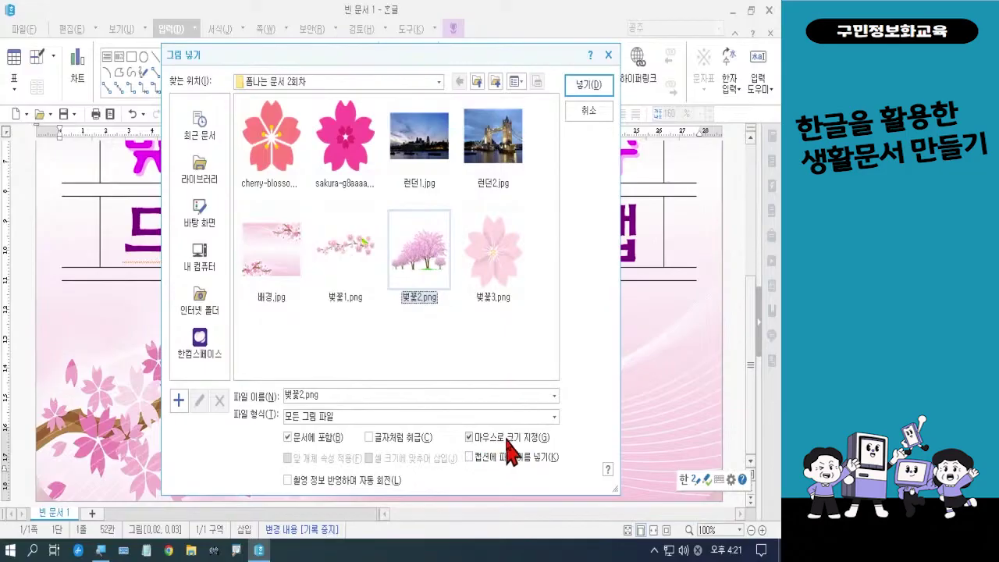
{"action": "left_click", "coordinate": [597, 92]}
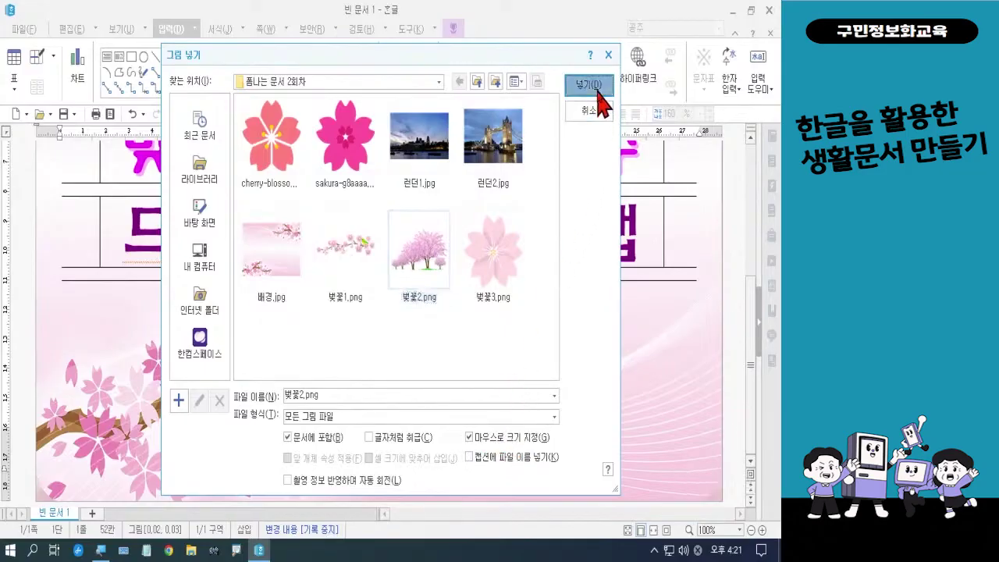
{"action": "left_click_drag", "start_coordinate": [749, 228], "coordinate": [744, 427]}
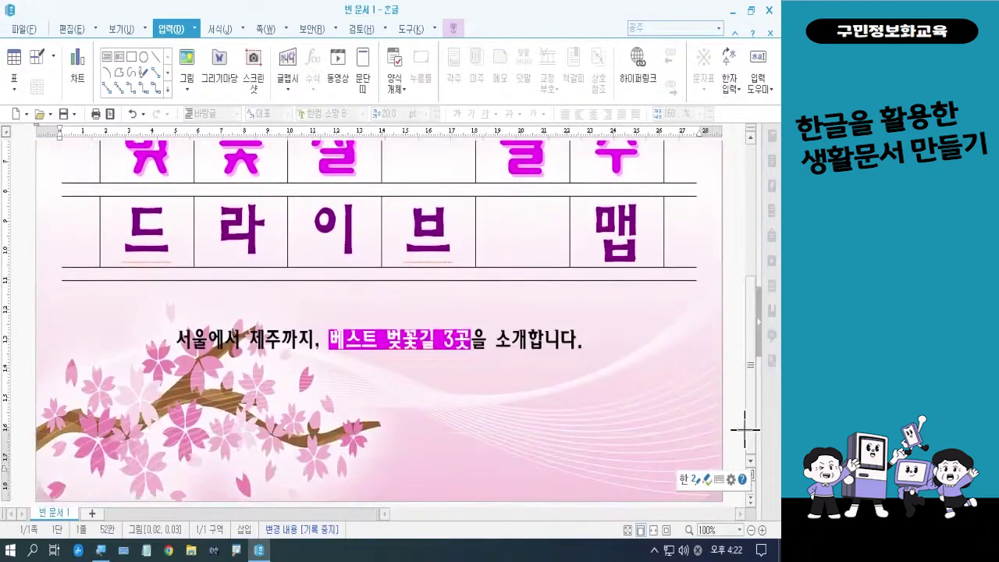
{"action": "left_click_drag", "start_coordinate": [562, 395], "coordinate": [709, 500]}
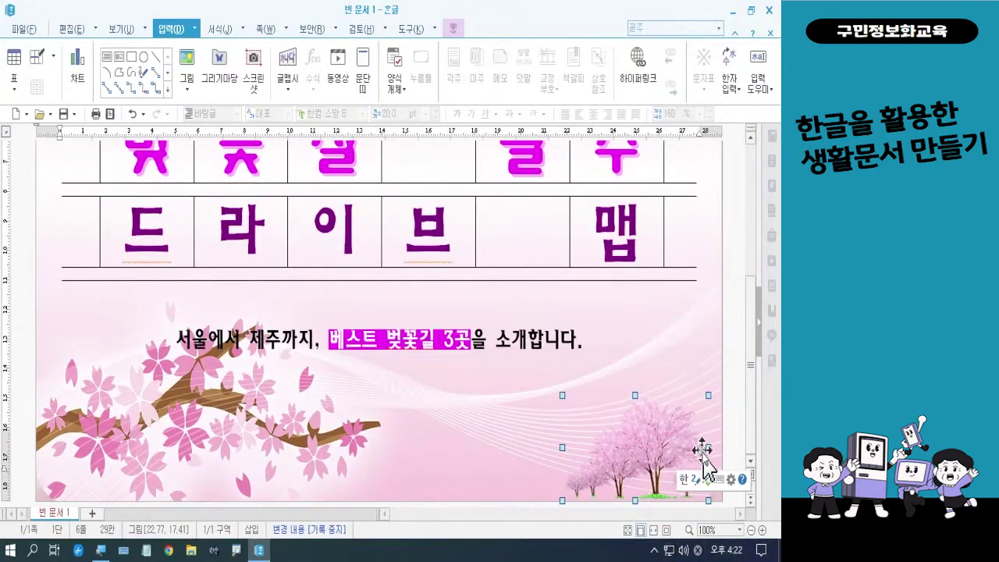
Step: Widen the cherry tree picture on both sides, out to the page's right edge, and extend it upward
{"action": "left_click_drag", "start_coordinate": [709, 447], "coordinate": [722, 447]}
{"action": "left_click_drag", "start_coordinate": [561, 448], "coordinate": [534, 448]}
{"action": "left_click", "coordinate": [646, 333]}
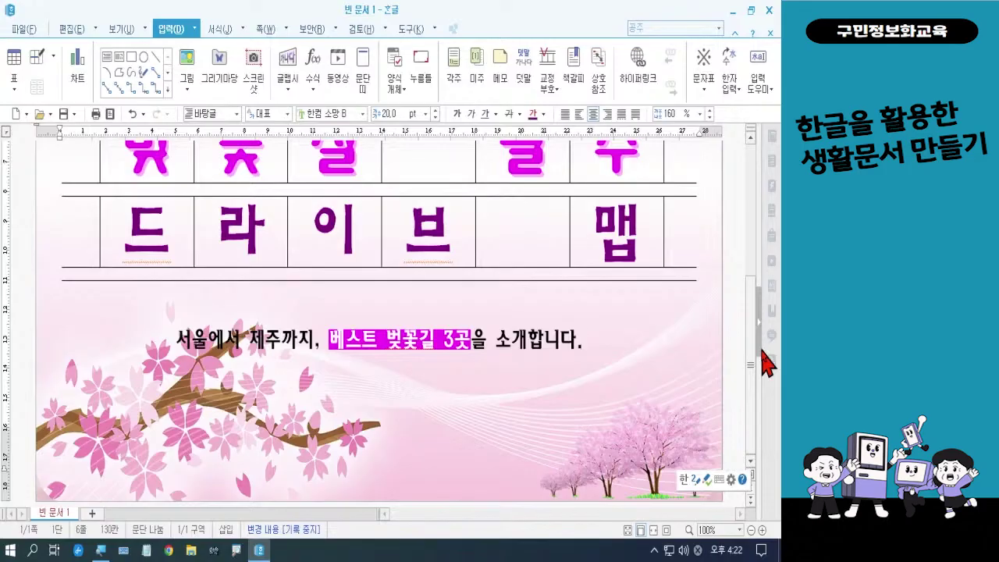
{"action": "left_click", "coordinate": [654, 408]}
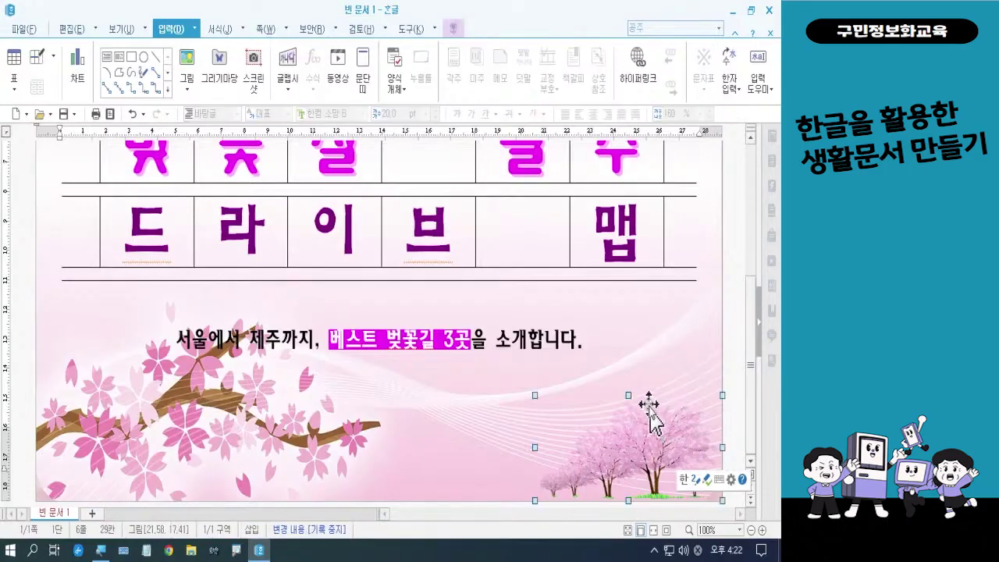
{"action": "left_click_drag", "start_coordinate": [629, 395], "coordinate": [629, 374]}
{"action": "left_click", "coordinate": [736, 323]}
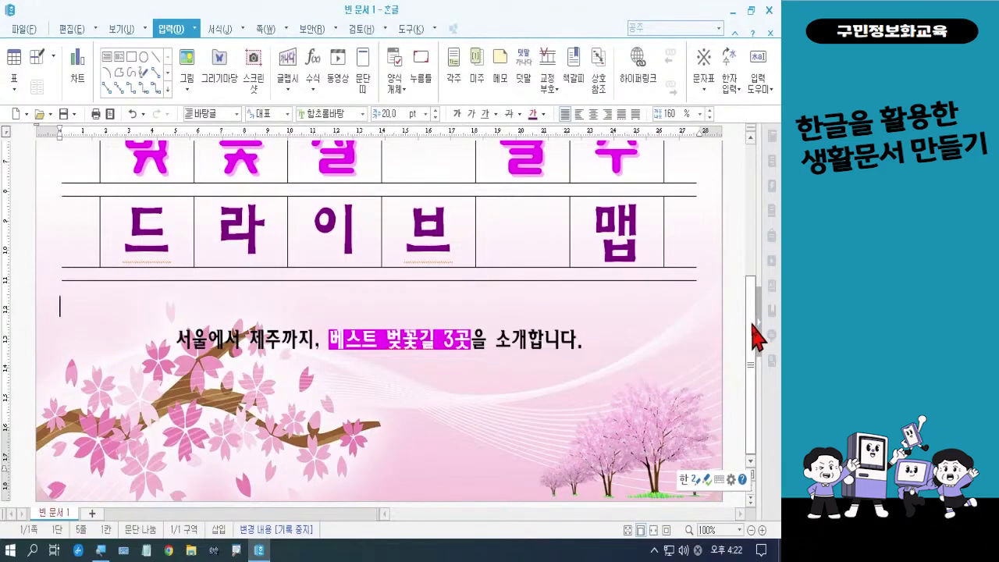
{"action": "left_click_drag", "start_coordinate": [752, 322], "coordinate": [754, 274]}
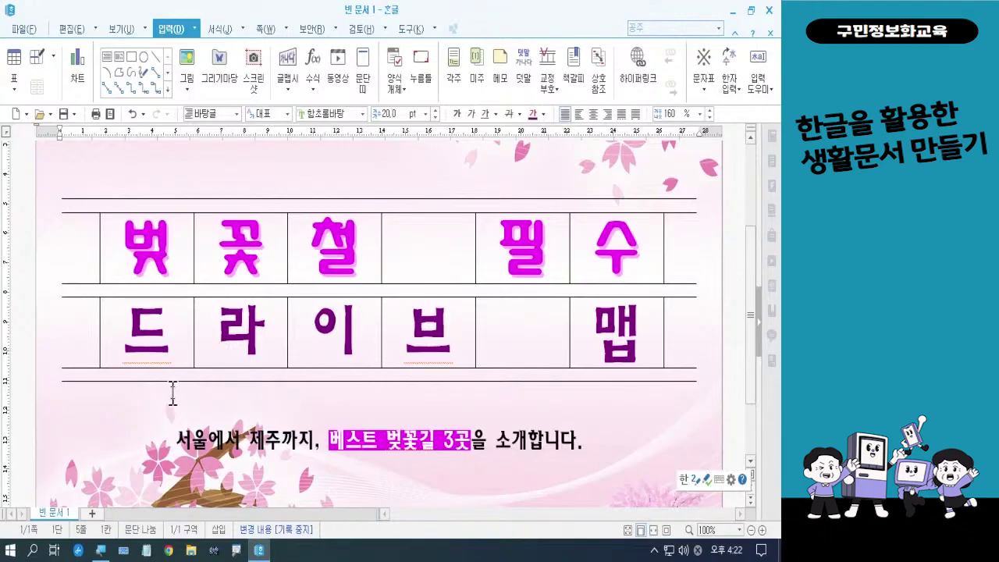
{"action": "left_click_drag", "start_coordinate": [79, 242], "coordinate": [117, 320]}
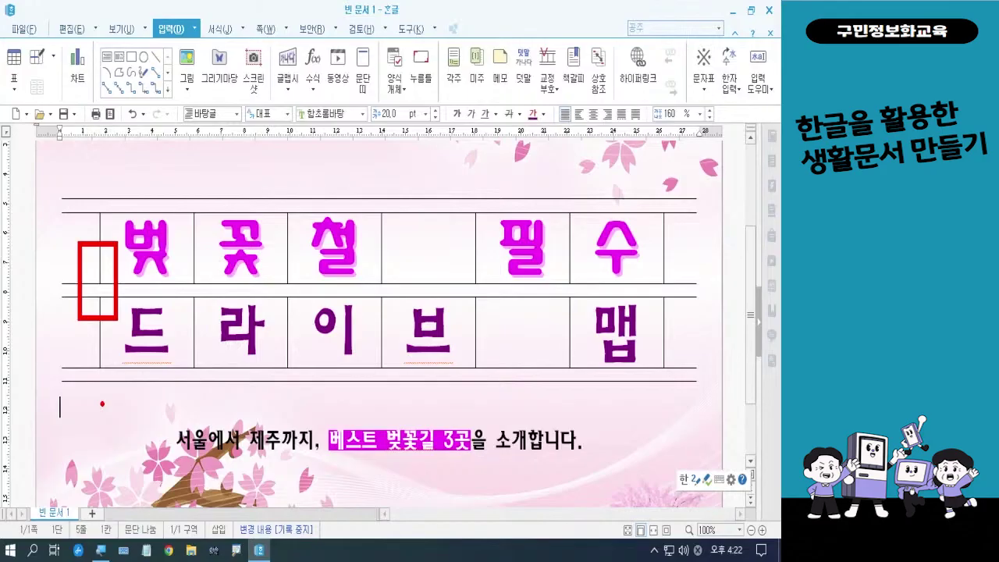
Step: Insert 벚꽃3.png at about 20 × 20 mm beside the letter 벚, at the start of the table's first row
{"action": "left_click", "coordinate": [194, 72]}
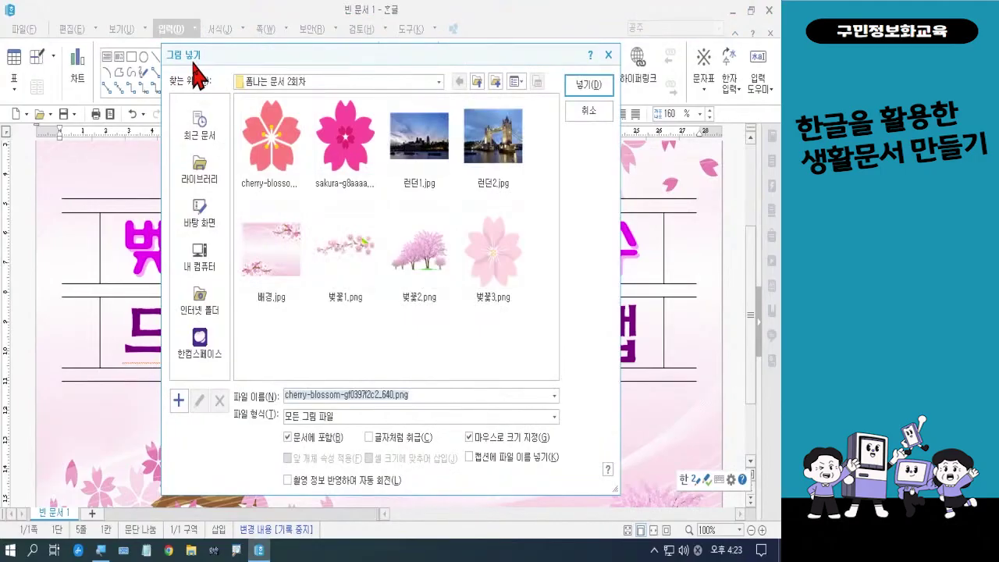
{"action": "left_click", "coordinate": [486, 270]}
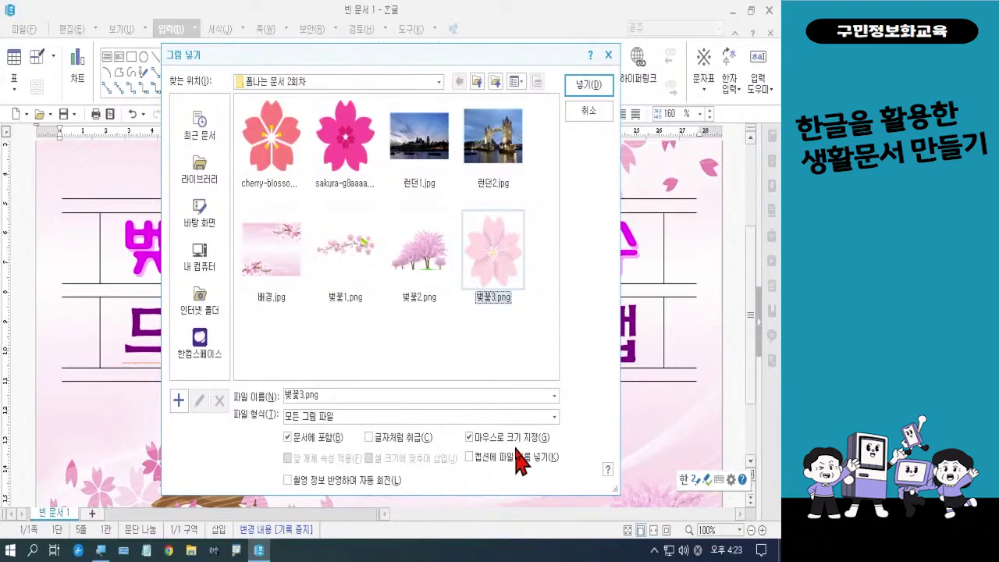
{"action": "left_click", "coordinate": [576, 83]}
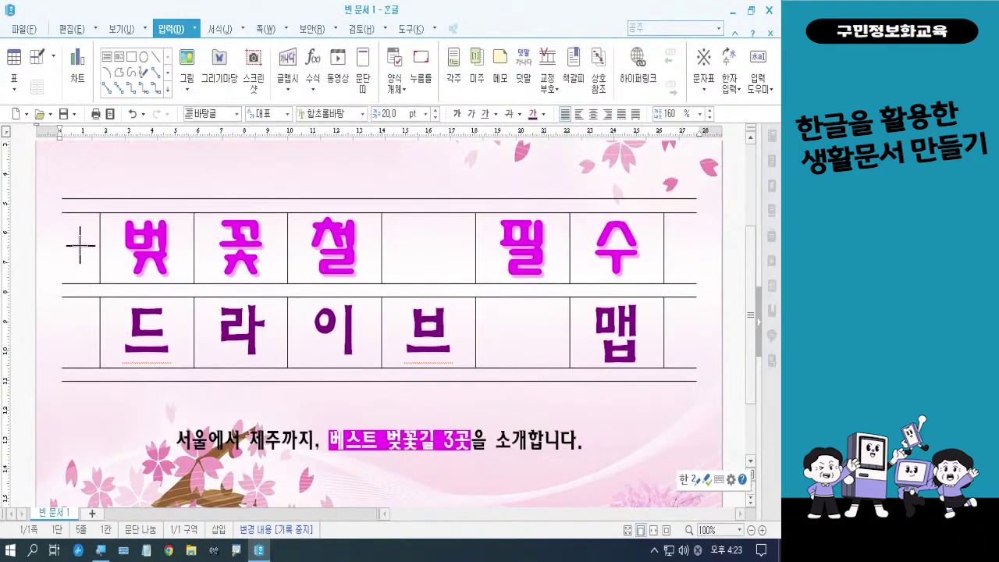
{"action": "left_click_drag", "start_coordinate": [80, 245], "coordinate": [102, 300]}
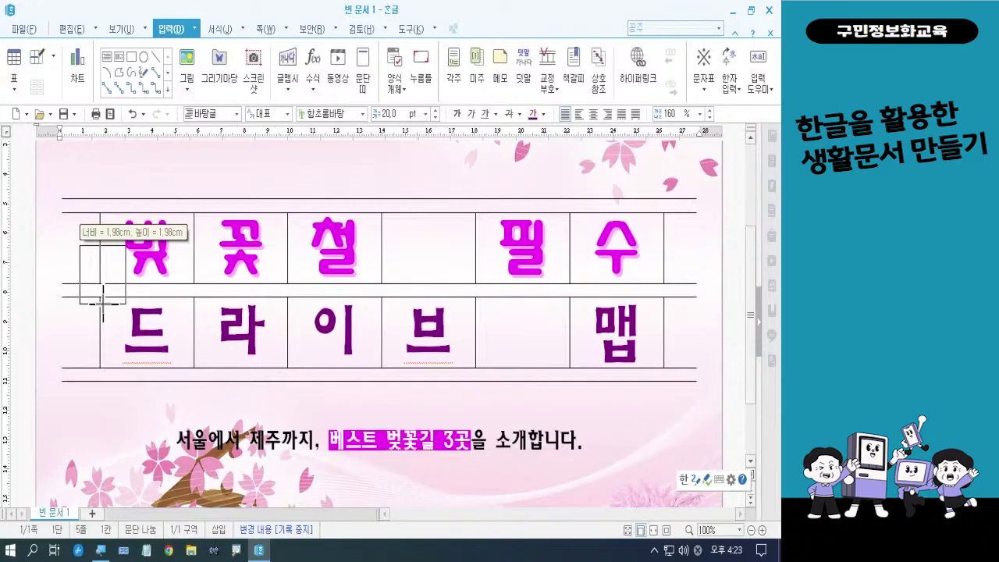
{"action": "left_click_drag", "start_coordinate": [103, 300], "coordinate": [102, 303]}
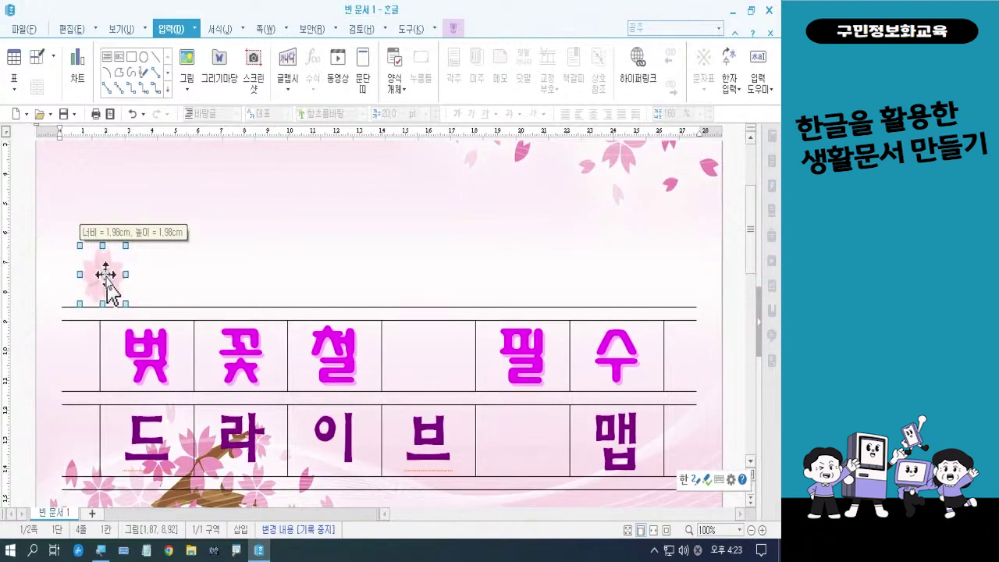
Step: Set the pale pink blossom's text wrapping to behind text in its object properties
{"action": "double_click", "coordinate": [106, 275]}
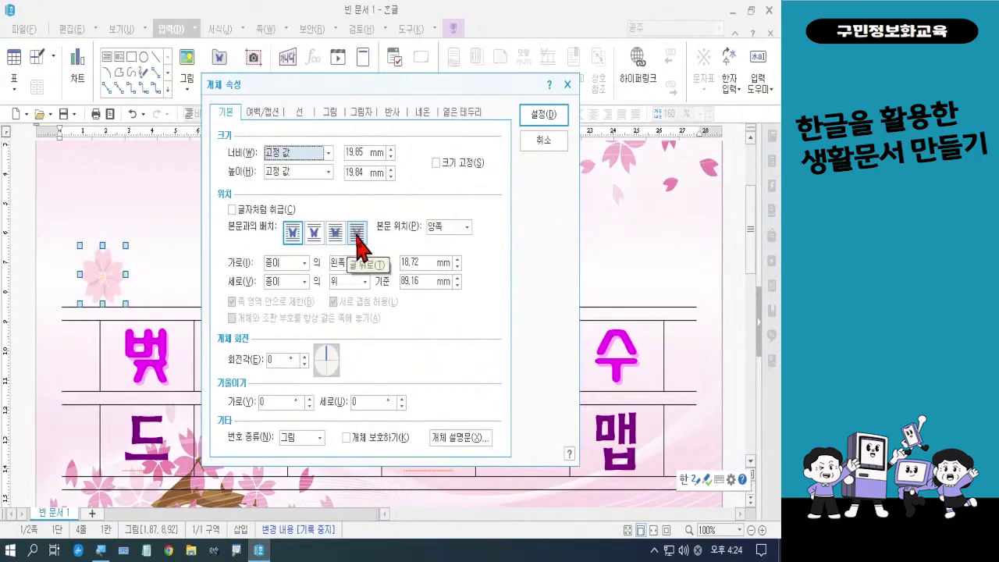
{"action": "left_click", "coordinate": [357, 231]}
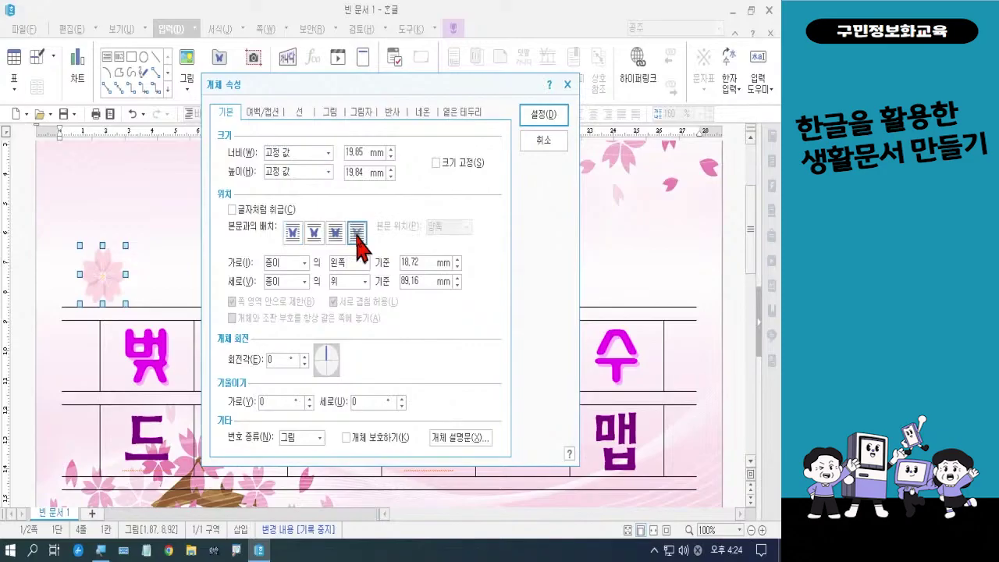
{"action": "left_click", "coordinate": [538, 117]}
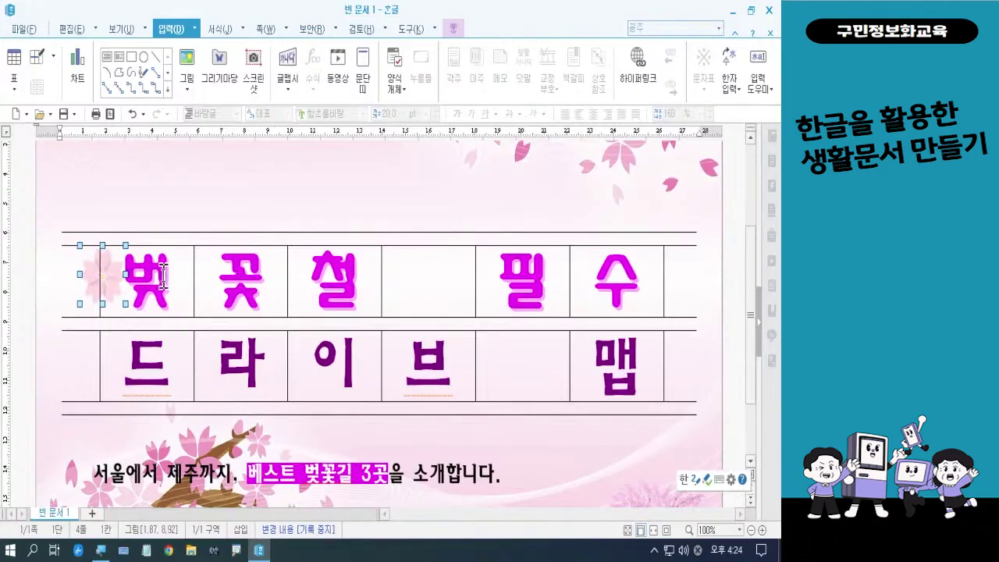
{"action": "left_click", "coordinate": [299, 184]}
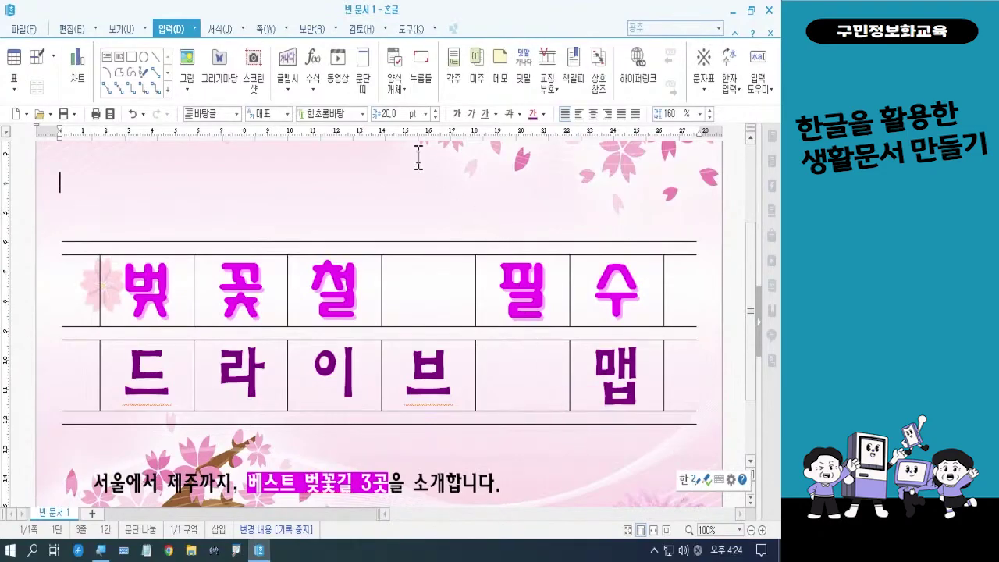
Step: Insert sakura-g8aaaa7eb6_640.png at about 19 × 19 mm over the lower-left corner of the table cell containing 맵
{"action": "left_click", "coordinate": [188, 63]}
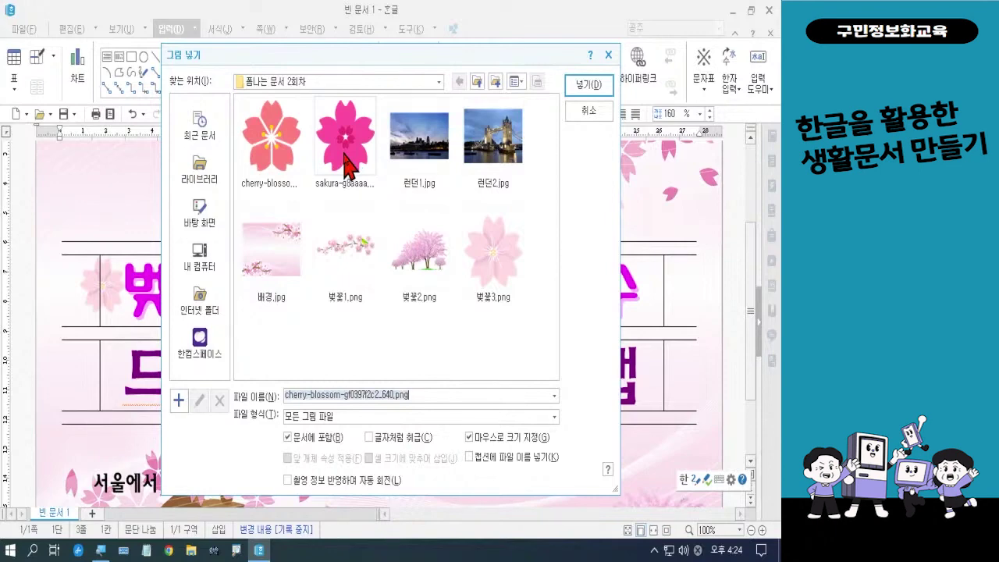
{"action": "left_click", "coordinate": [346, 166]}
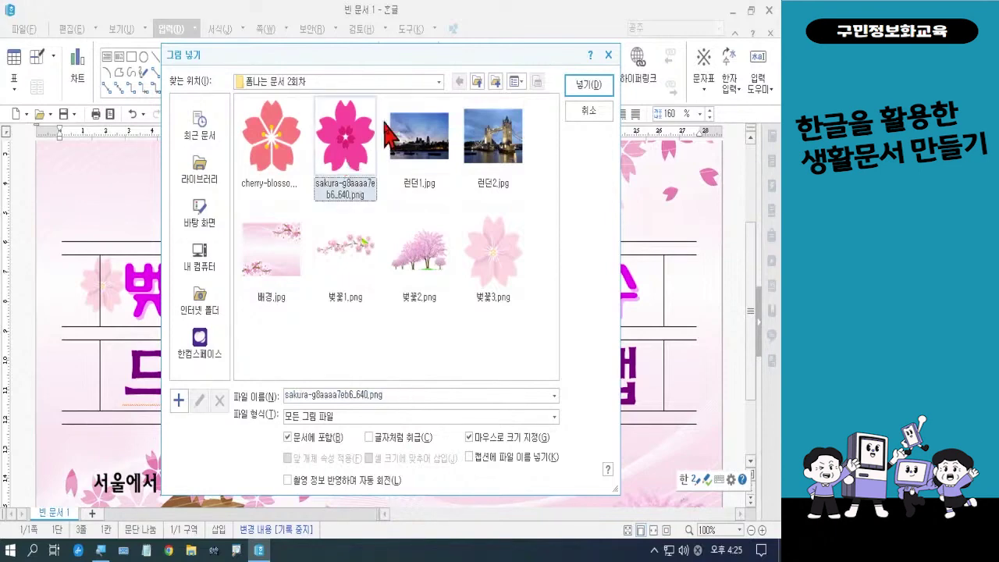
{"action": "left_click", "coordinate": [586, 91]}
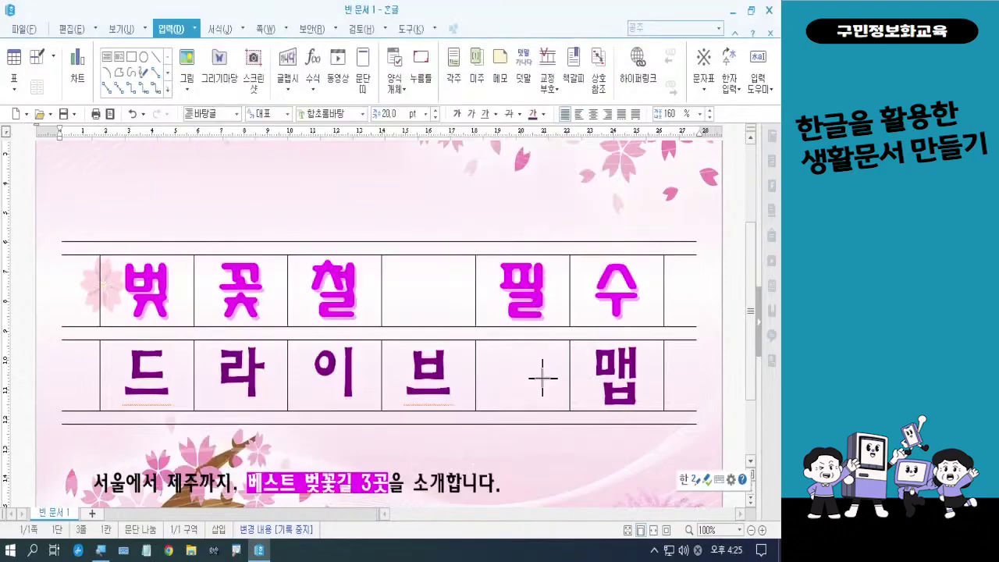
{"action": "left_click_drag", "start_coordinate": [554, 390], "coordinate": [598, 444]}
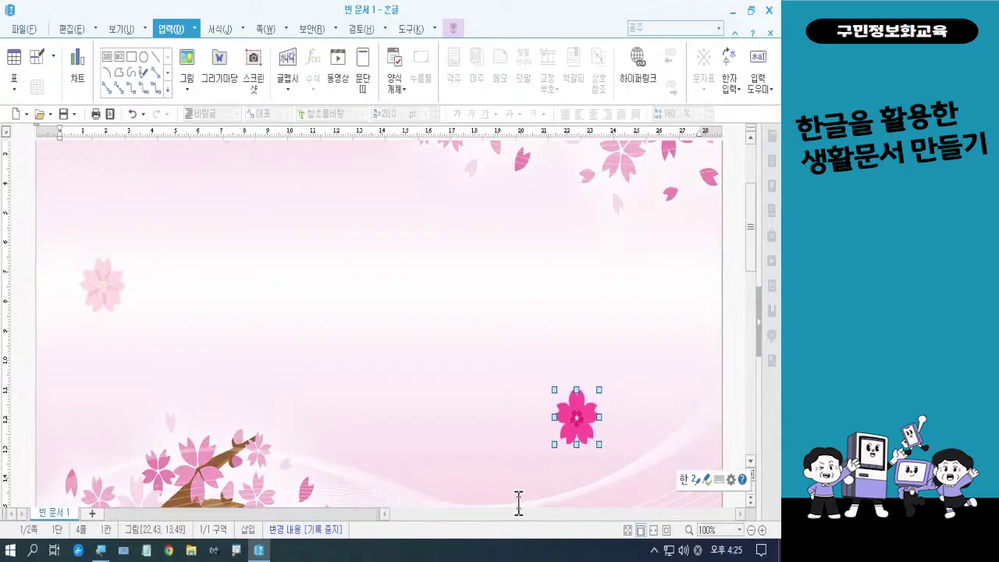
Step: Set the dark pink sakura picture's text wrapping to in front of text in its object properties
{"action": "double_click", "coordinate": [581, 424]}
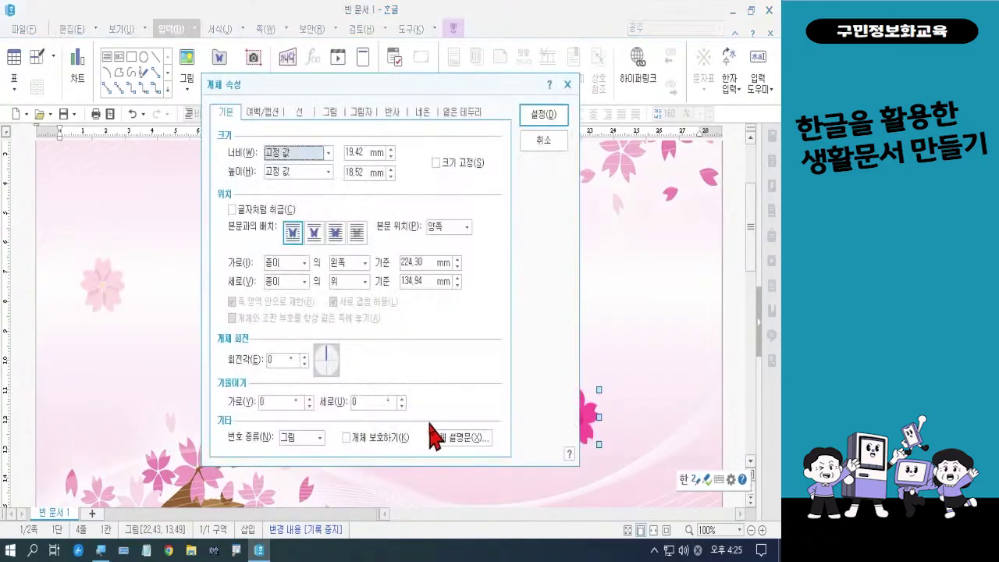
{"action": "left_click", "coordinate": [335, 235]}
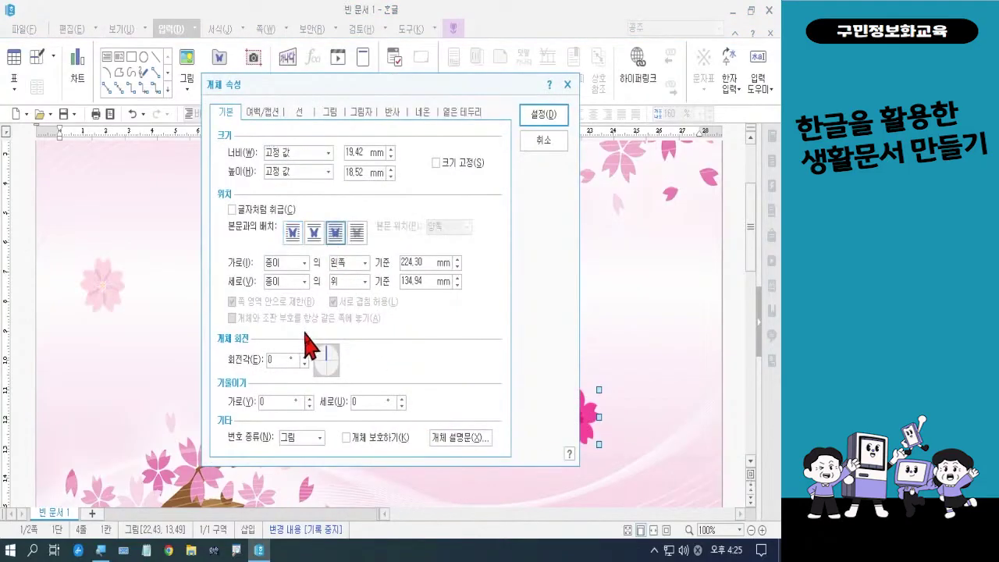
{"action": "left_click", "coordinate": [544, 117]}
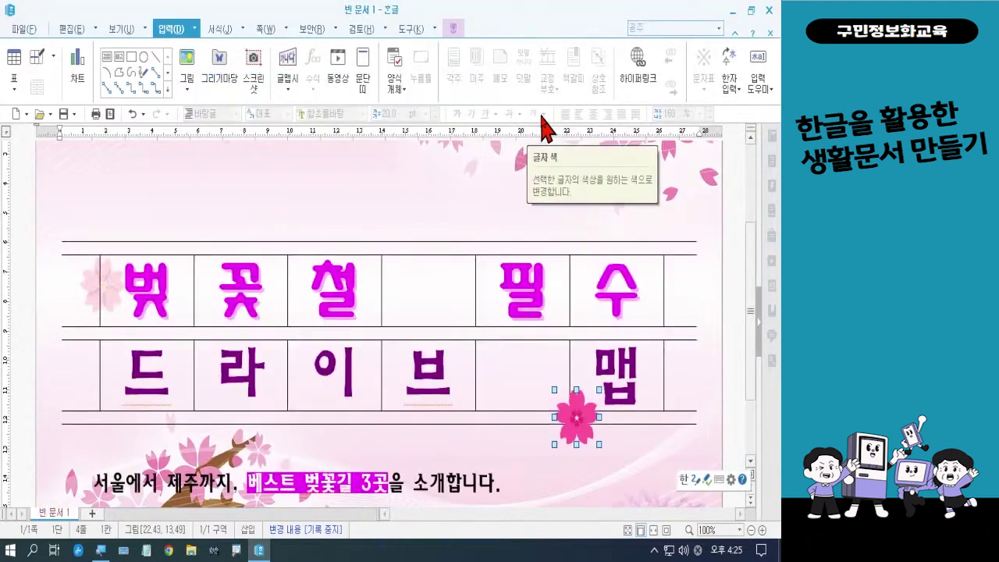
{"action": "left_click", "coordinate": [546, 478]}
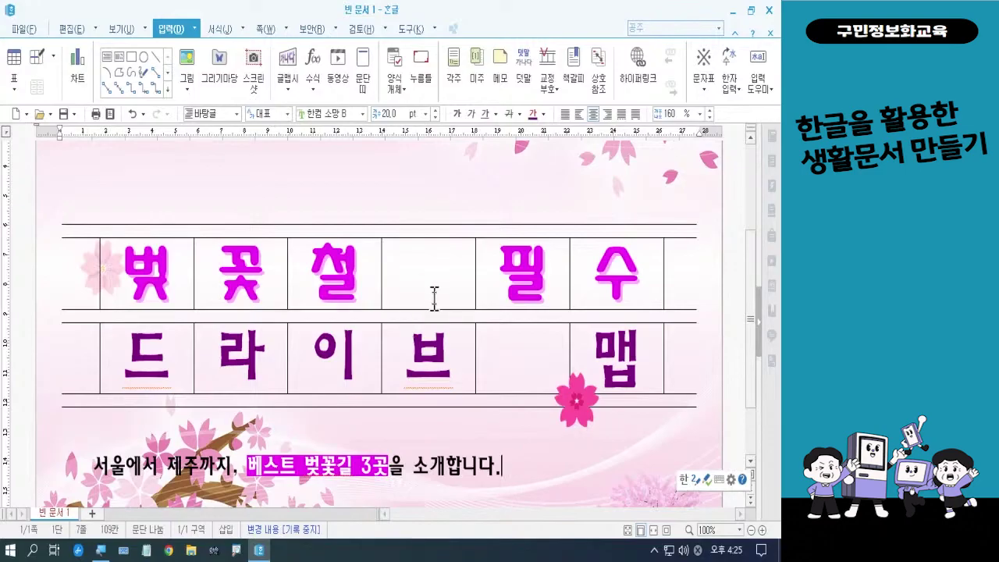
Step: Insert cherry-blossom-gf0397f2c2_640.png at about 16 × 15 mm in the empty cell position between 철 and 필
{"action": "left_click_drag", "start_coordinate": [408, 252], "coordinate": [455, 298]}
{"action": "left_click", "coordinate": [189, 69]}
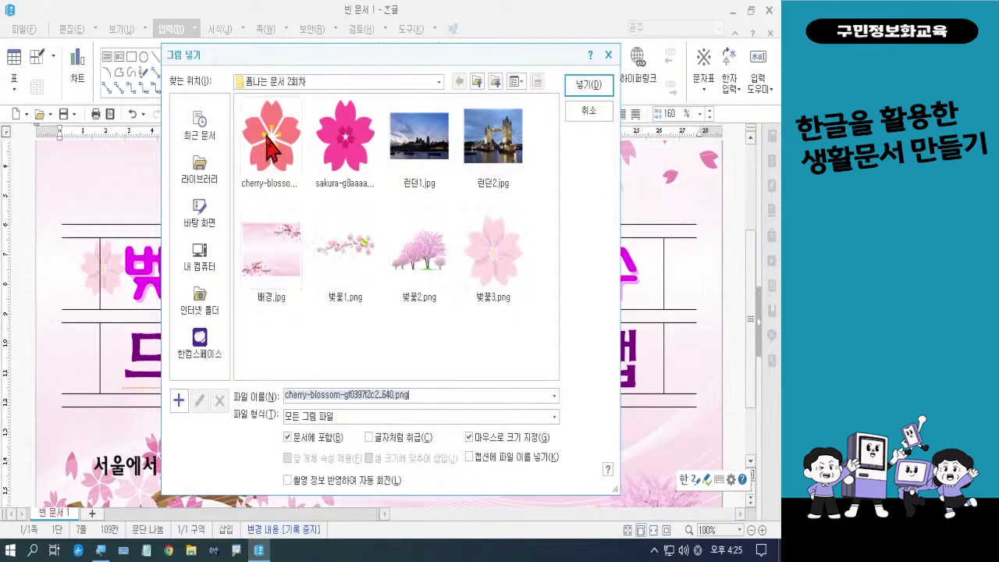
{"action": "left_click", "coordinate": [270, 137]}
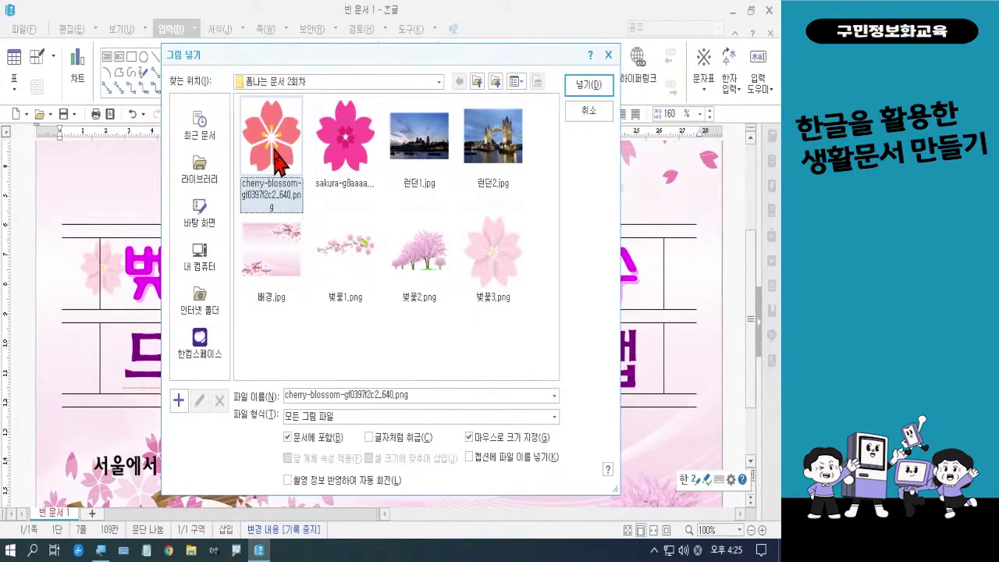
{"action": "left_click", "coordinate": [587, 85]}
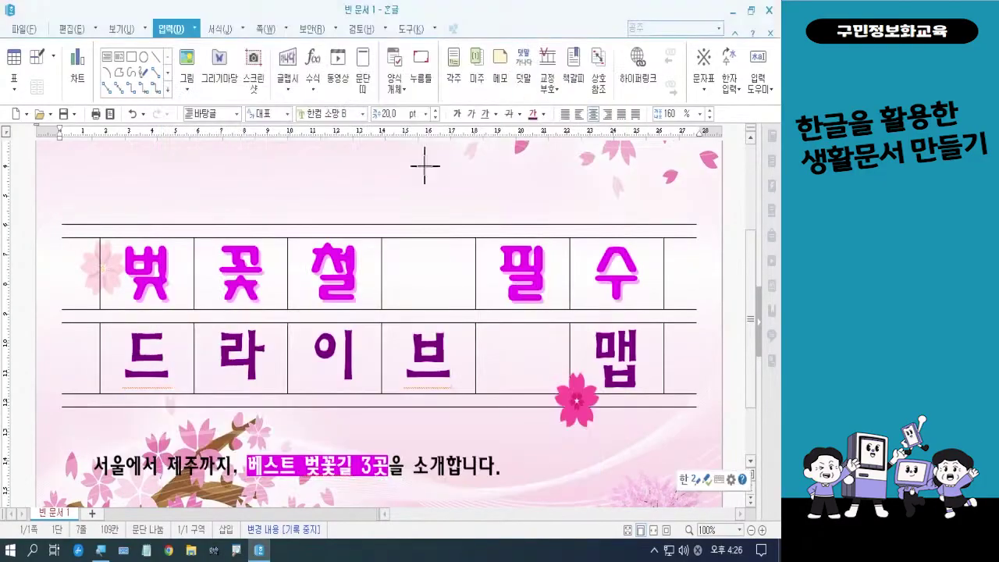
{"action": "left_click_drag", "start_coordinate": [406, 254], "coordinate": [441, 295]}
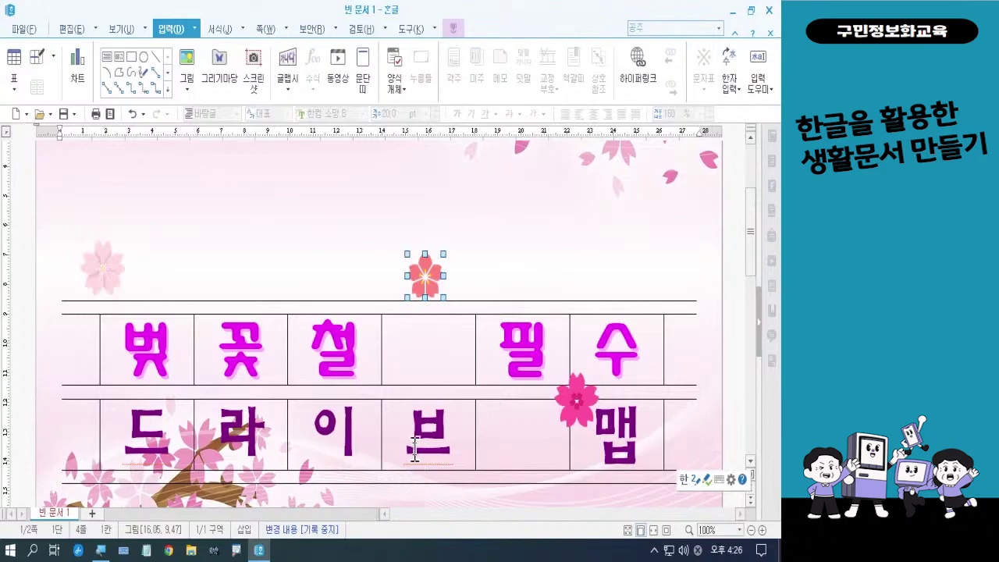
Step: Set the coral cherry blossom's text wrapping to in front of text in its object properties
{"action": "double_click", "coordinate": [435, 275]}
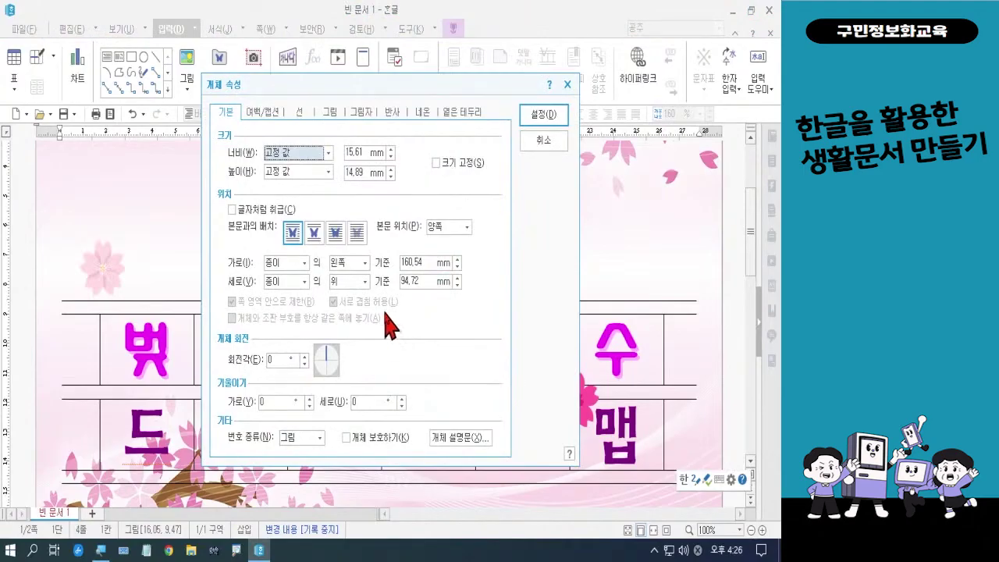
{"action": "left_click", "coordinate": [335, 231]}
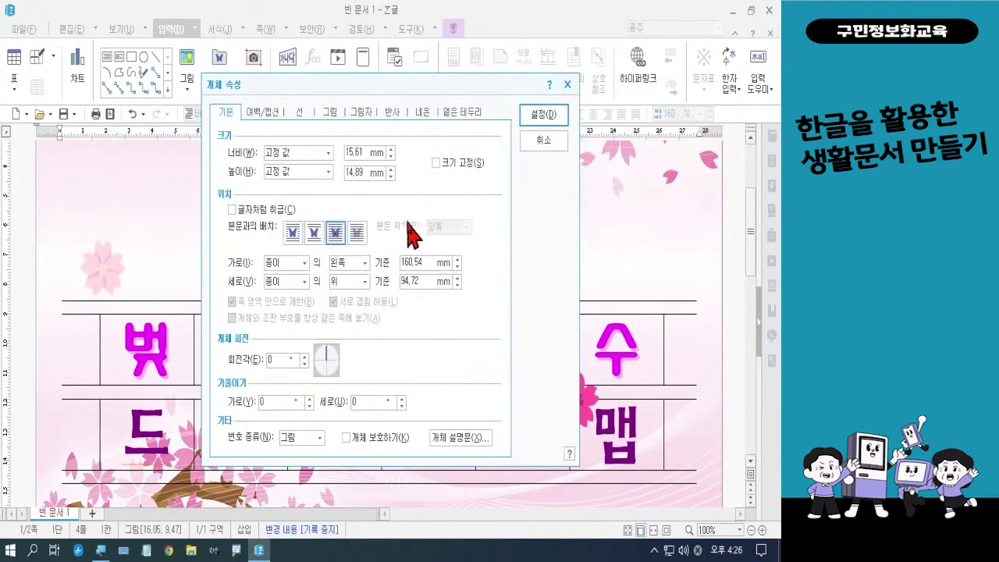
{"action": "left_click", "coordinate": [533, 117]}
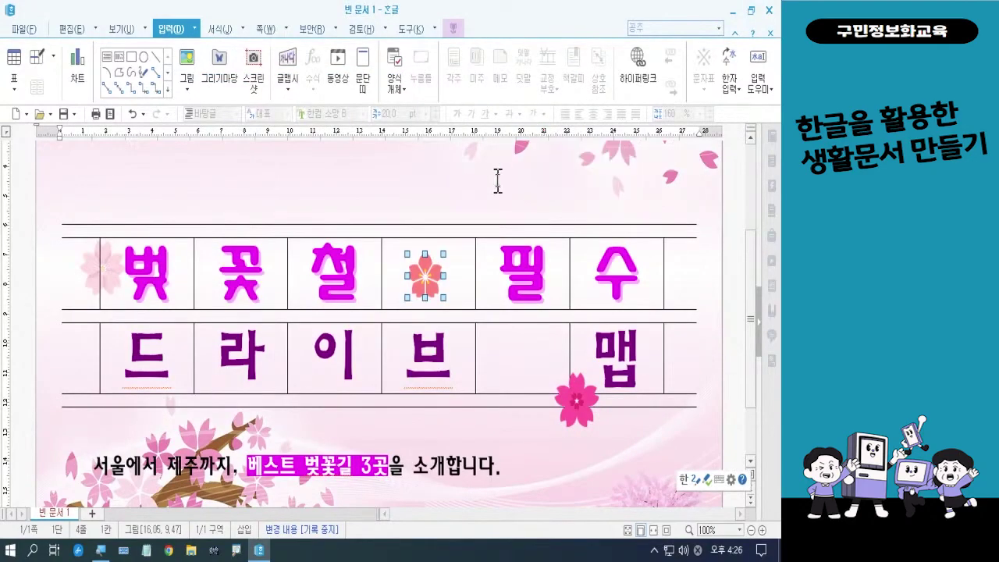
{"action": "left_click", "coordinate": [497, 180]}
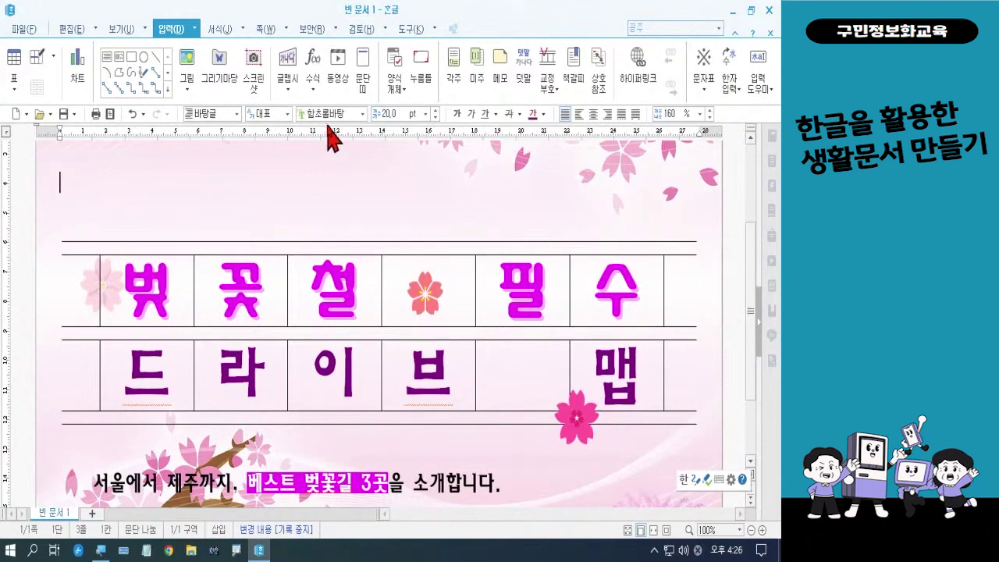
Step: Check the whole page layout in print preview and return to editing
{"action": "key", "text": "ctrl"}
{"action": "left_click", "coordinate": [112, 117]}
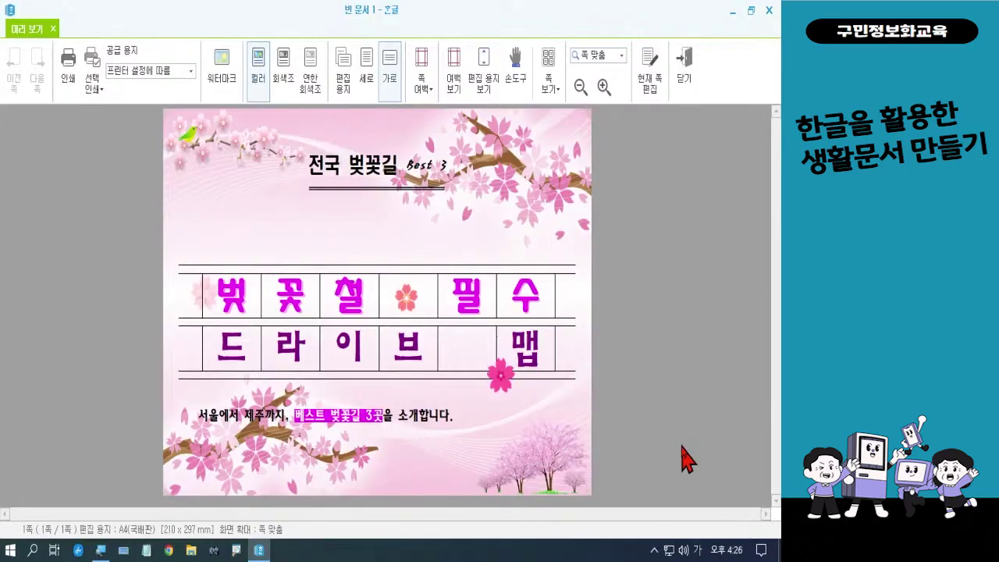
{"action": "key", "text": "Escape"}
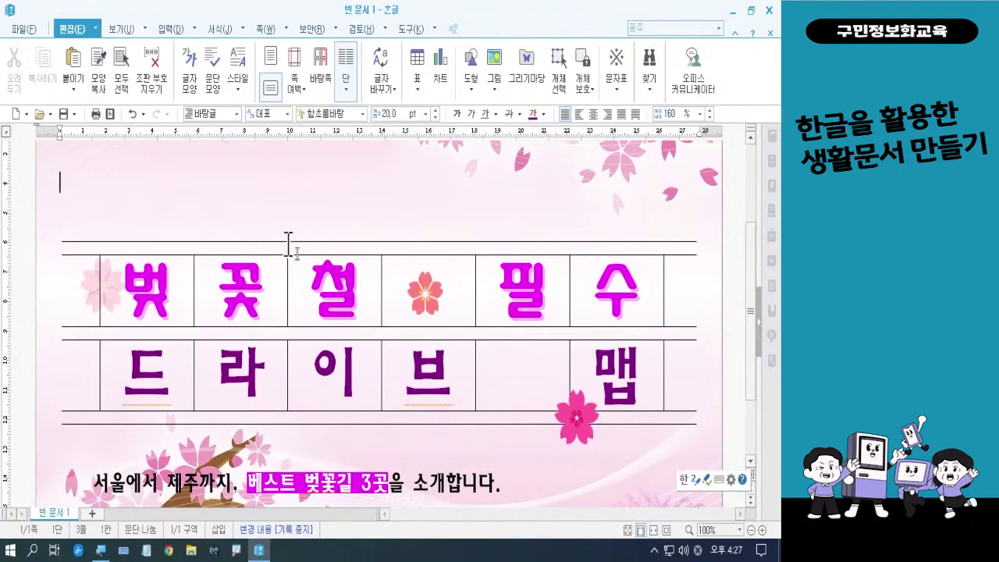
Step: Save the document as 전국 벚꽃길 Best 3.hwp in the 폼나는 문서 folder
{"action": "left_click", "coordinate": [751, 530]}
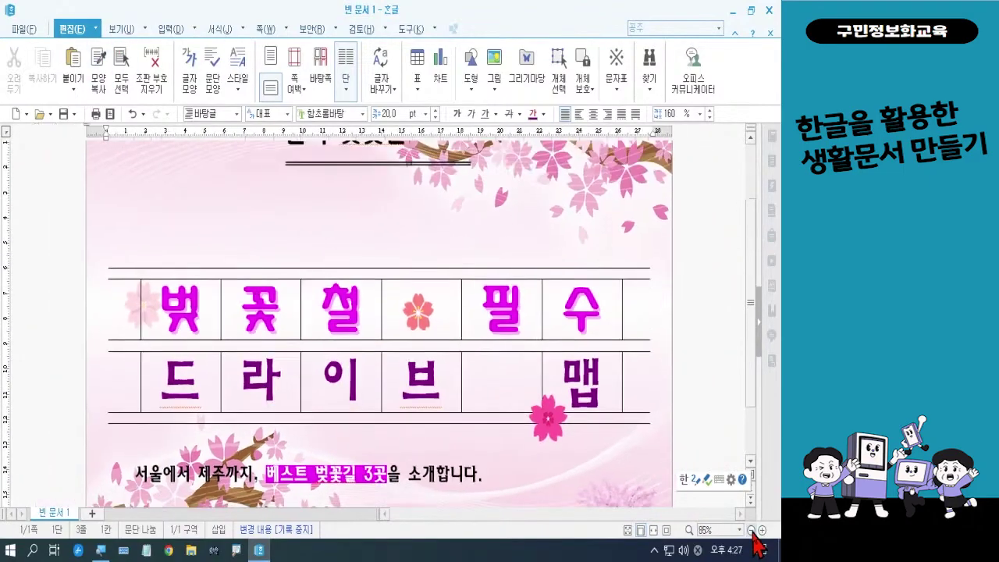
{"action": "left_click", "coordinate": [751, 530]}
{"action": "left_click", "coordinate": [750, 530]}
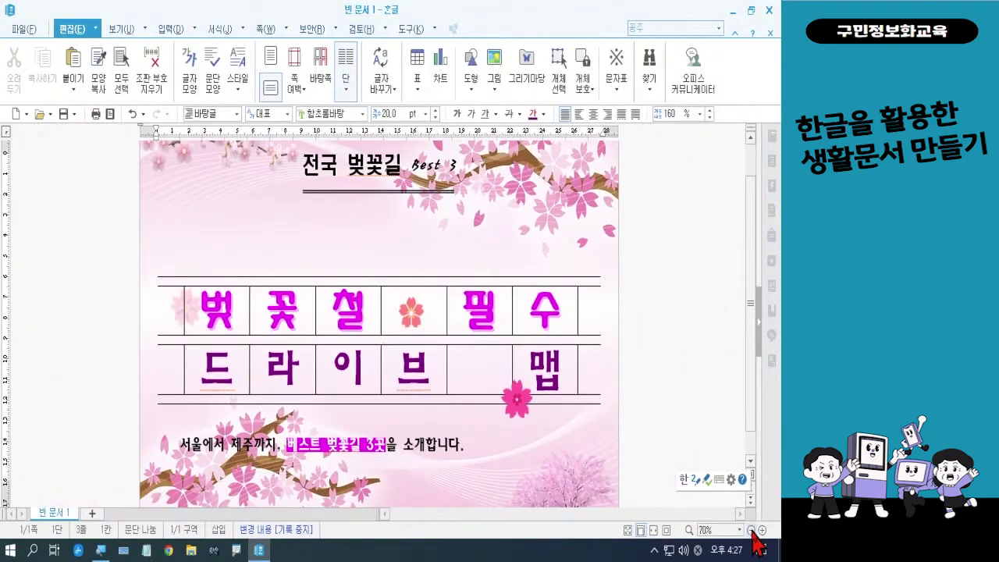
{"action": "left_click", "coordinate": [22, 28]}
{"action": "left_click", "coordinate": [47, 154]}
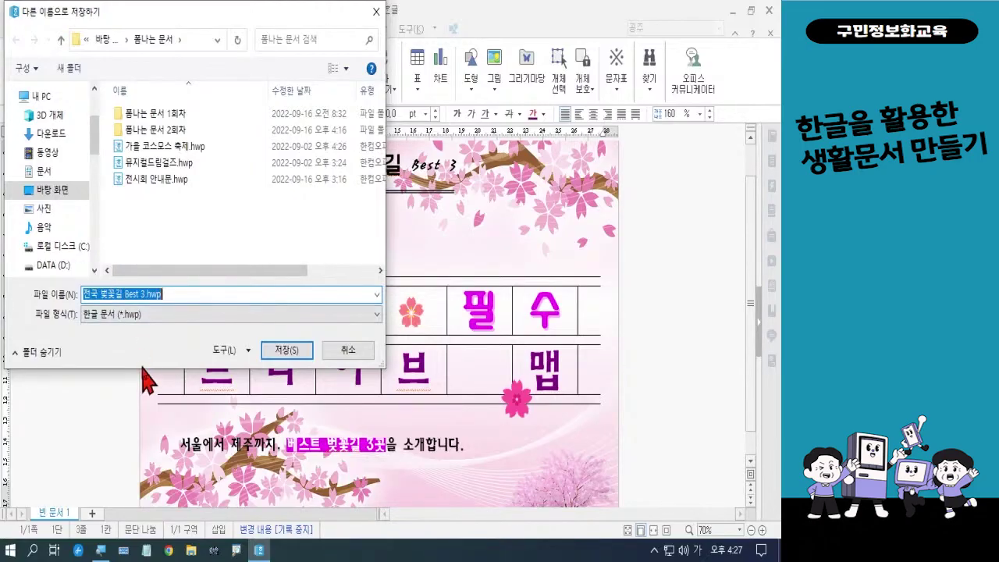
{"action": "left_click_drag", "start_coordinate": [67, 272], "coordinate": [177, 315]}
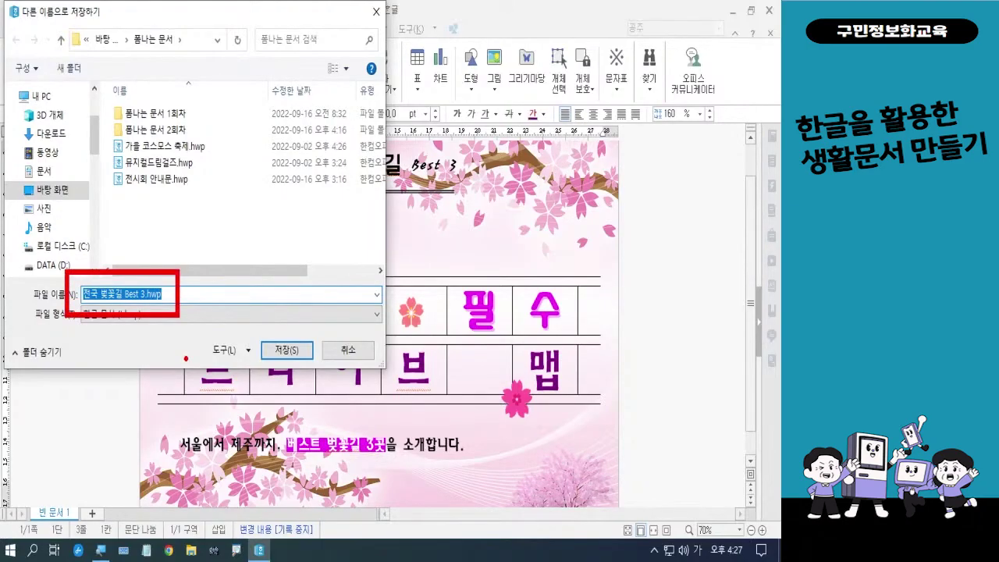
{"action": "mouse_move", "coordinate": [310, 363]}
{"action": "left_mouse_down"}
{"action": "mouse_move", "coordinate": [238, 344]}
{"action": "mouse_move", "coordinate": [311, 356]}
{"action": "left_mouse_up"}
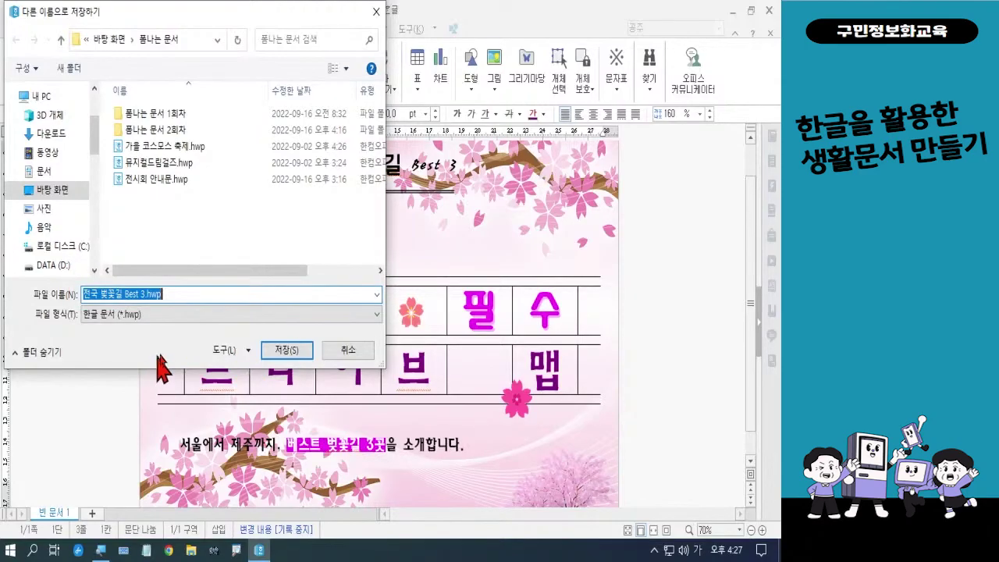
{"action": "left_click", "coordinate": [269, 351]}
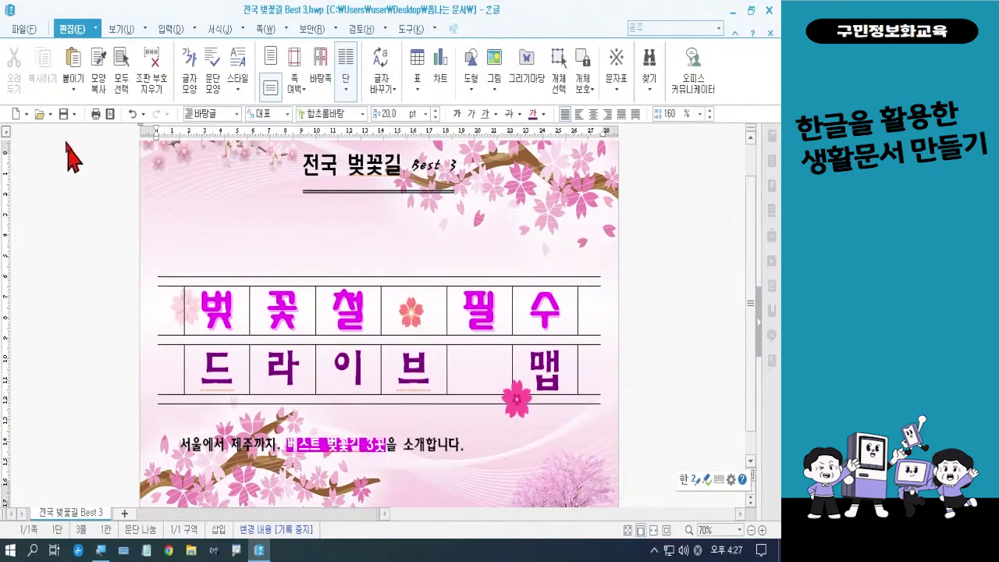
Step: Save a copy of the document as the JPG image 전국 벚꽃길 Best 3.jpg in the same folder
{"action": "left_click", "coordinate": [26, 33]}
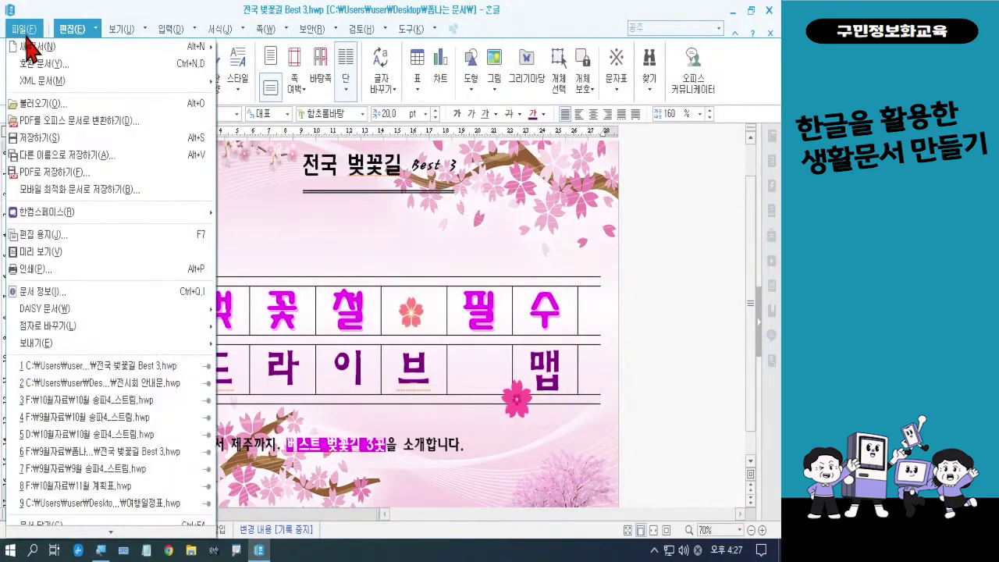
{"action": "left_click", "coordinate": [50, 156]}
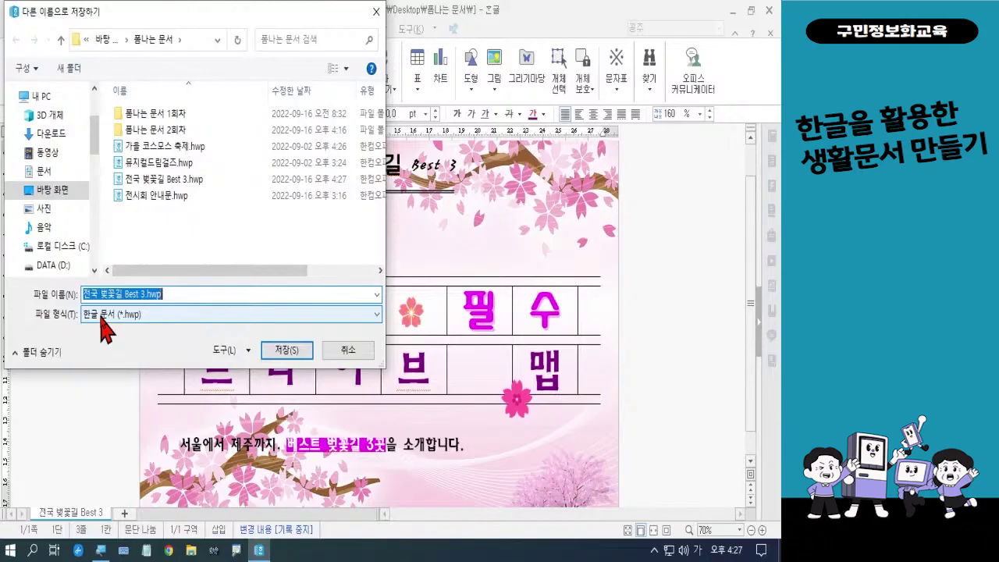
{"action": "left_click", "coordinate": [102, 318]}
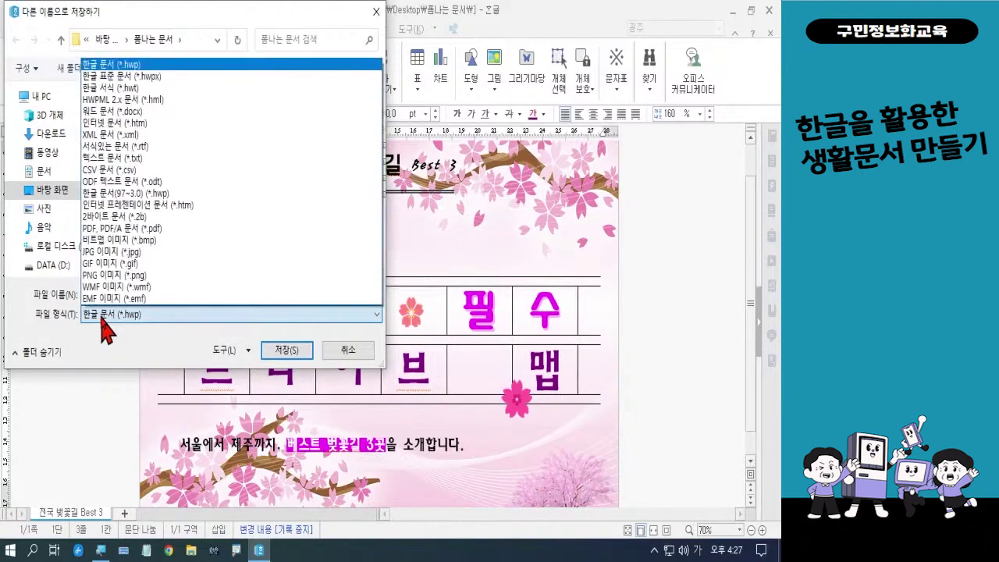
{"action": "left_click", "coordinate": [129, 252]}
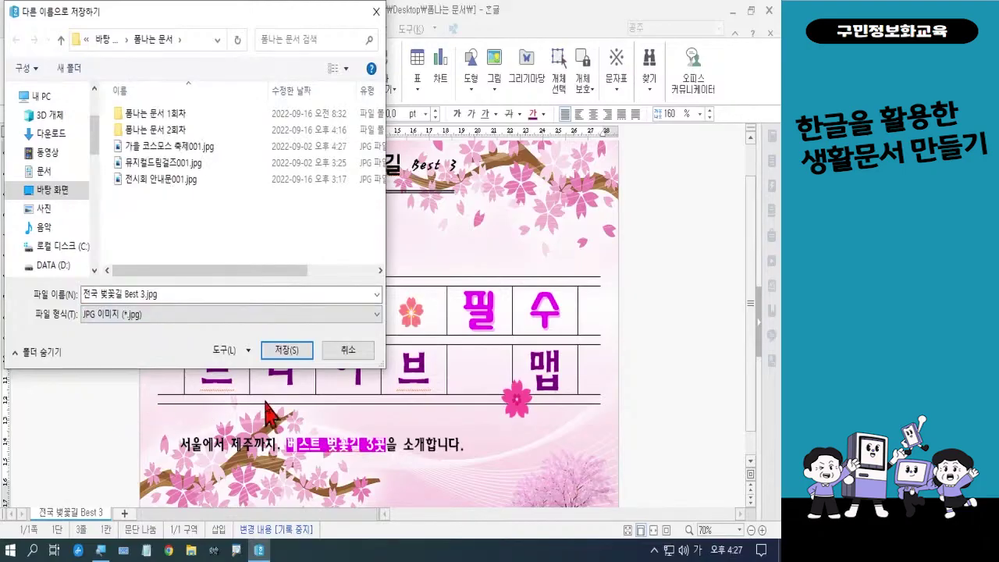
{"action": "left_click", "coordinate": [294, 353]}
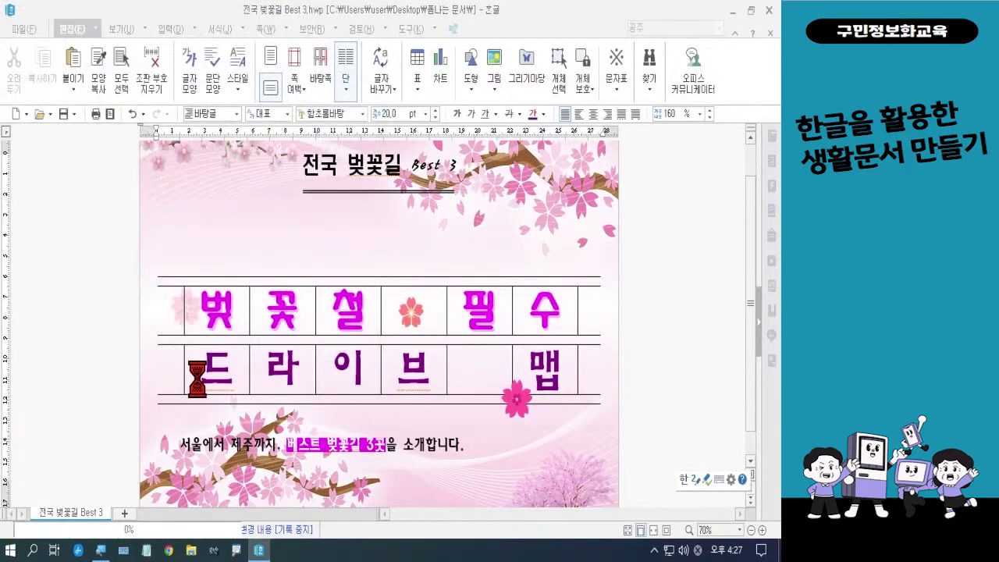